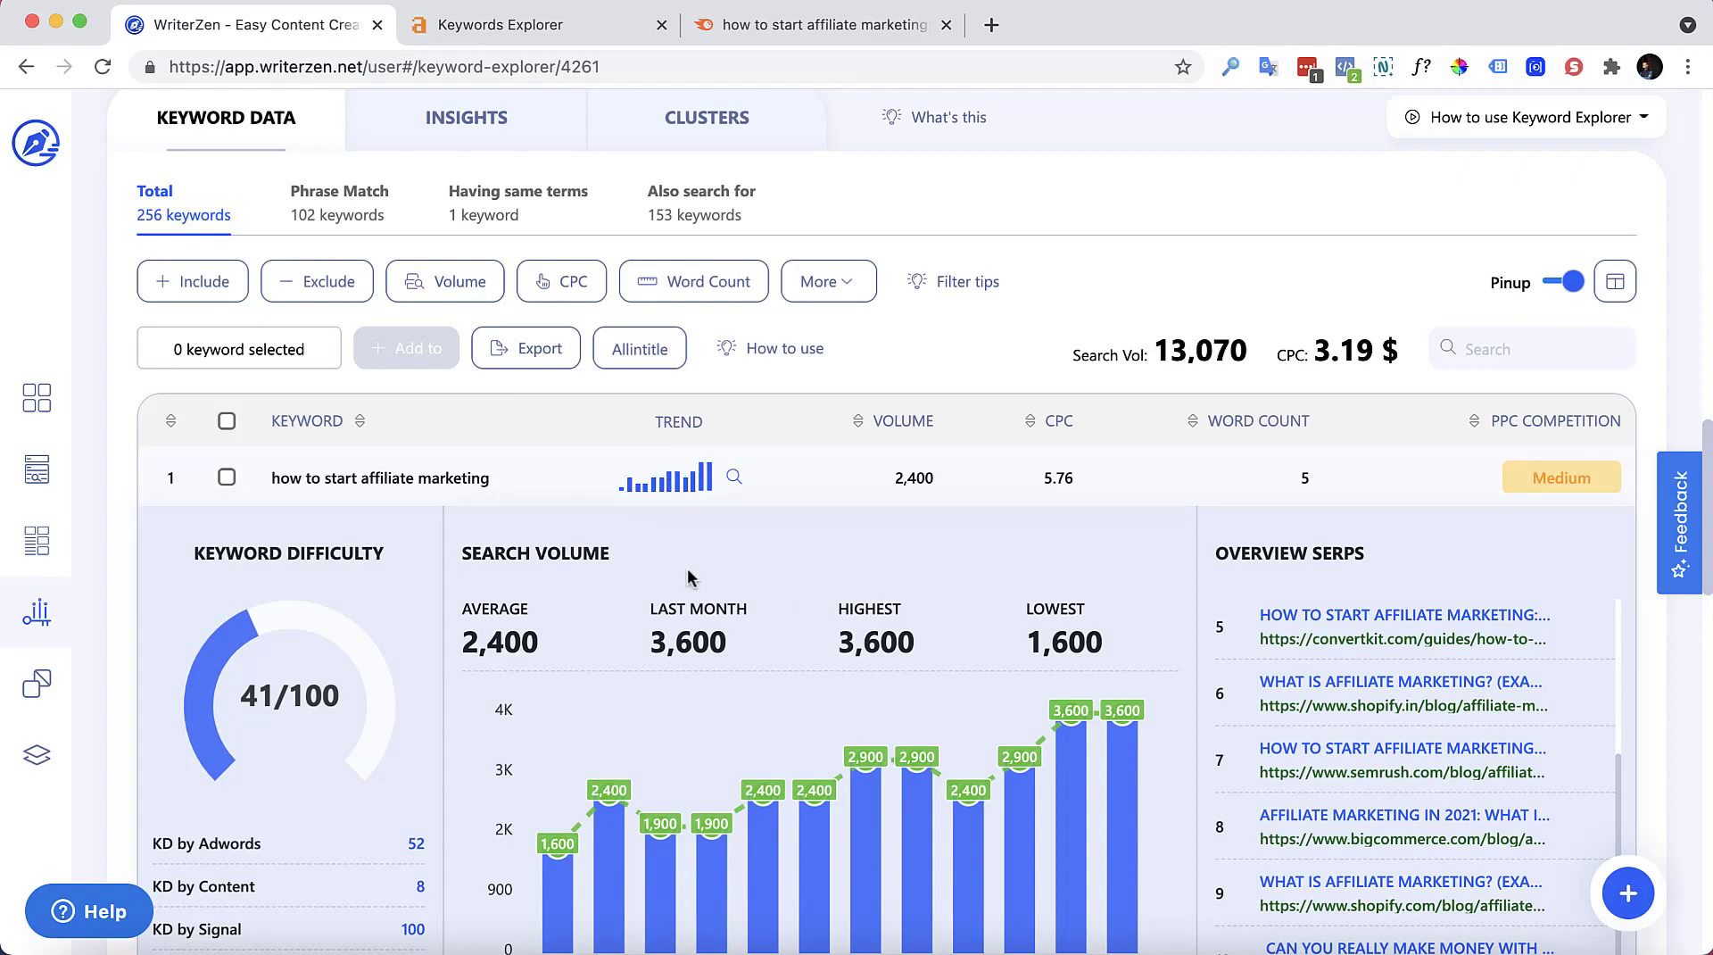
# Step: Review the search volume details of "how to start affiliate marketing" and collapse them in the keyword list
pyautogui.scroll(-2, 688, 577)
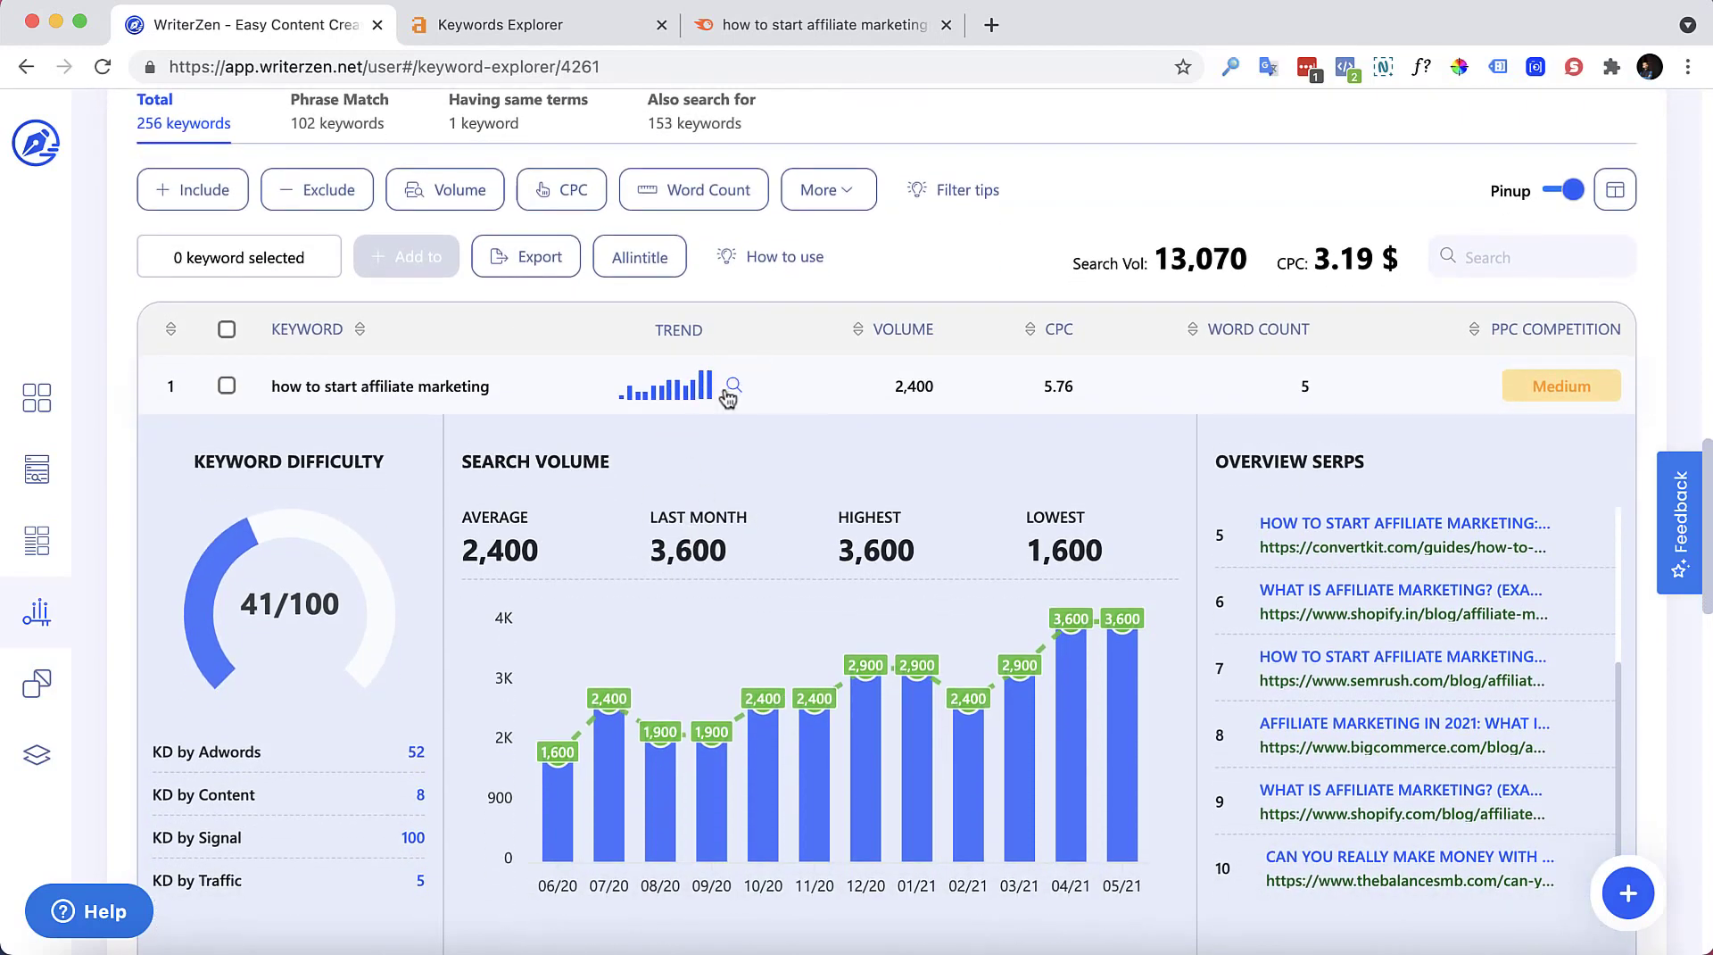
pyautogui.click(726, 384)
pyautogui.scroll(4, 637, 508)
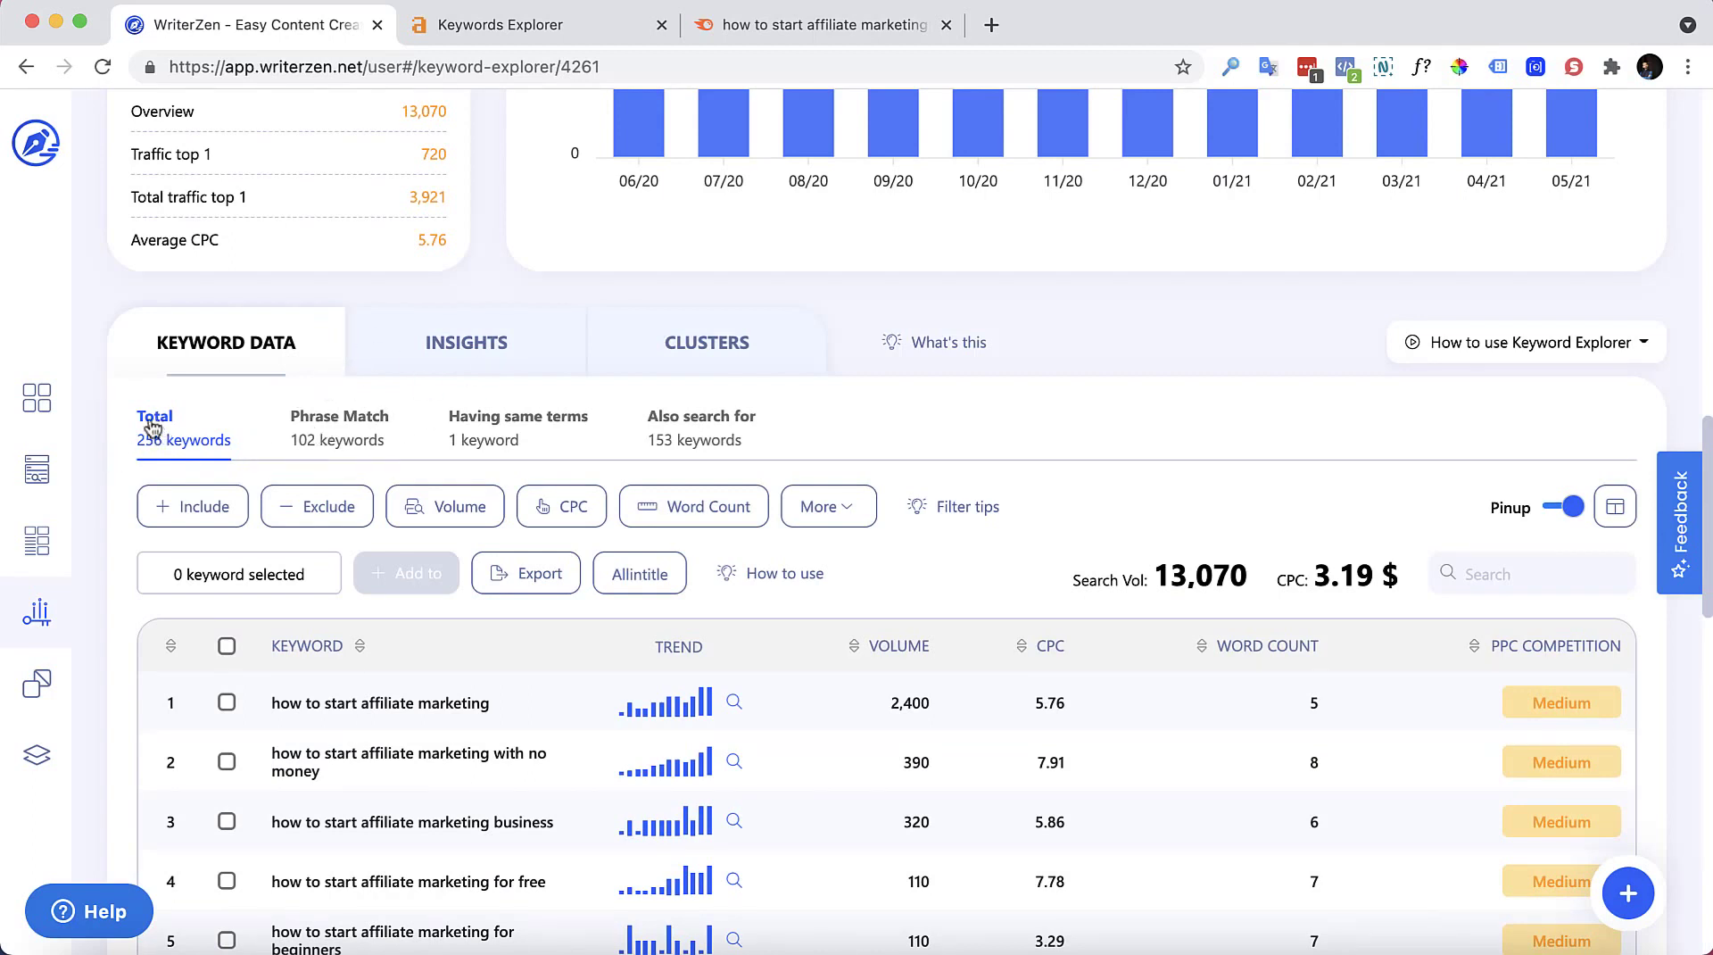
# Step: Filter the keyword data to phrase matches and look through the listed keywords
pyautogui.click(332, 439)
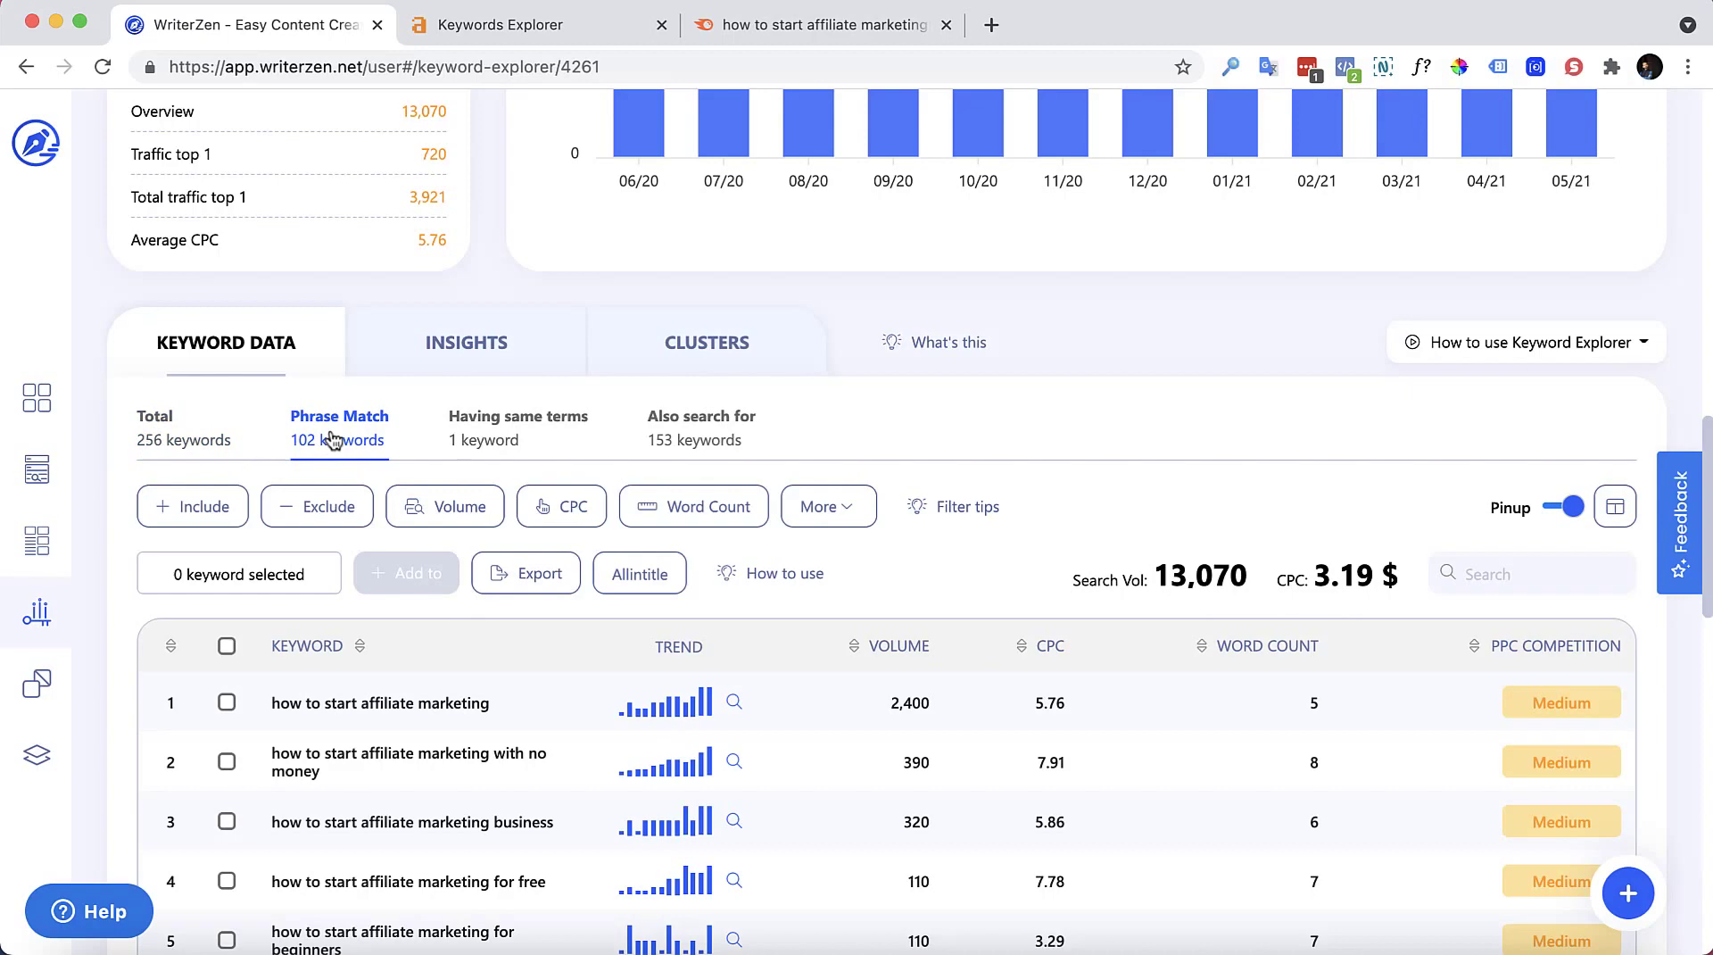
pyautogui.scroll(-1, 364, 472)
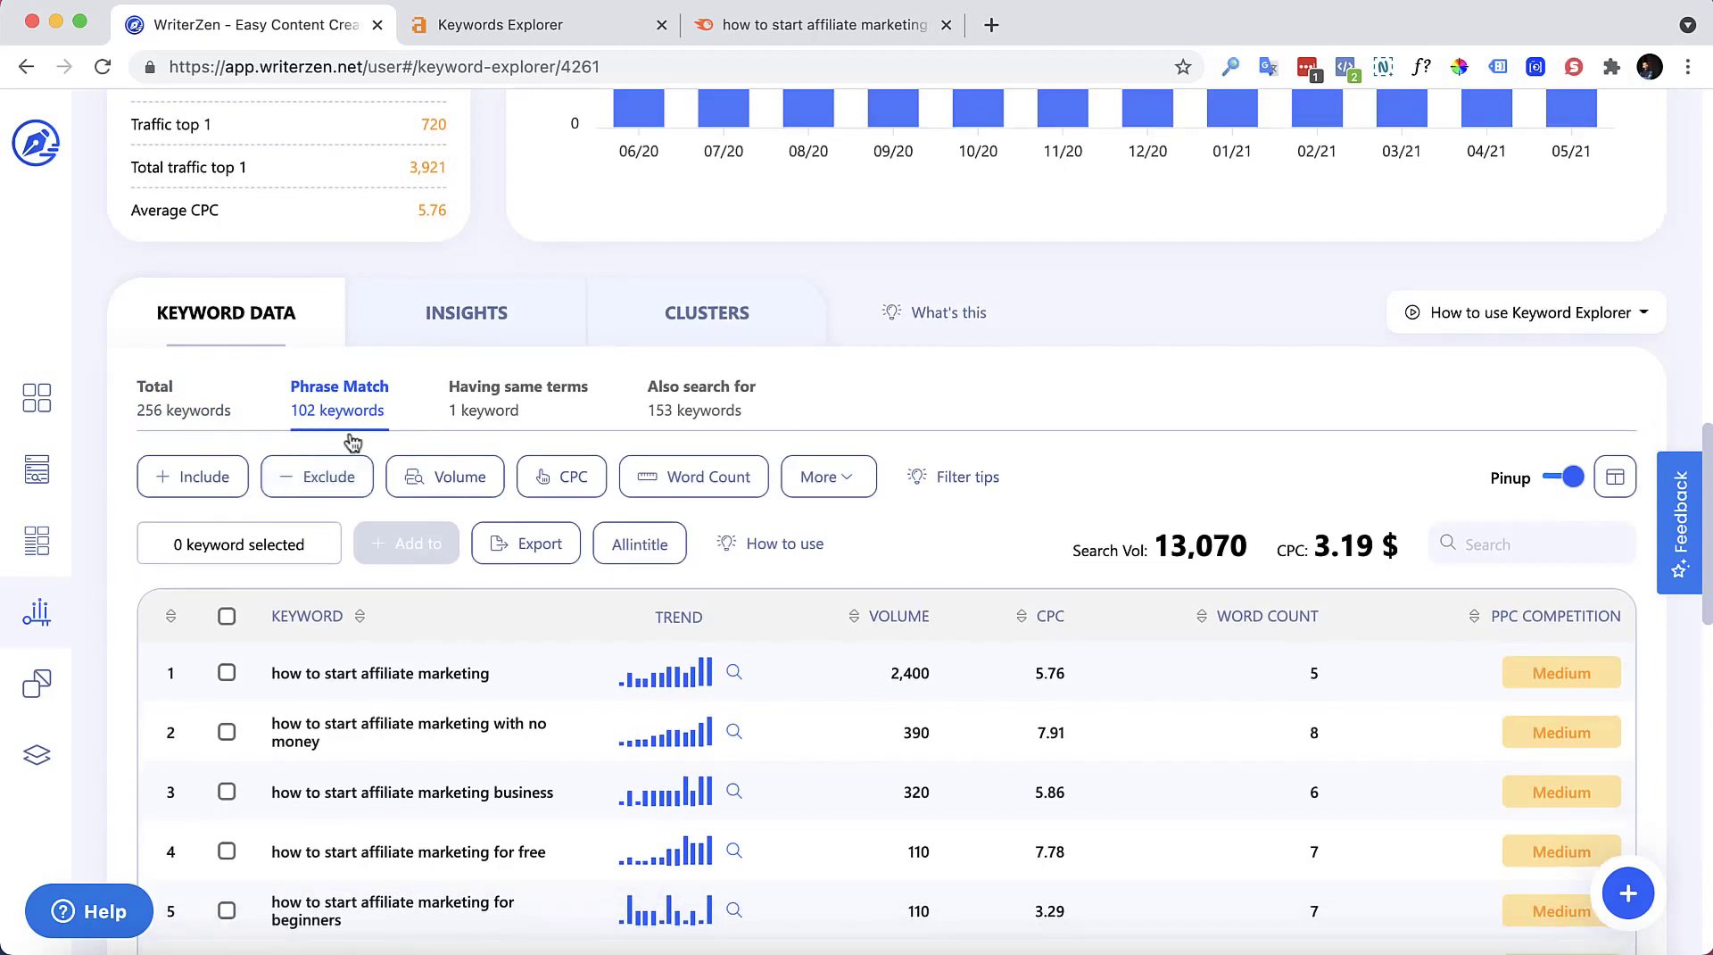
pyautogui.scroll(-3, 352, 442)
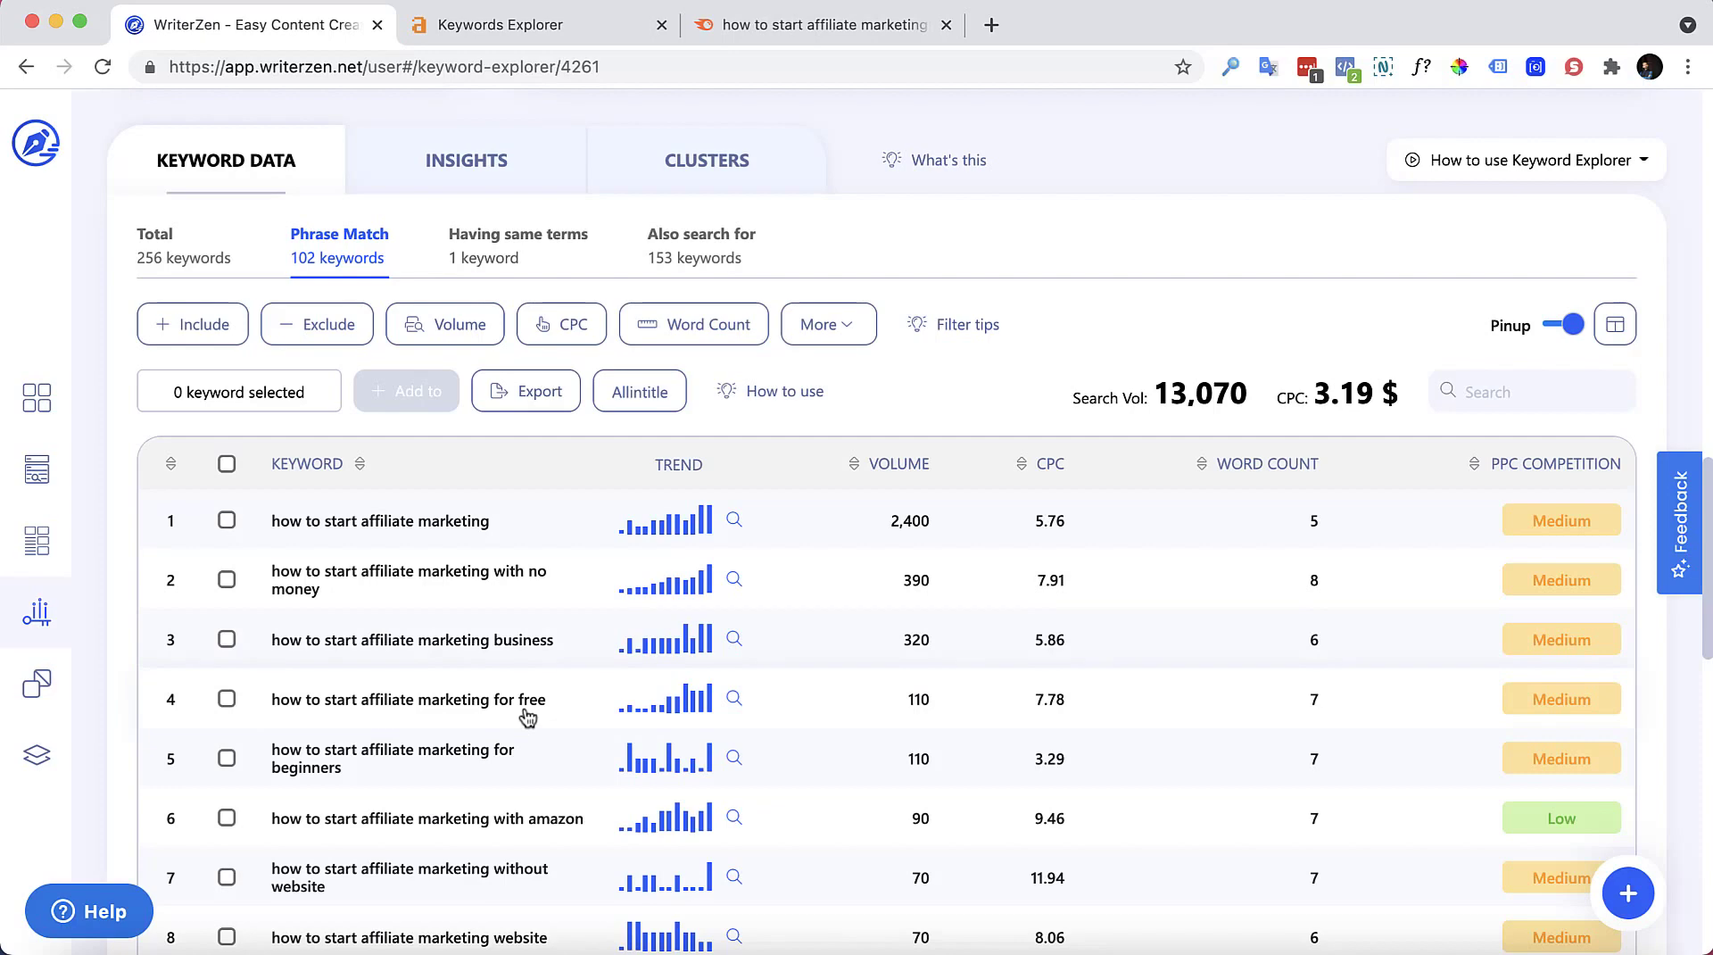
pyautogui.scroll(-3, 314, 578)
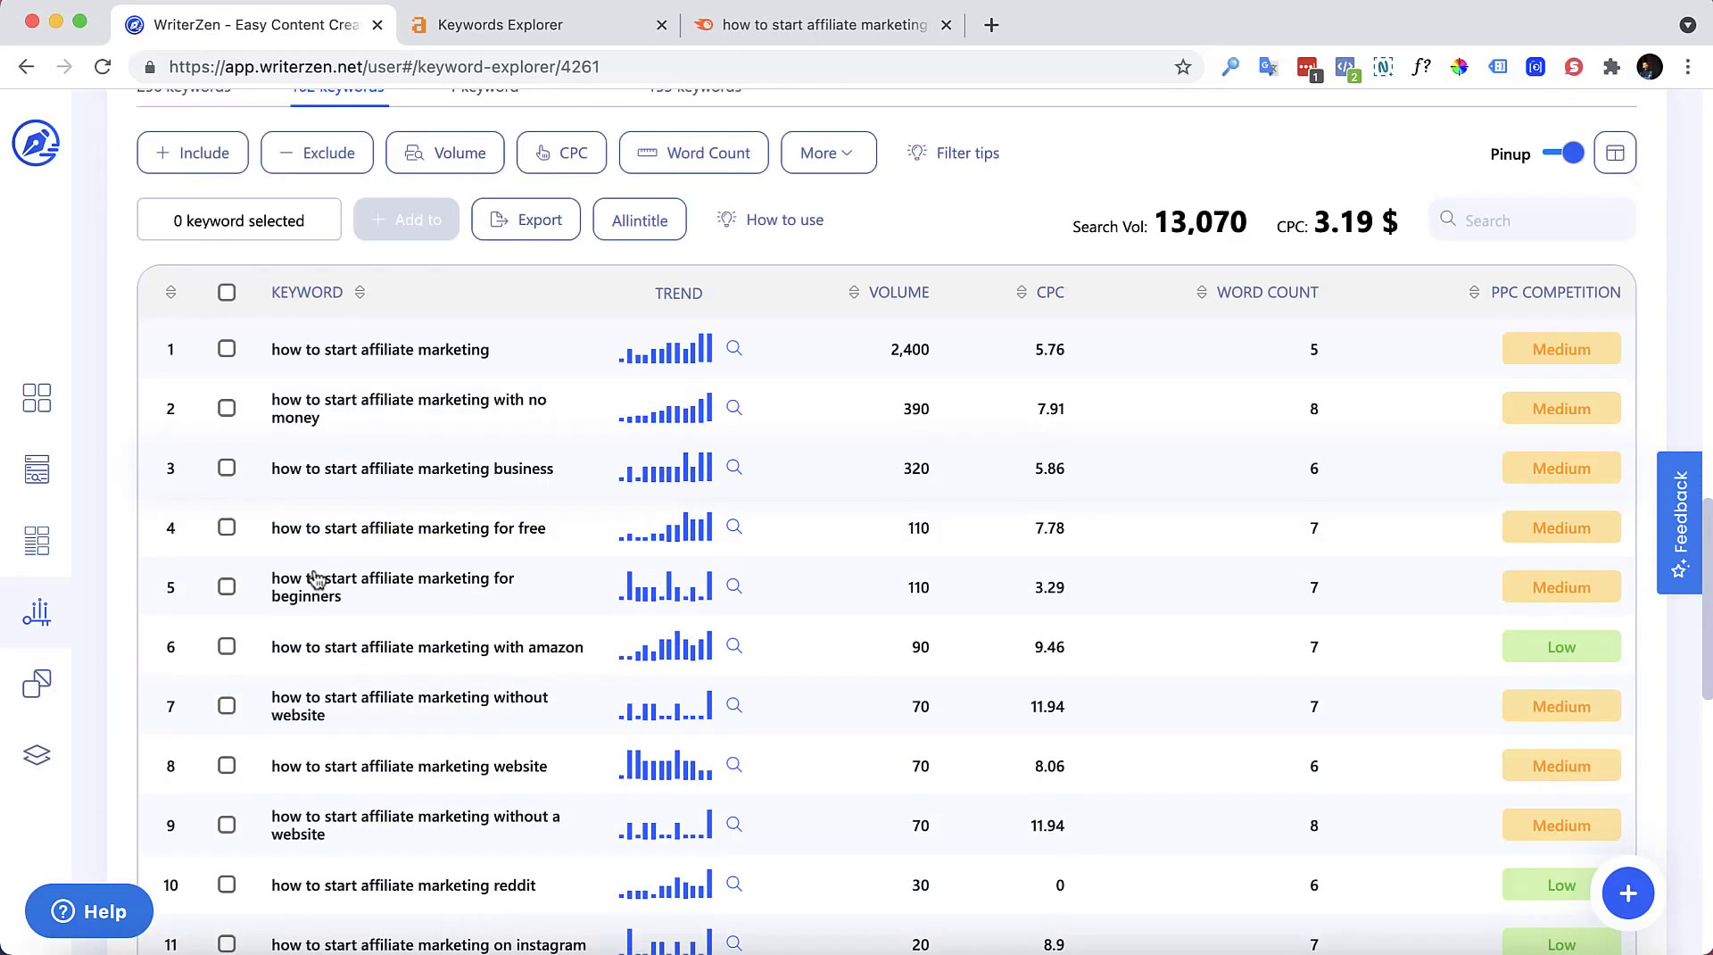
pyautogui.scroll(-2, 314, 578)
pyautogui.scroll(10, 312, 579)
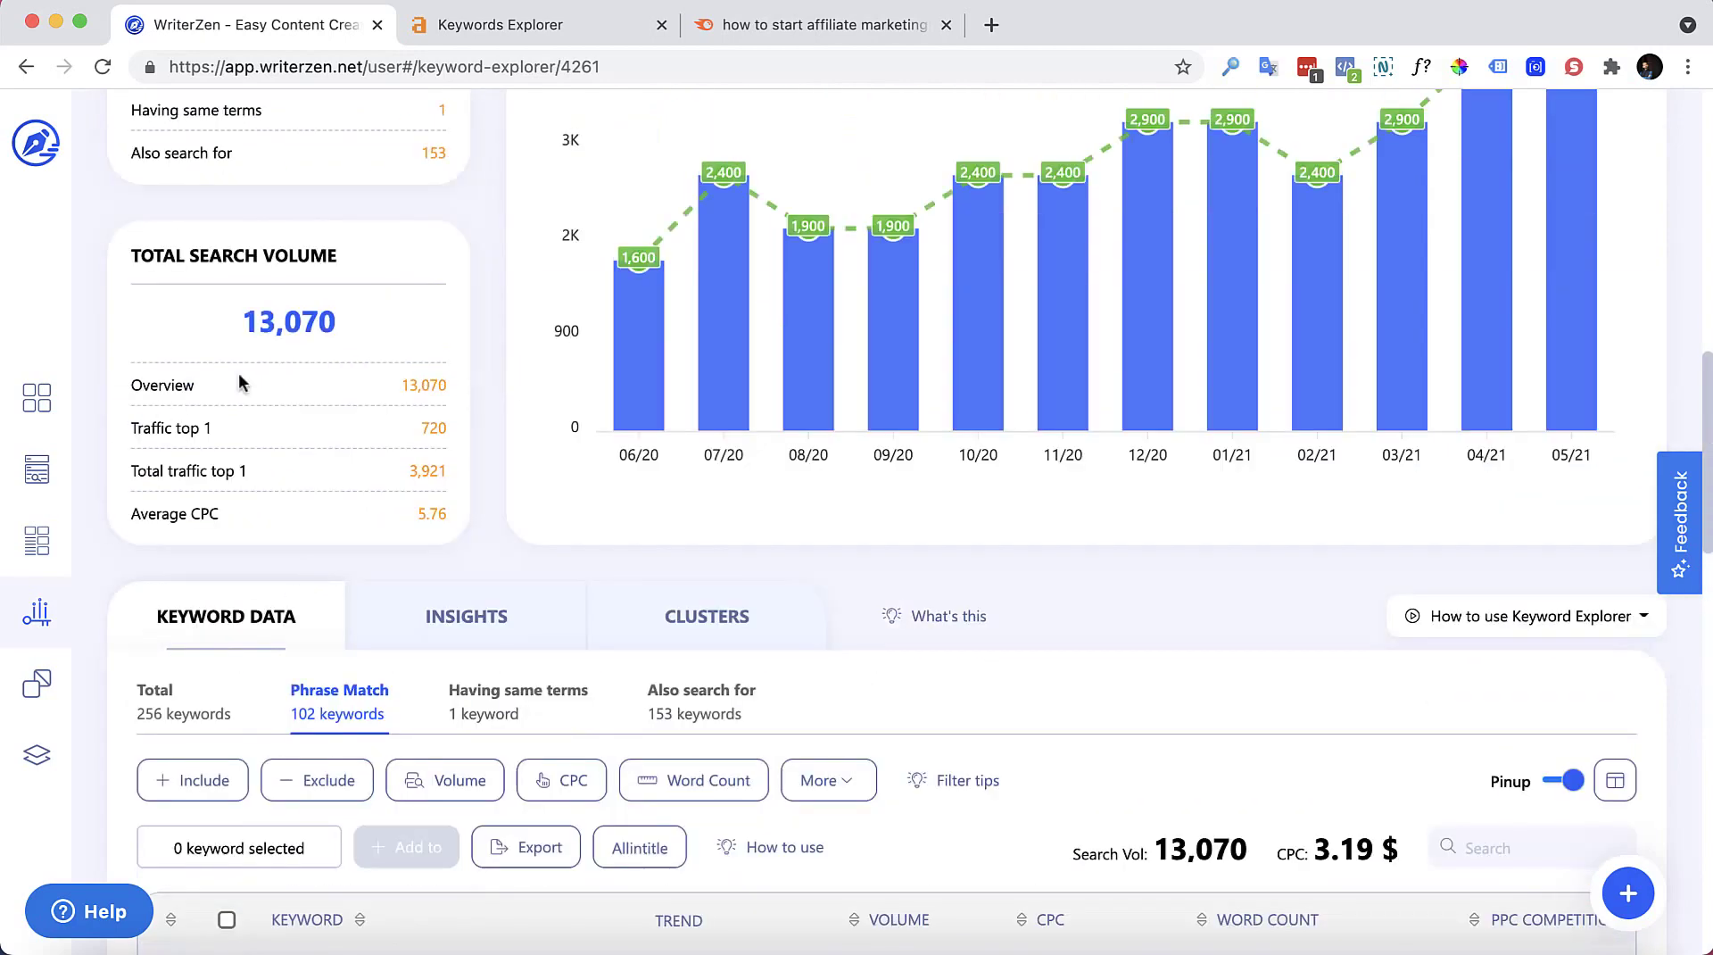
# Step: Review the keywords having the same terms and those under "Also search for"
pyautogui.click(489, 684)
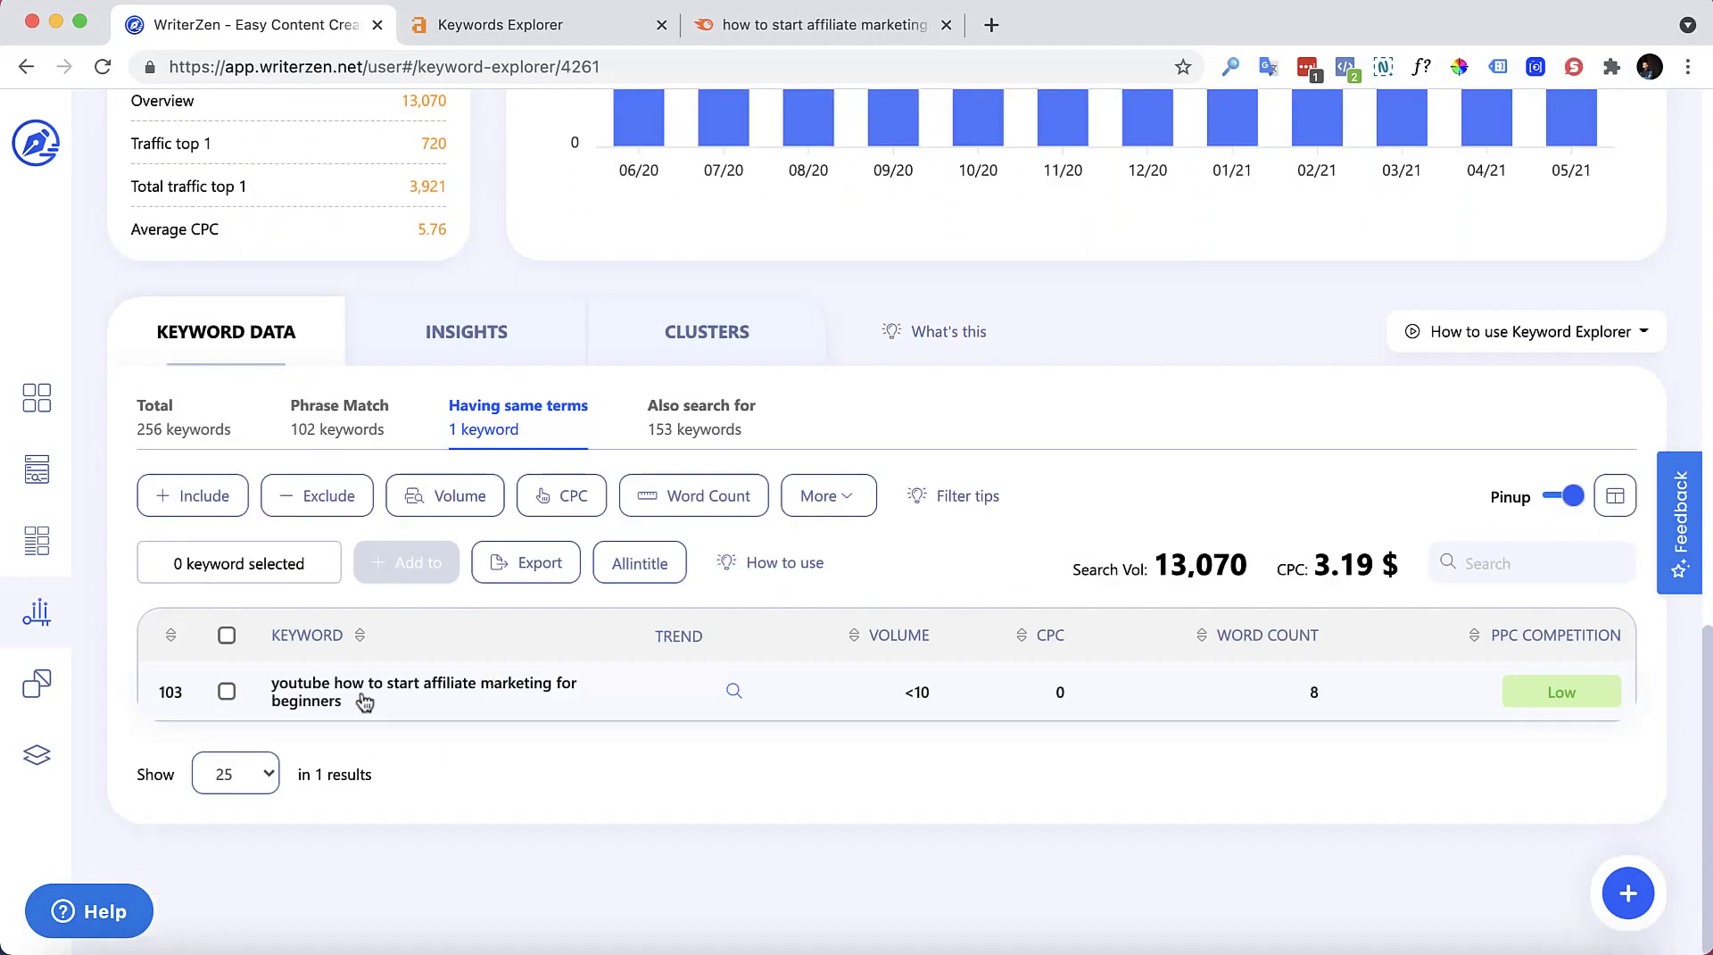
pyautogui.click(690, 421)
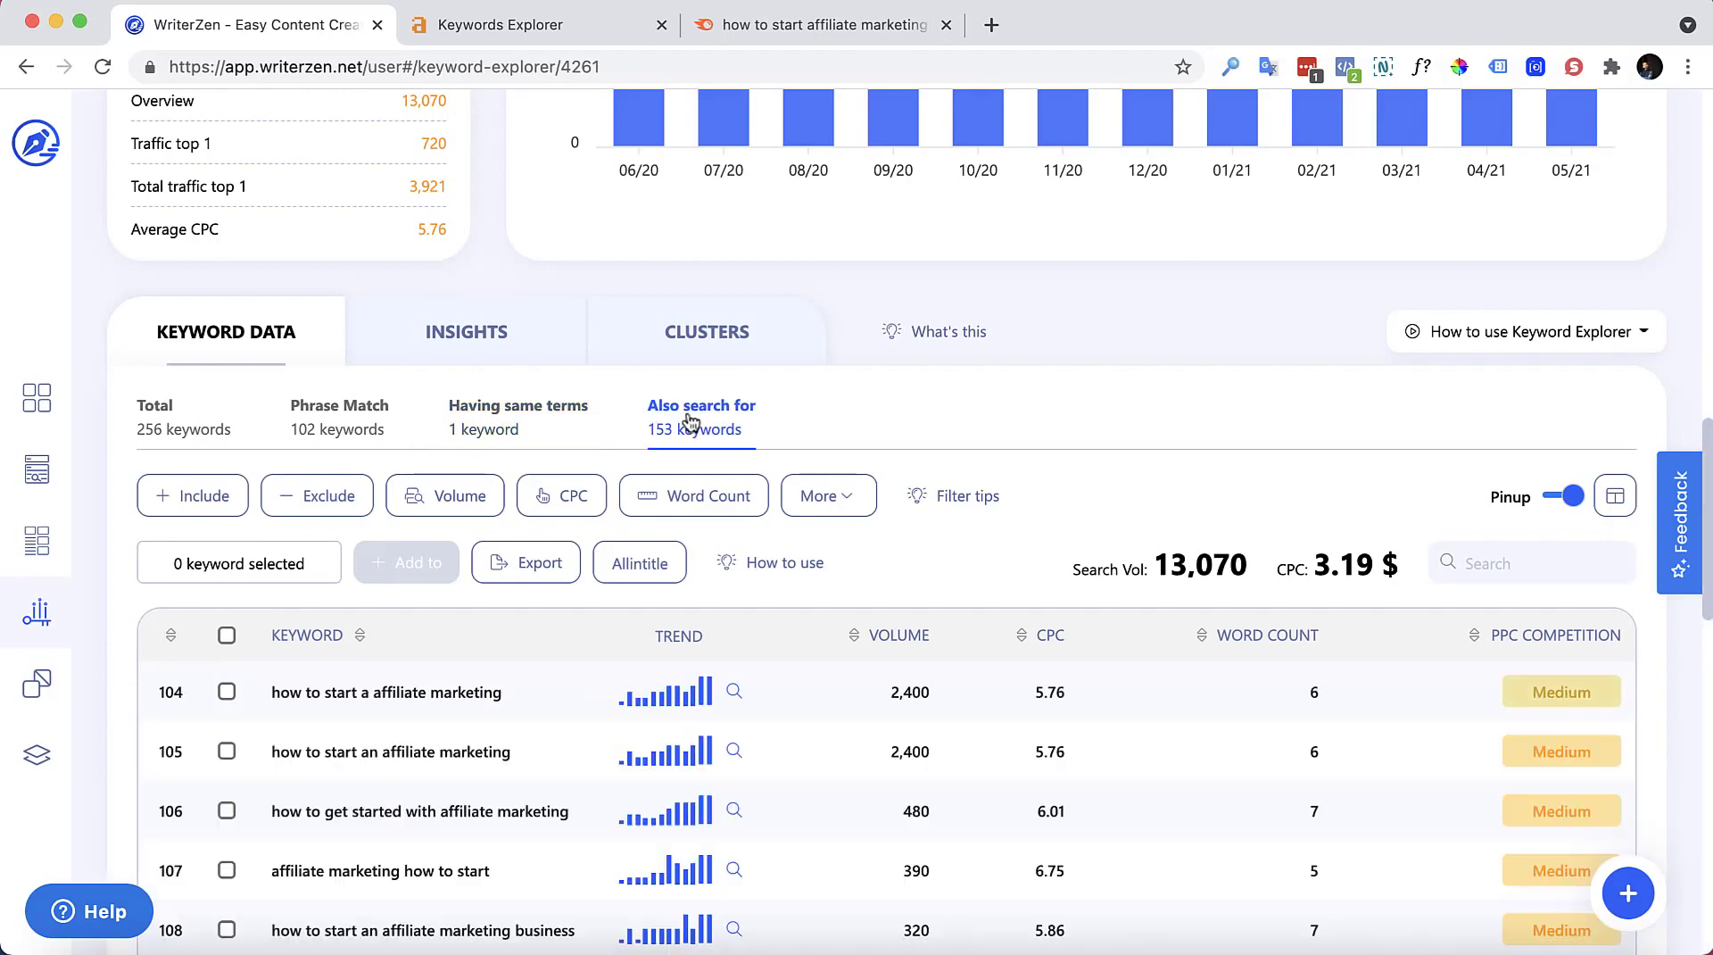
pyautogui.scroll(-2, 460, 785)
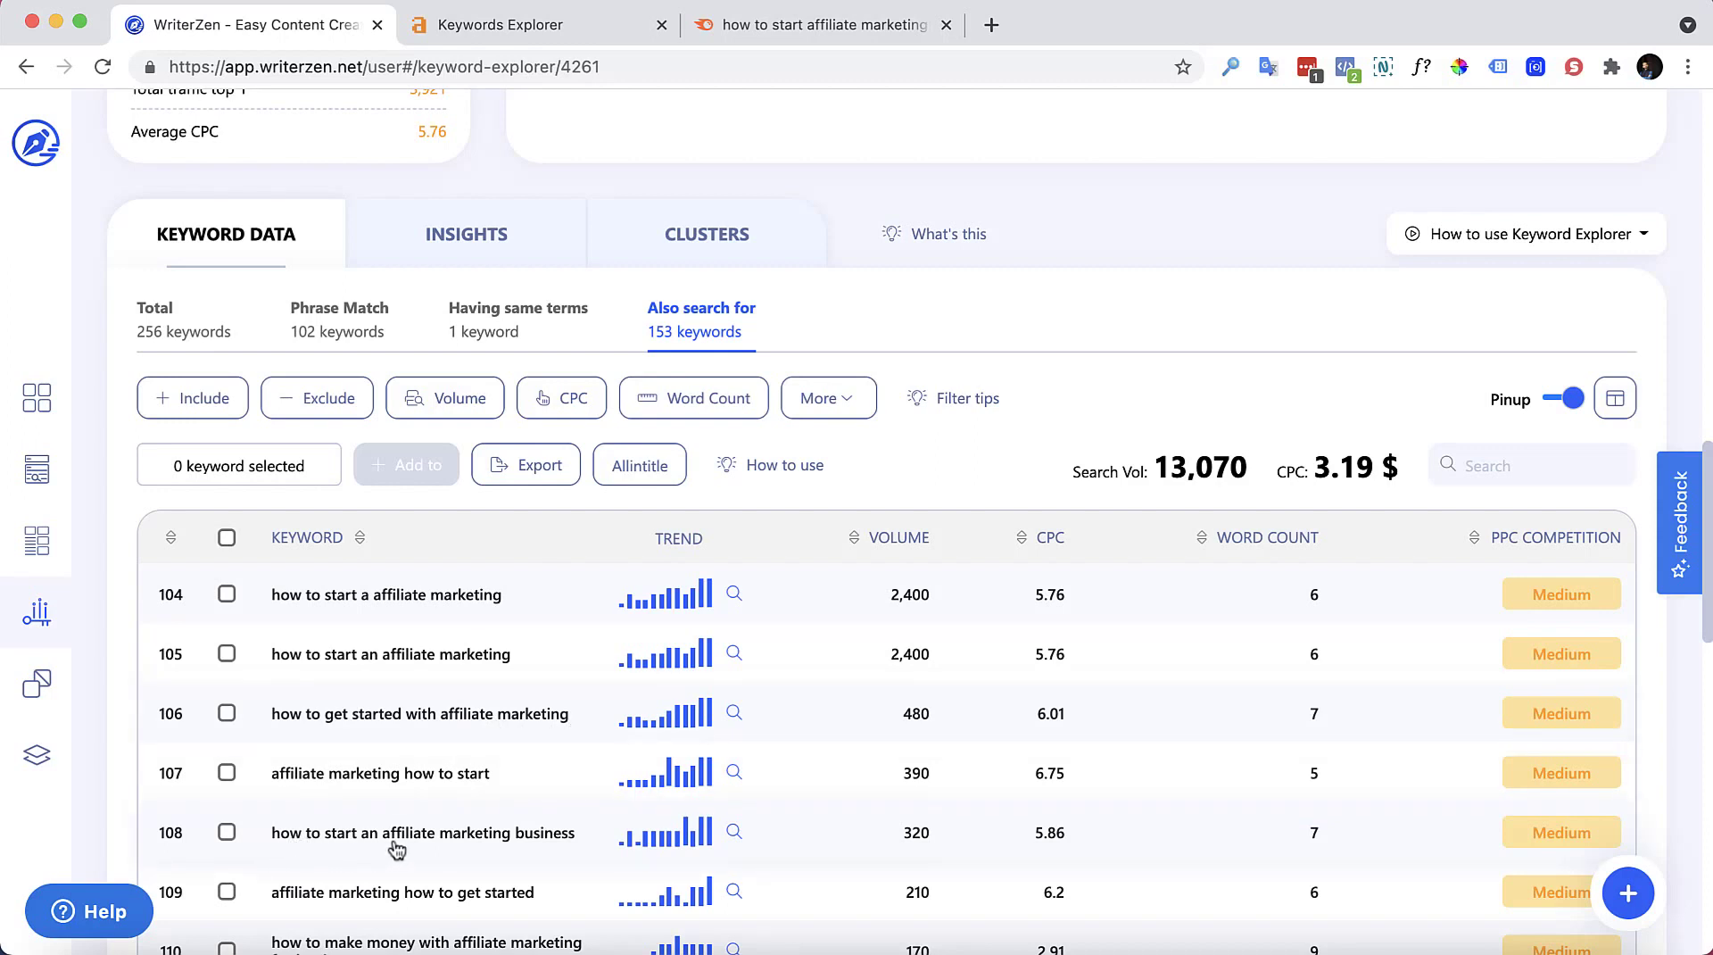
# Step: Examine the keyword insights for the question, preposition and comparison groups
pyautogui.click(439, 257)
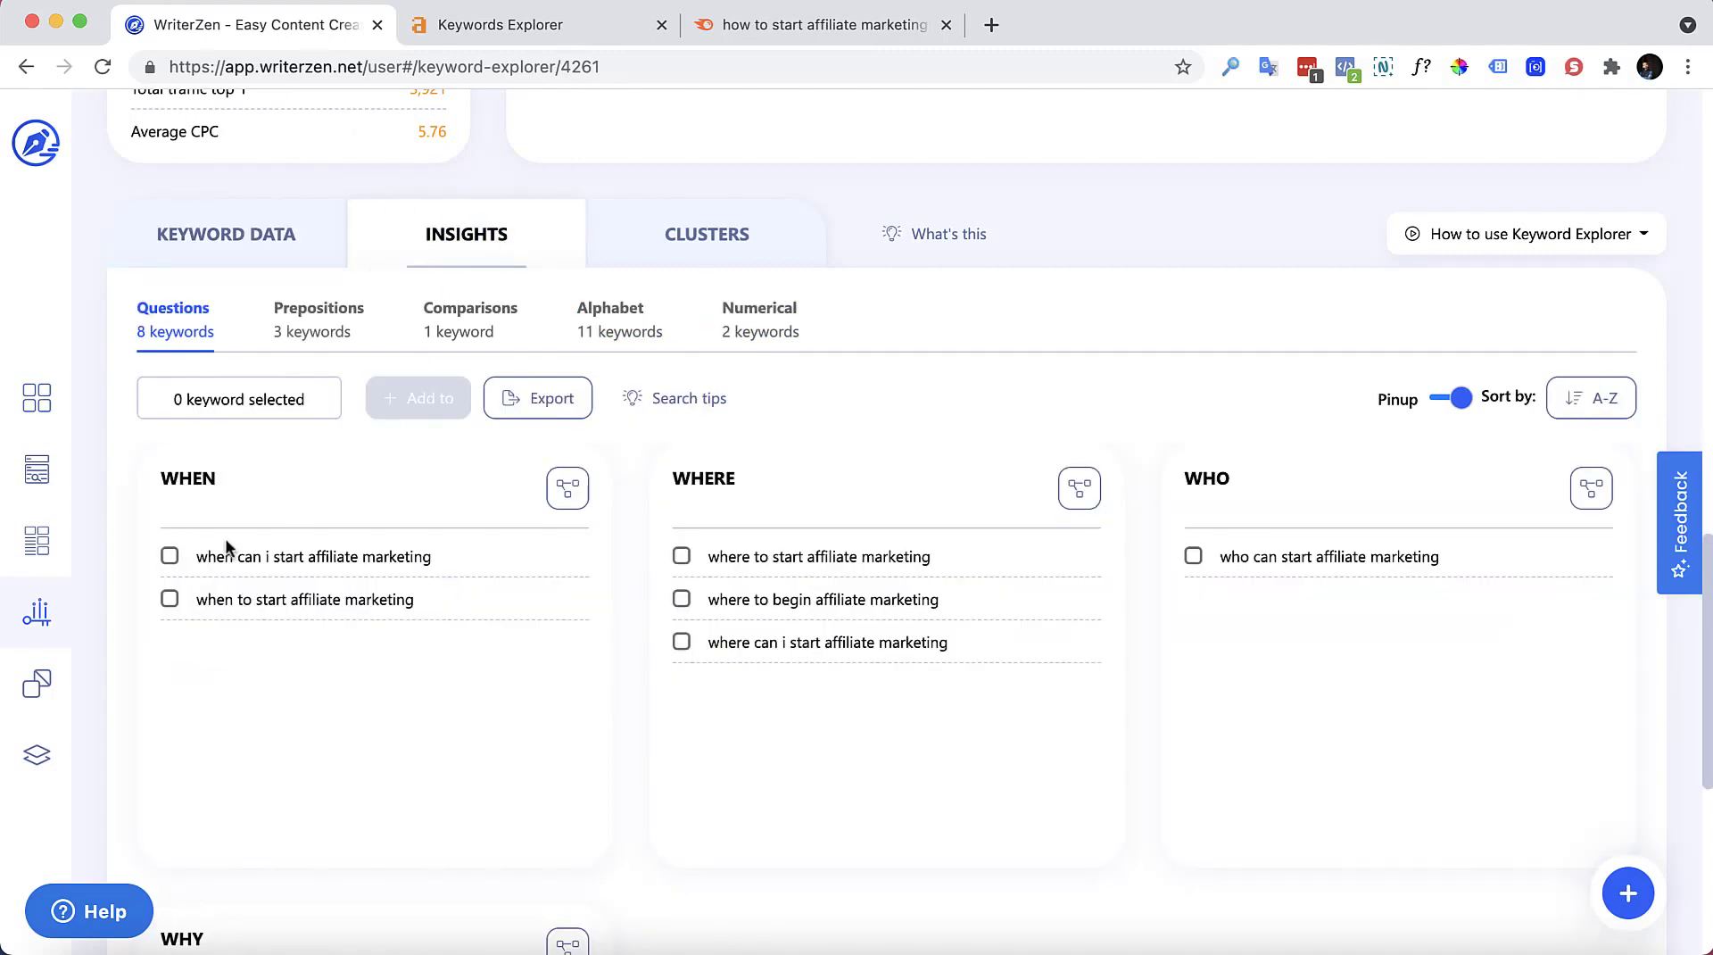
pyautogui.scroll(-1, 223, 535)
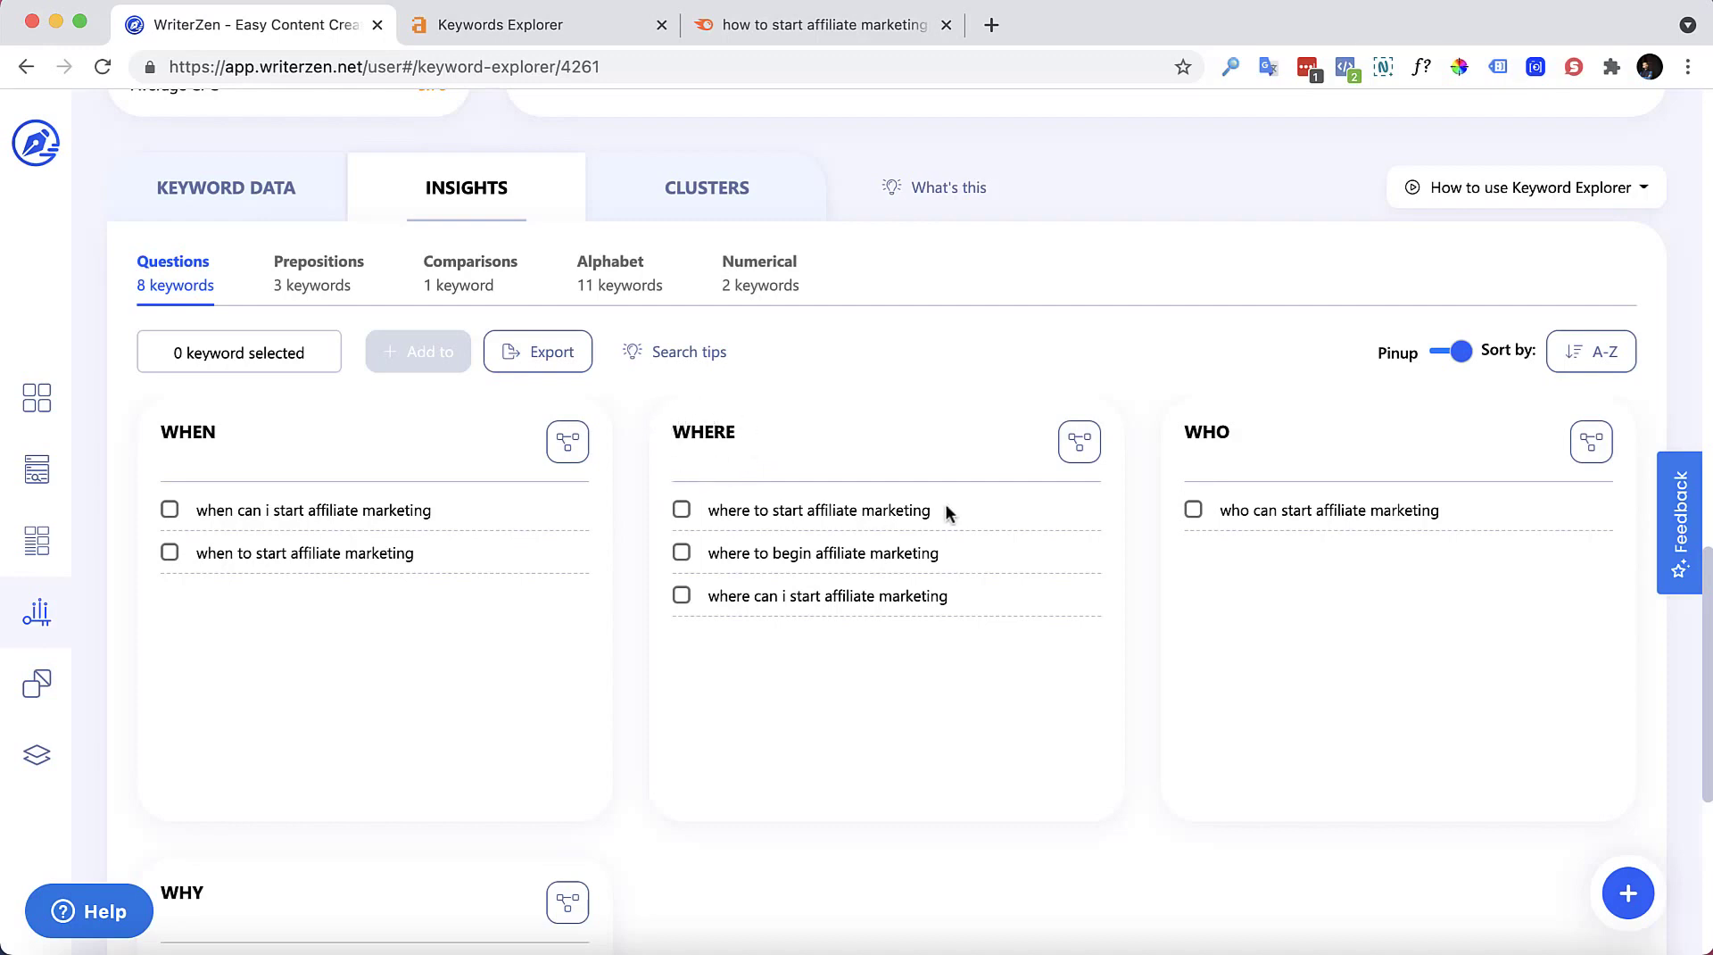
pyautogui.scroll(-3, 876, 469)
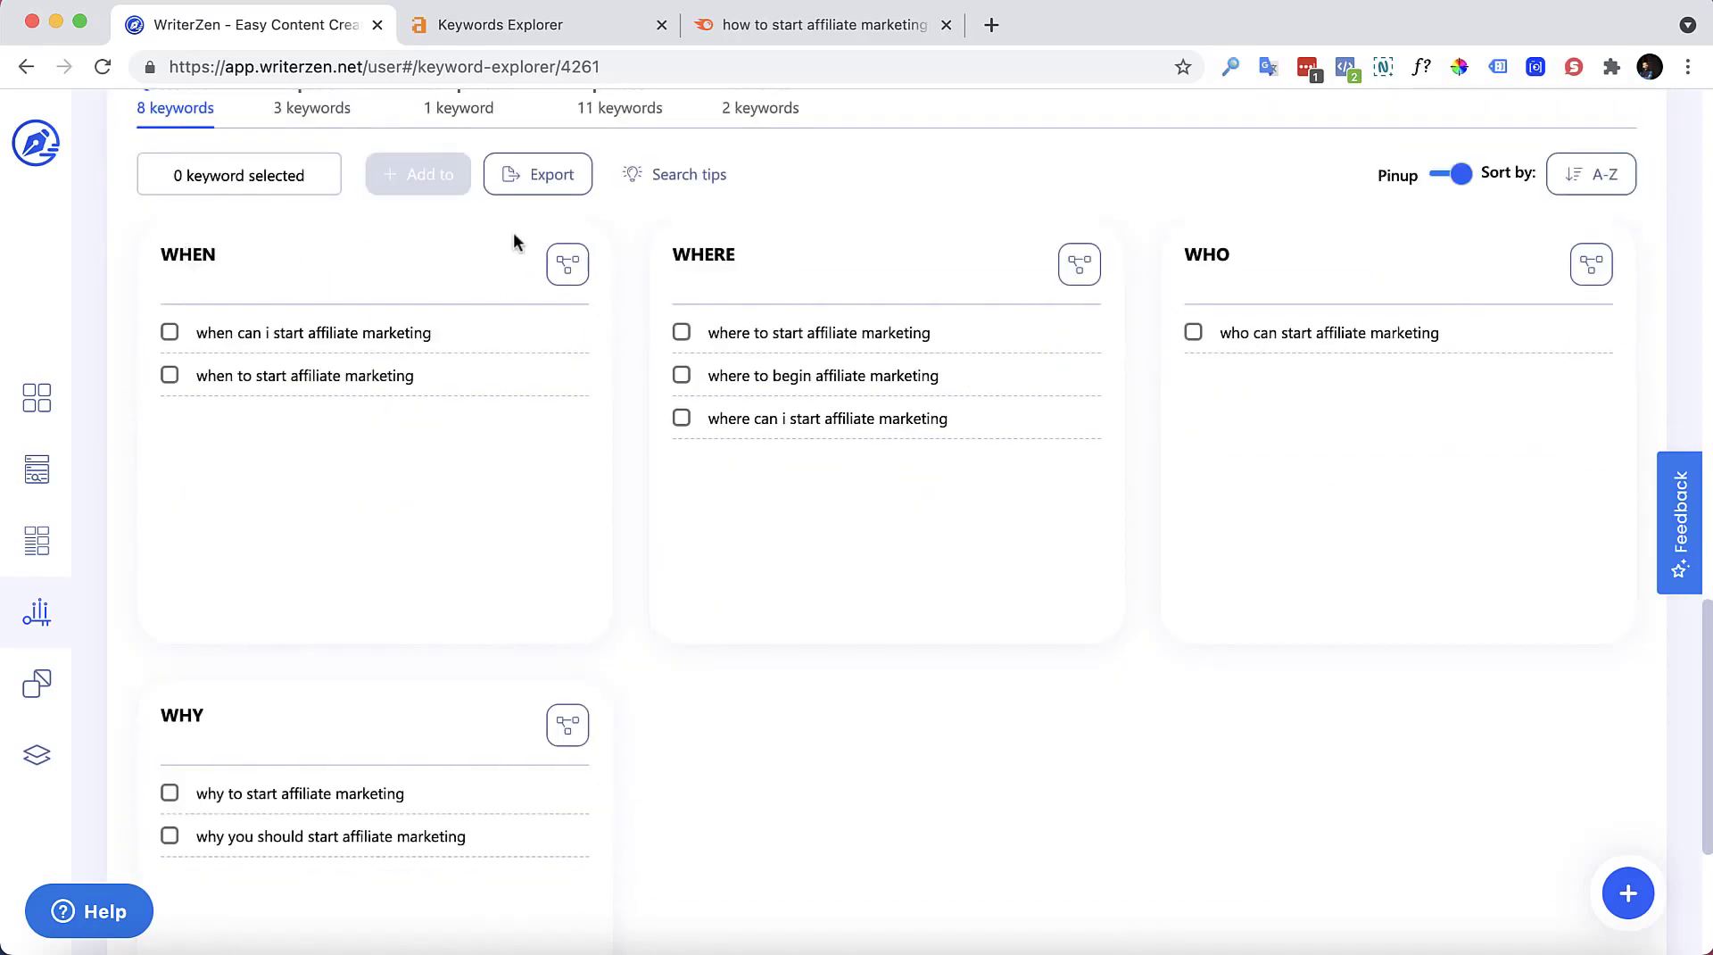
pyautogui.scroll(3, 250, 671)
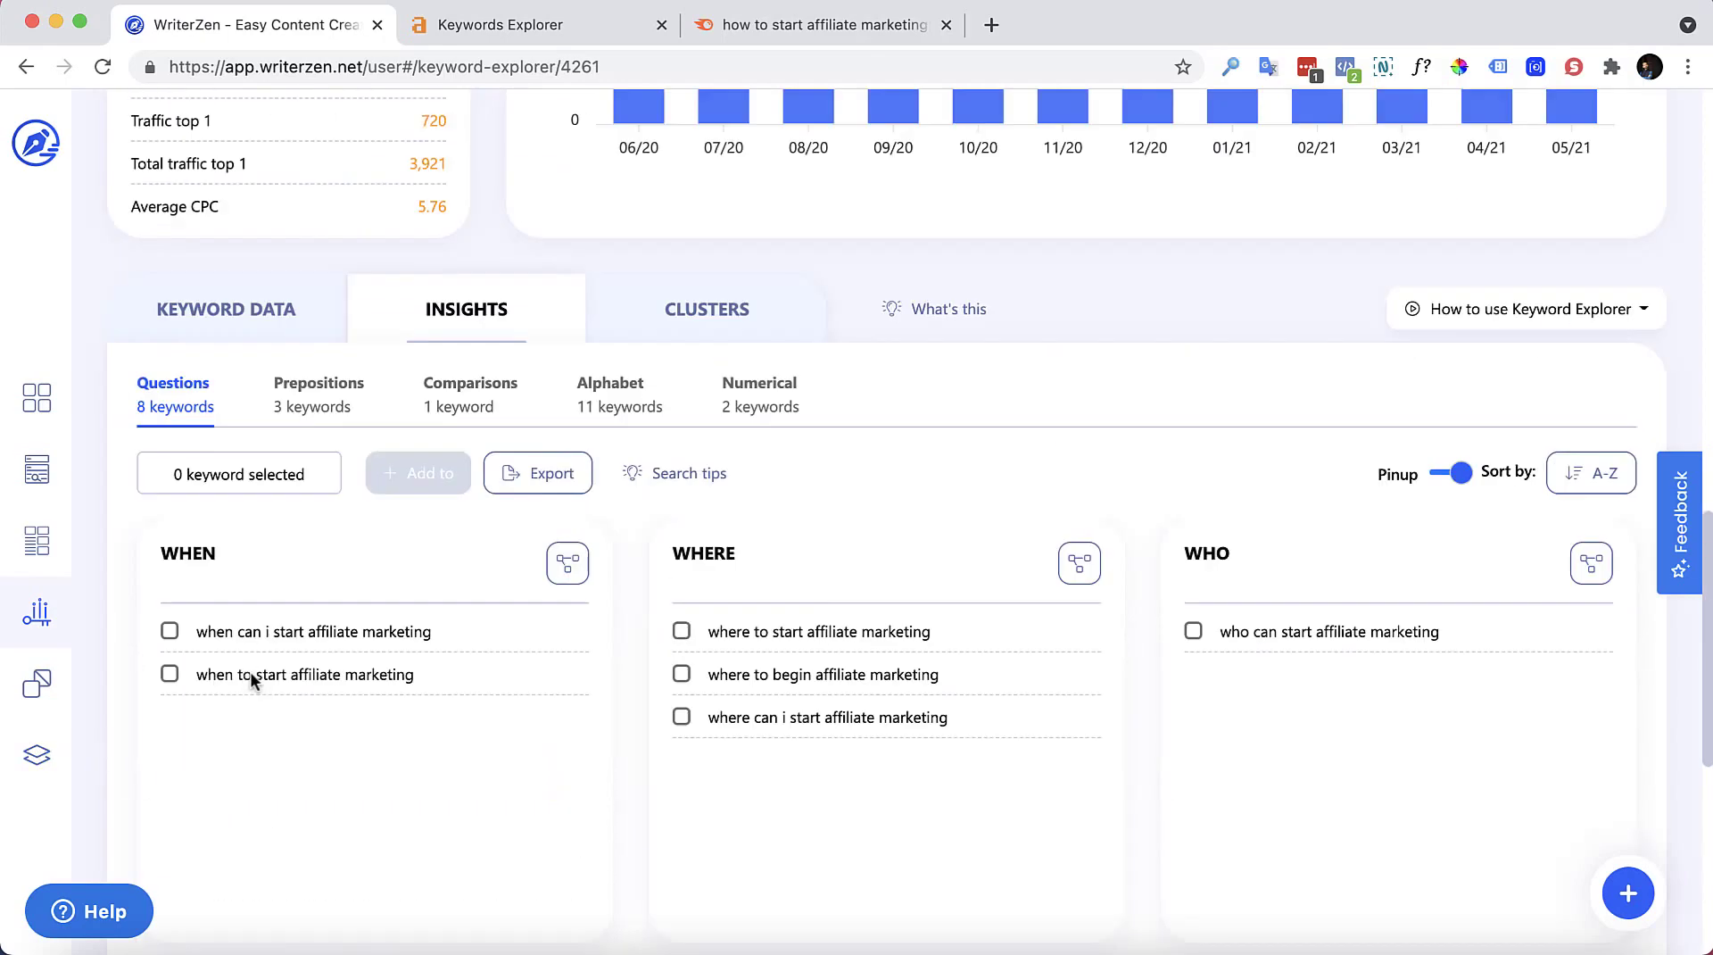
pyautogui.click(286, 399)
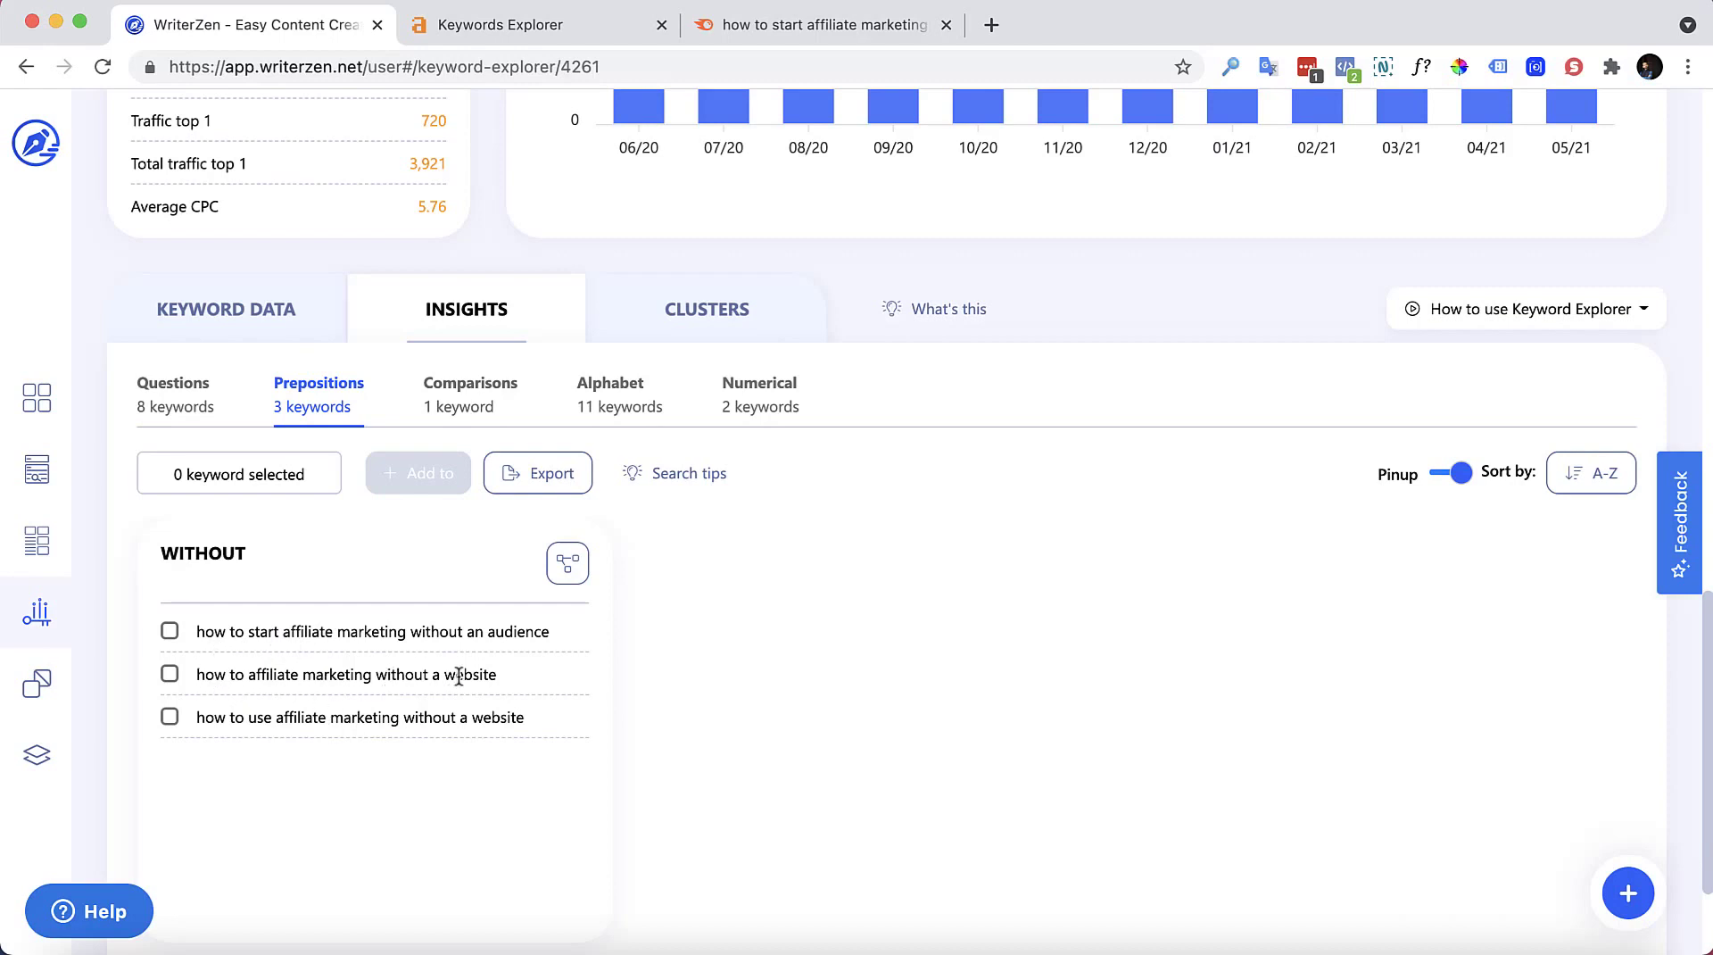
pyautogui.click(463, 410)
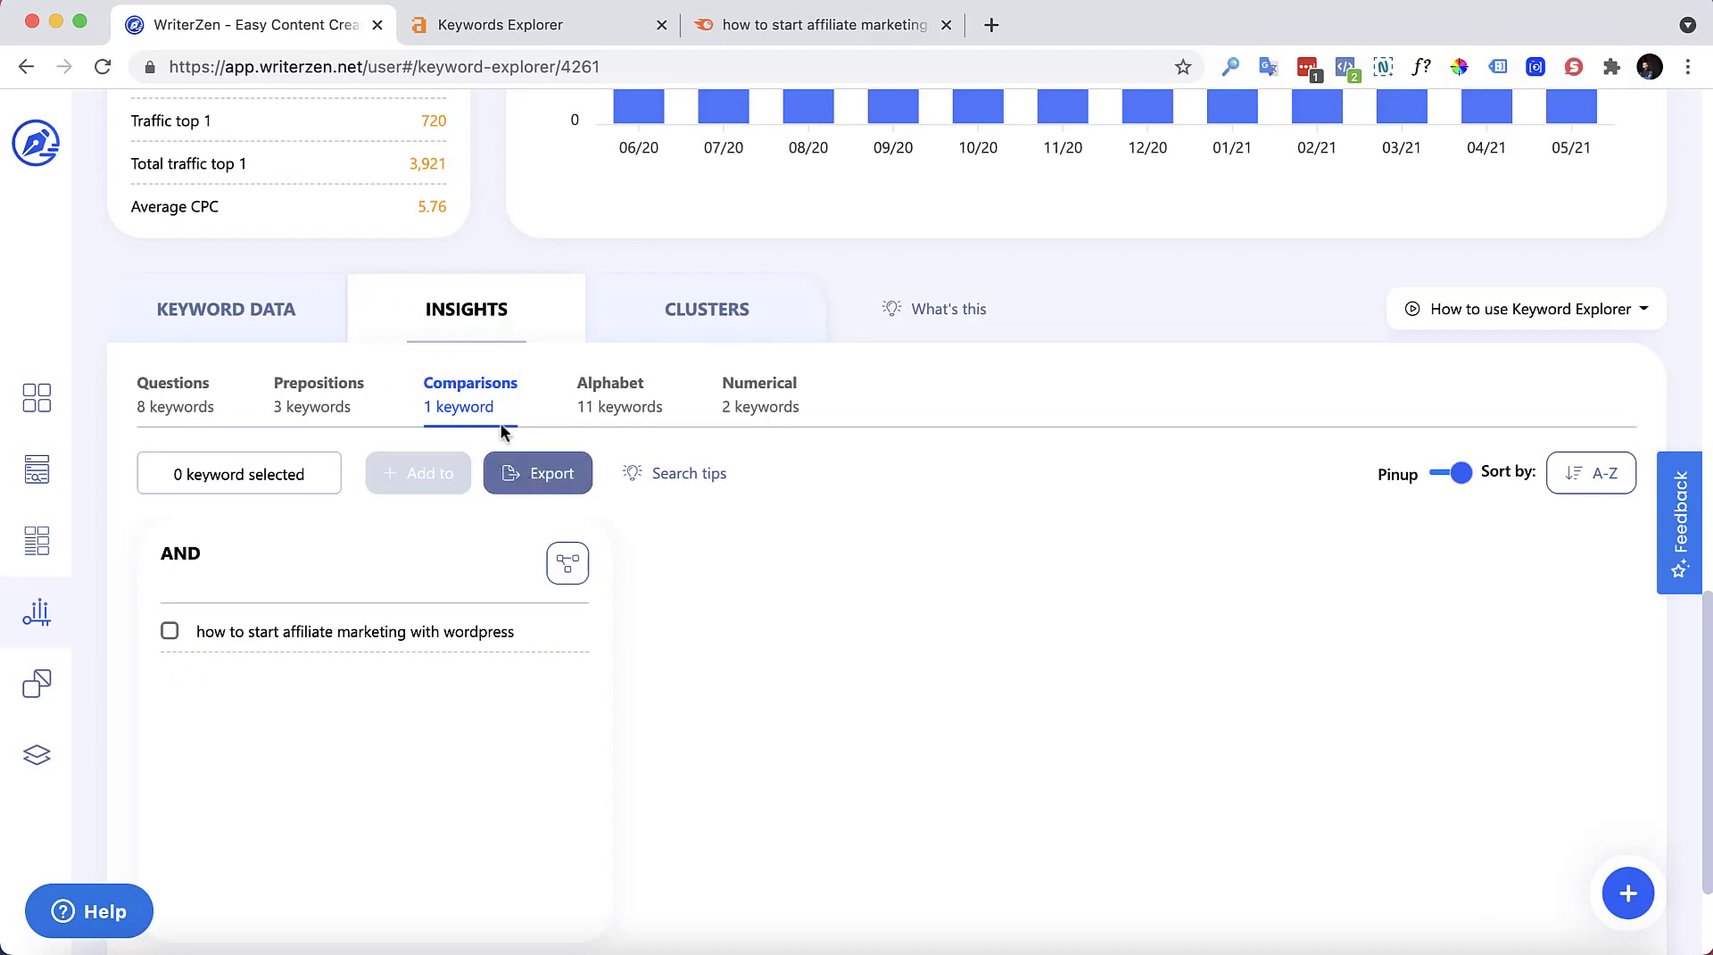
# Step: Check the required and available keyword credits for Clusters and activate the cluster function
pyautogui.click(703, 321)
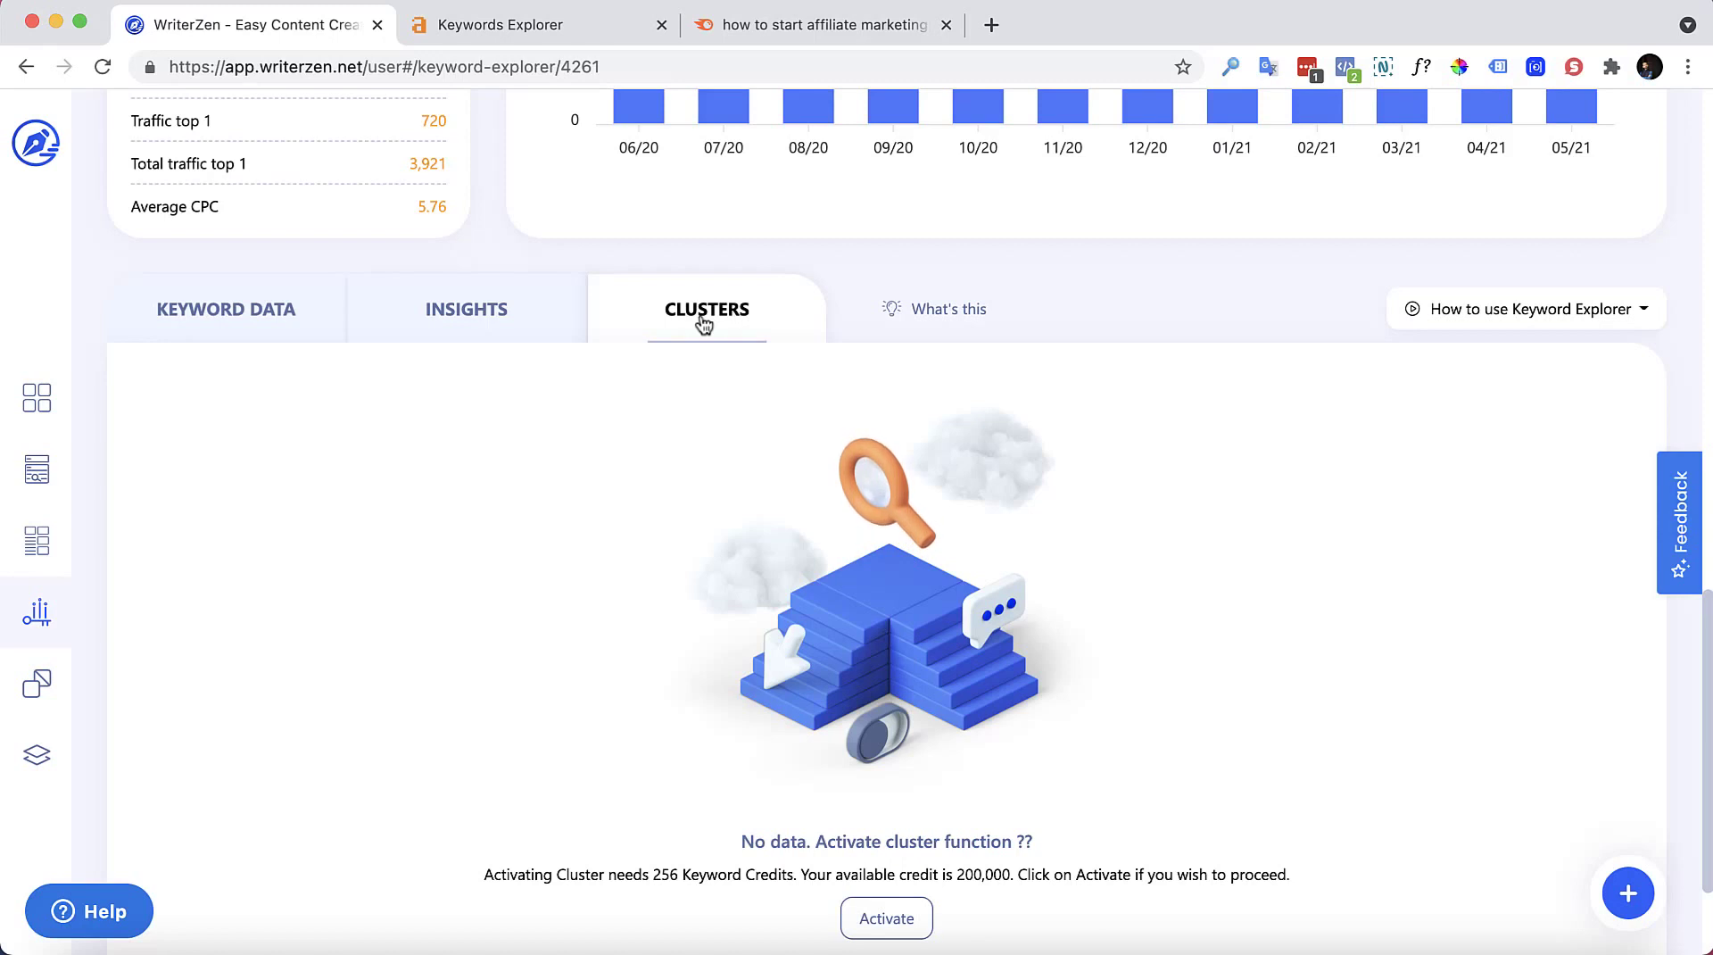
pyautogui.scroll(-4, 687, 370)
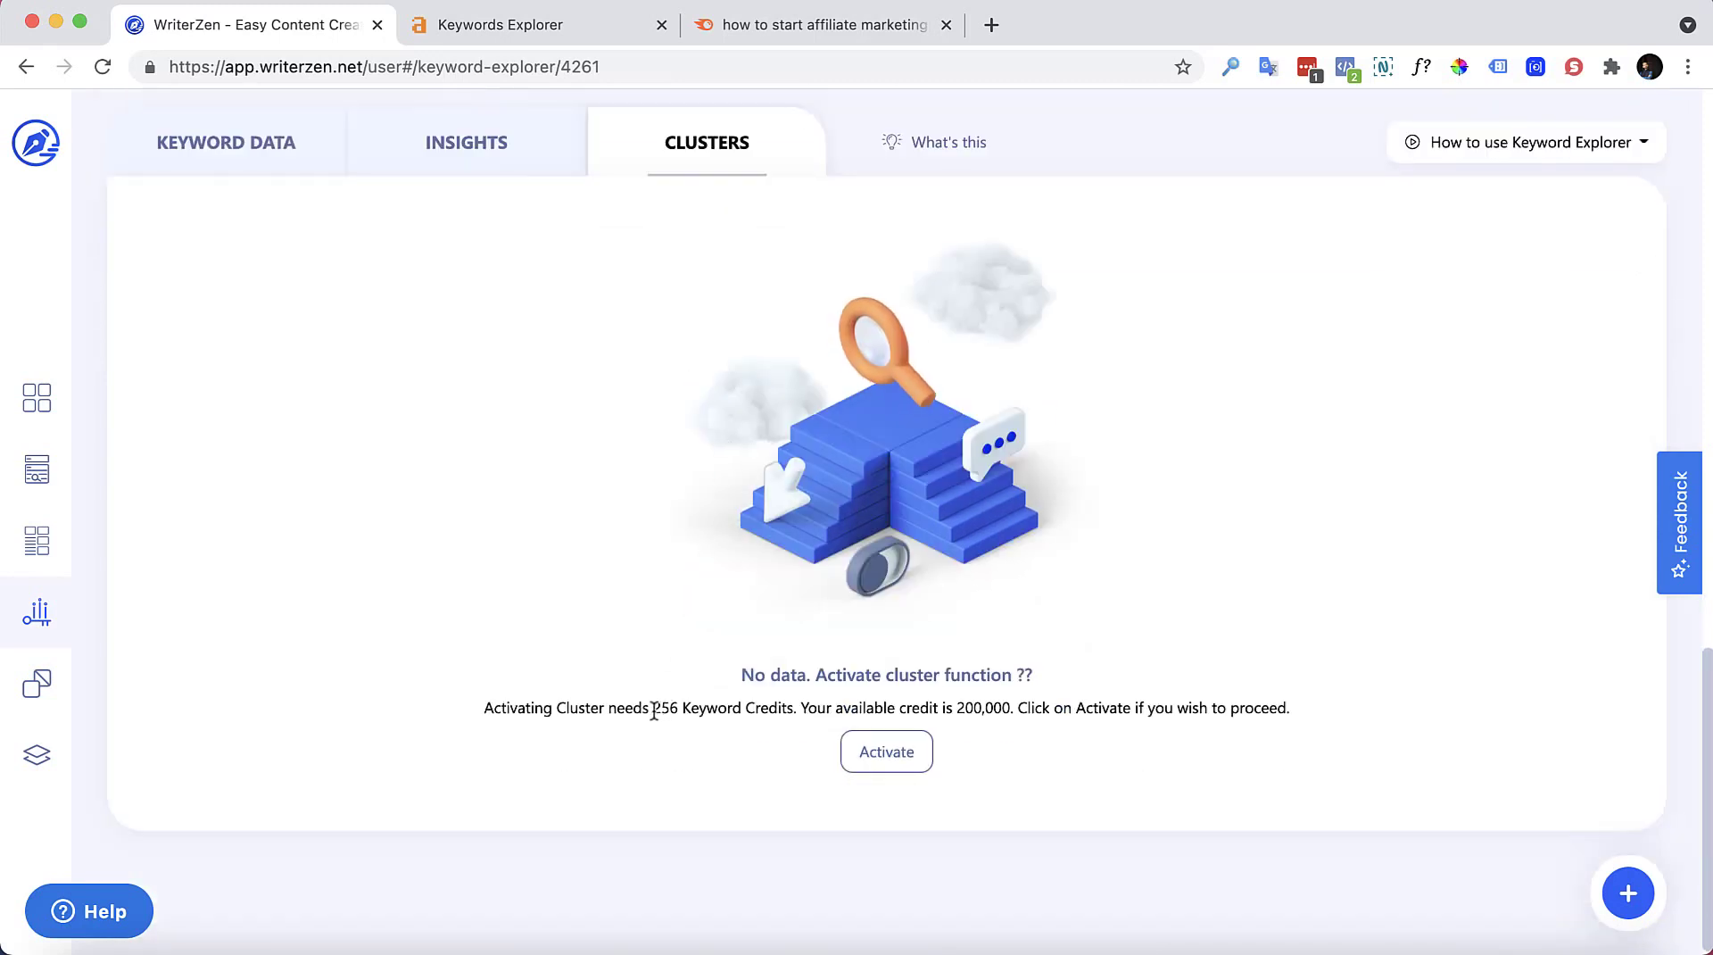
pyautogui.moveTo(655, 711); pyautogui.dragTo(793, 716)
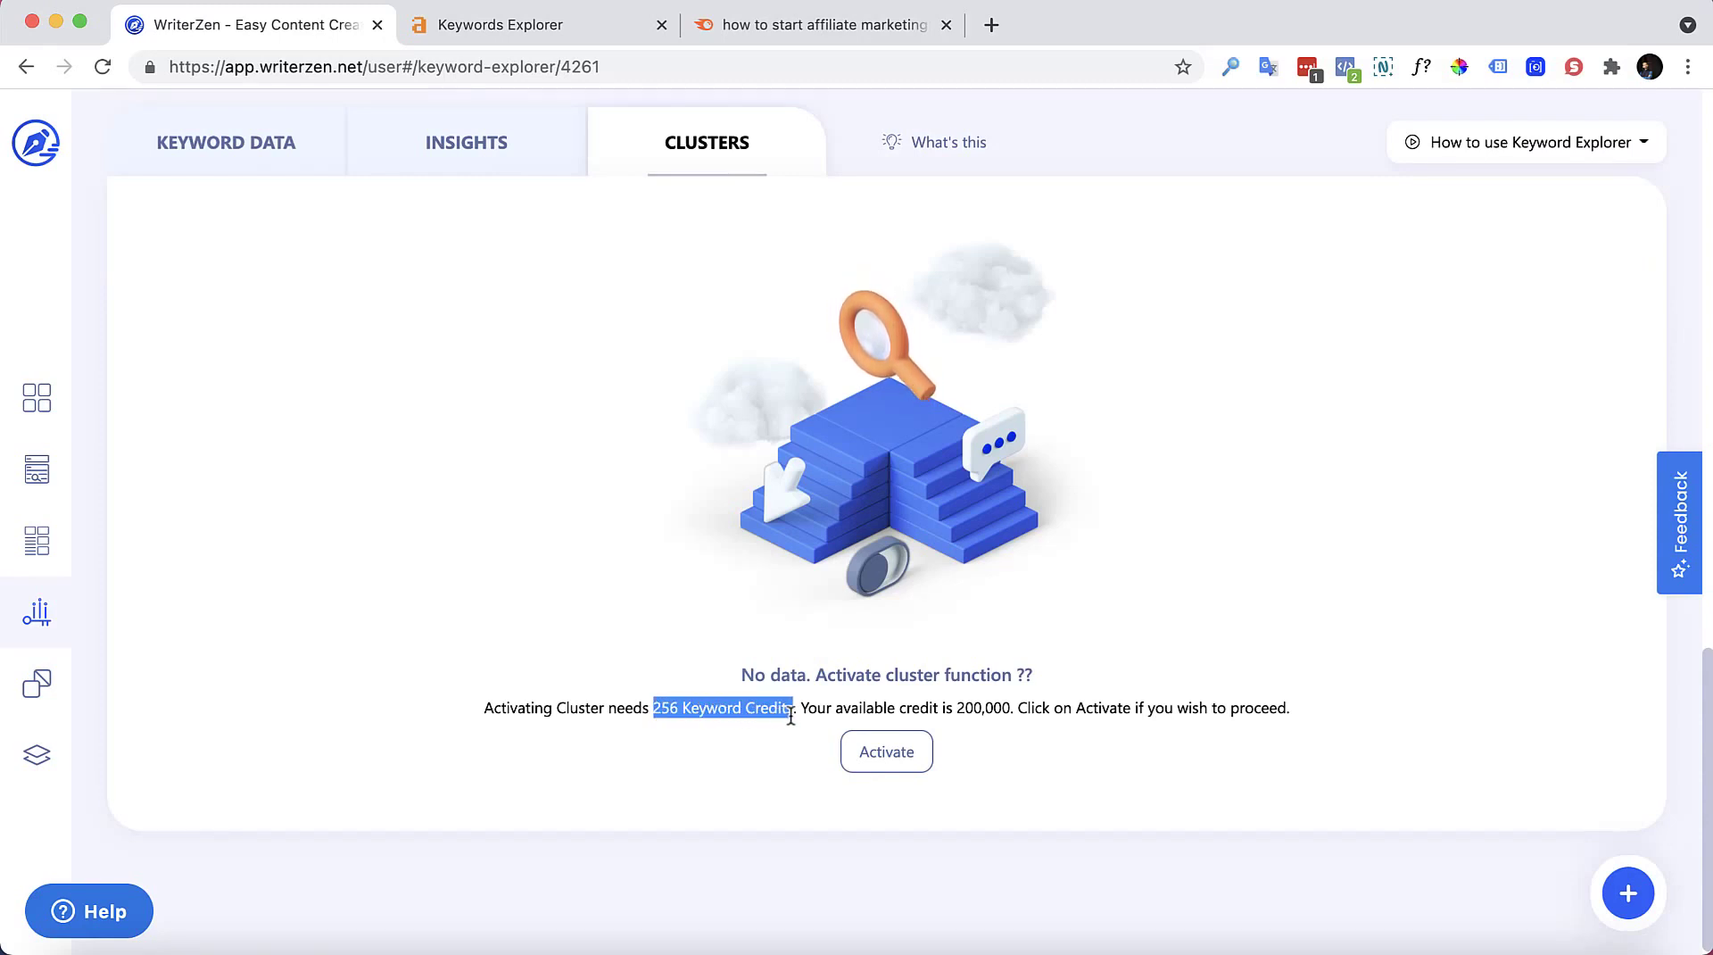
pyautogui.scroll(1, 599, 578)
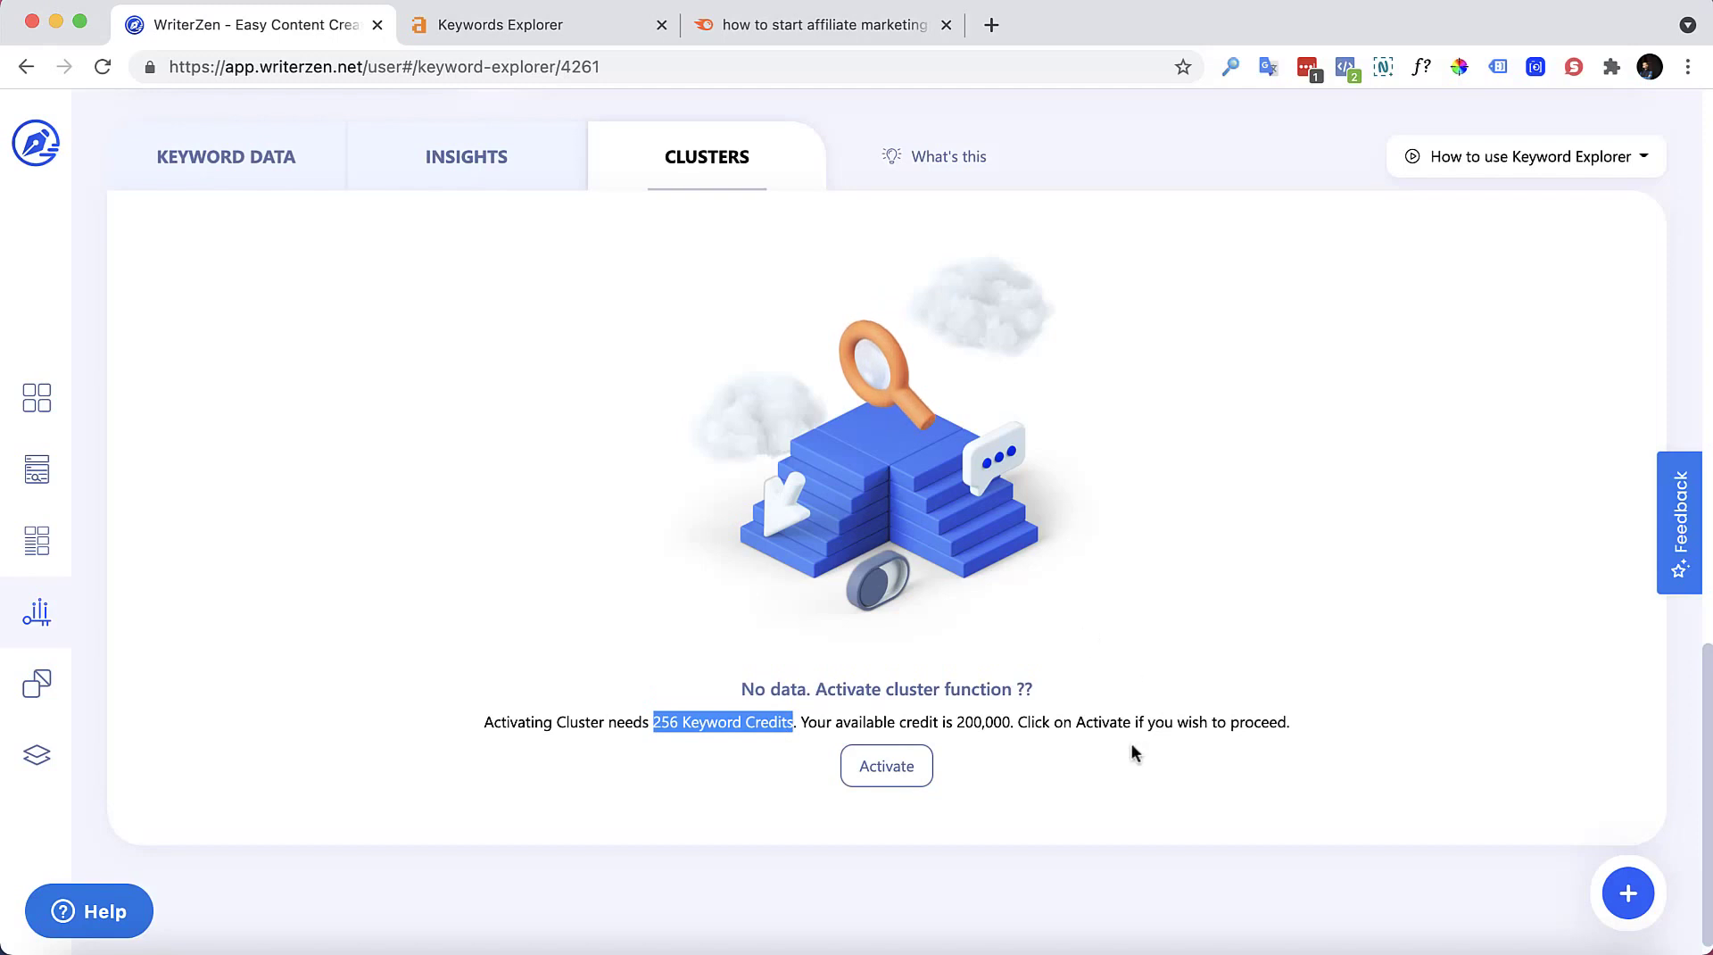
pyautogui.moveTo(957, 723); pyautogui.dragTo(995, 719)
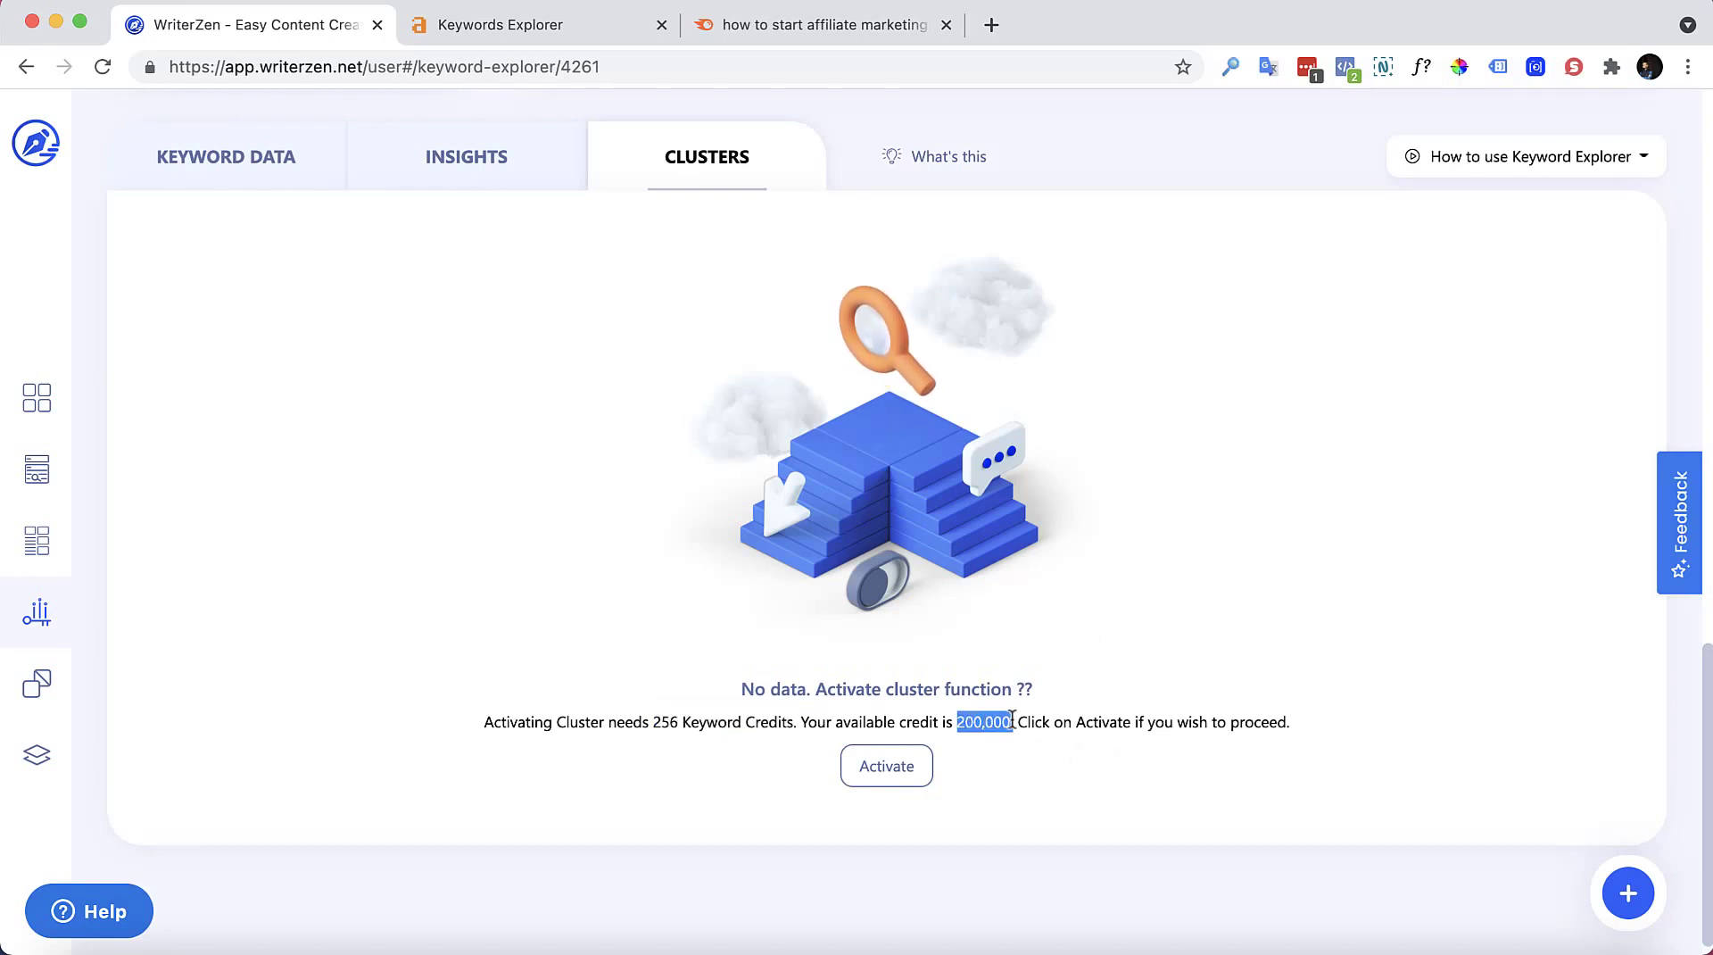
pyautogui.moveTo(651, 722); pyautogui.dragTo(688, 724)
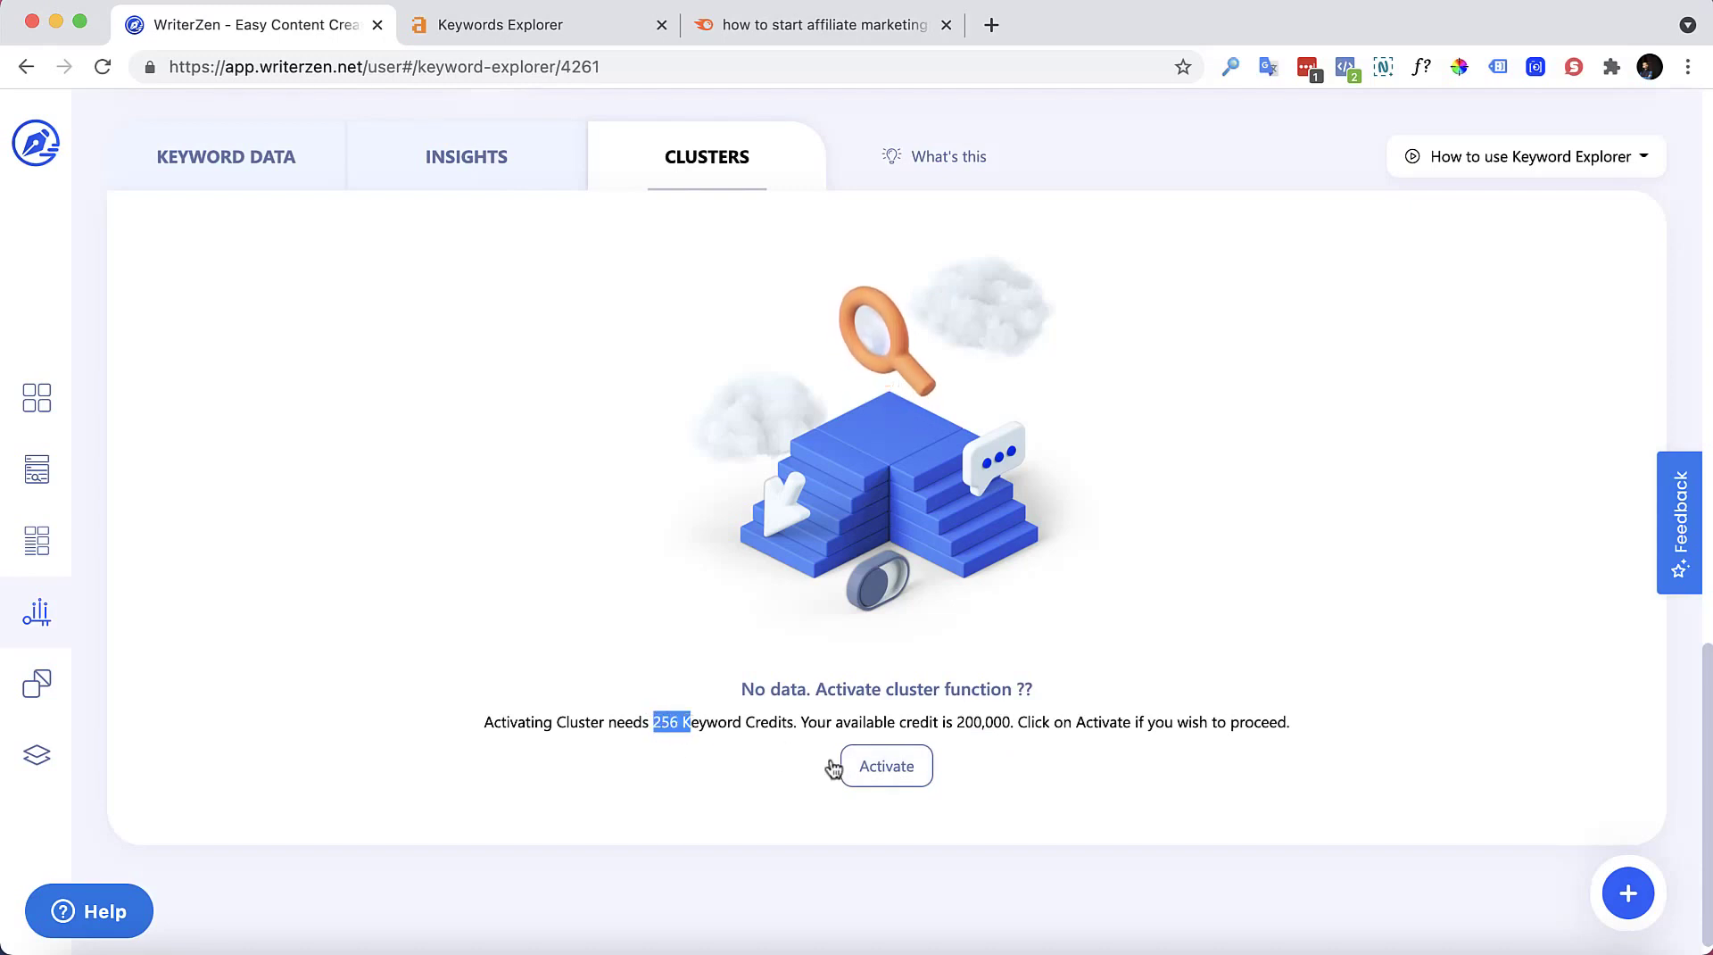
pyautogui.click(894, 764)
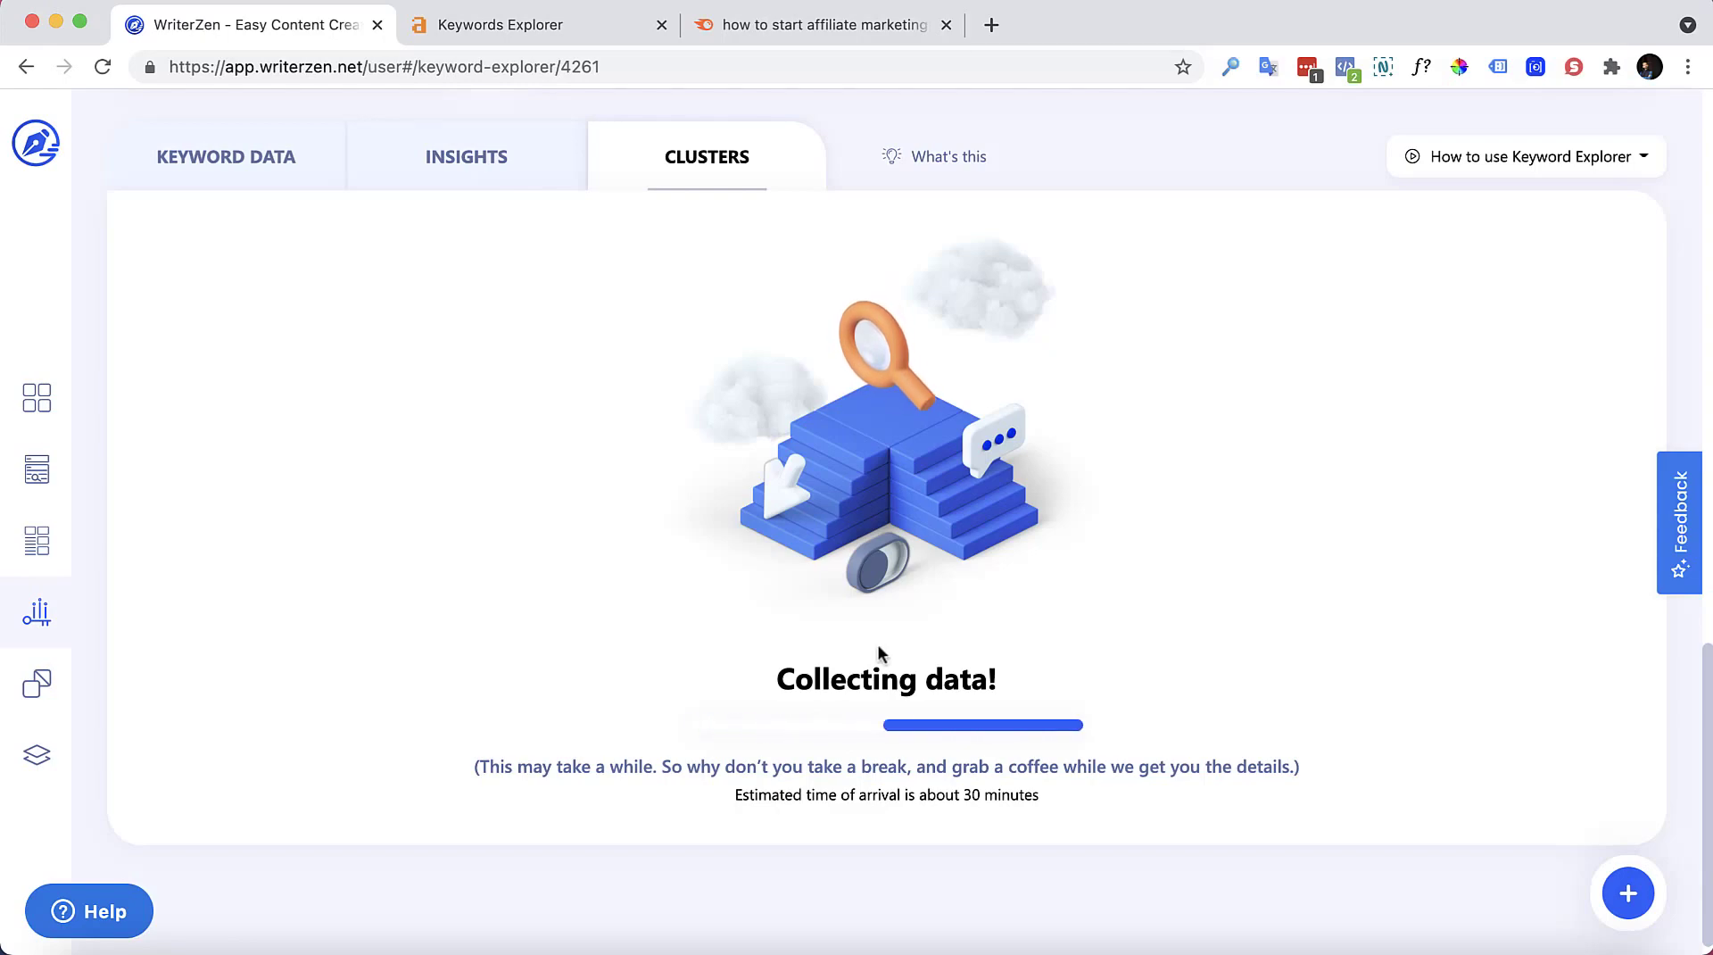
# Step: Run a Topic Discovery search for "how to start affiliate marketing" with United States and English
pyautogui.scroll(15, 878, 644)
pyautogui.scroll(4, 842, 637)
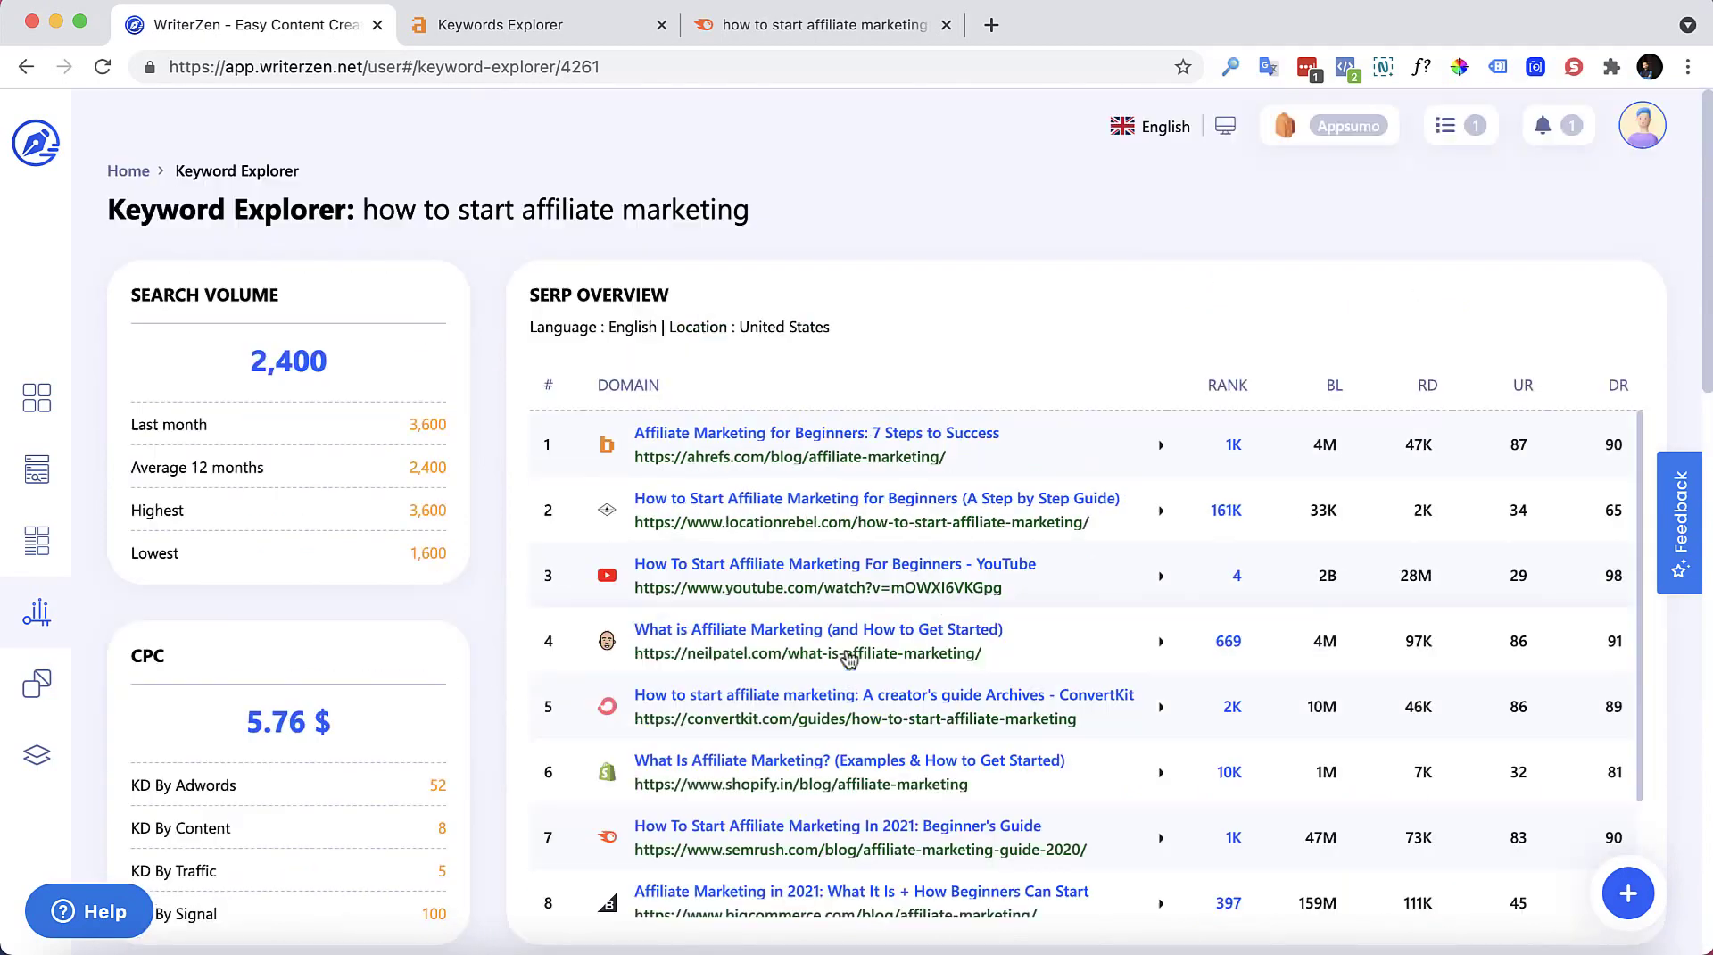
pyautogui.click(38, 406)
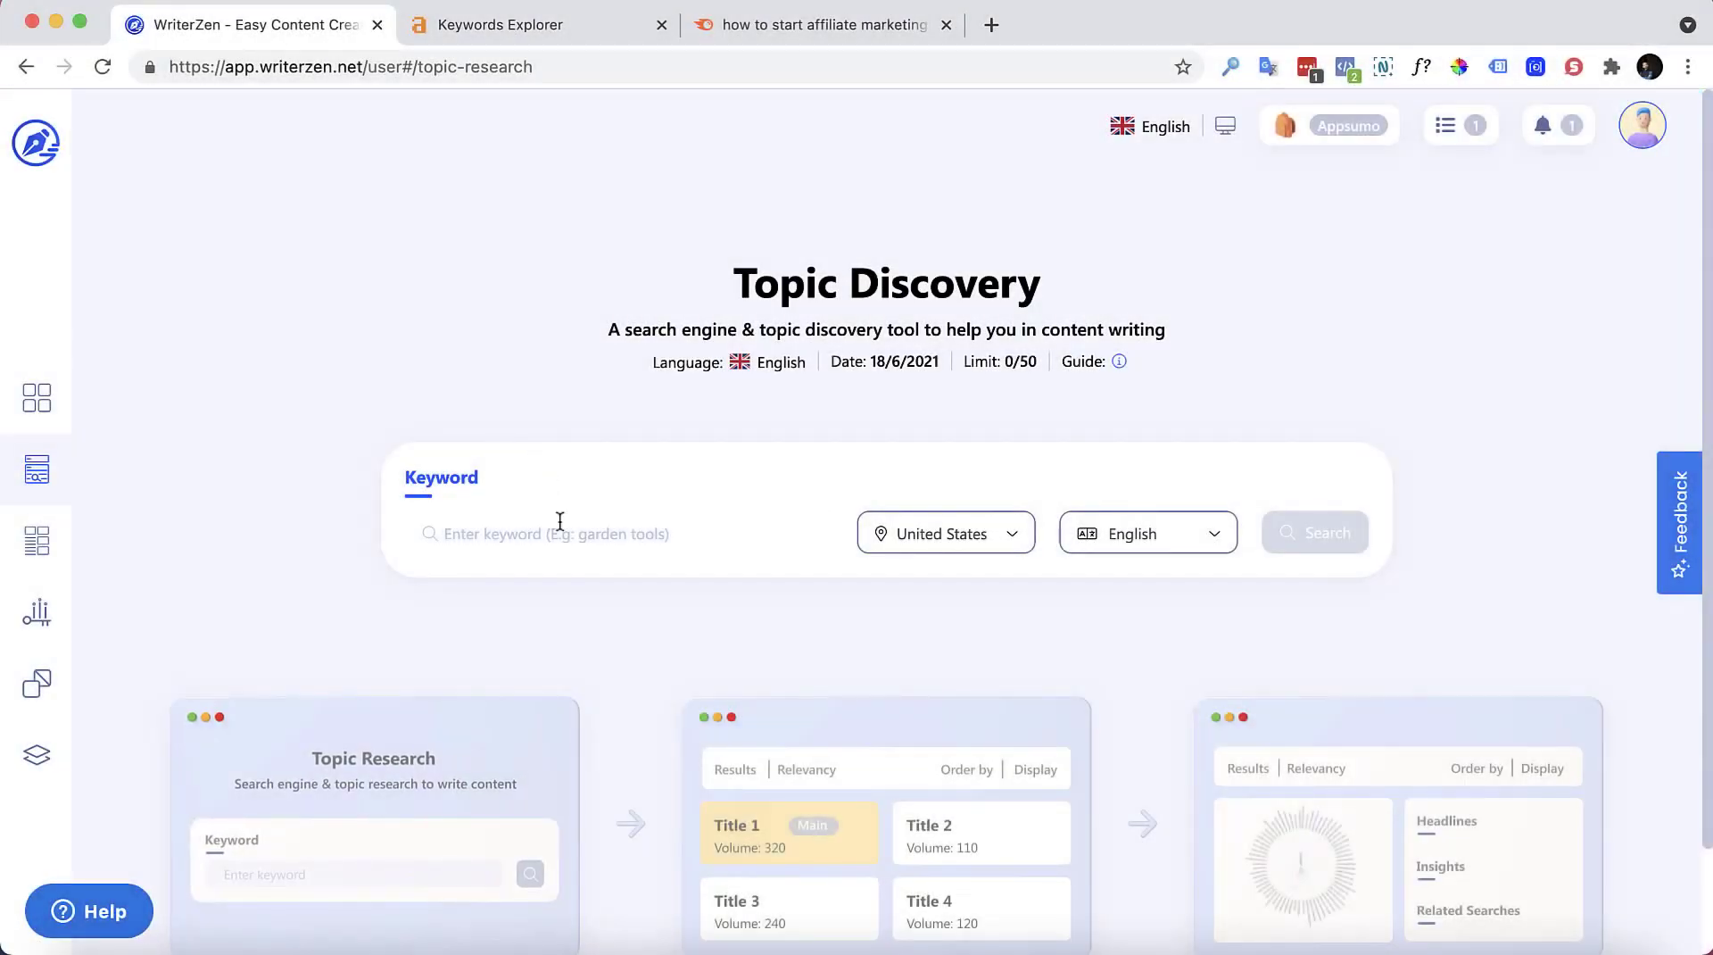
pyautogui.click(499, 537)
pyautogui.write('how to start affiliate marketing')
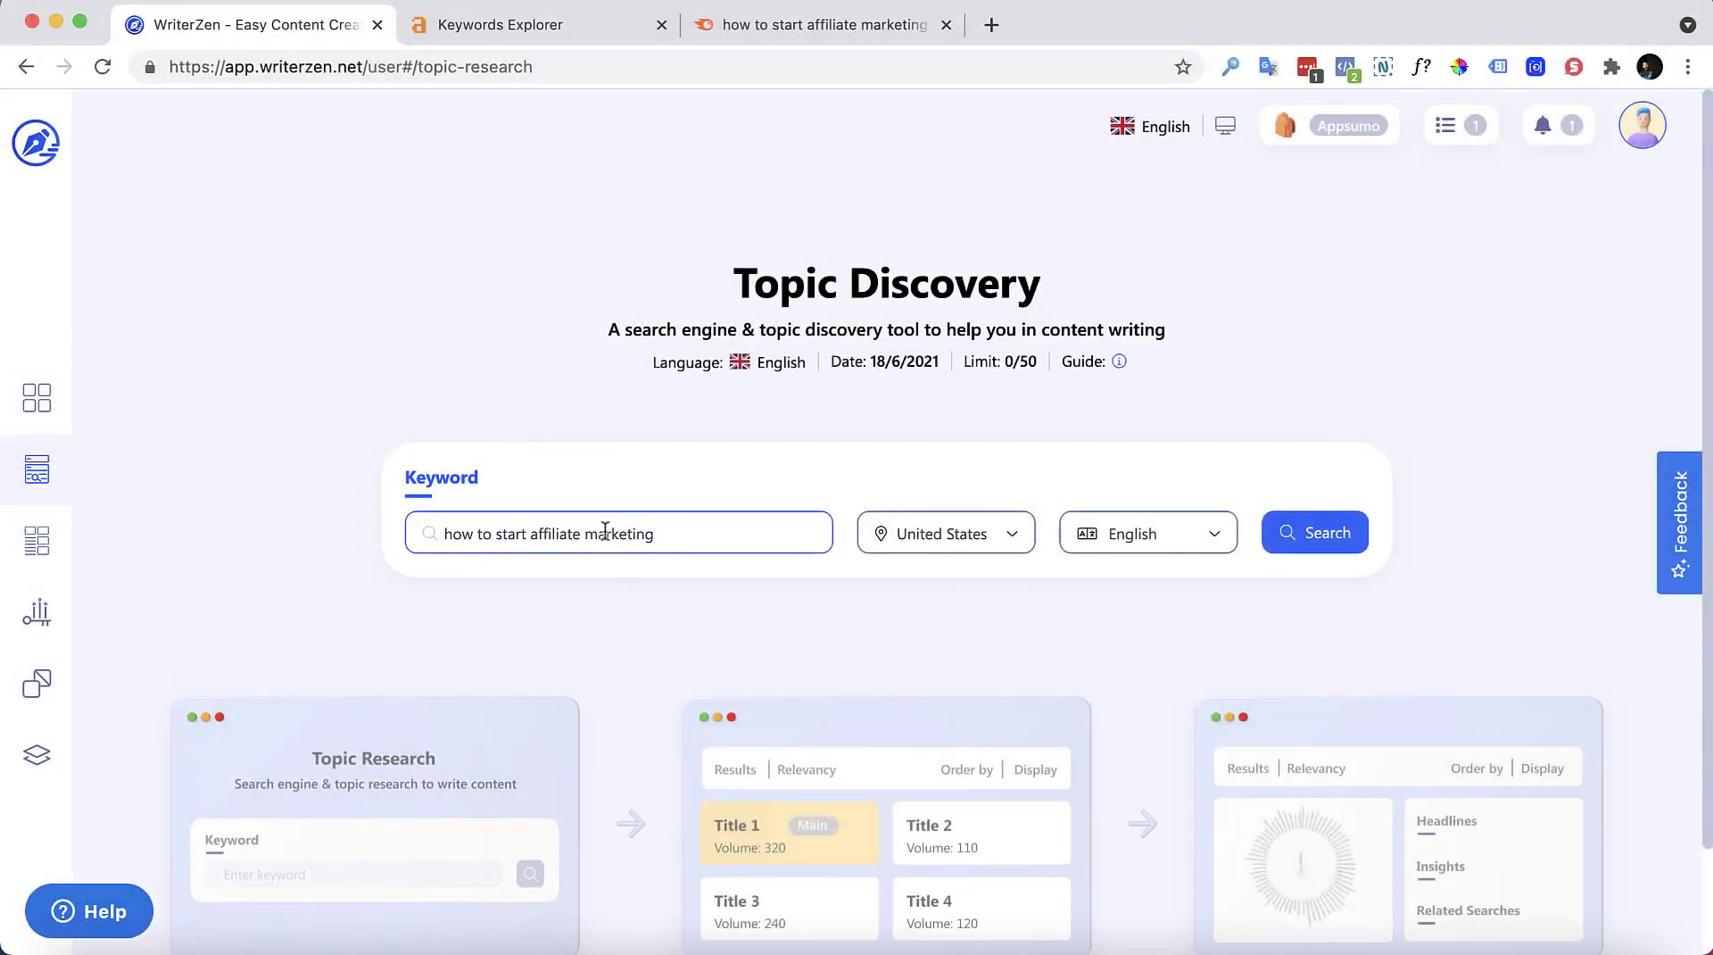
pyautogui.click(1291, 540)
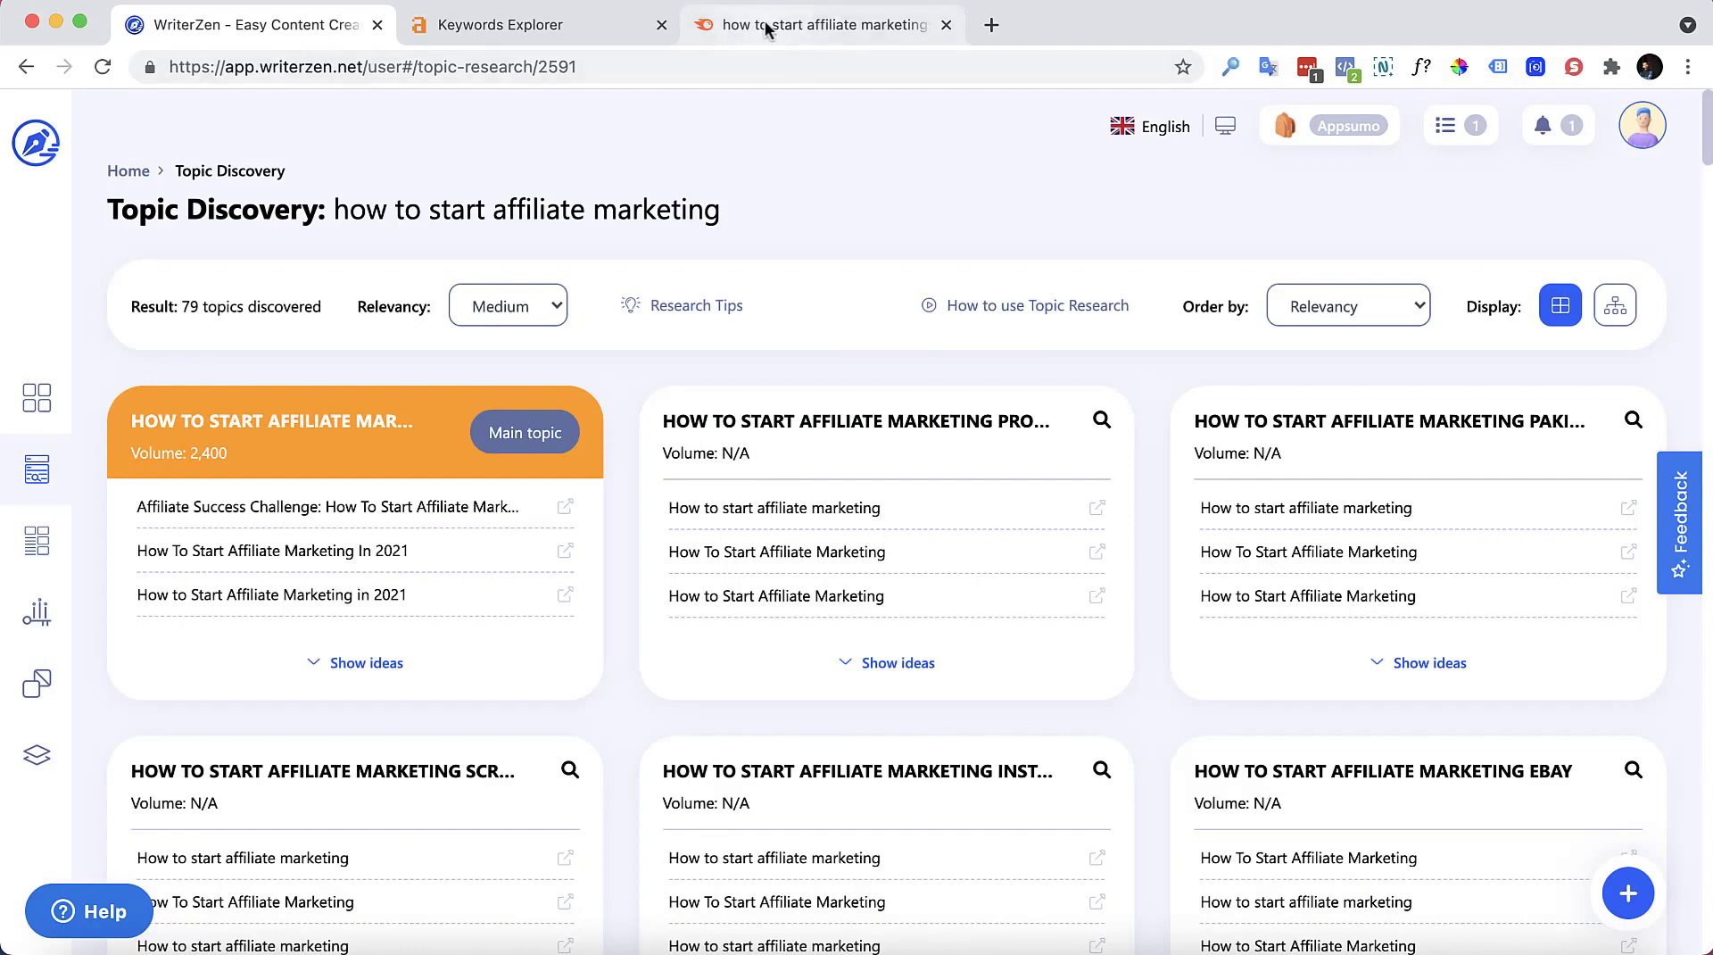
# Step: Switch to the open Semrush Keyword Magic Tool and look through its list of SEO tools
pyautogui.click(766, 27)
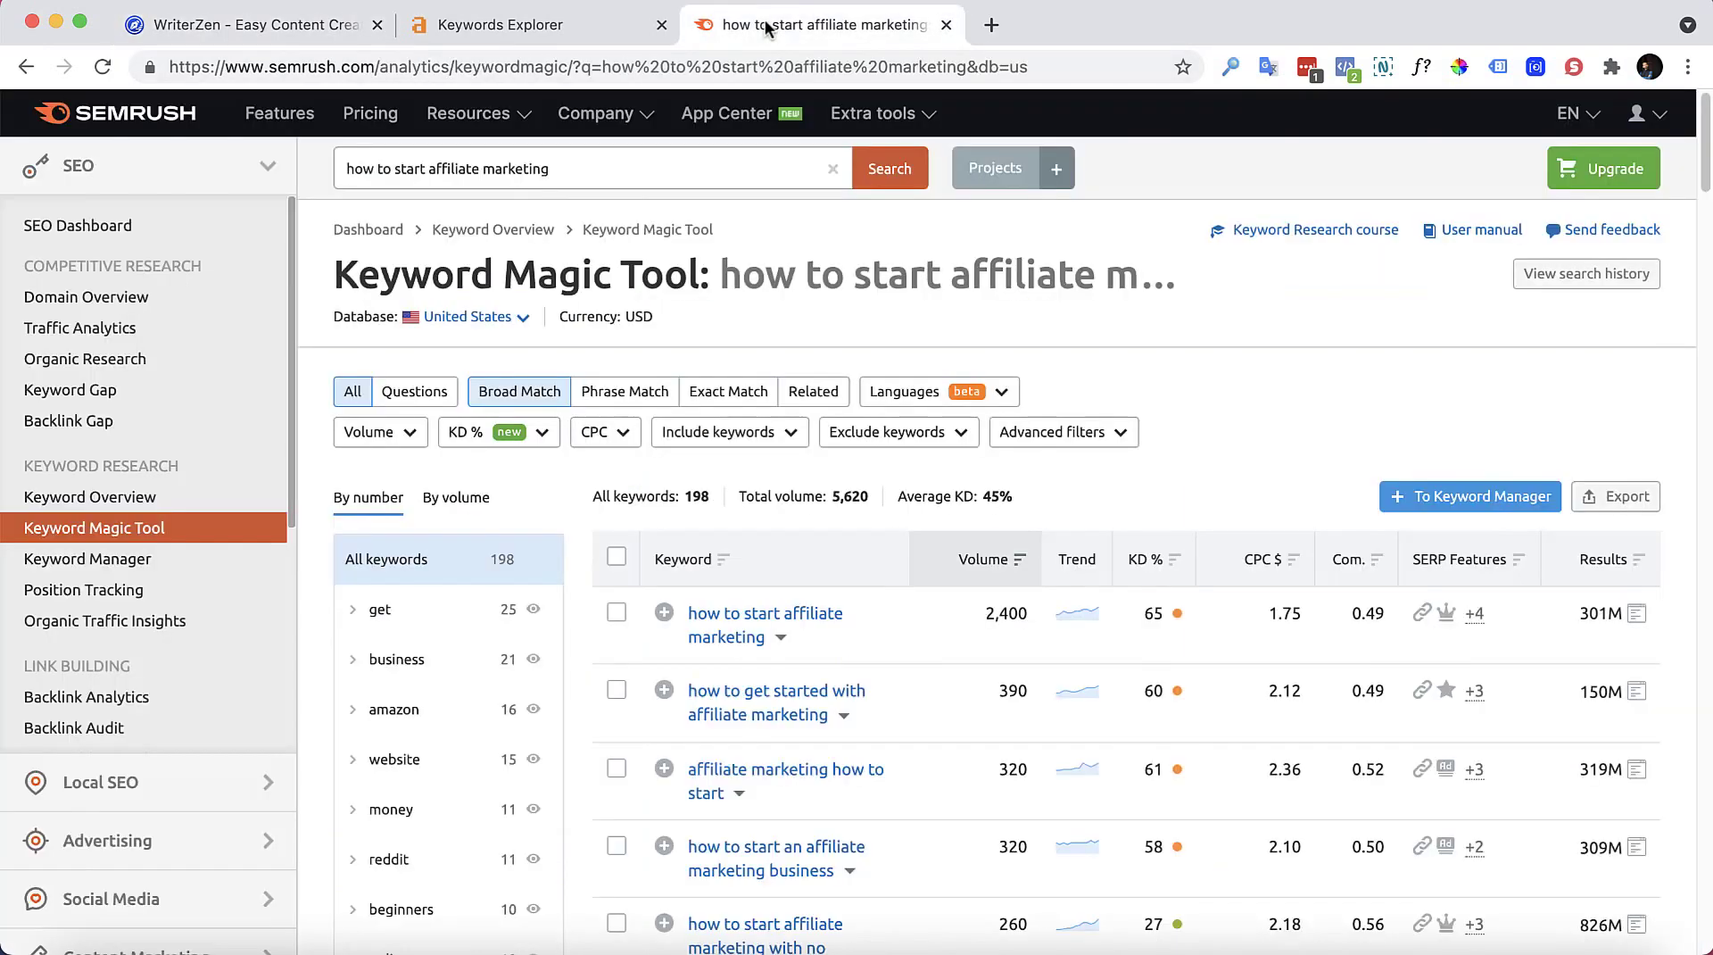
pyautogui.scroll(-5, 248, 474)
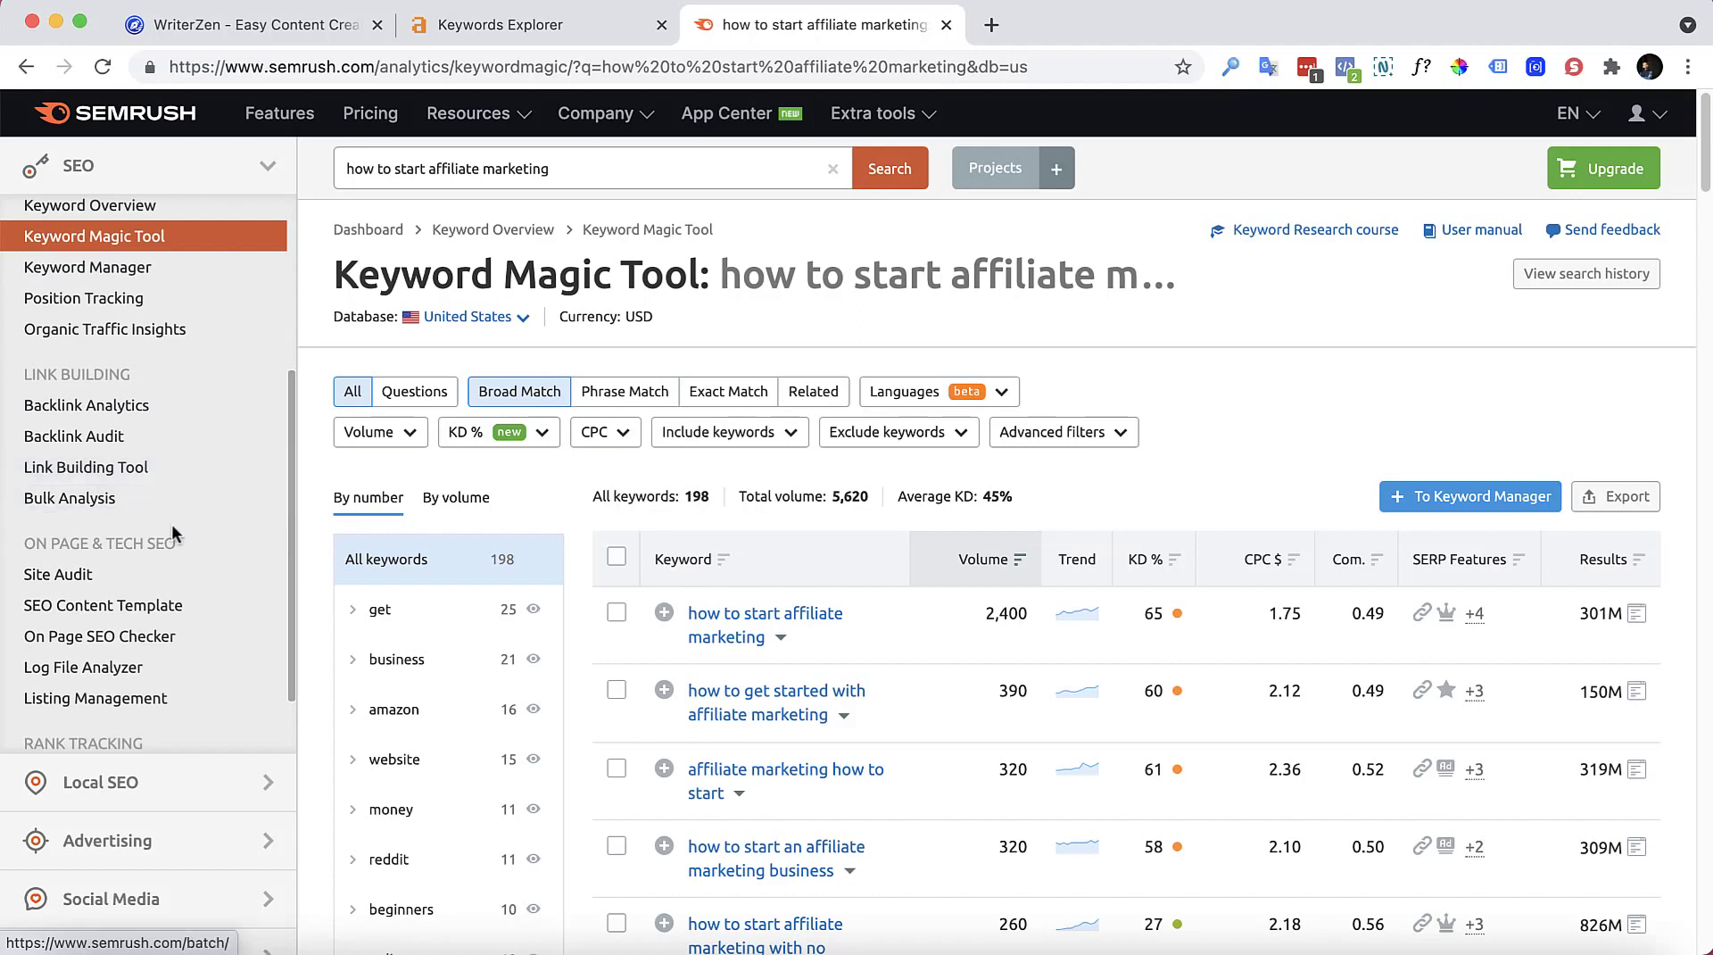
pyautogui.scroll(-1, 214, 419)
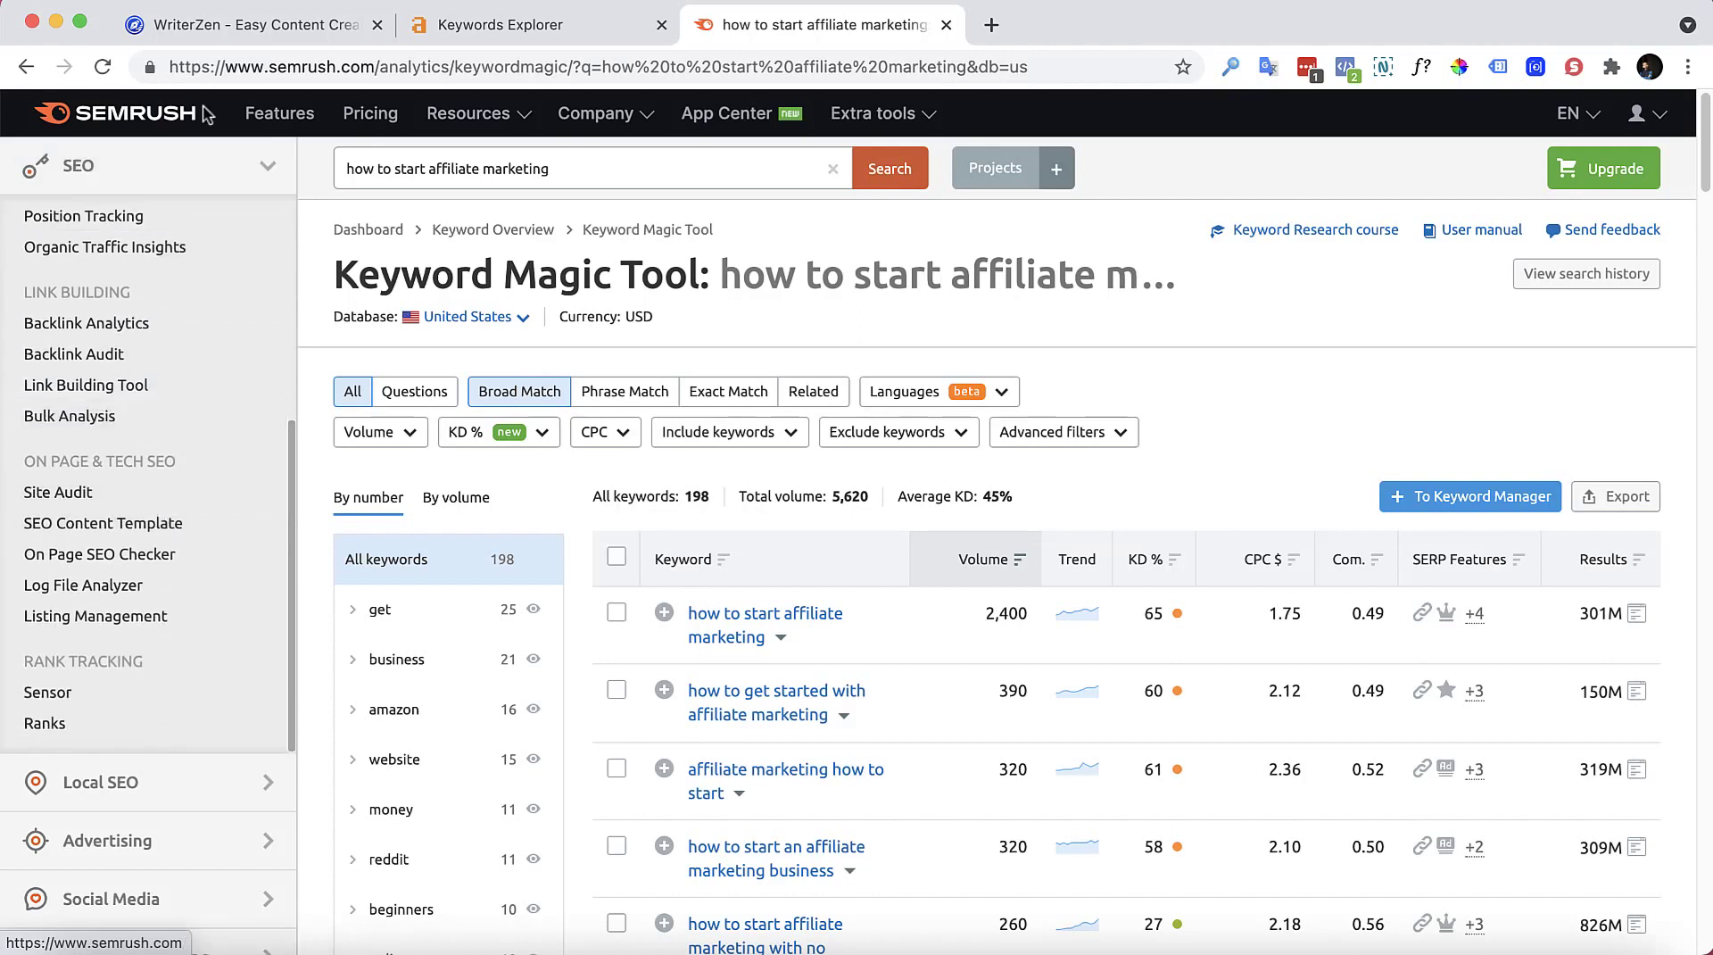
# Step: Switch back to WriterZen and show the ideas for the main topic in Topic Discovery
pyautogui.click(222, 32)
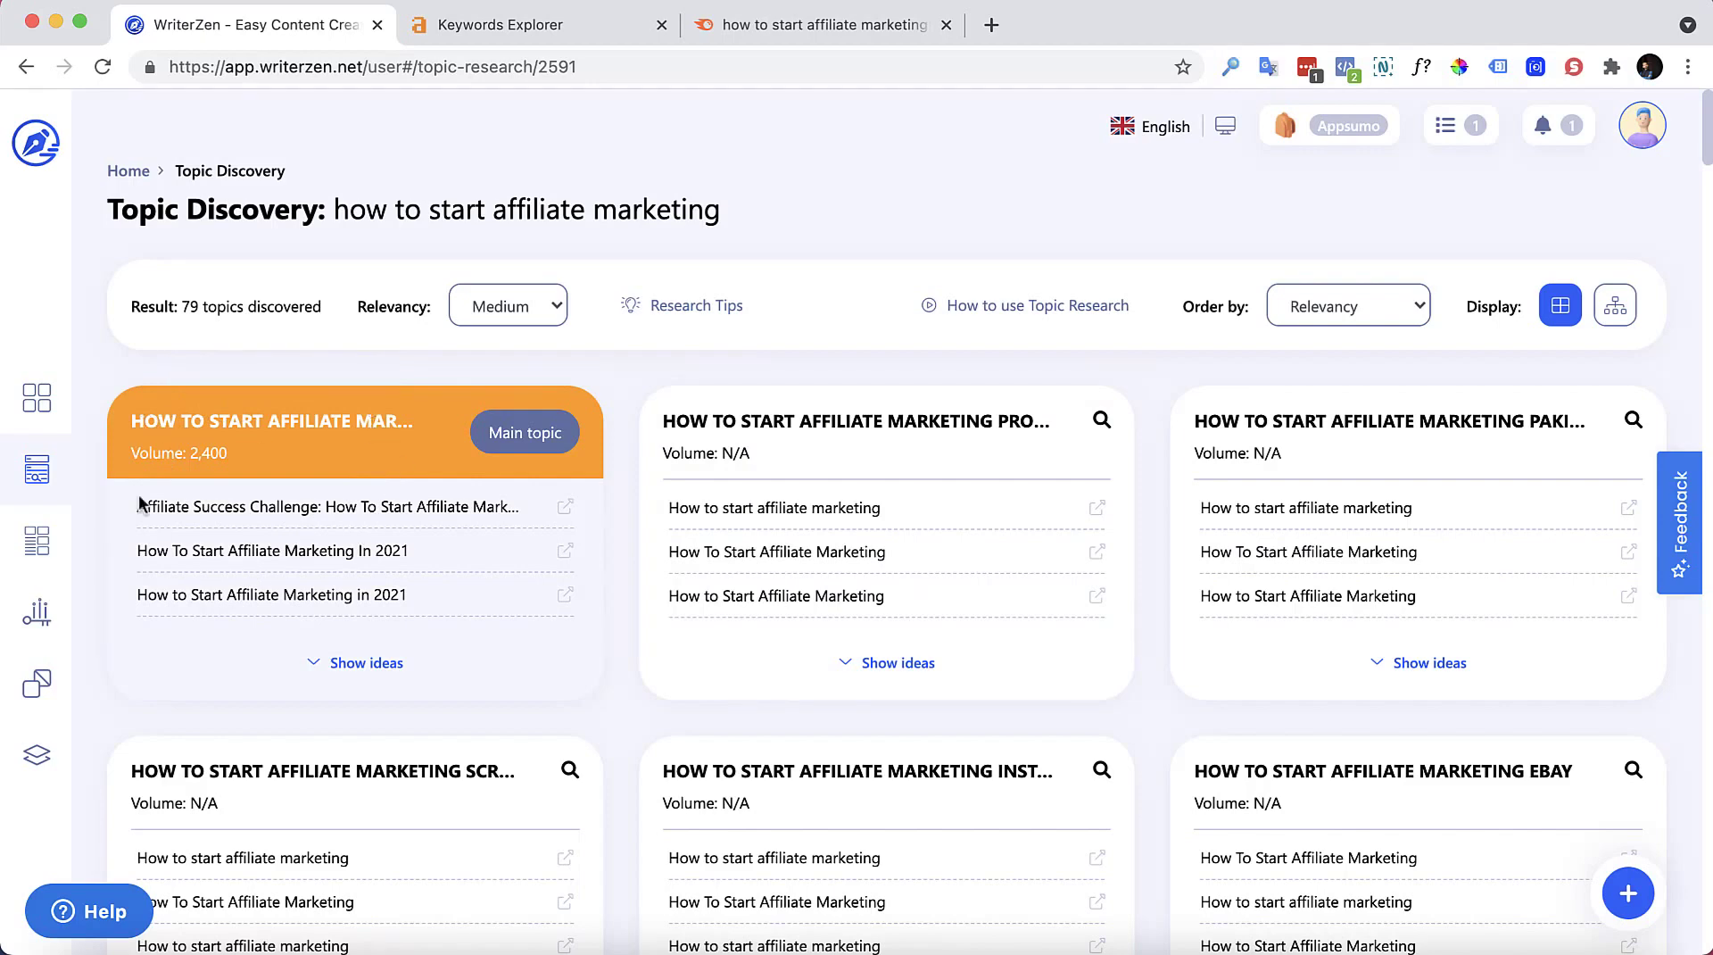
pyautogui.scroll(-1, 280, 551)
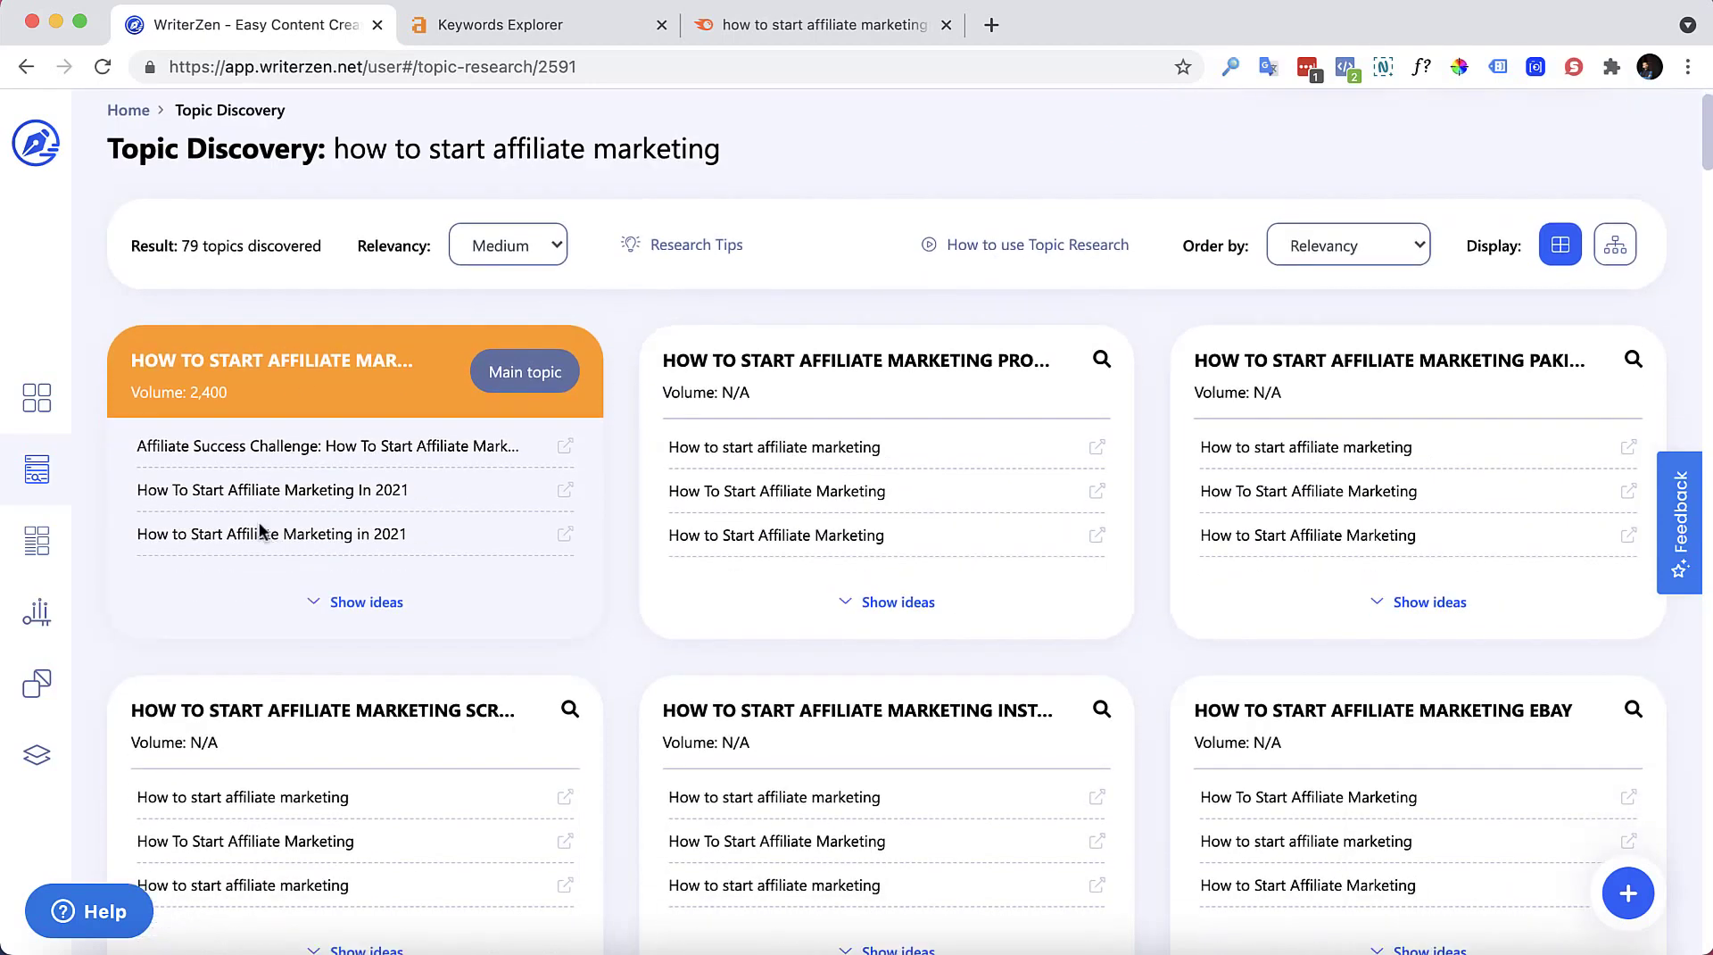
pyautogui.click(351, 603)
# Step: Look through the "Headlines To Consider" list of the main topic
pyautogui.scroll(-3, 341, 499)
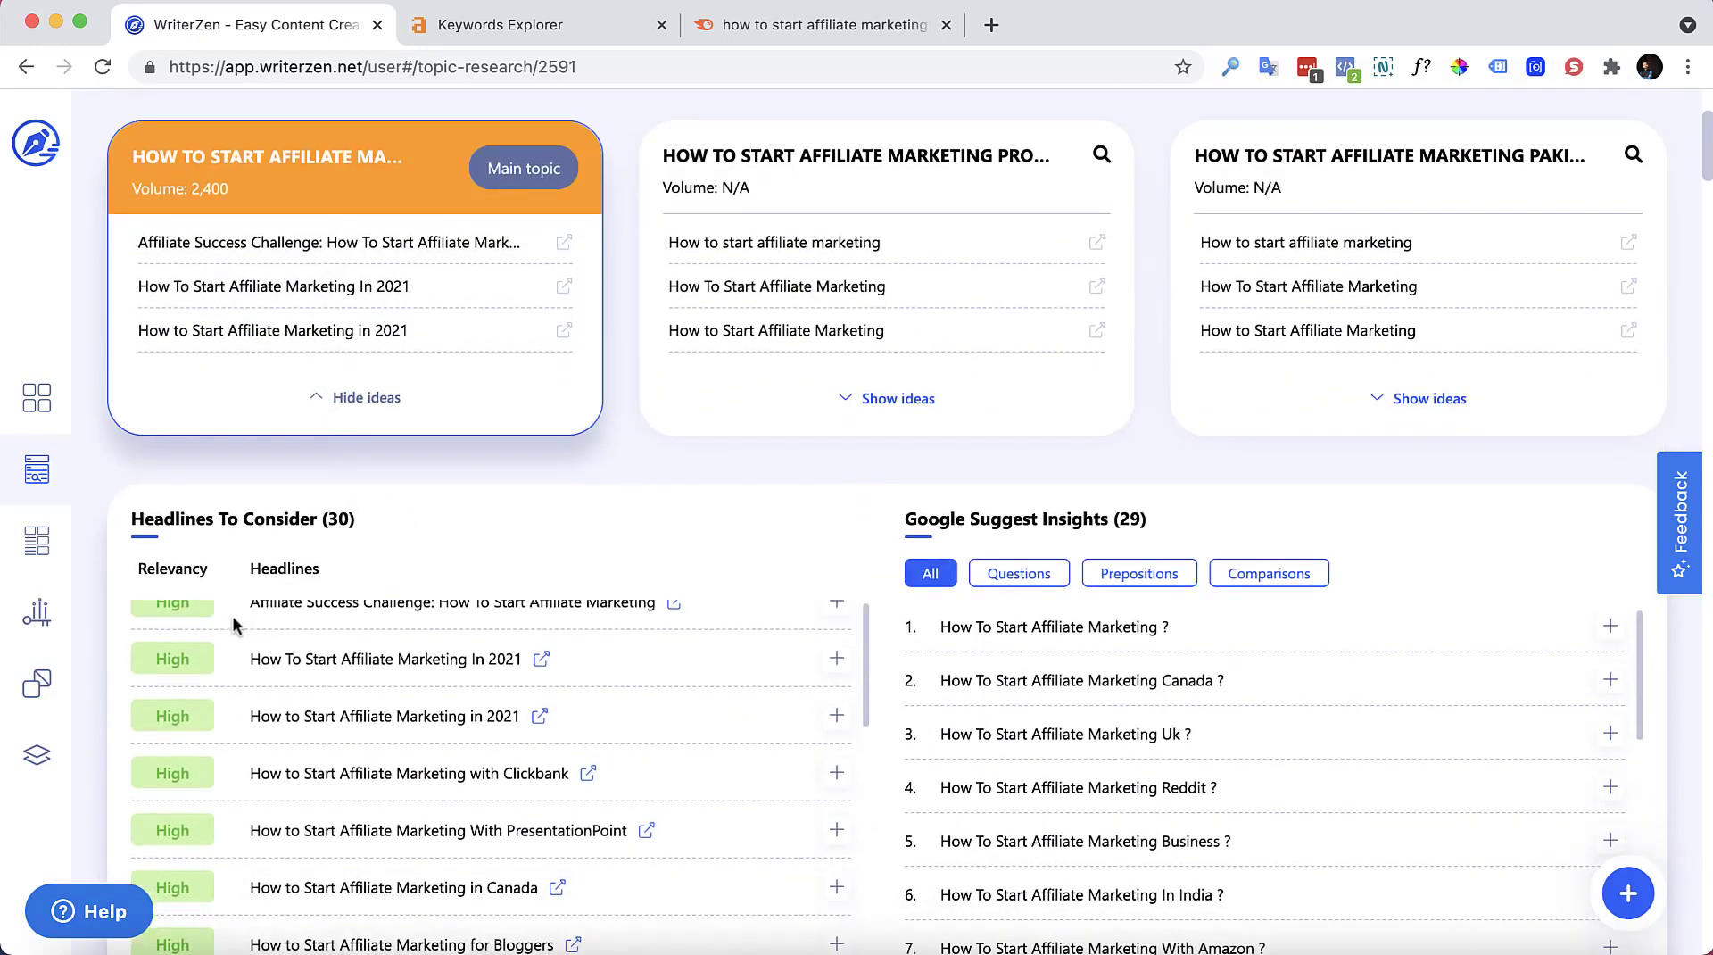
pyautogui.scroll(-1, 233, 615)
pyautogui.scroll(1, 233, 616)
pyautogui.scroll(-1, 440, 502)
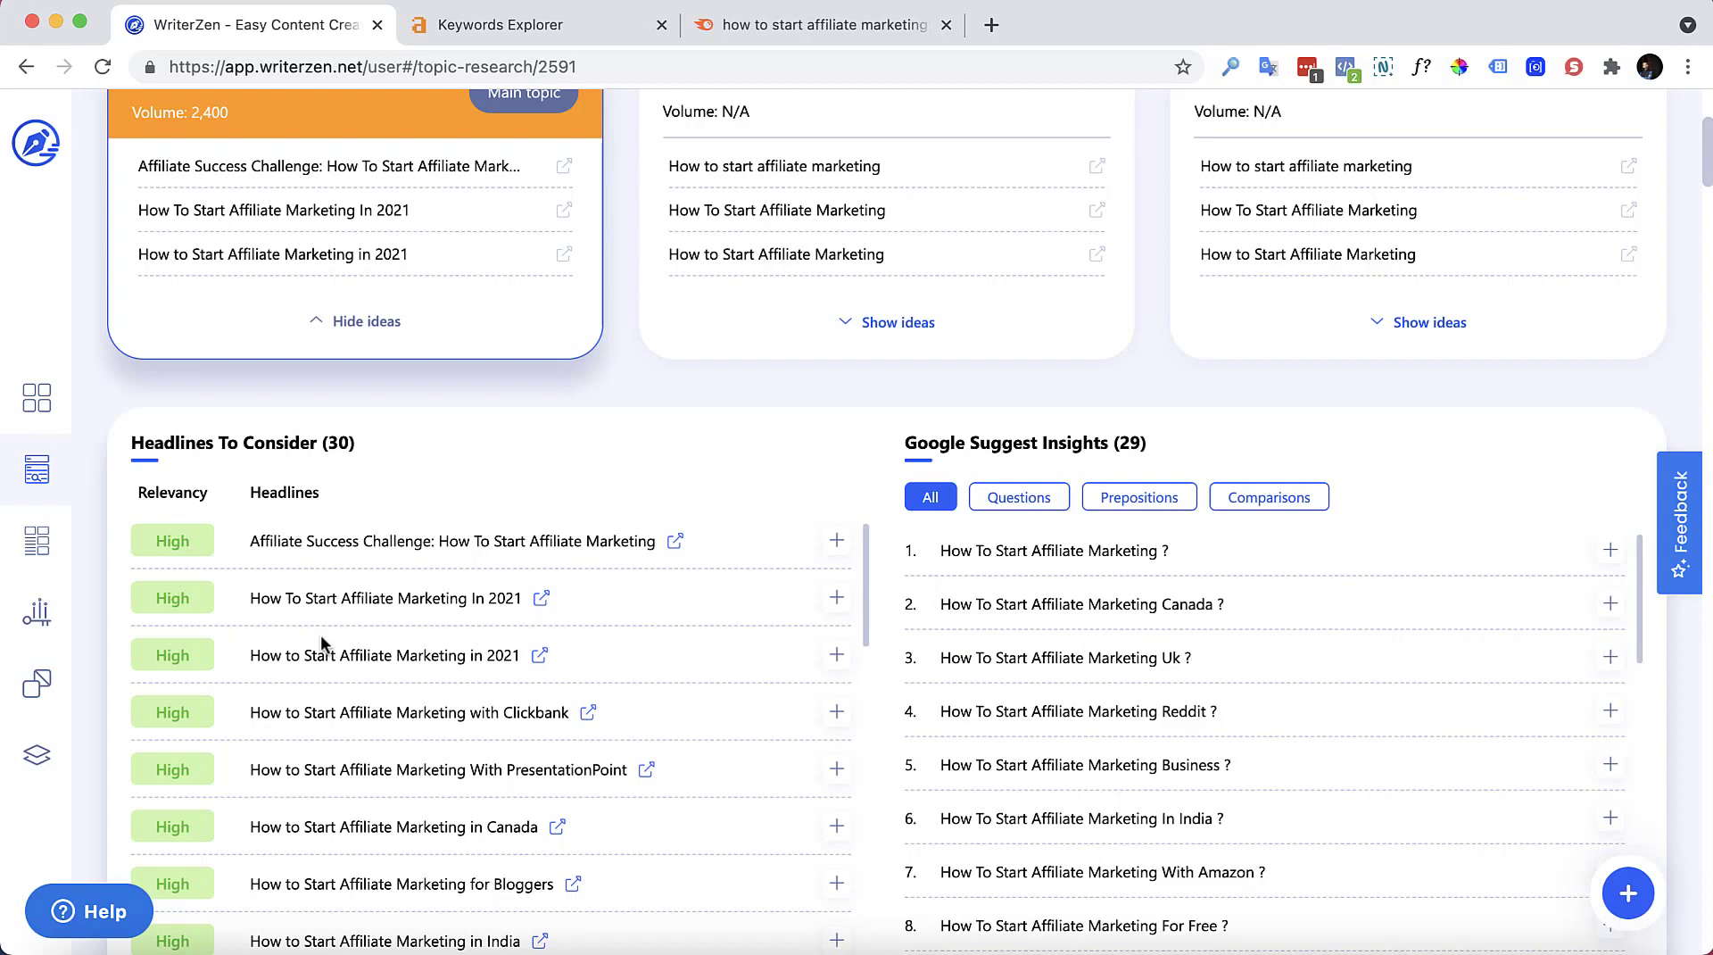
pyautogui.scroll(-4, 383, 634)
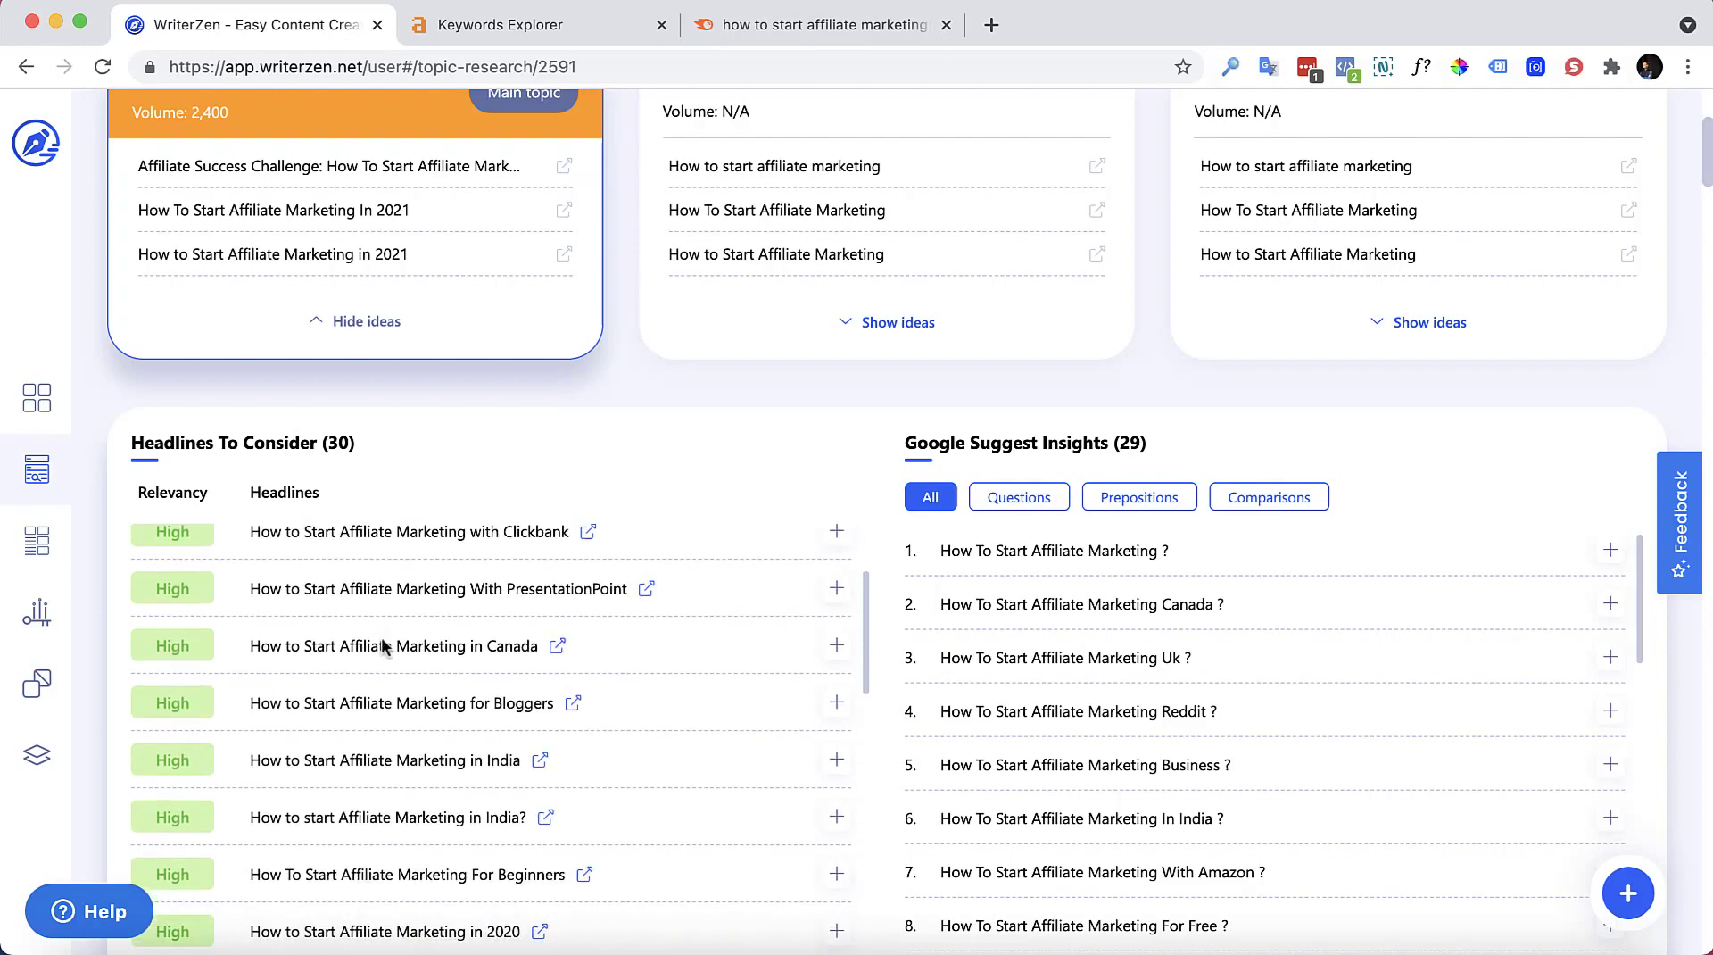
# Step: Add the headline "How to Start Affiliate Marketing with Amazon" from Headlines To Consider to the existing Affiliate list
pyautogui.scroll(-2, 382, 644)
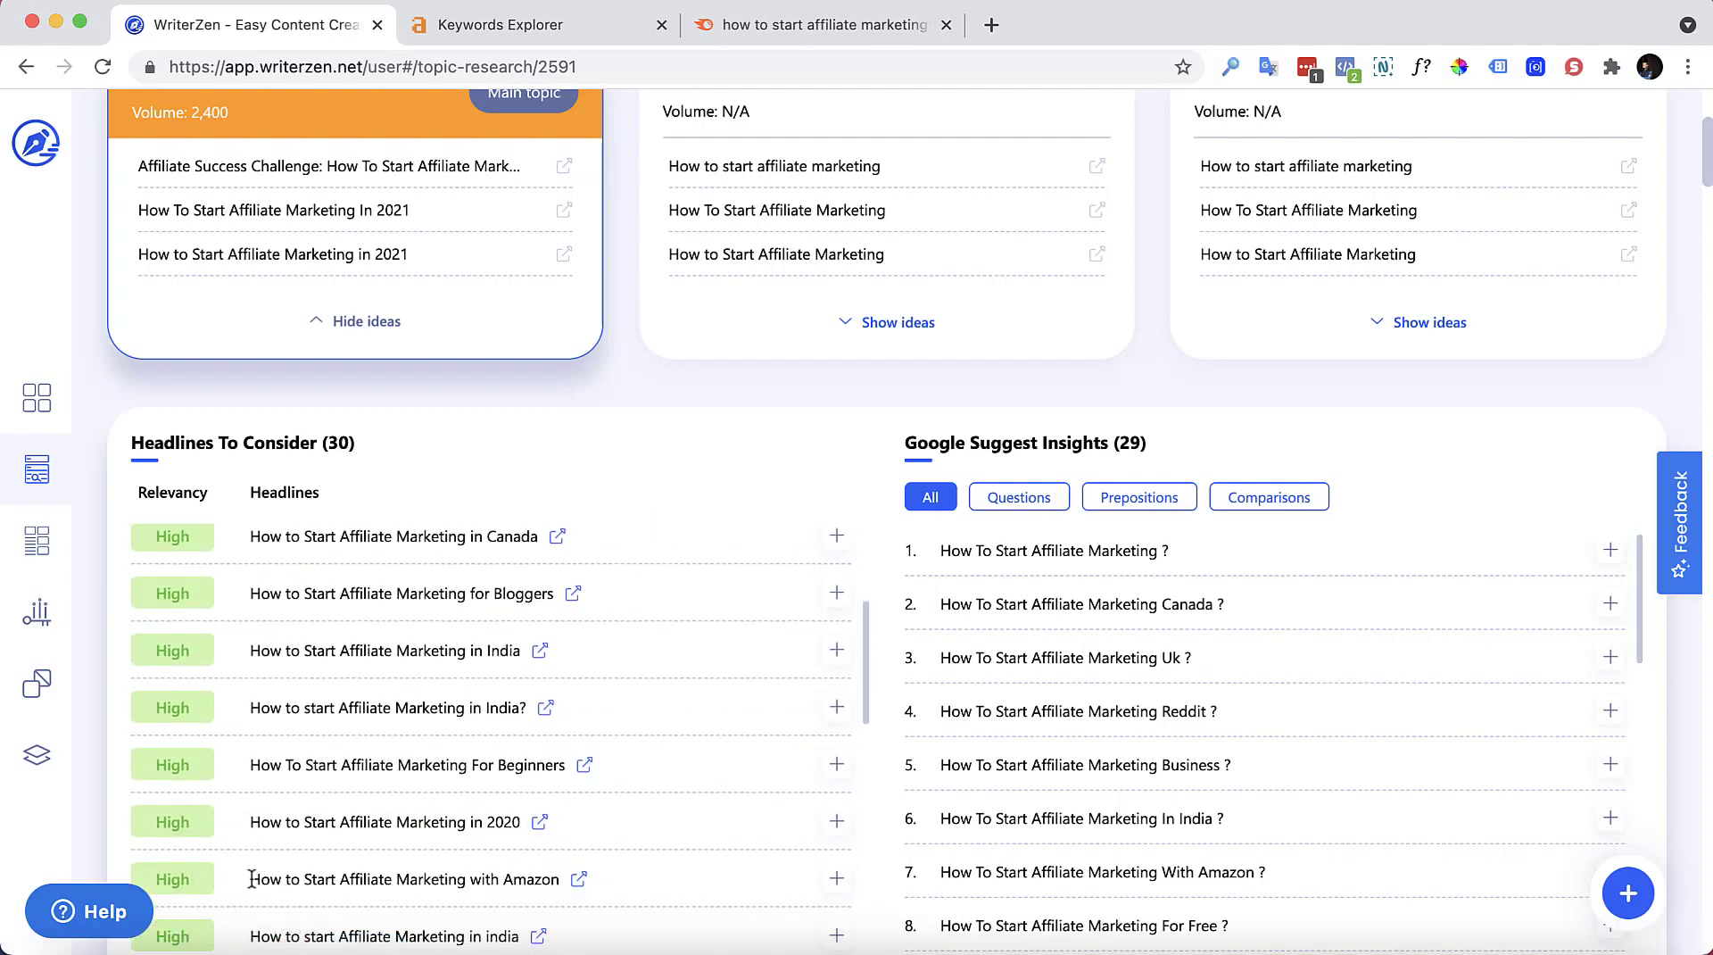
pyautogui.moveTo(251, 879); pyautogui.dragTo(554, 878)
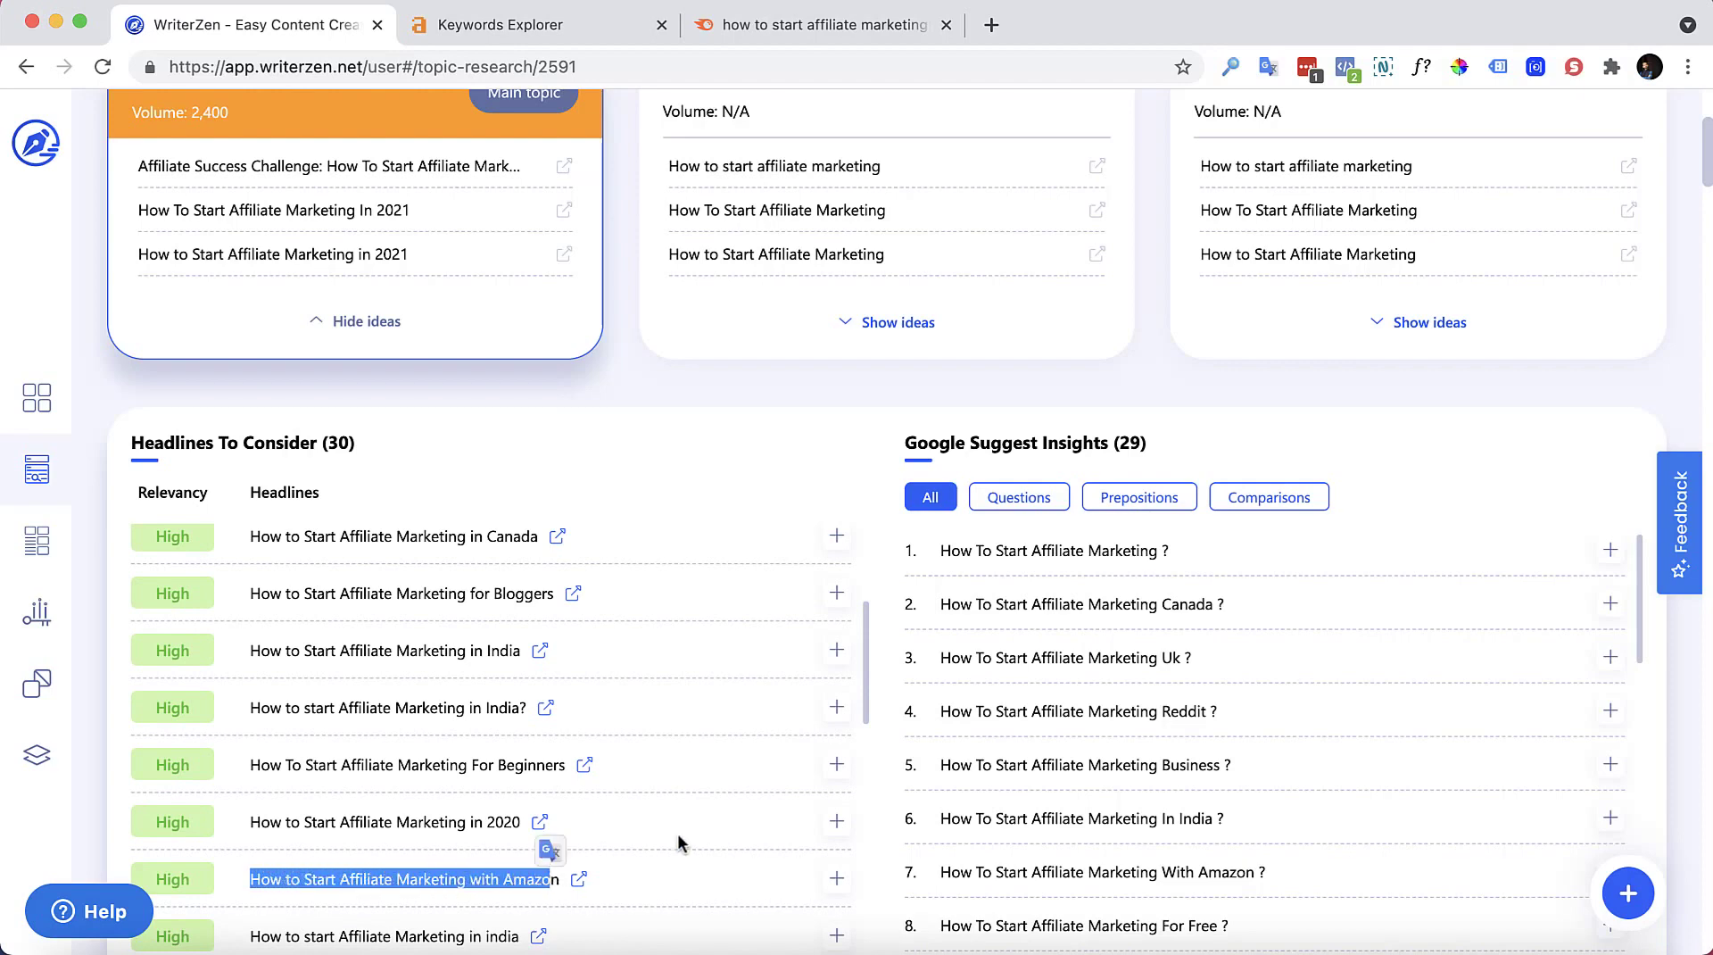
pyautogui.click(836, 884)
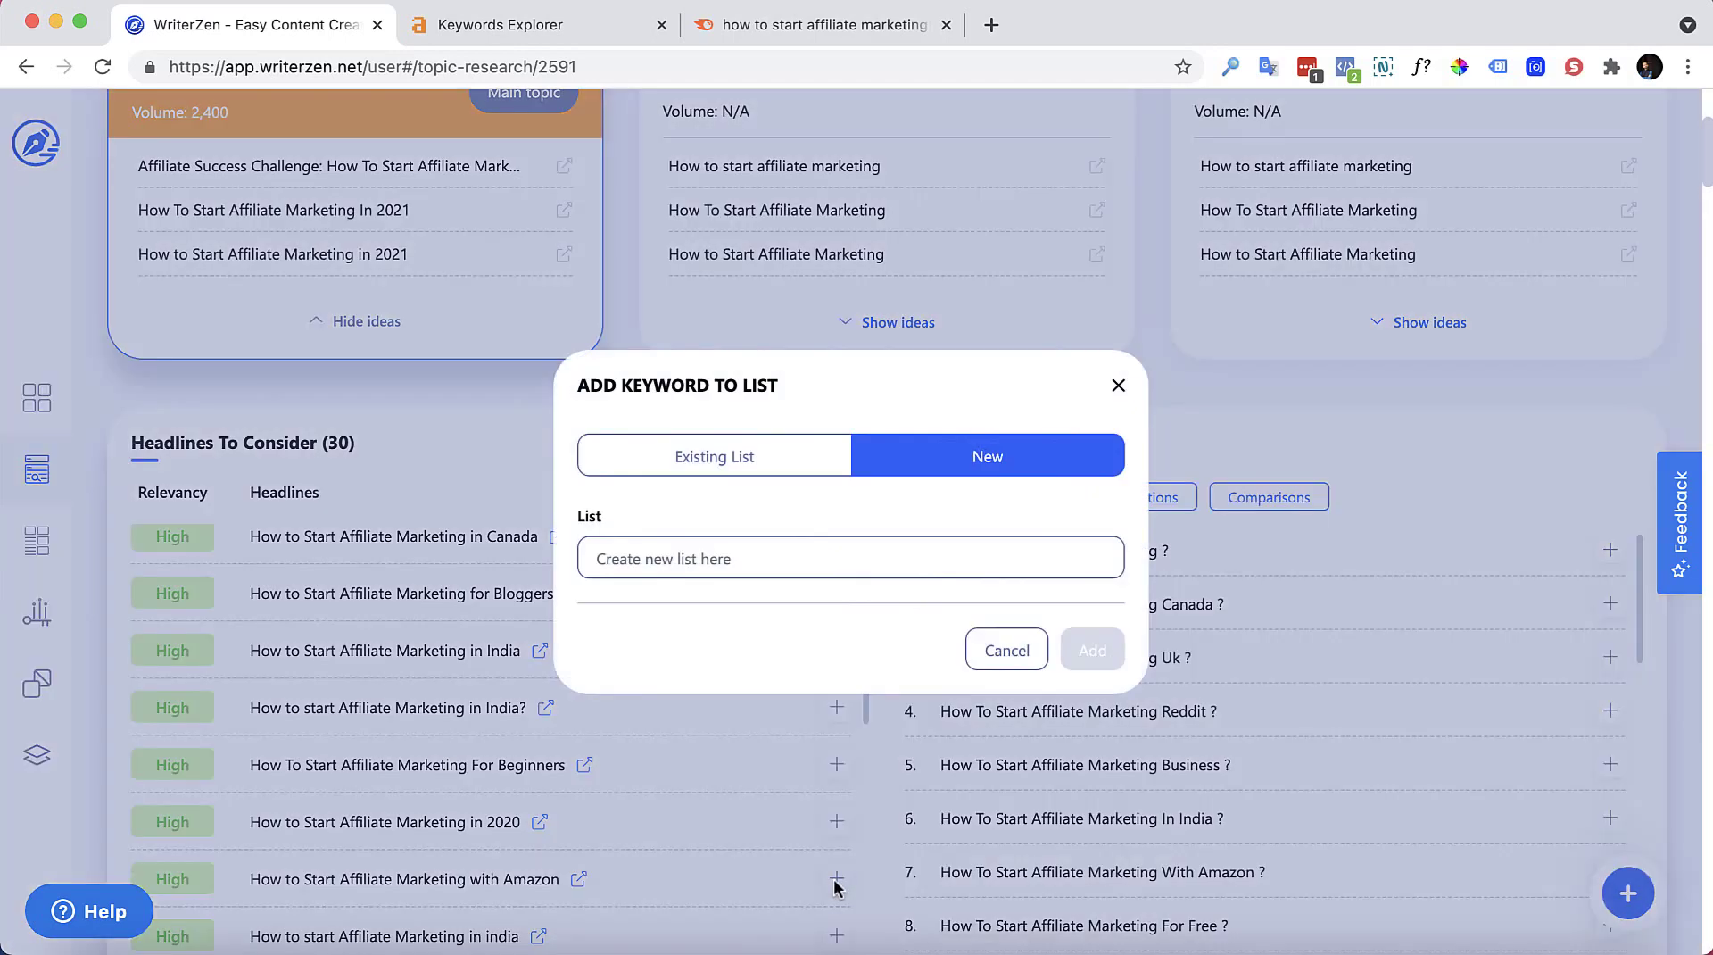
pyautogui.click(729, 470)
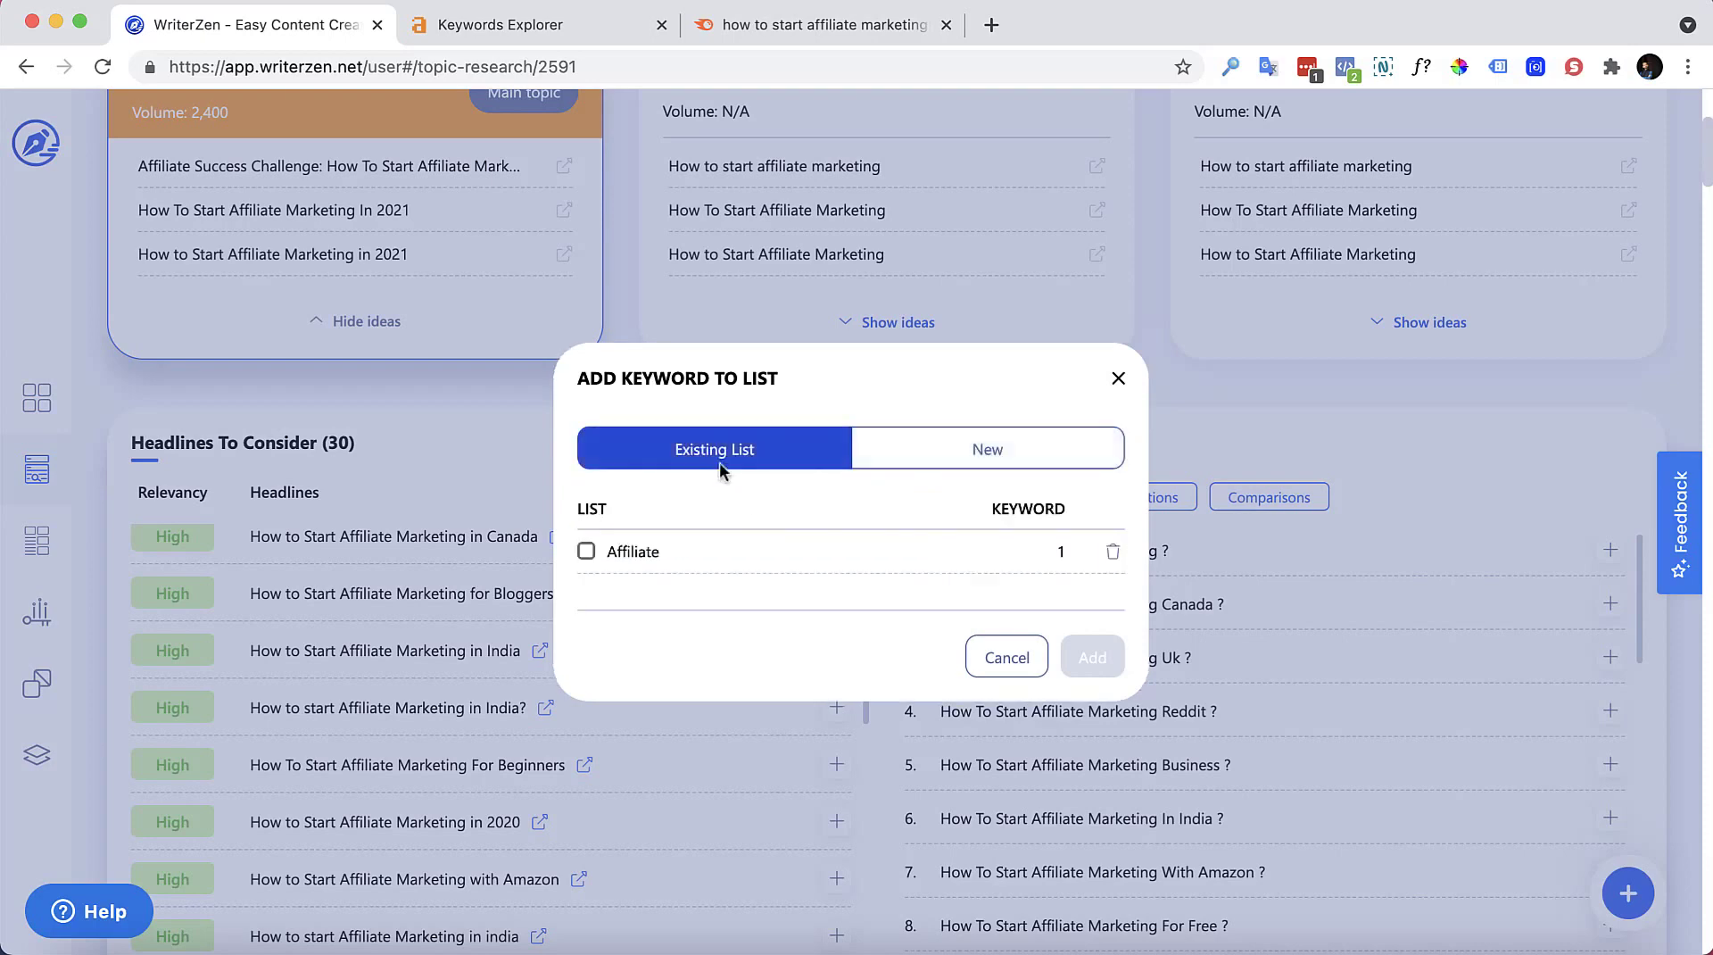
pyautogui.click(586, 552)
pyautogui.click(1090, 658)
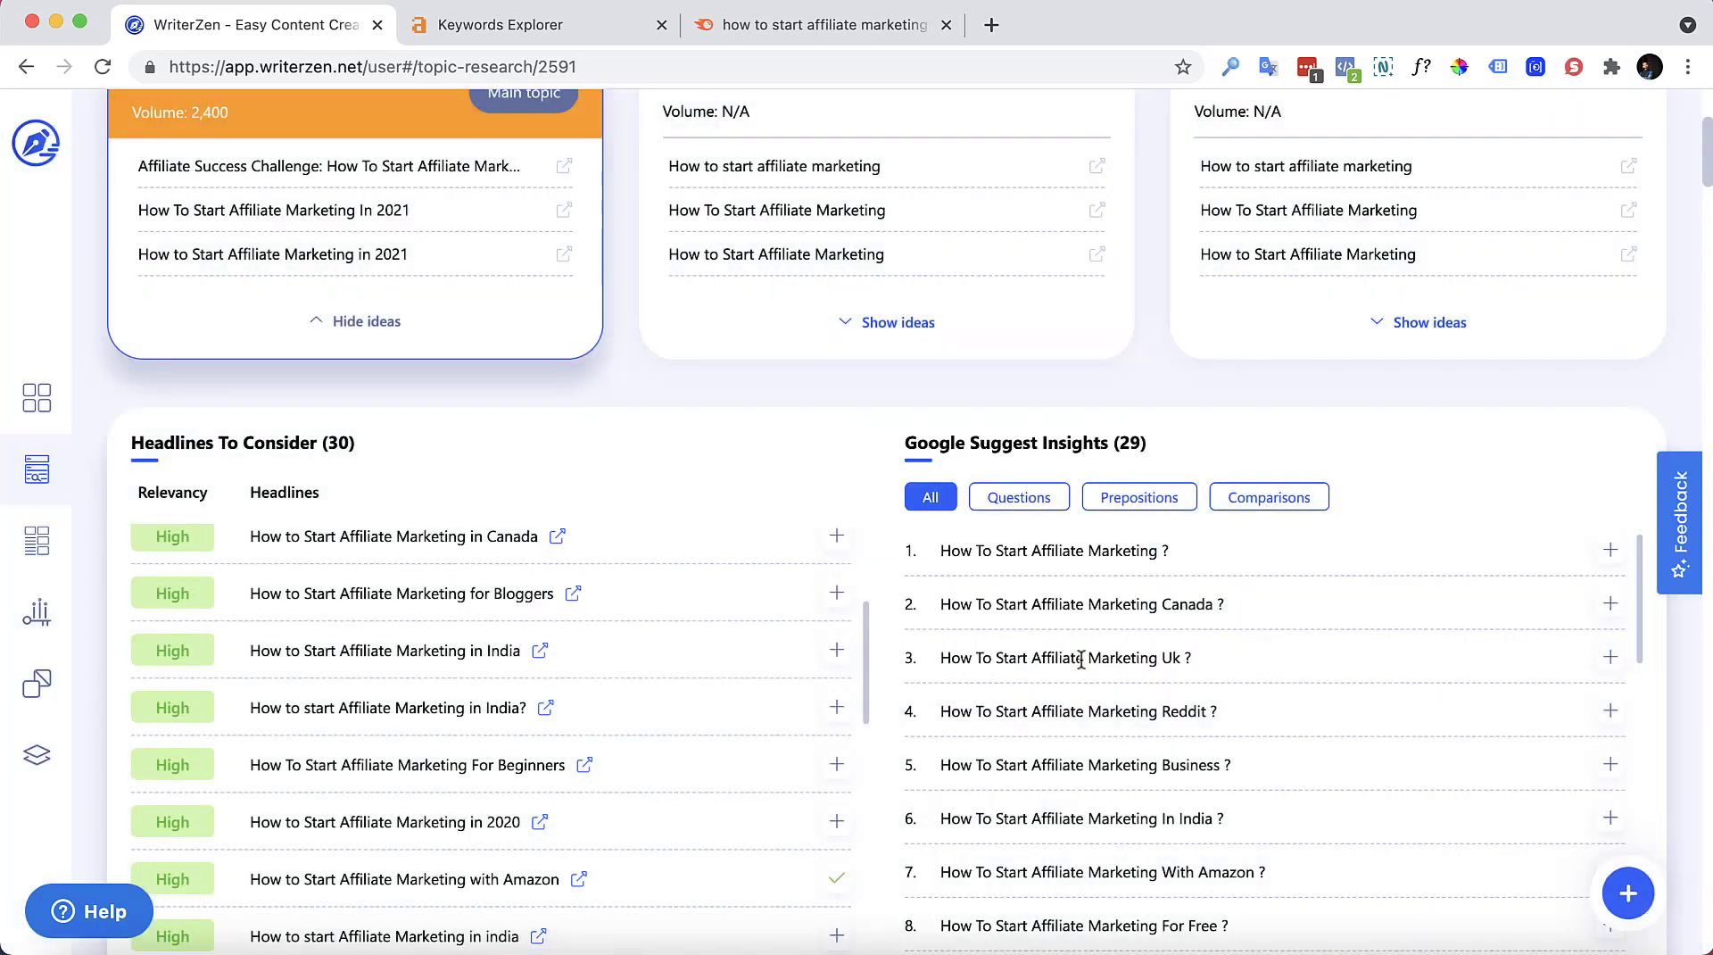
# Step: Look through the main topic's Google Suggest Insights, including the Questions, Prepositions and Comparisons filters
pyautogui.scroll(-3, 535, 651)
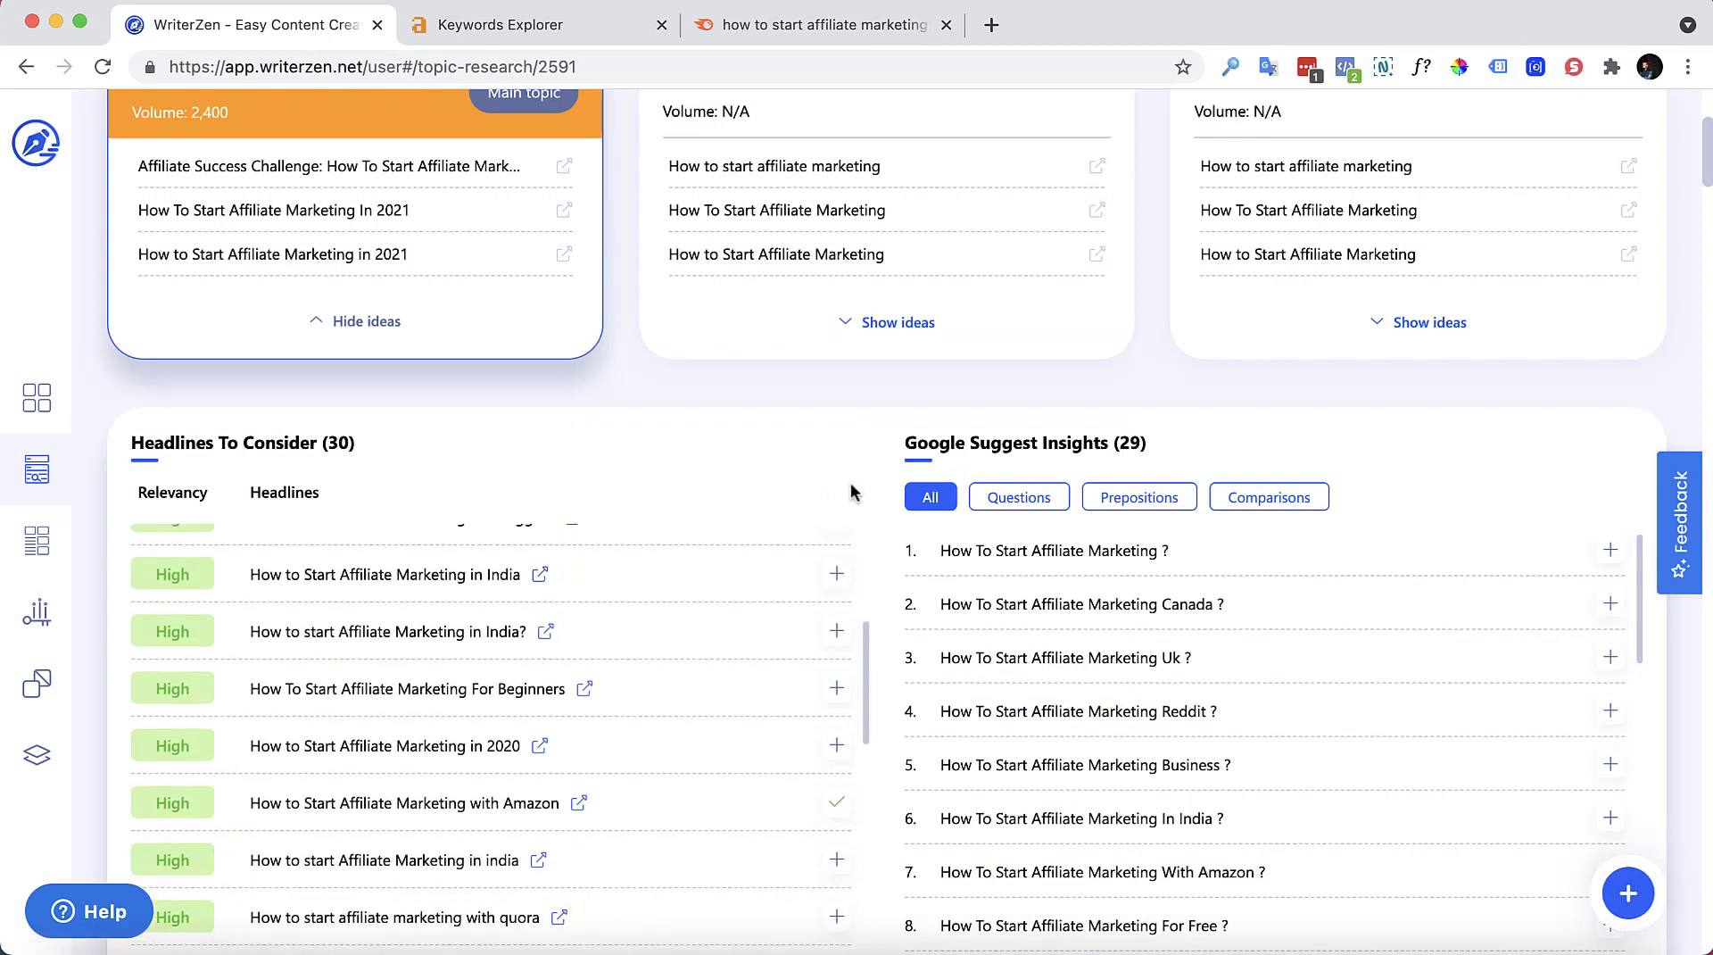
pyautogui.scroll(-4, 846, 486)
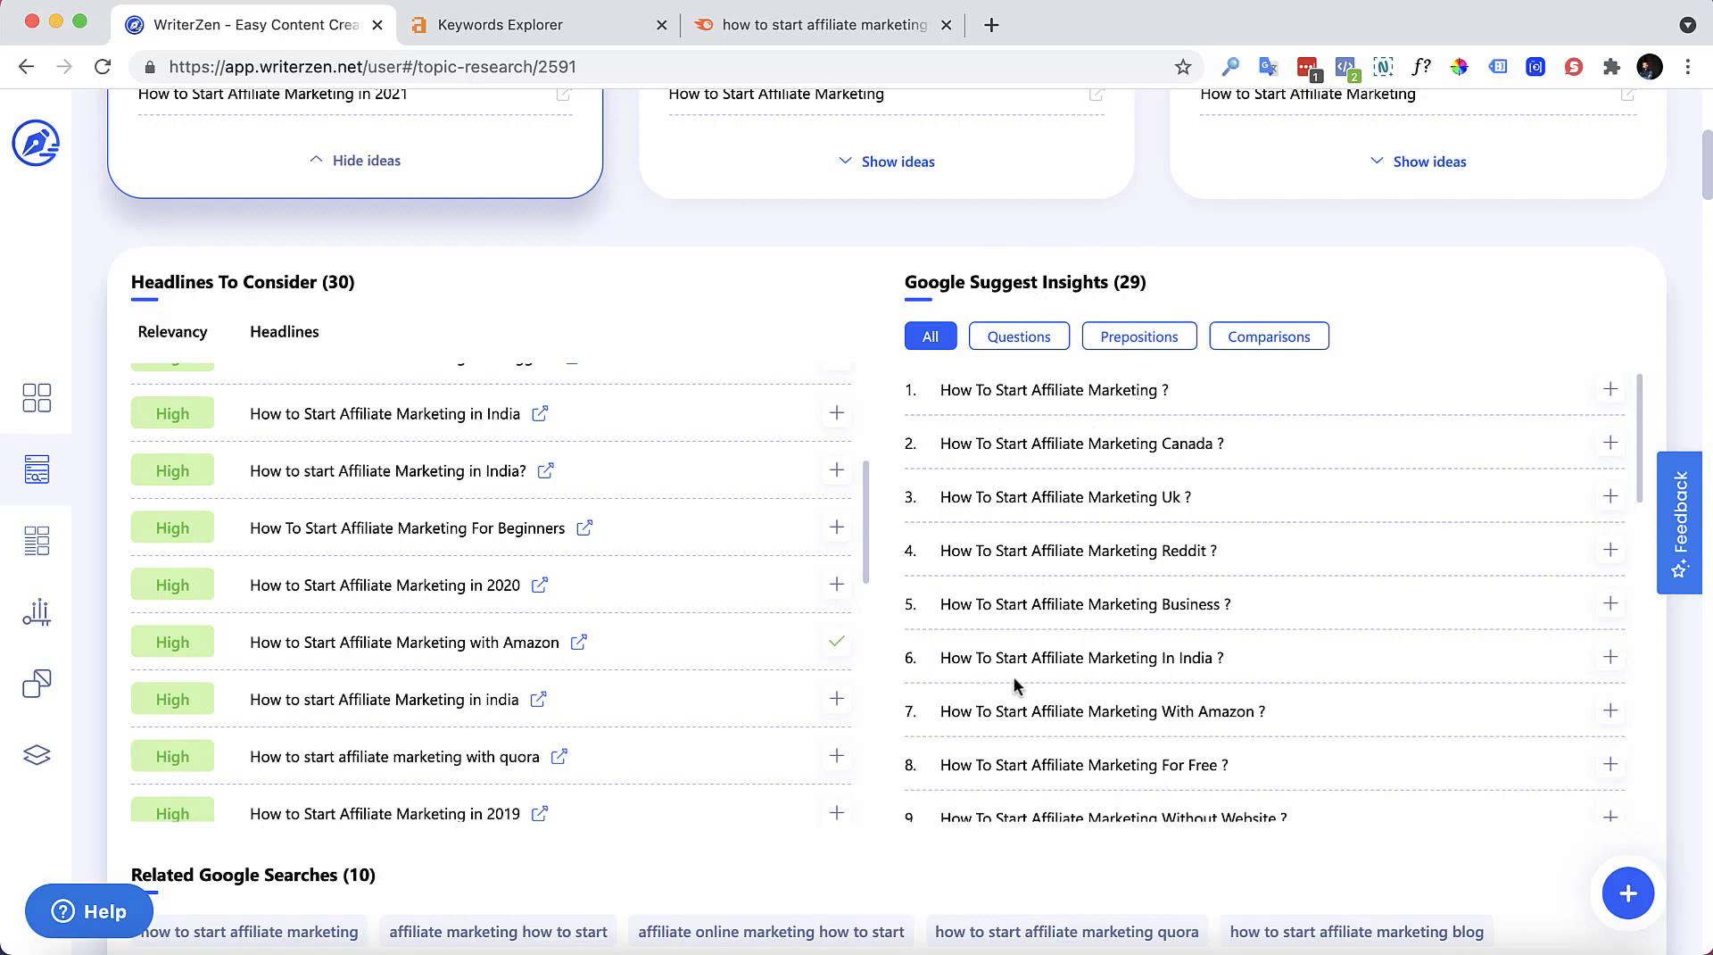
pyautogui.moveTo(940, 660); pyautogui.dragTo(1205, 682)
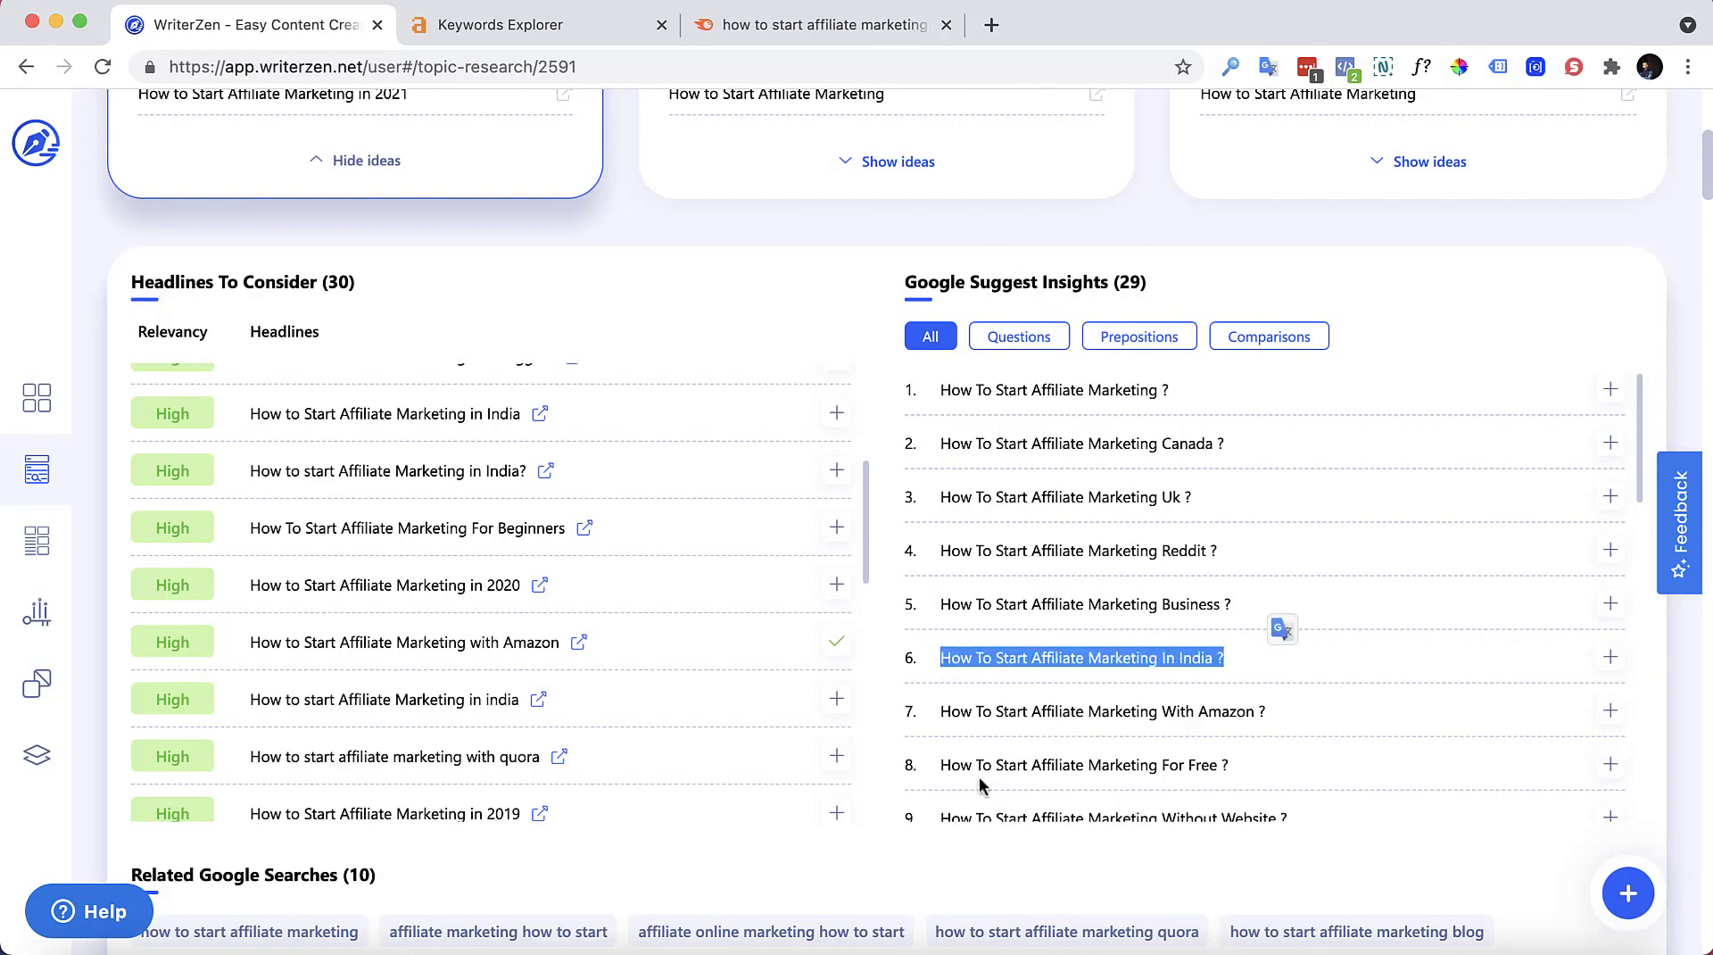
pyautogui.moveTo(939, 766); pyautogui.dragTo(1221, 762)
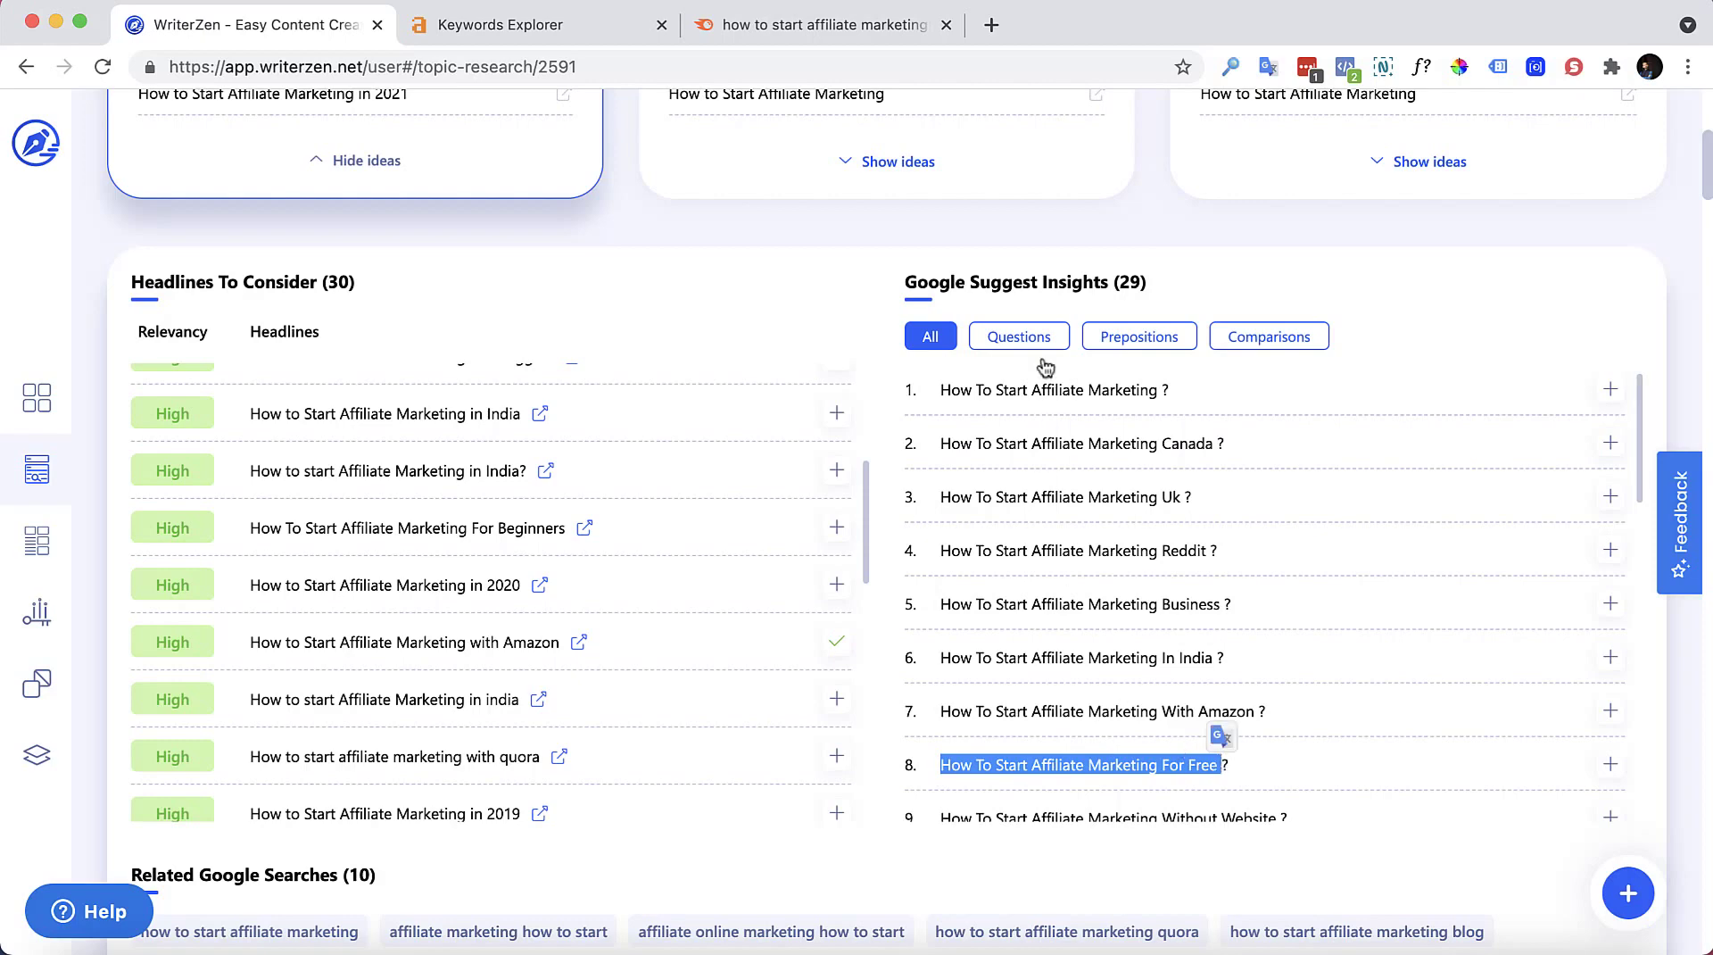
pyautogui.click(1019, 336)
pyautogui.scroll(-2, 1064, 599)
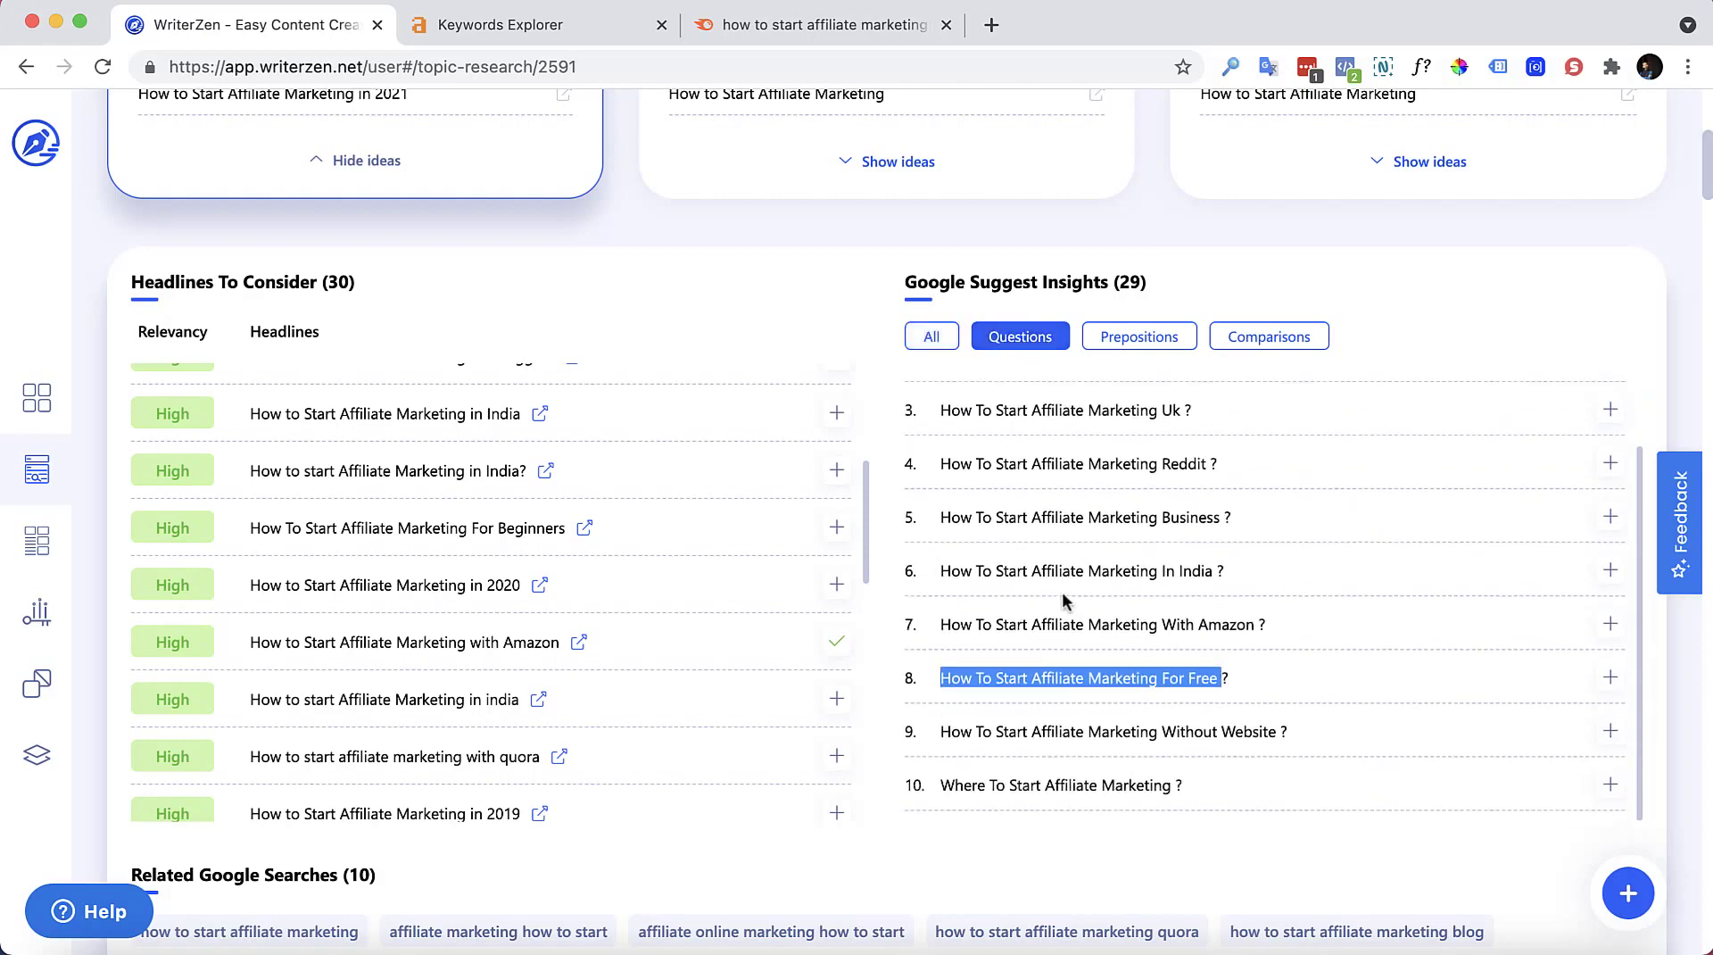
pyautogui.click(1128, 343)
pyautogui.click(1271, 341)
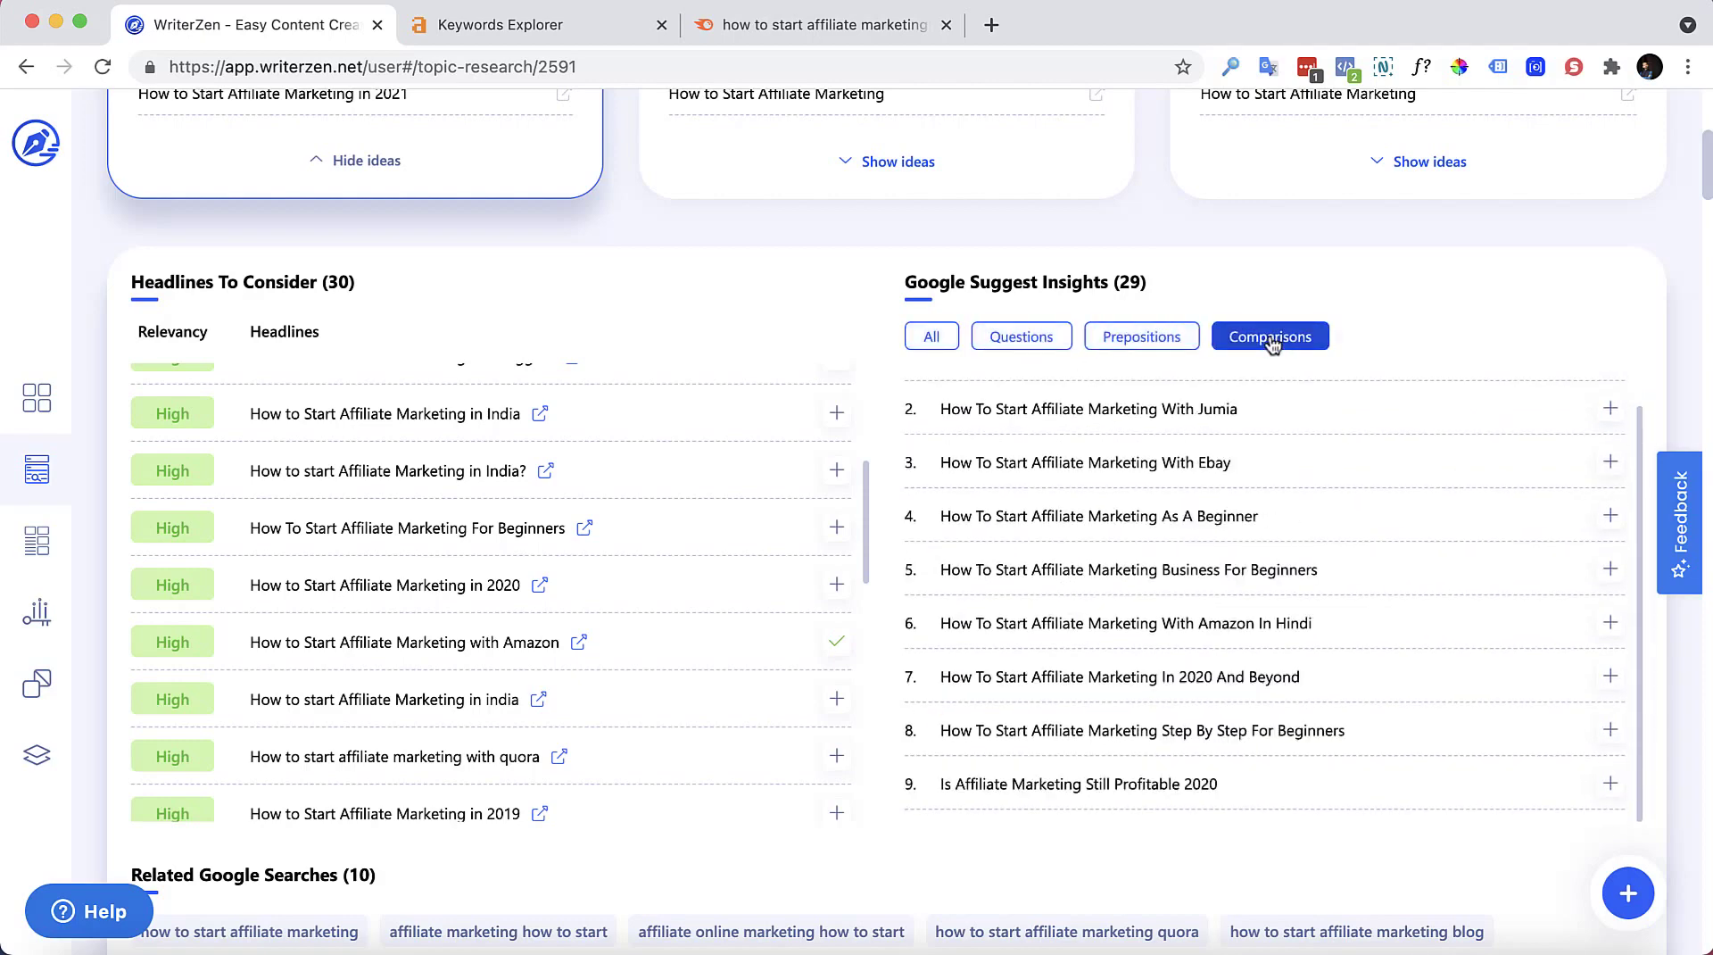
# Step: Show the ideas for the "how to start affiliate marketing scratch" topic and look through its headlines and related Google searches
pyautogui.scroll(-6, 872, 574)
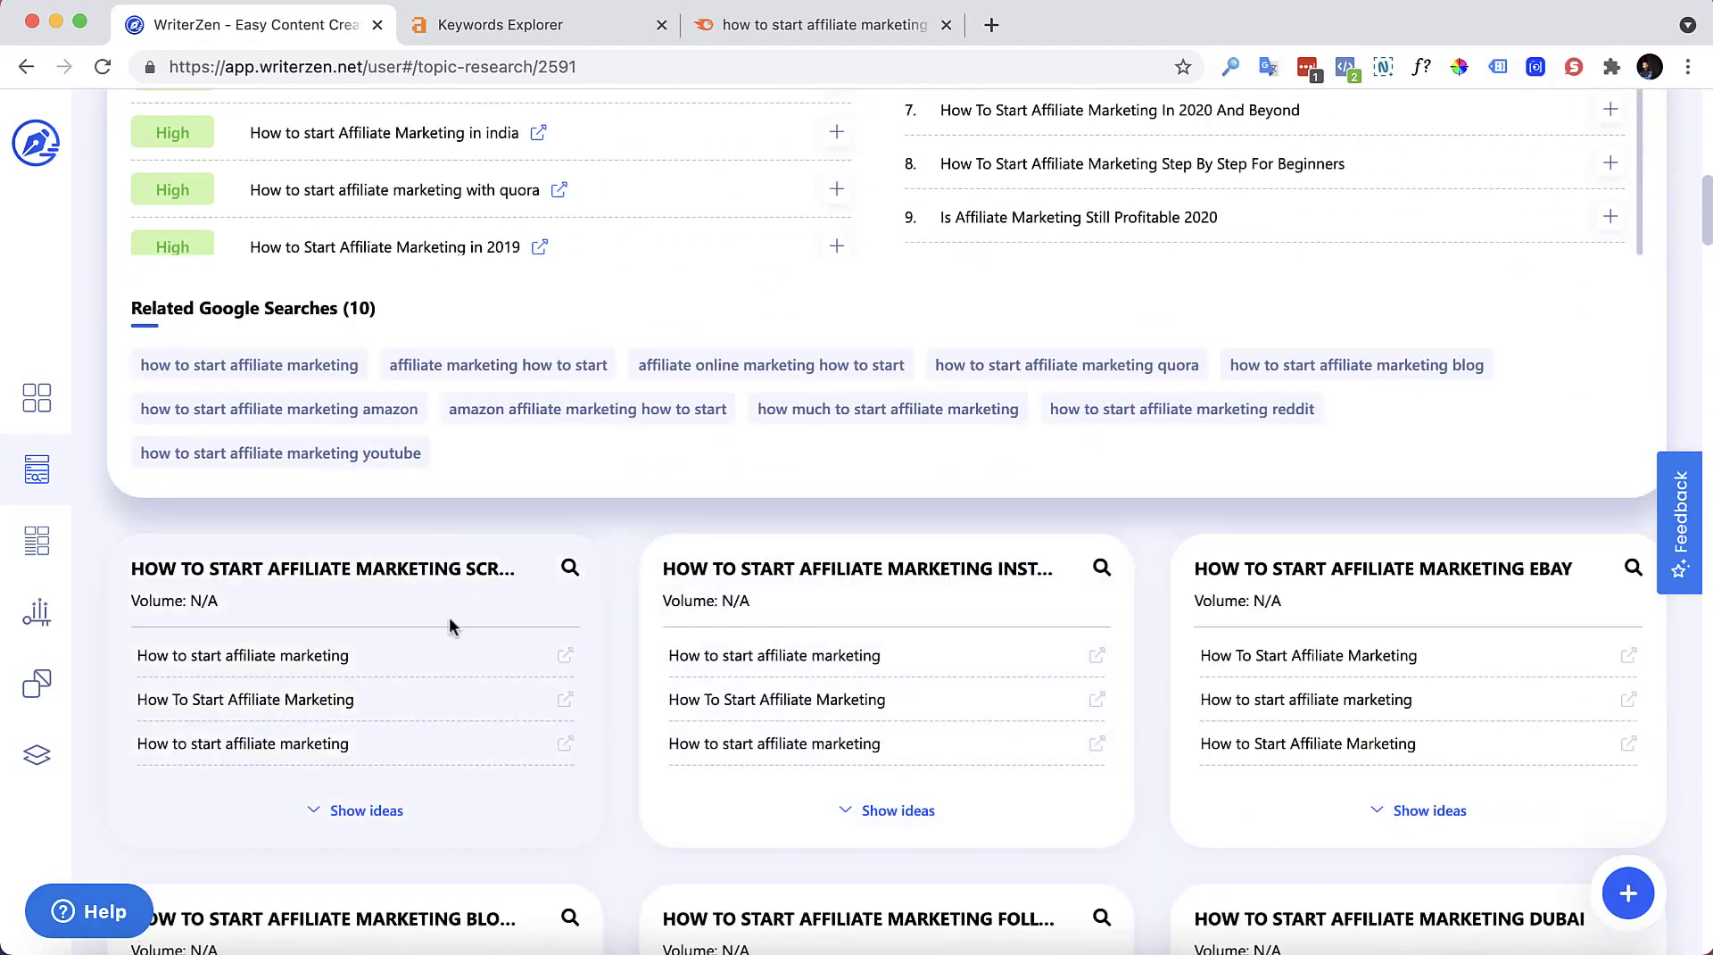
pyautogui.scroll(-1, 448, 617)
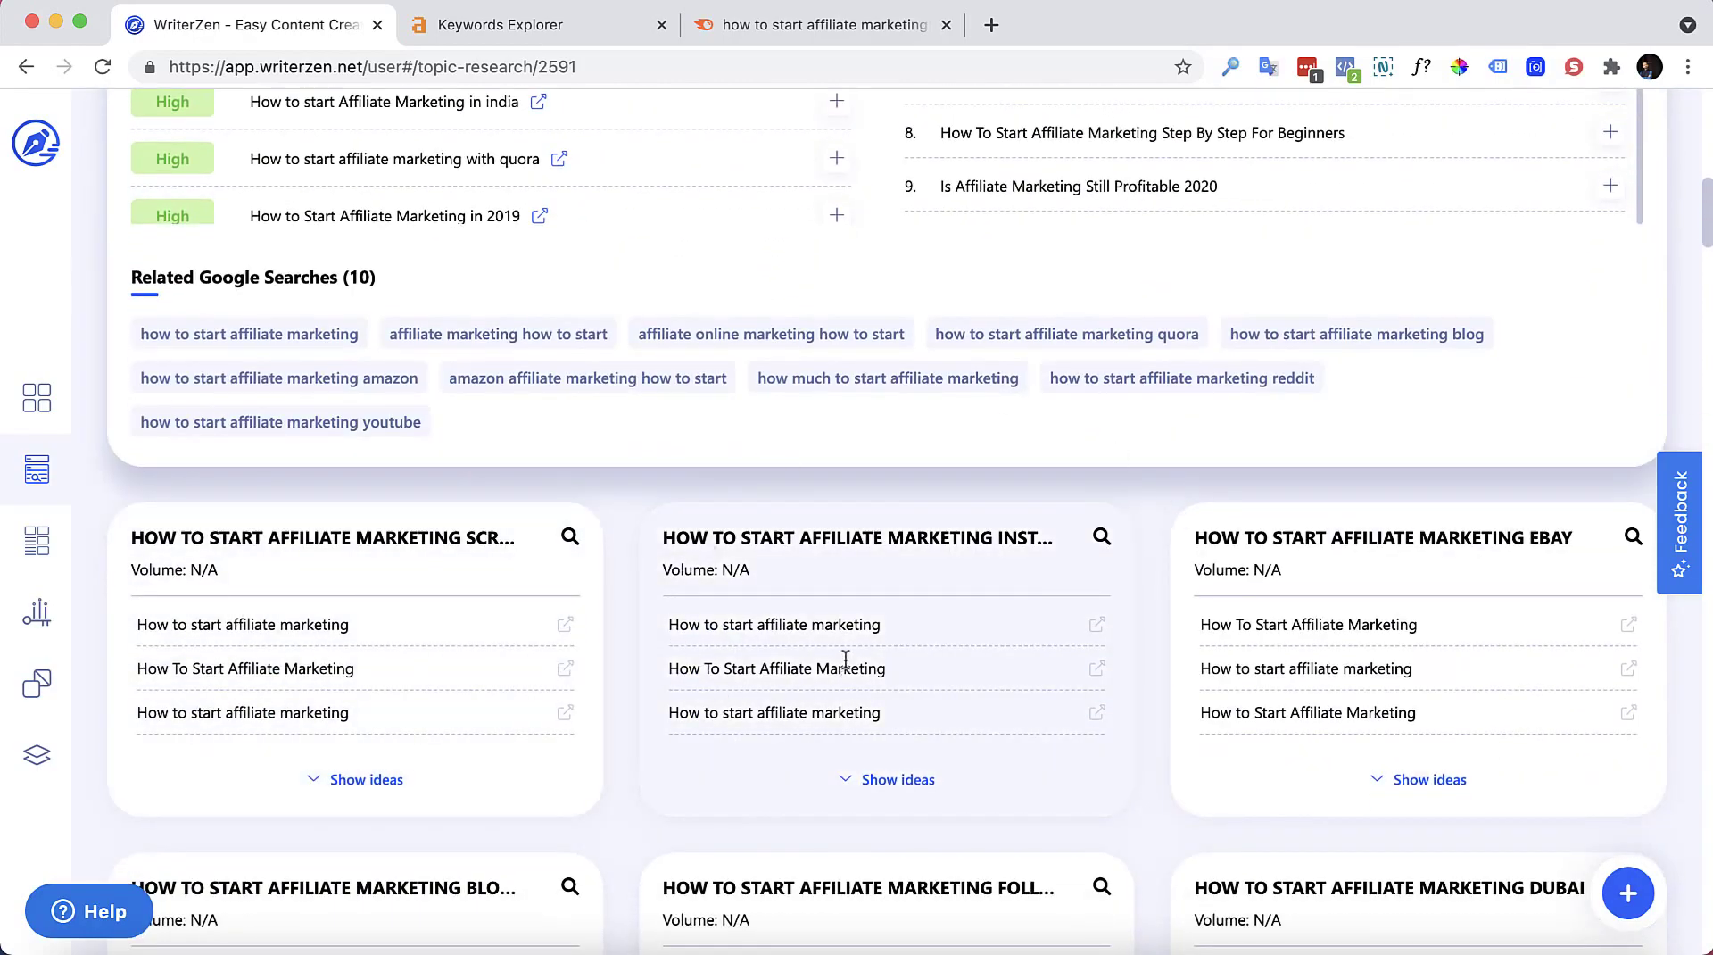
pyautogui.scroll(-2, 845, 658)
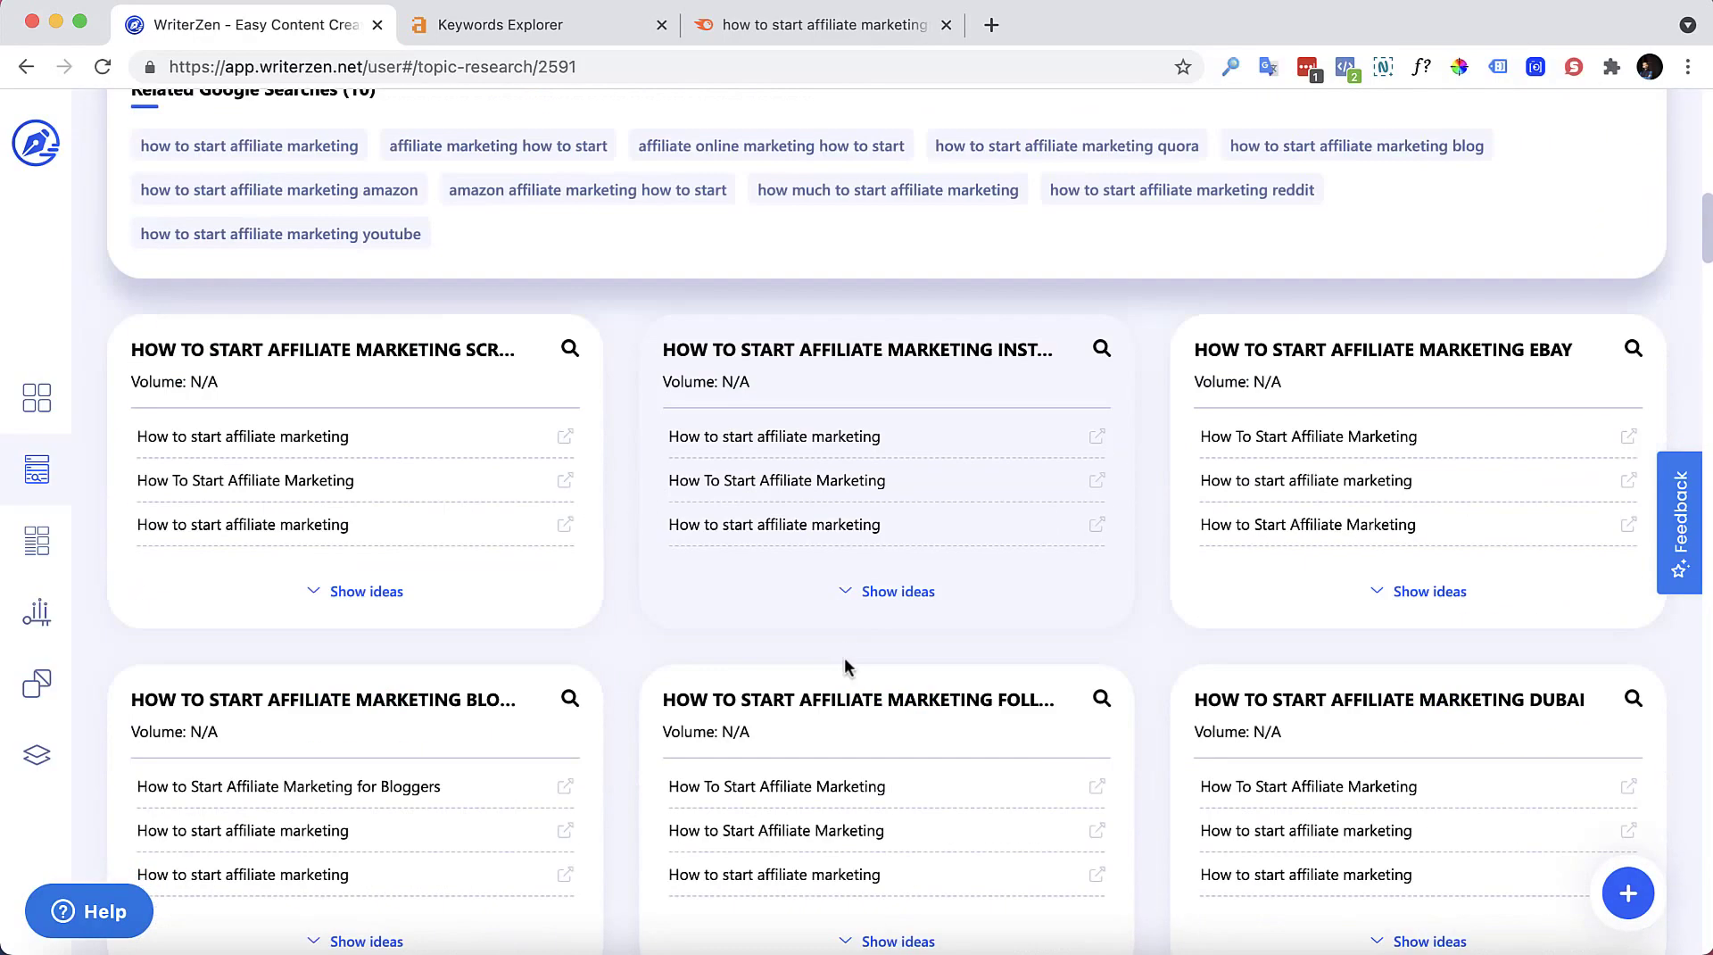
pyautogui.click(367, 592)
pyautogui.scroll(-5, 630, 642)
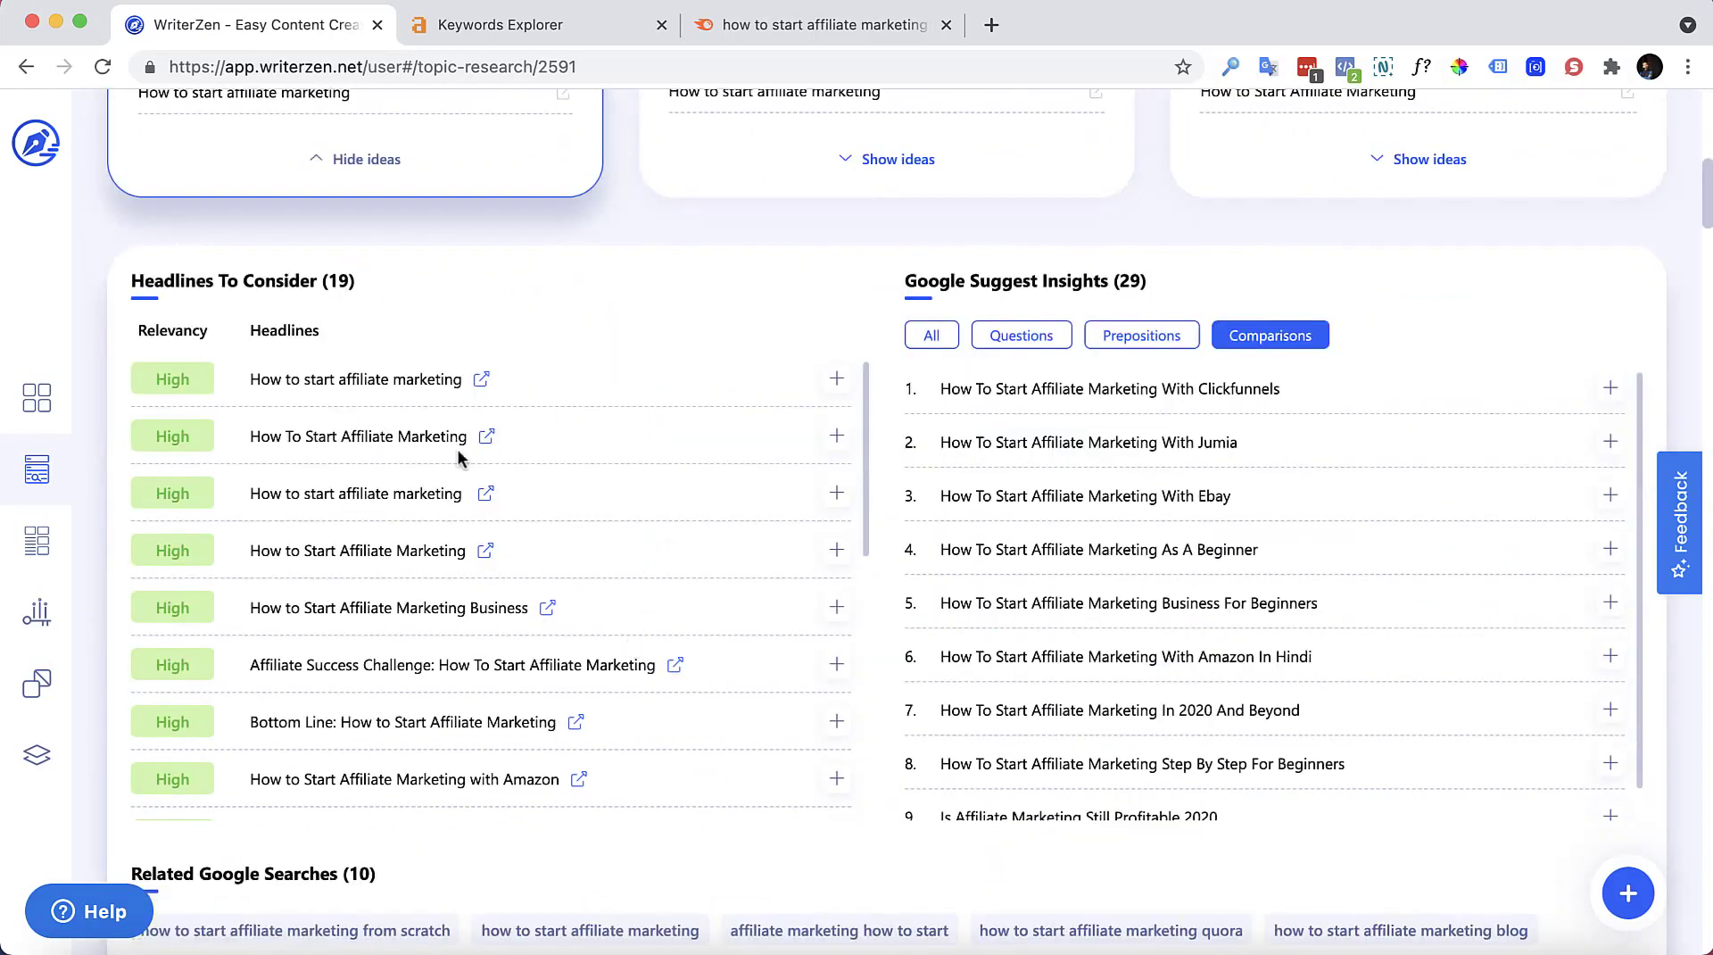
pyautogui.scroll(-4, 655, 570)
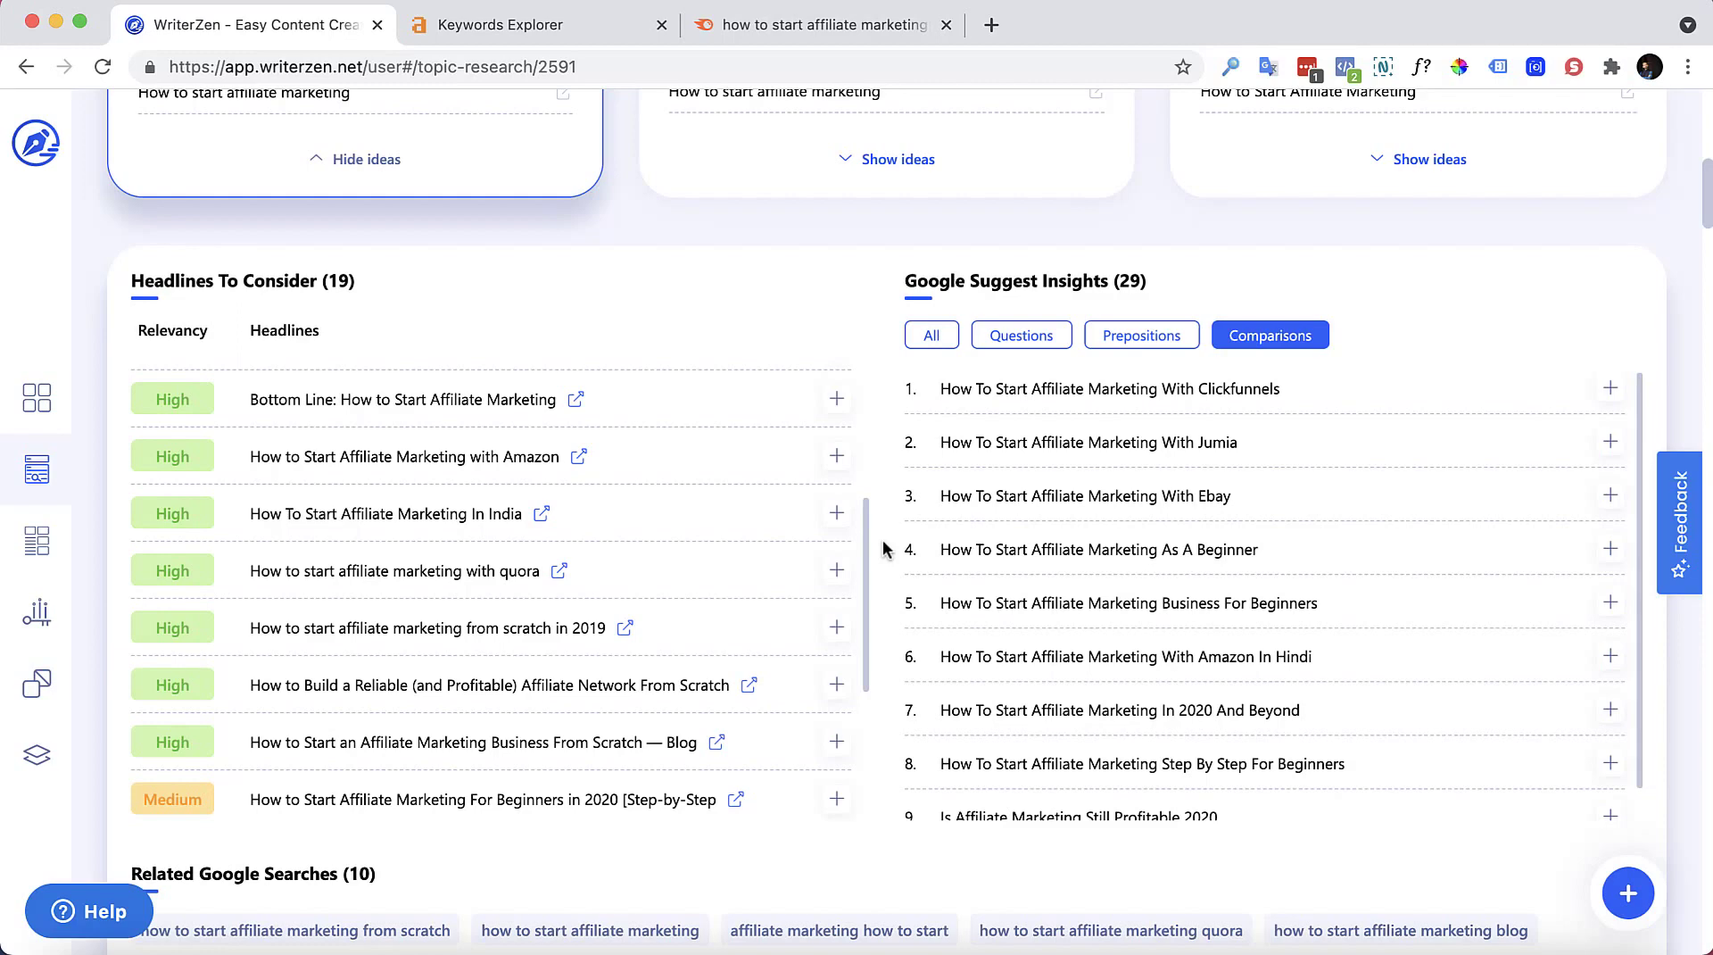
pyautogui.scroll(-2, 882, 547)
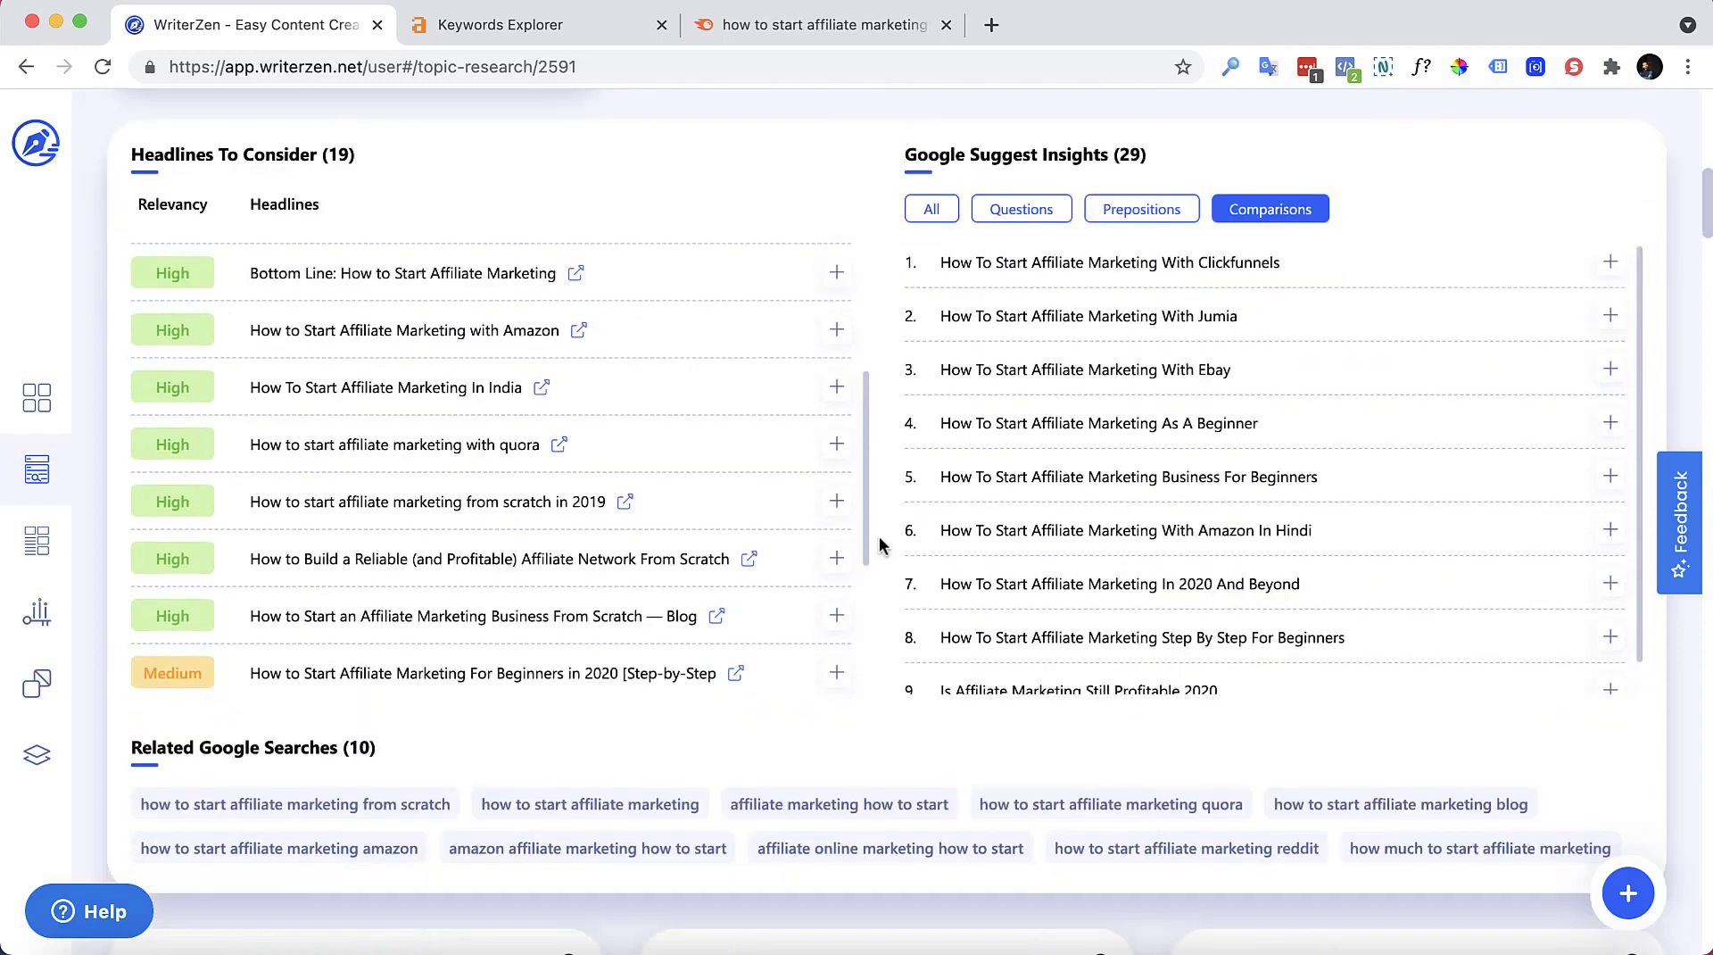
# Step: Display the discovered topics as a radial map and look through the headlines for "how to start affiliate marketing ebay"
pyautogui.scroll(15, 880, 535)
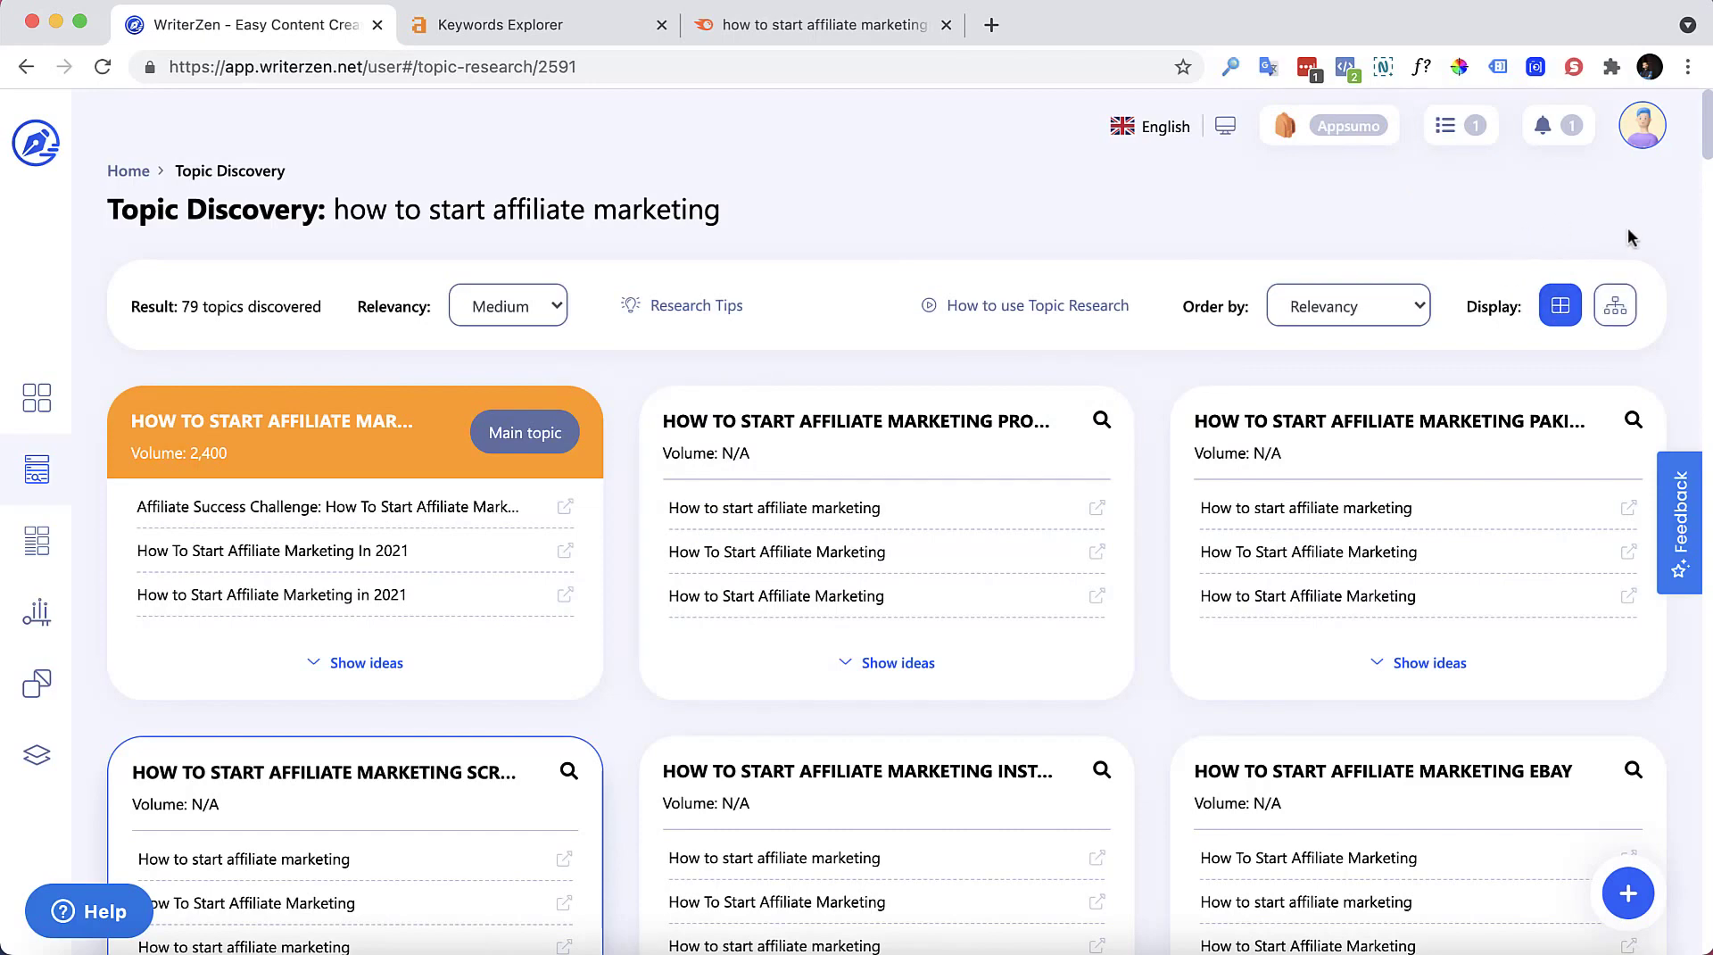
pyautogui.click(1615, 306)
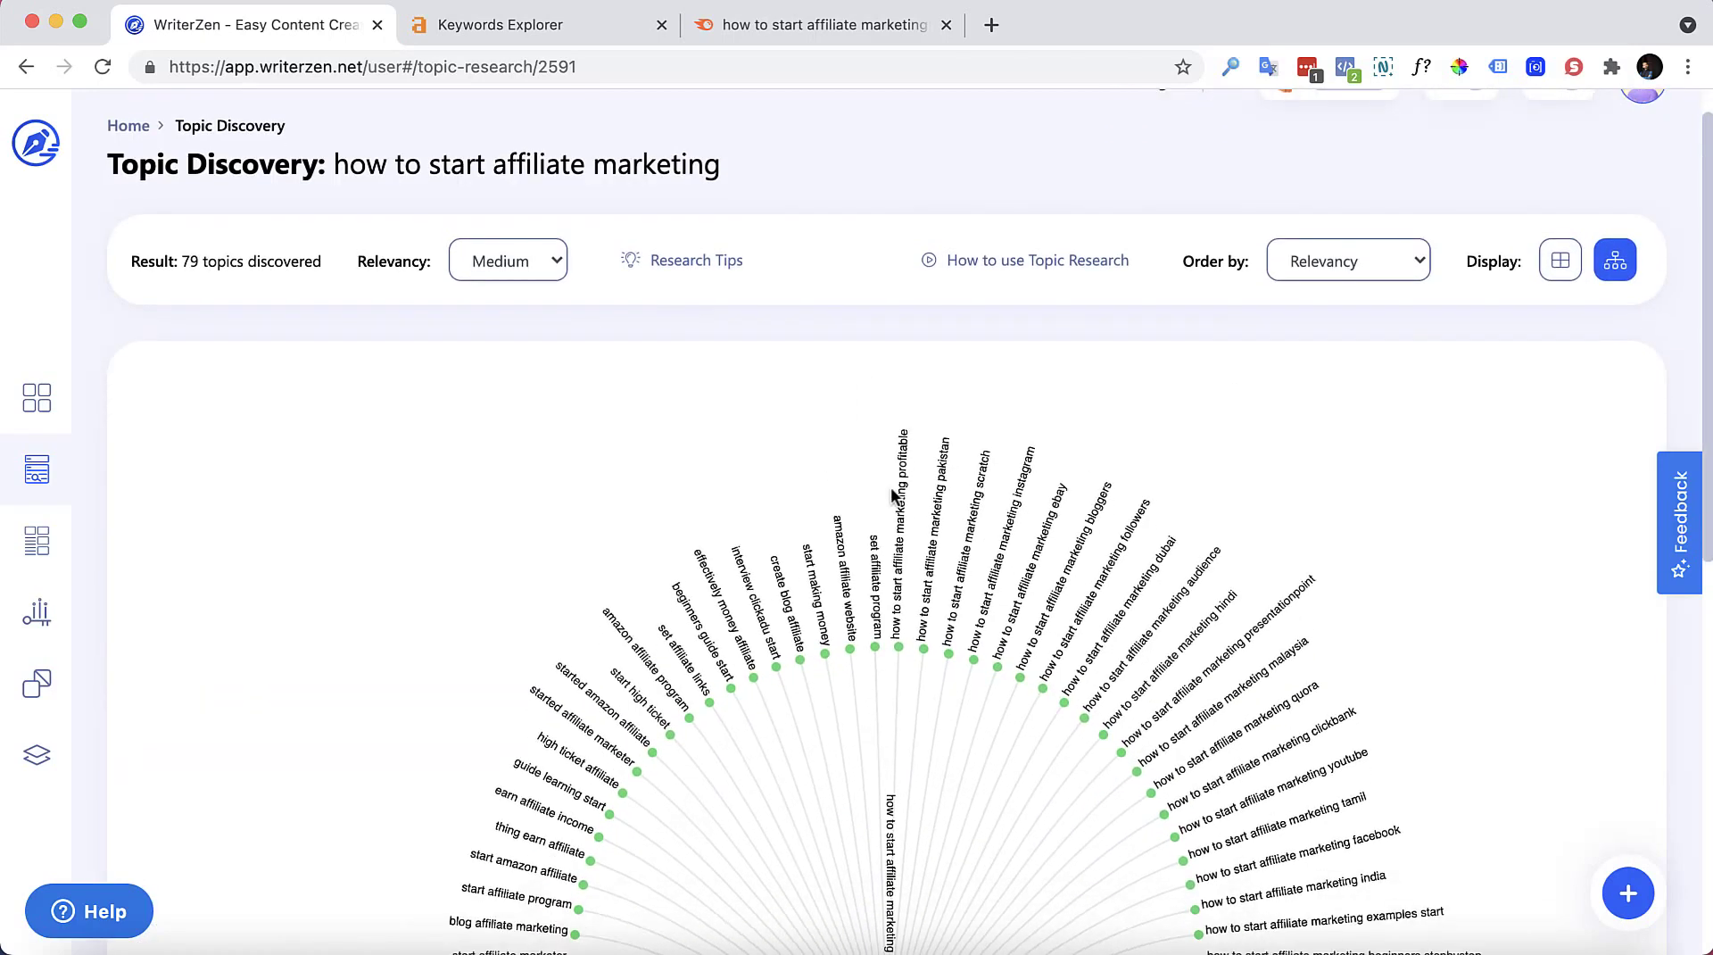
pyautogui.scroll(-5, 910, 545)
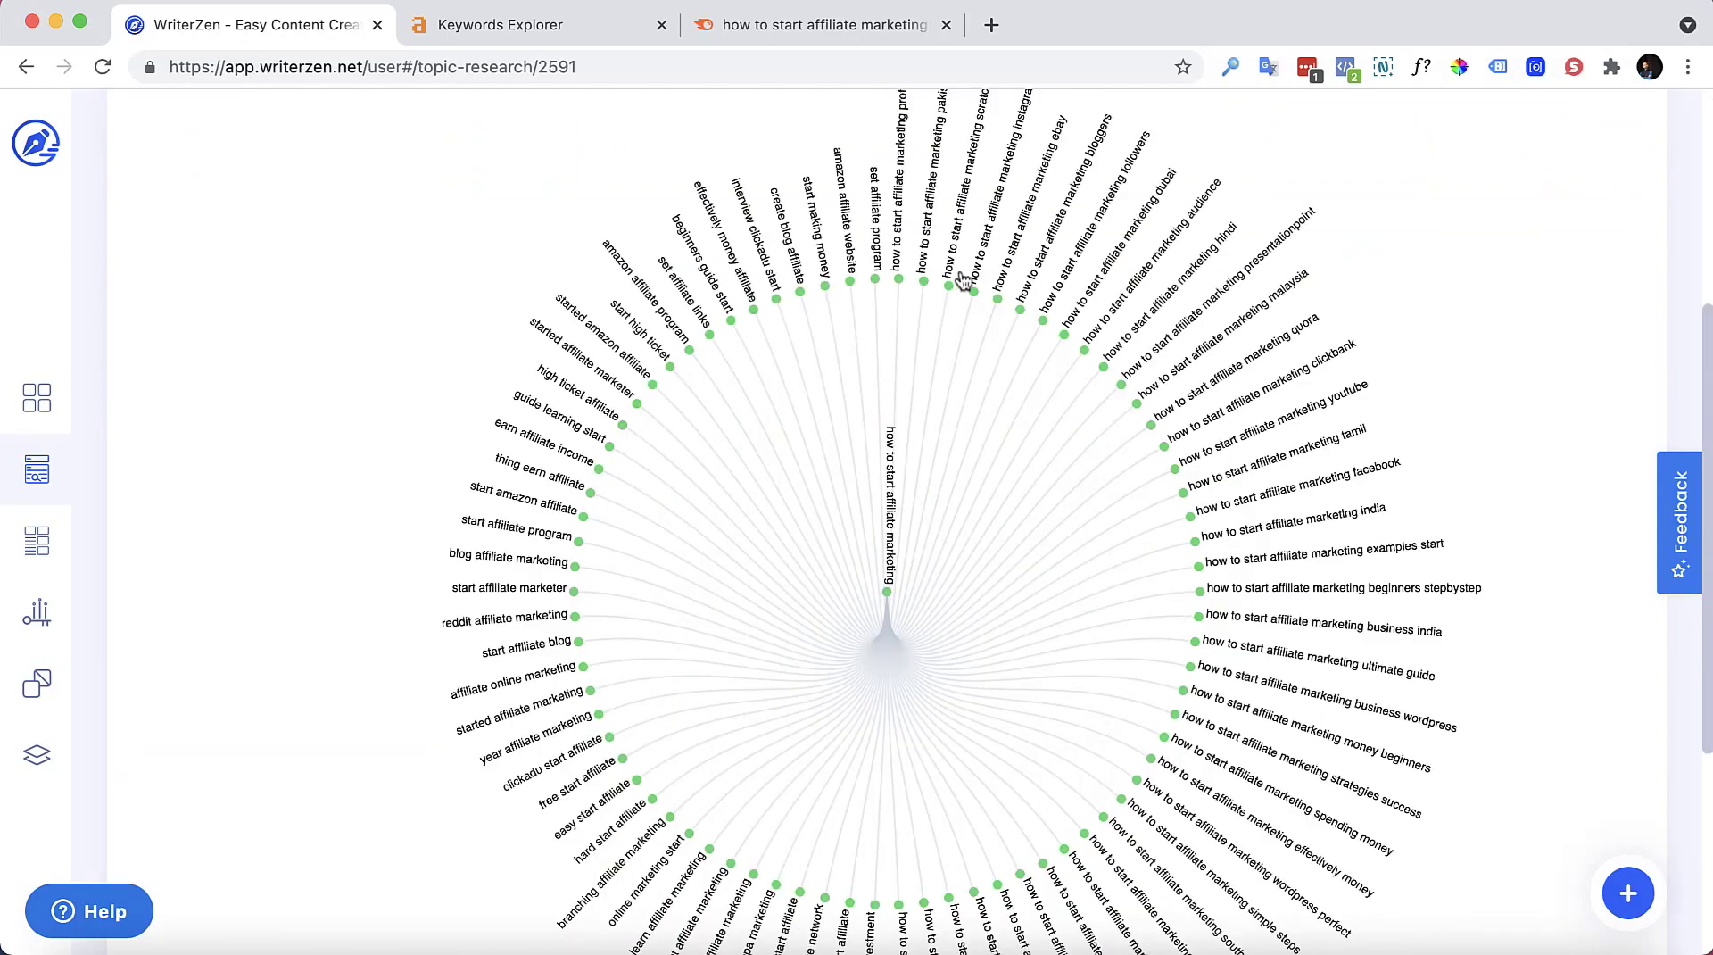
pyautogui.click(1004, 272)
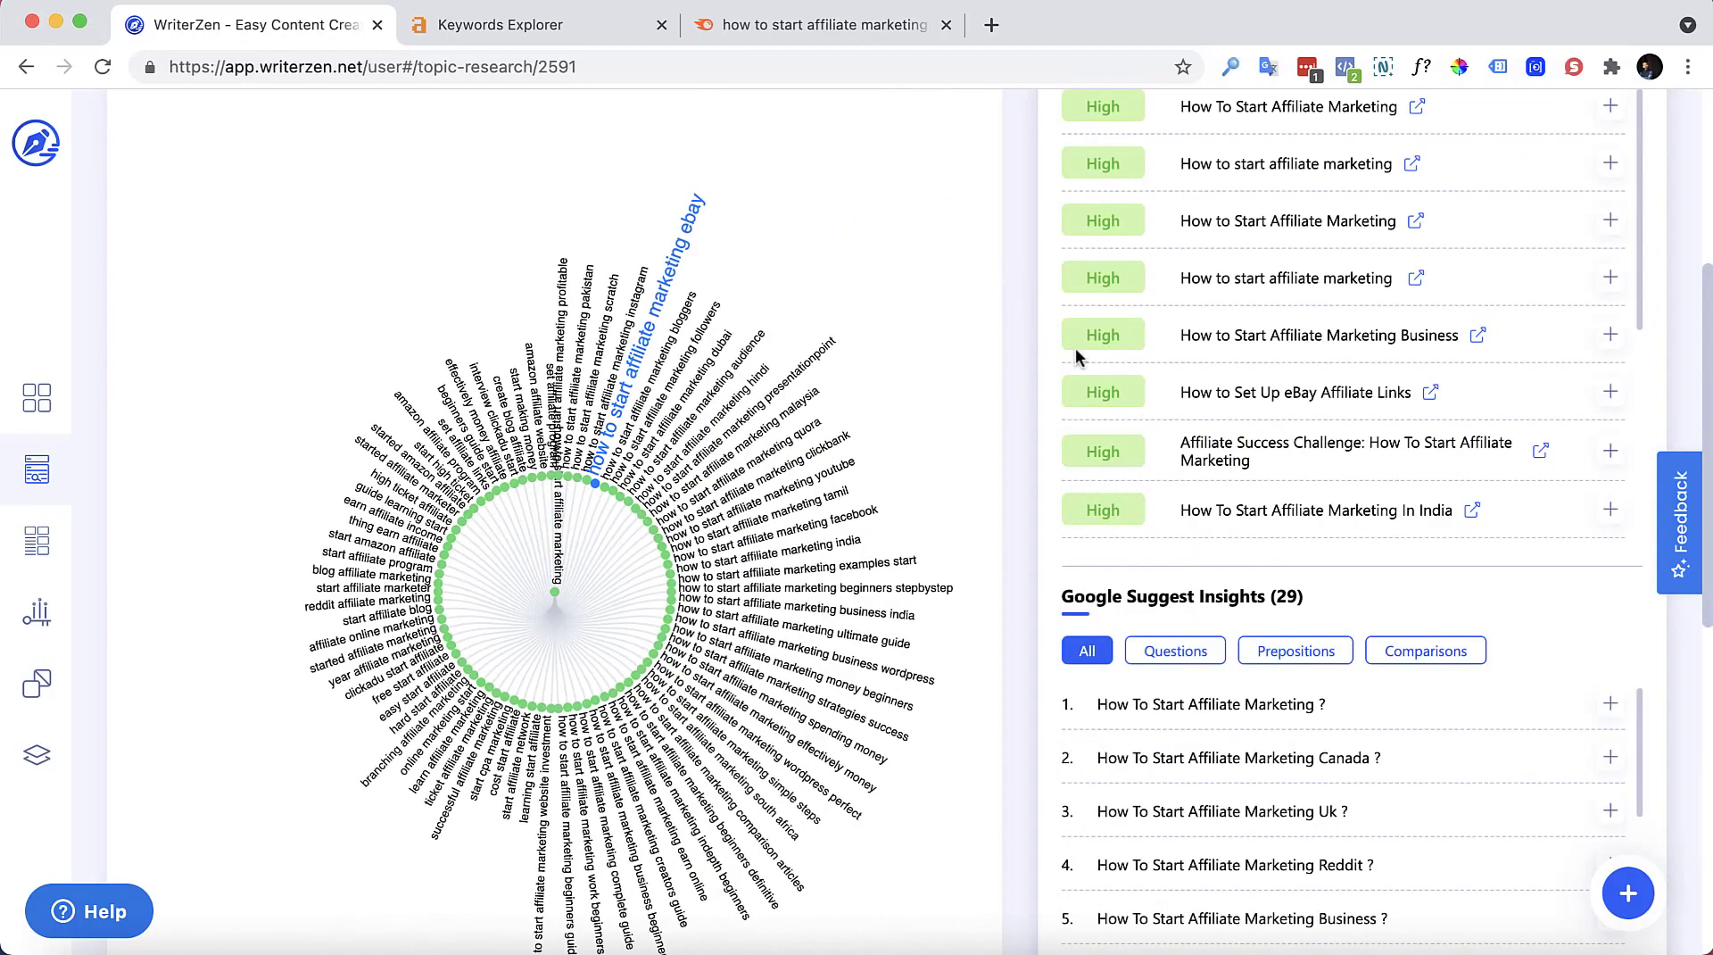
pyautogui.scroll(5, 1262, 358)
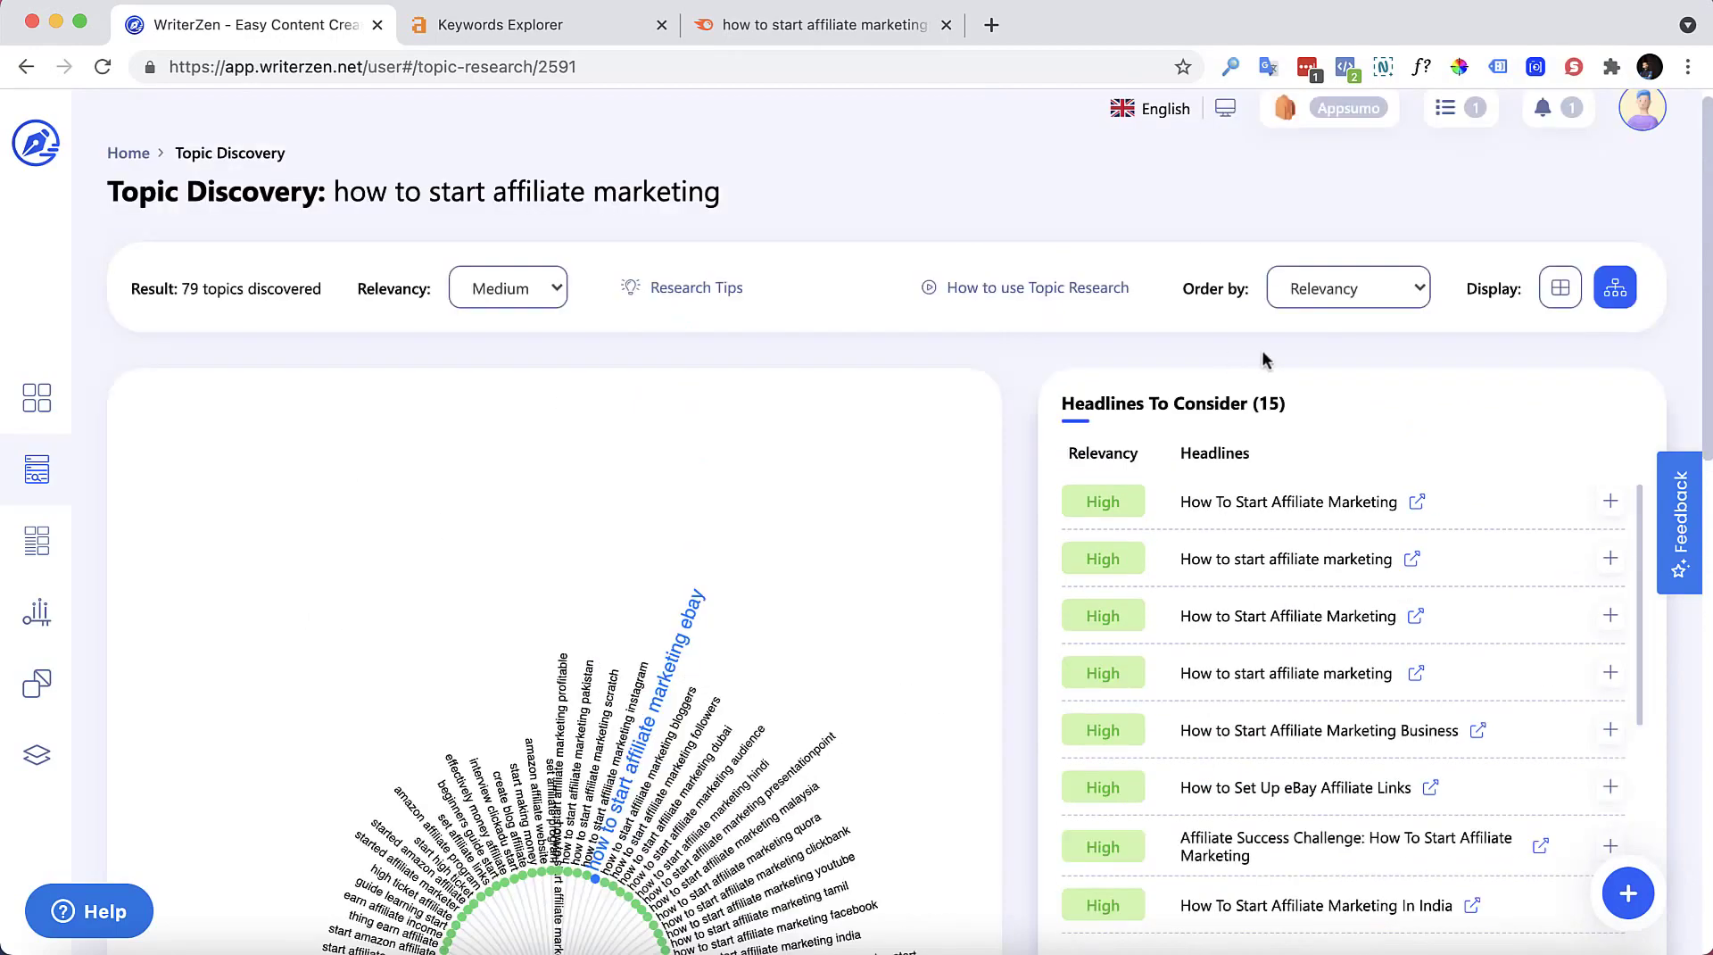
pyautogui.scroll(-8, 1133, 497)
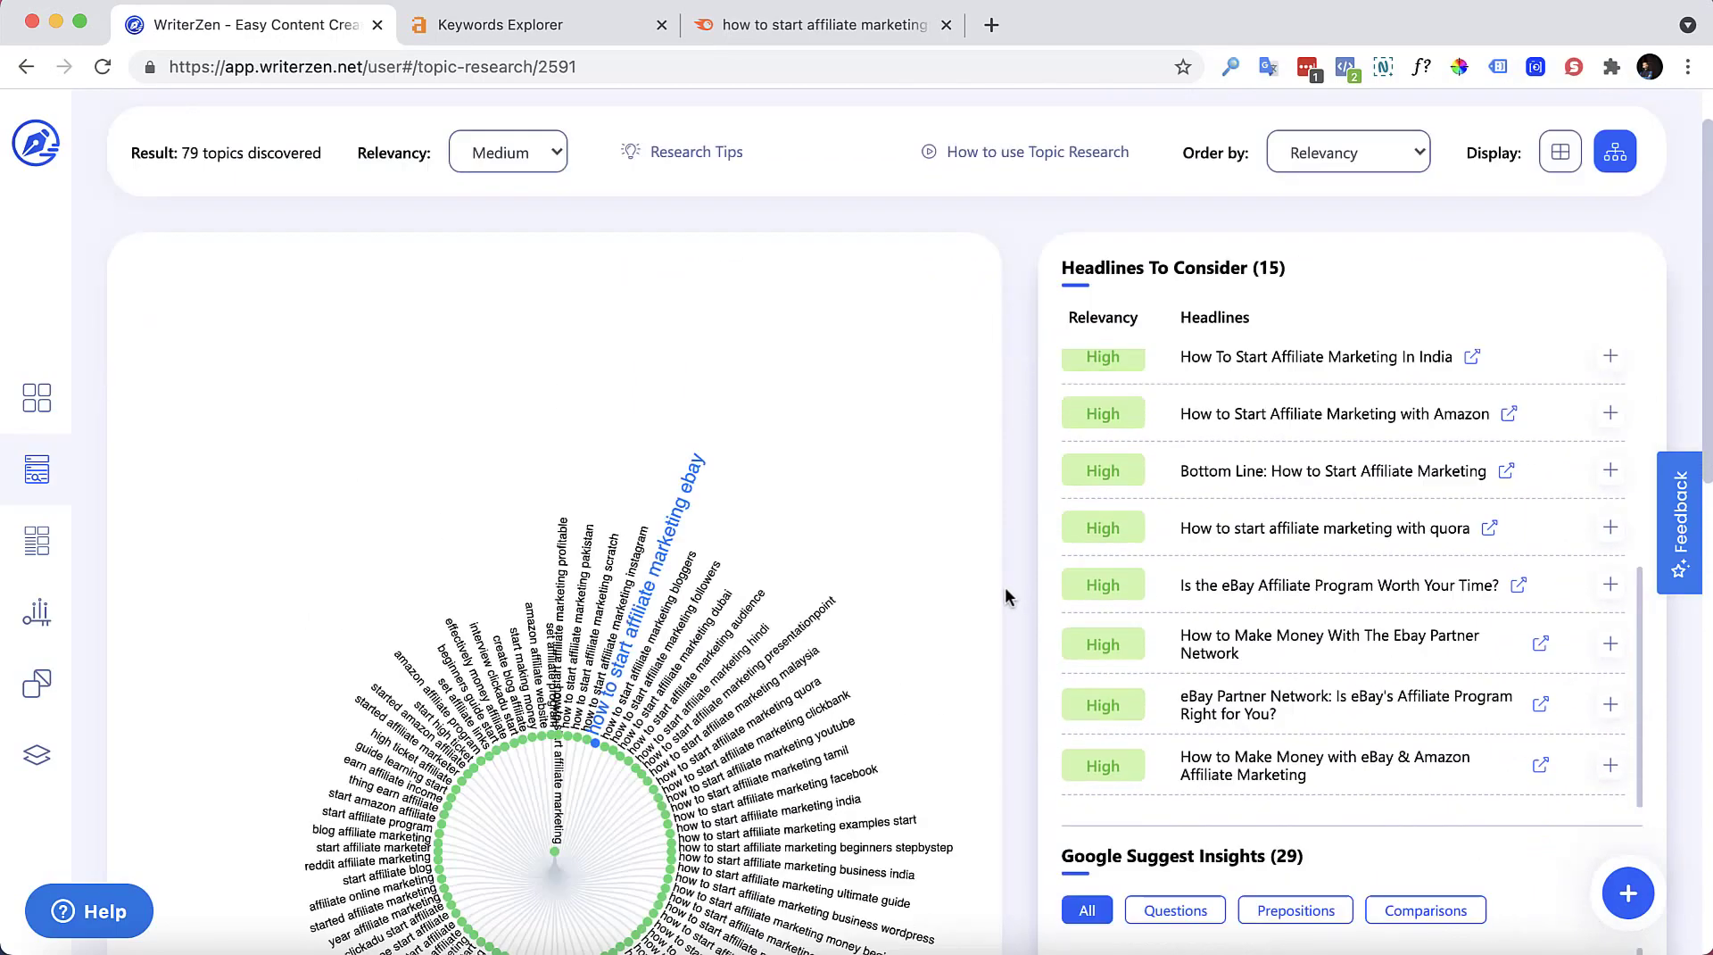
# Step: Show the "set affiliate links" topic from the map and look through its headlines and Google Suggest Insights
pyautogui.click(452, 603)
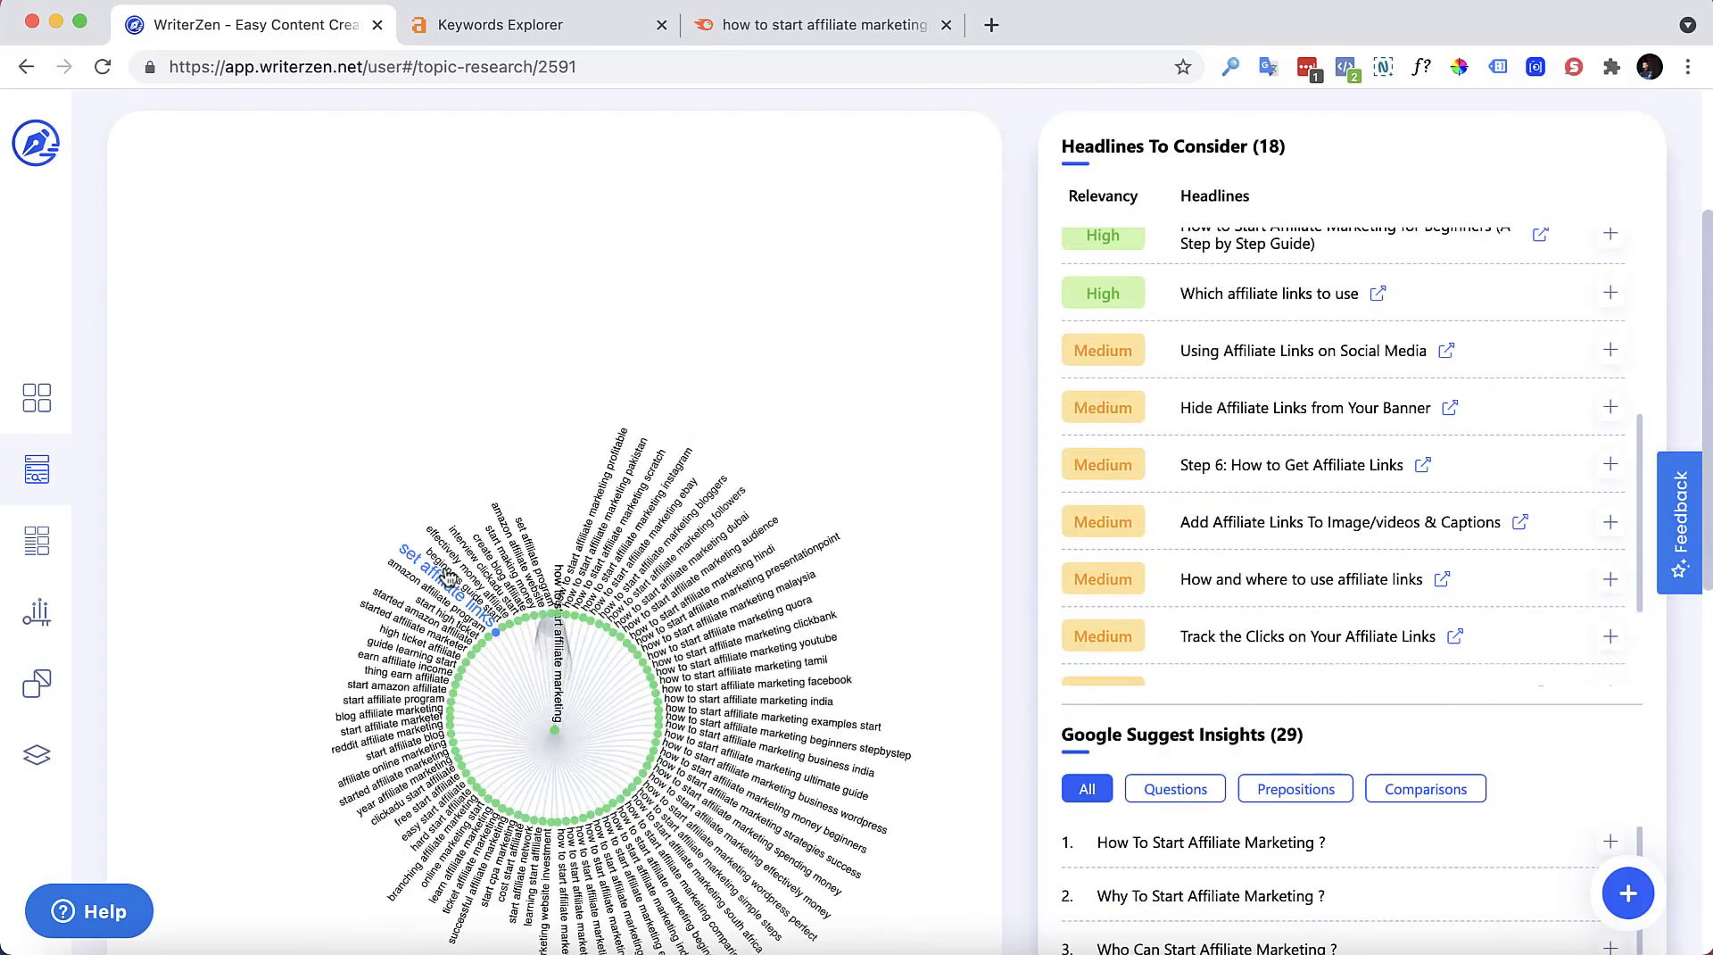
pyautogui.scroll(-5, 1192, 503)
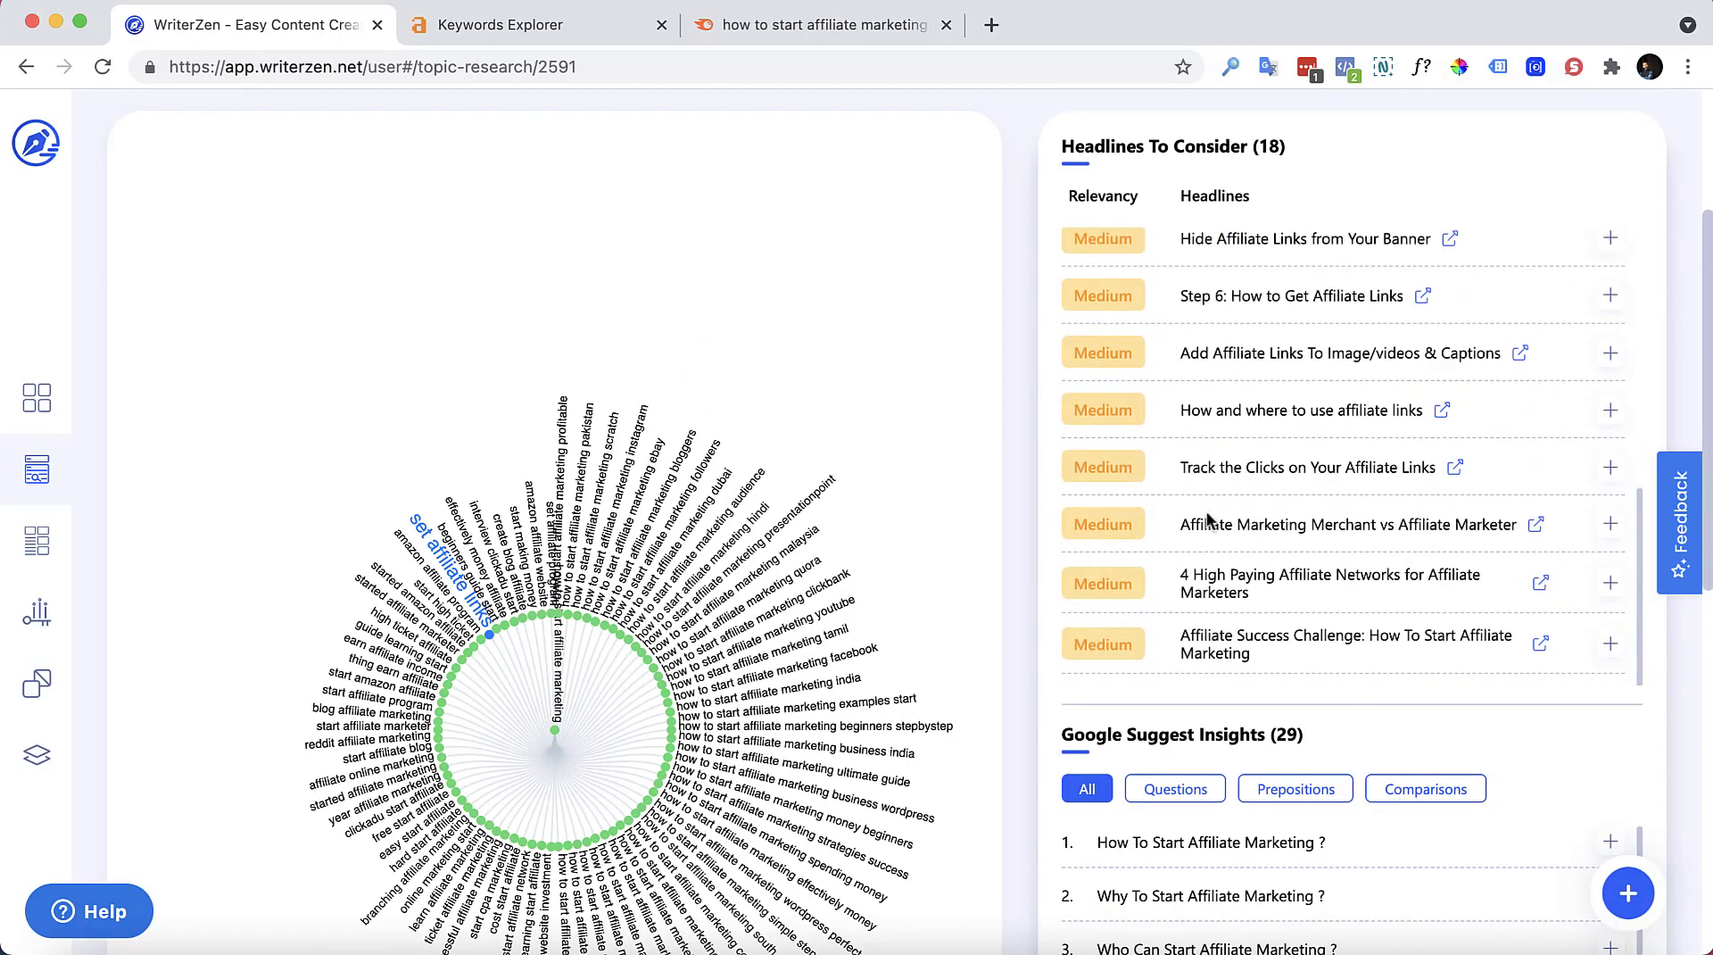
pyautogui.scroll(-3, 1033, 639)
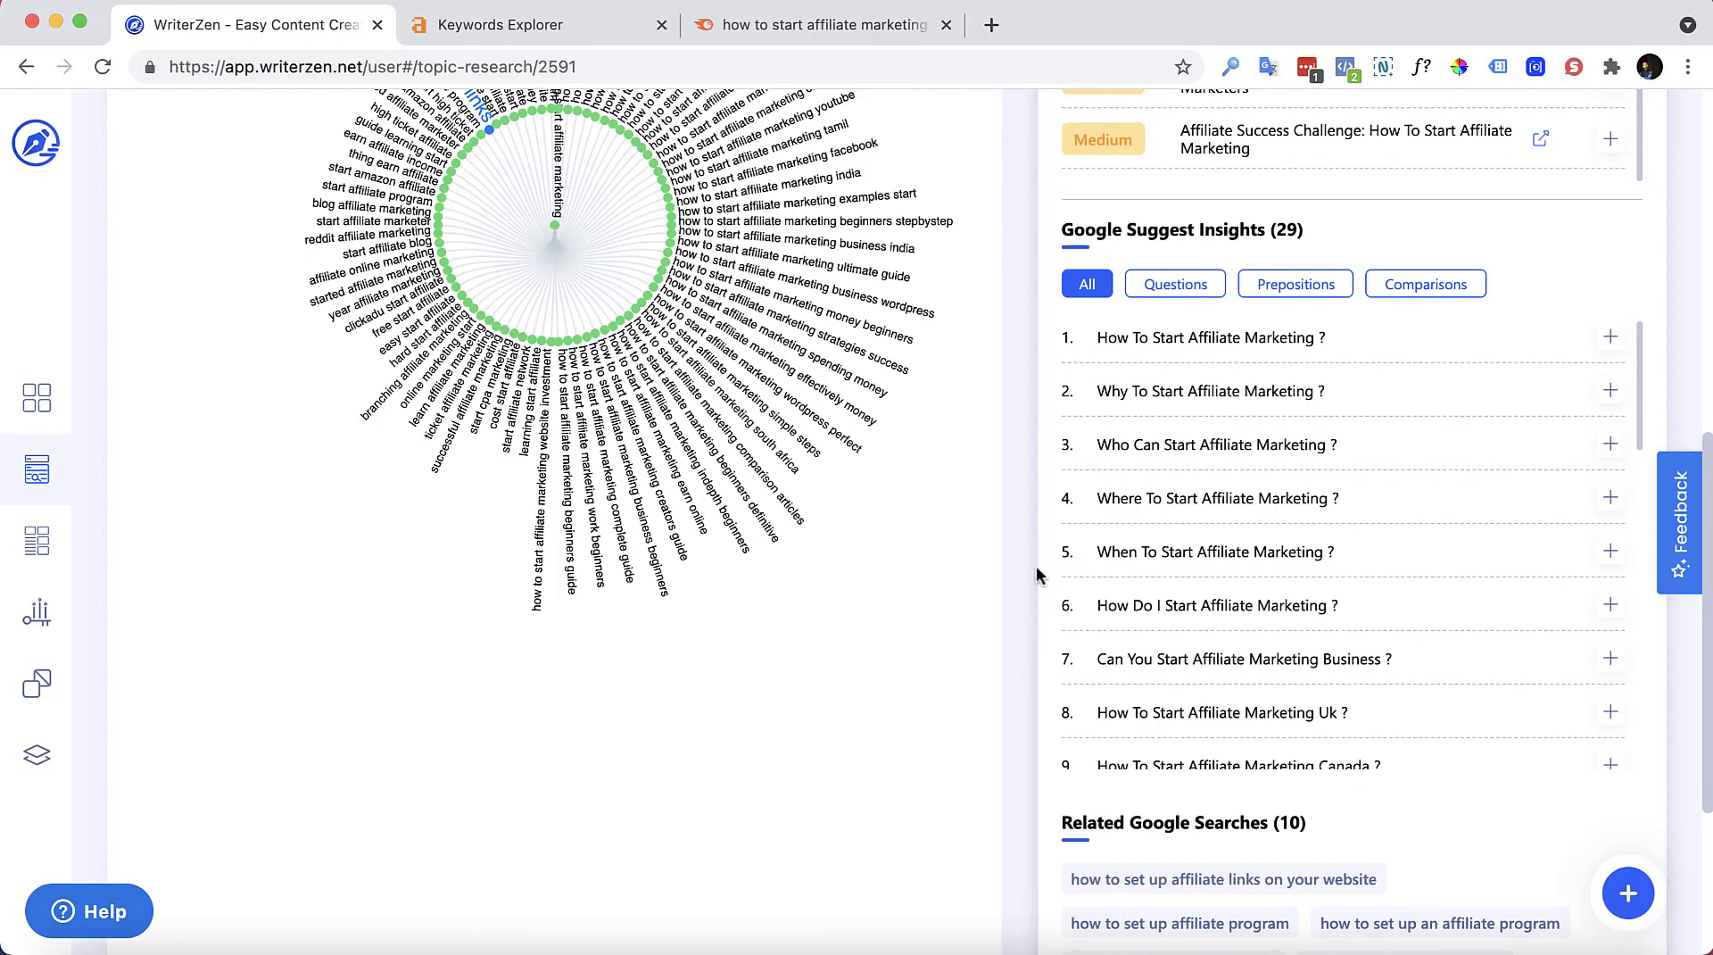
pyautogui.scroll(8, 1018, 511)
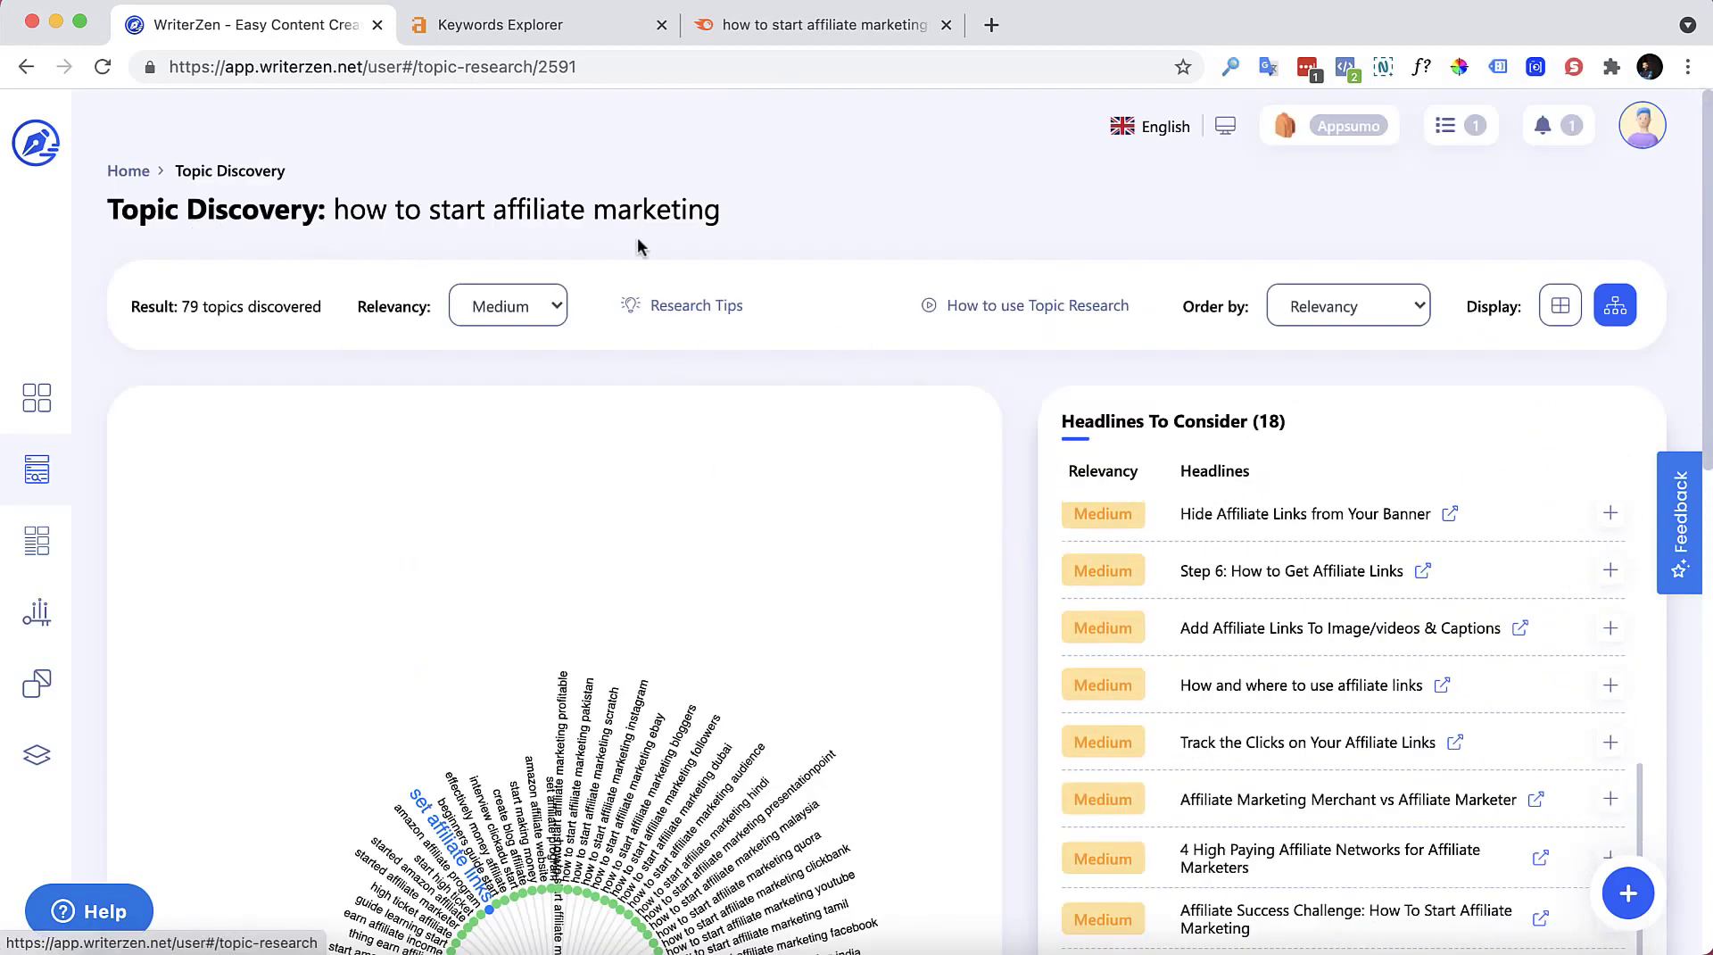
# Step: Create a Content Creator project named "how to start affiliate marketing" for United States and English
pyautogui.click(36, 398)
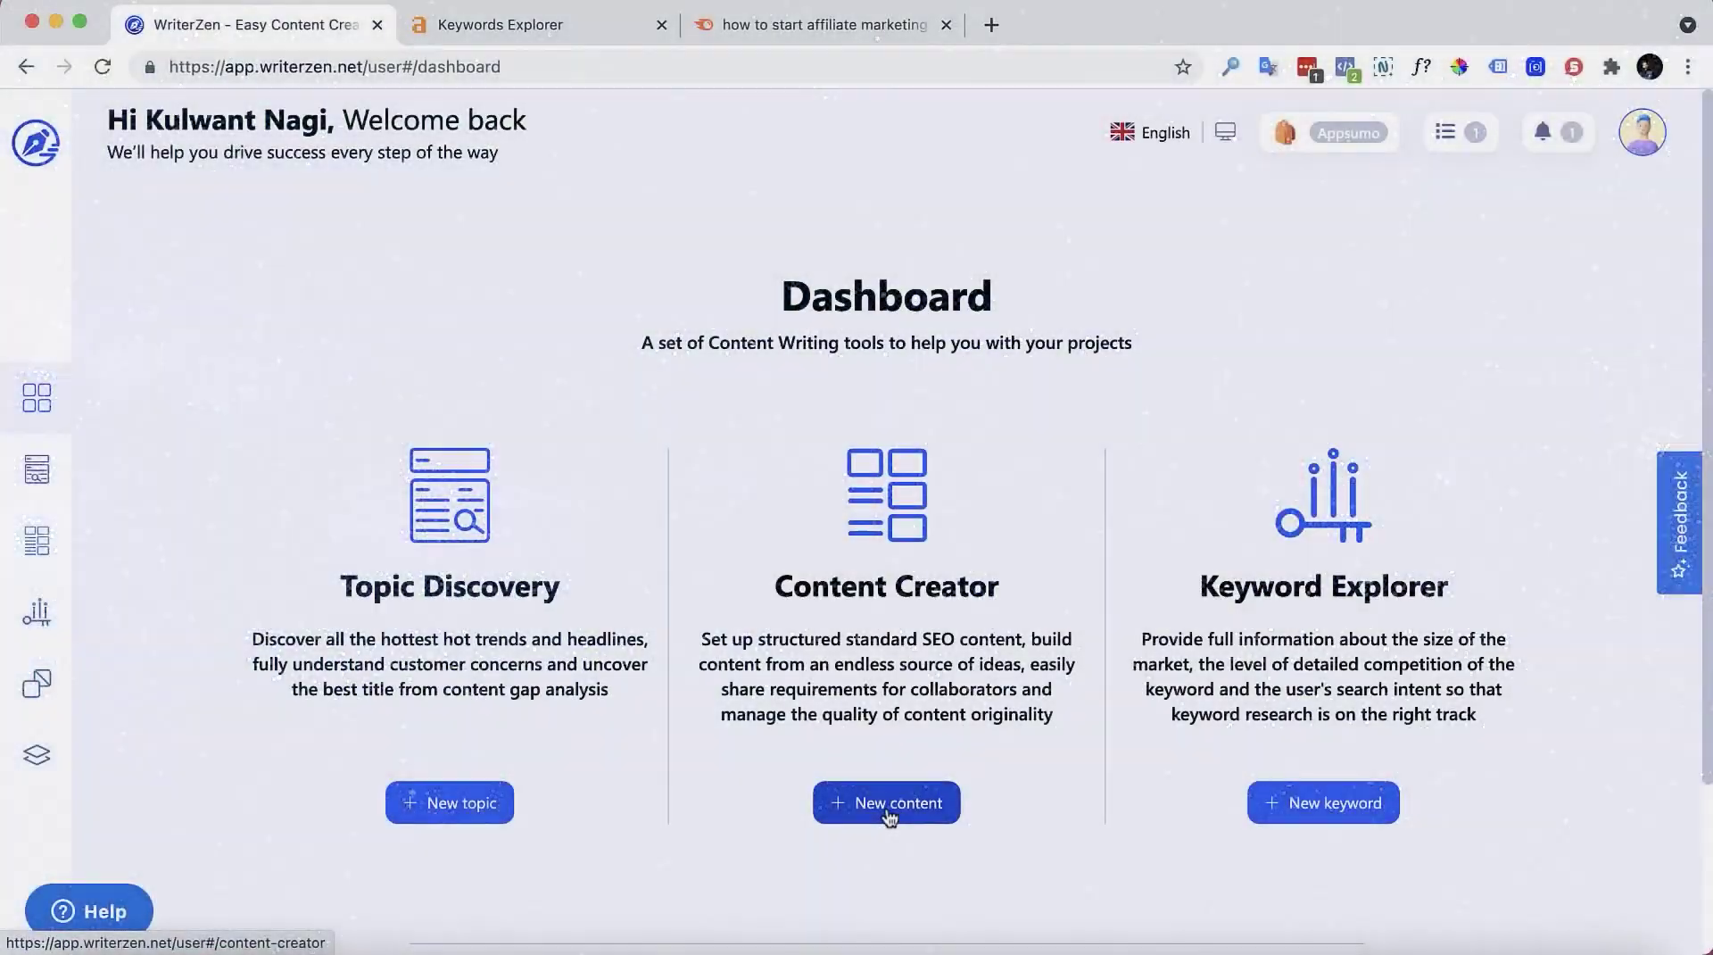
pyautogui.click(886, 806)
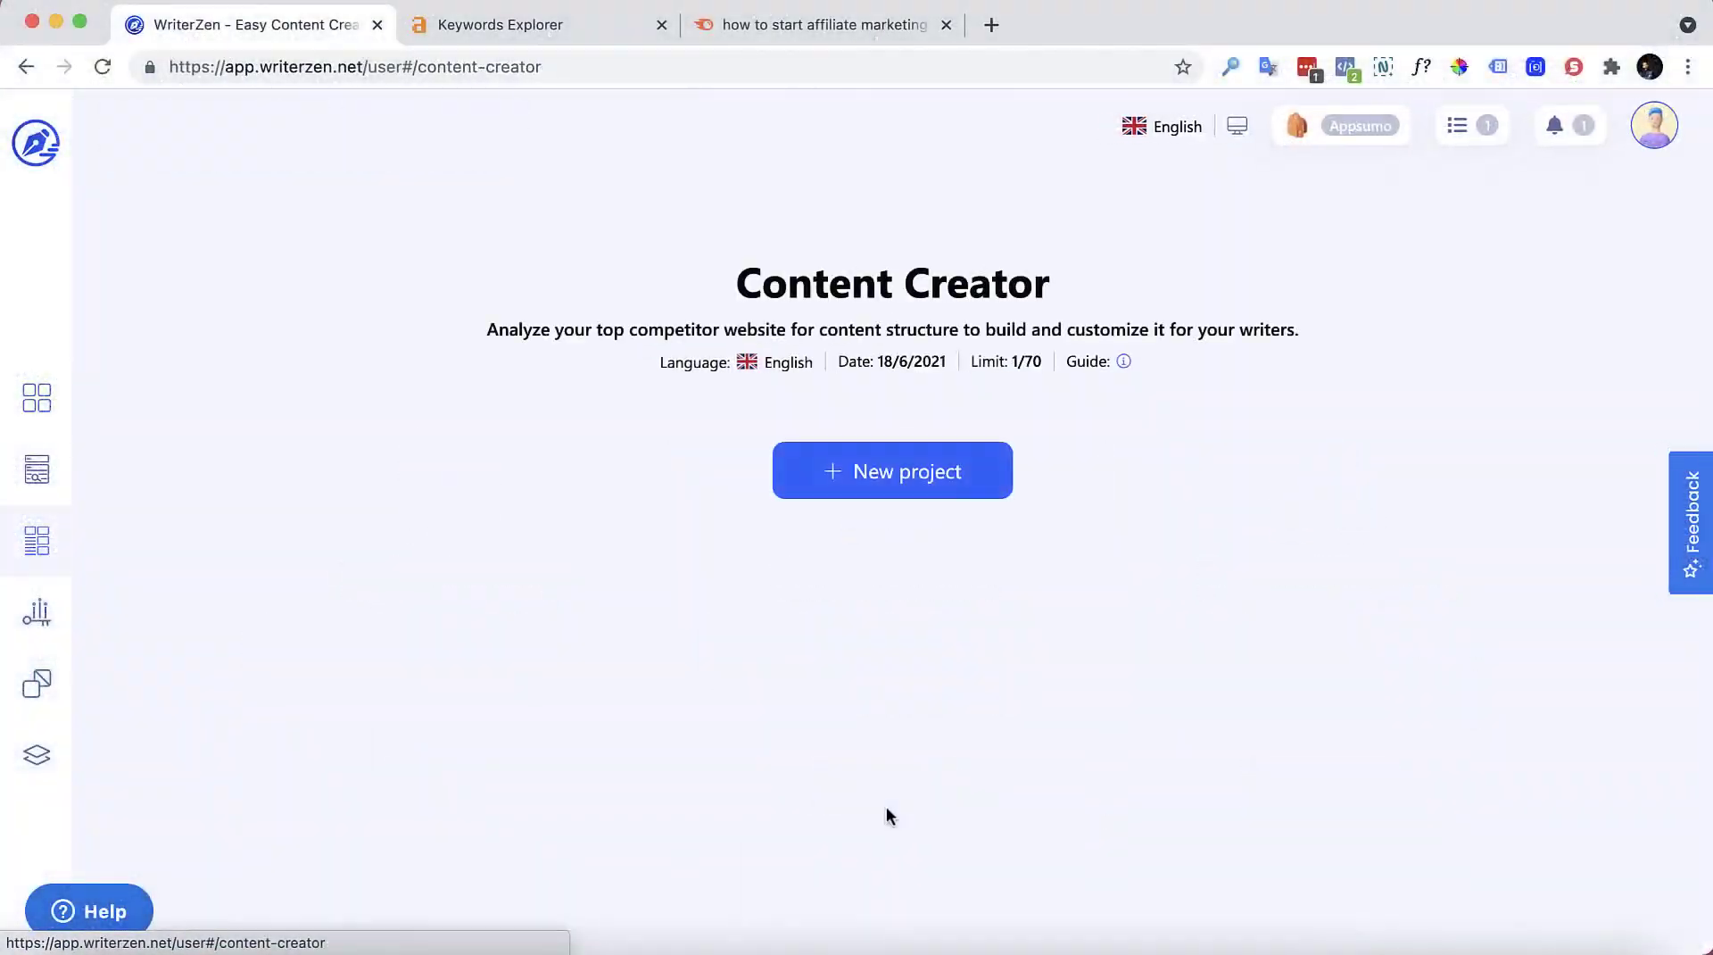
pyautogui.click(921, 482)
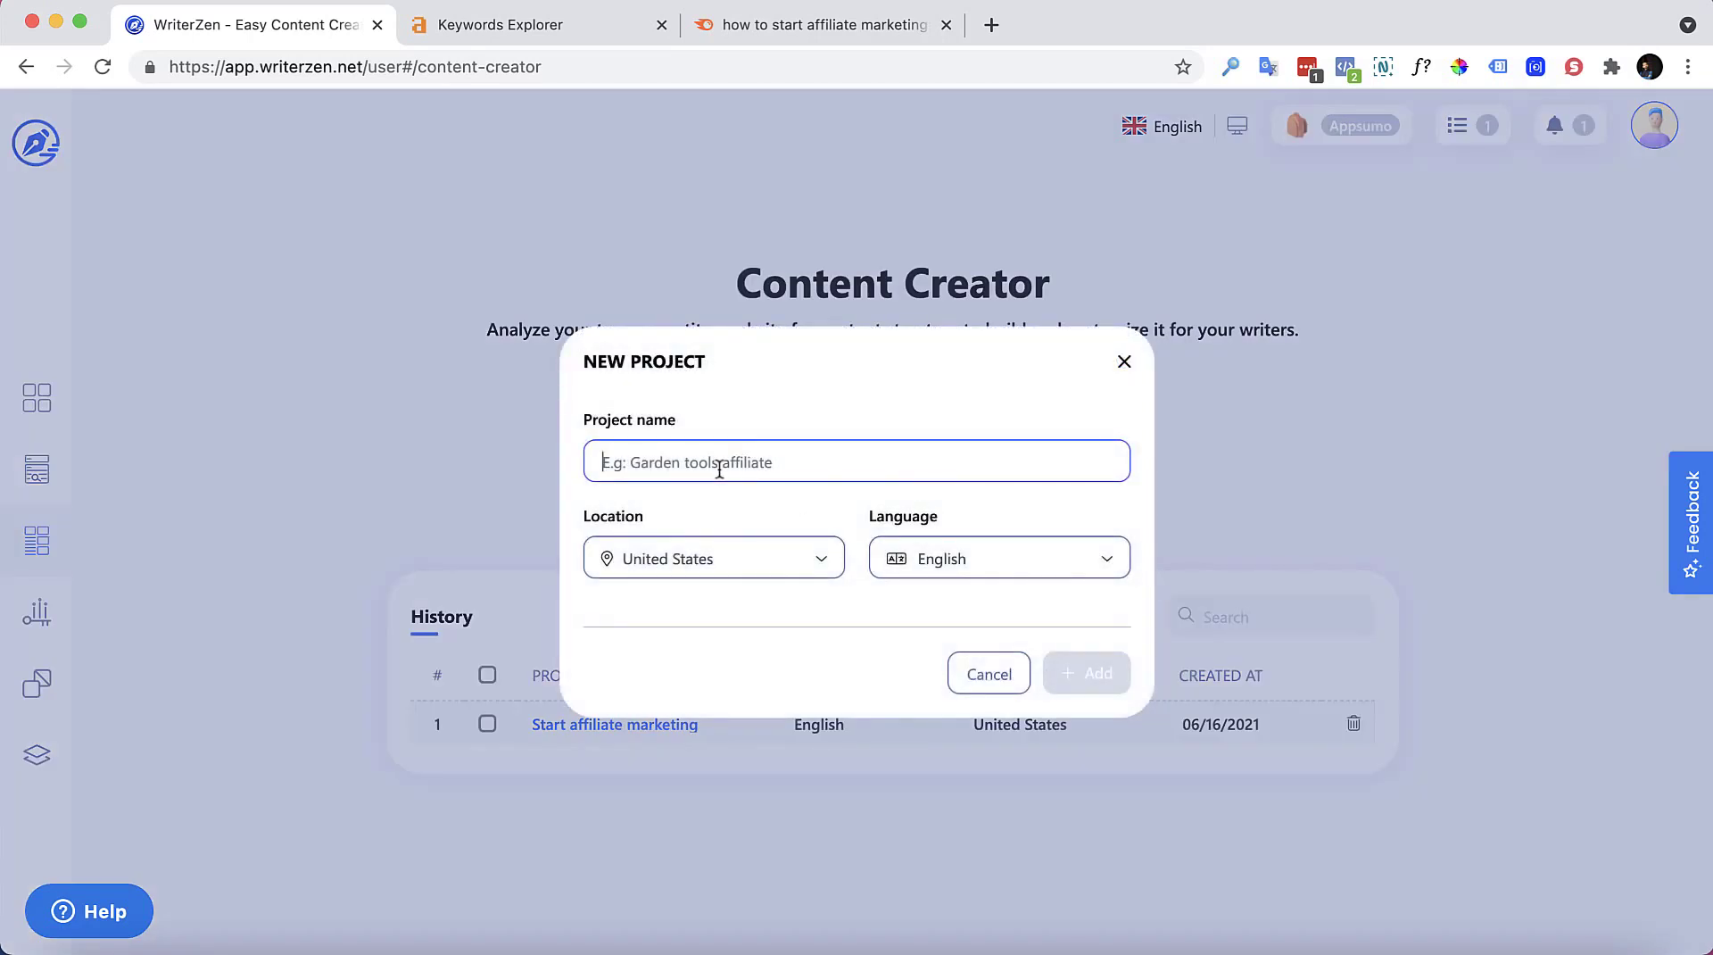
pyautogui.write('how to start affiliate marketing')
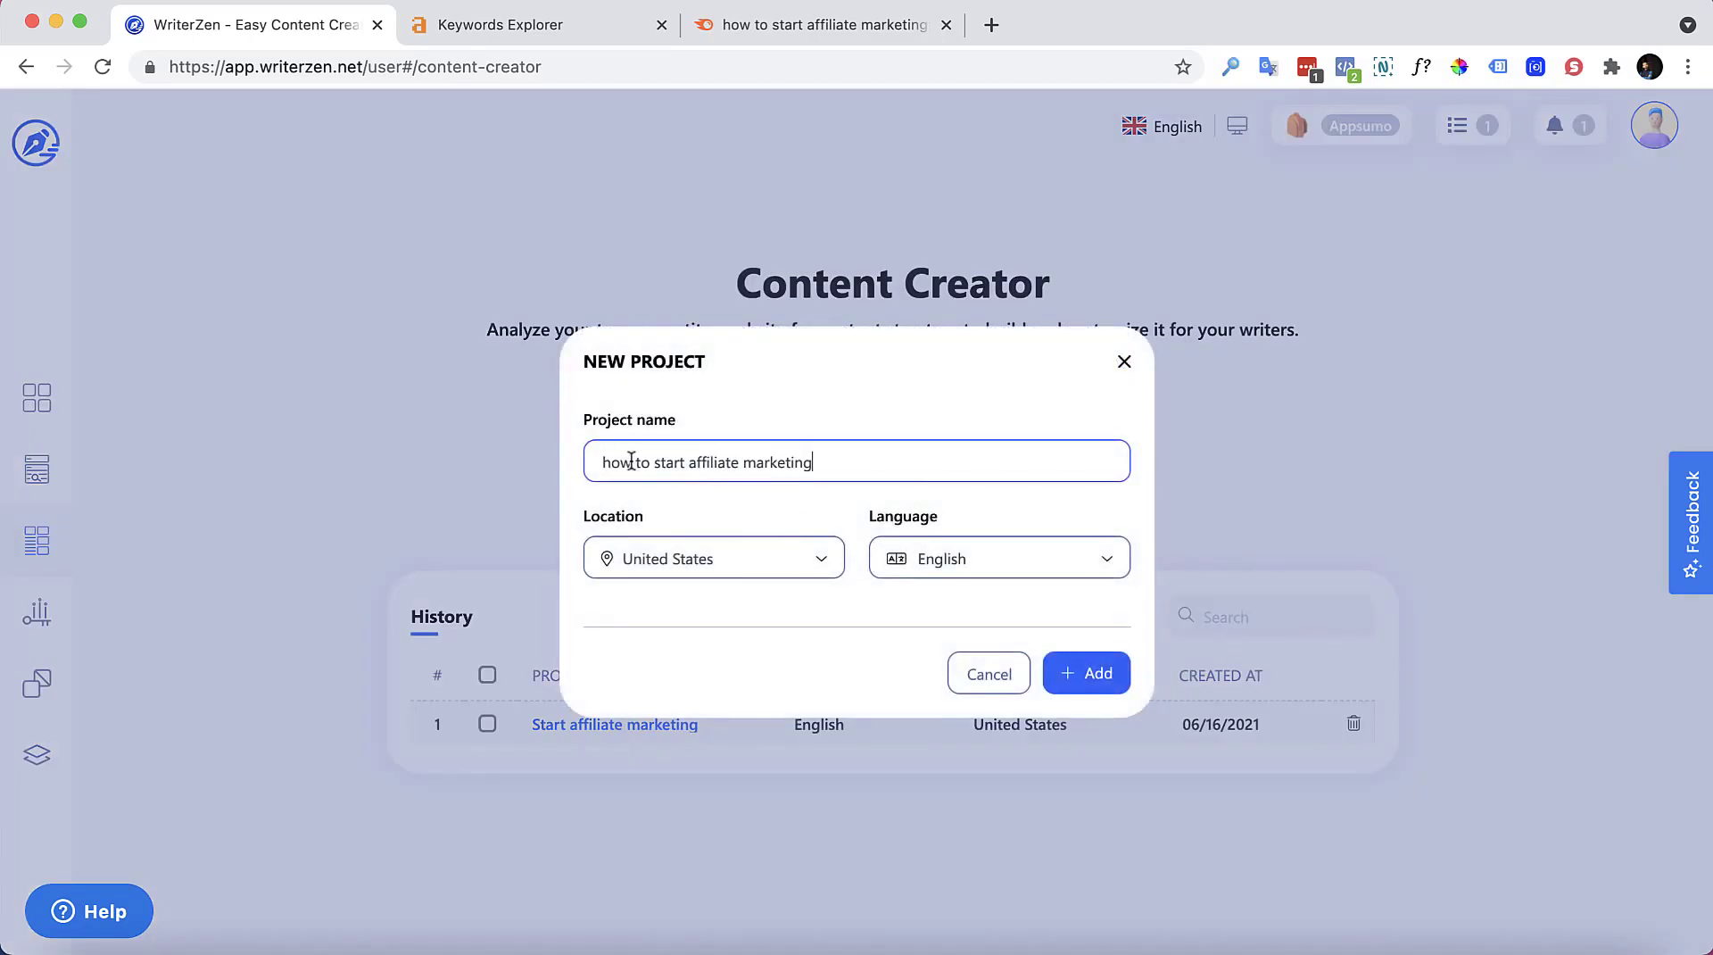
pyautogui.click(1109, 671)
# Step: Enter "how to start affiliate marketing" as the article's seed keyword, fill in the writer's name and keep the priority at Low
pyautogui.click(692, 405)
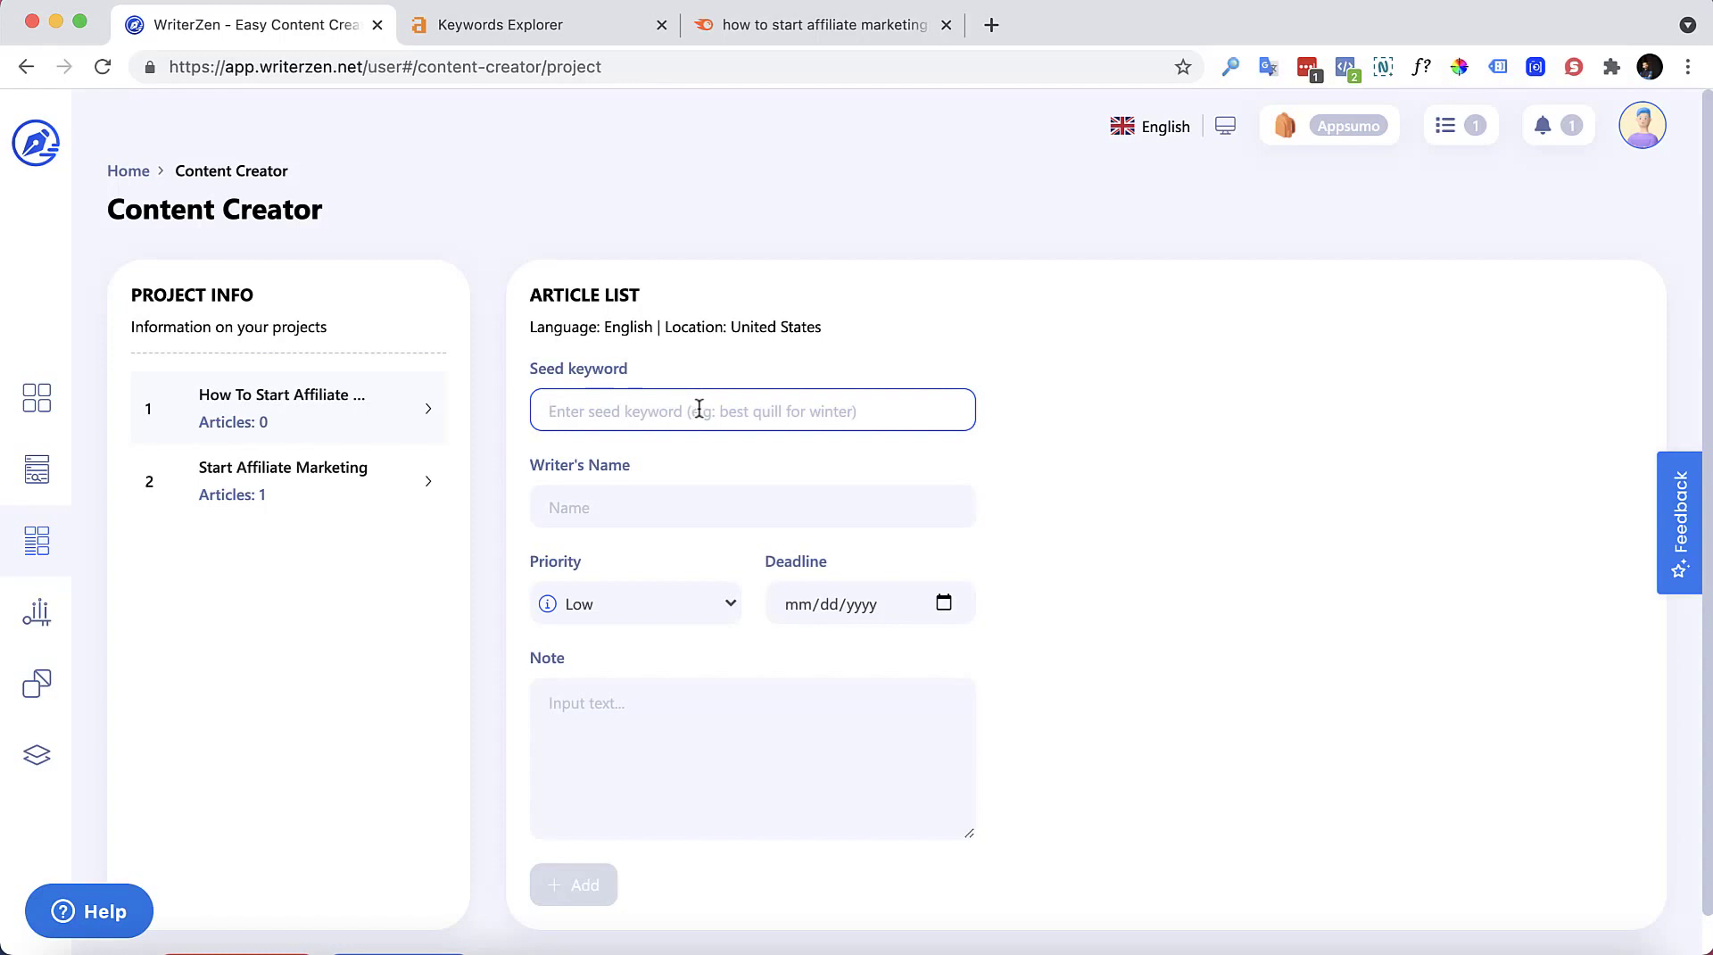
pyautogui.write('how to start affiliate marketing')
pyautogui.click(643, 516)
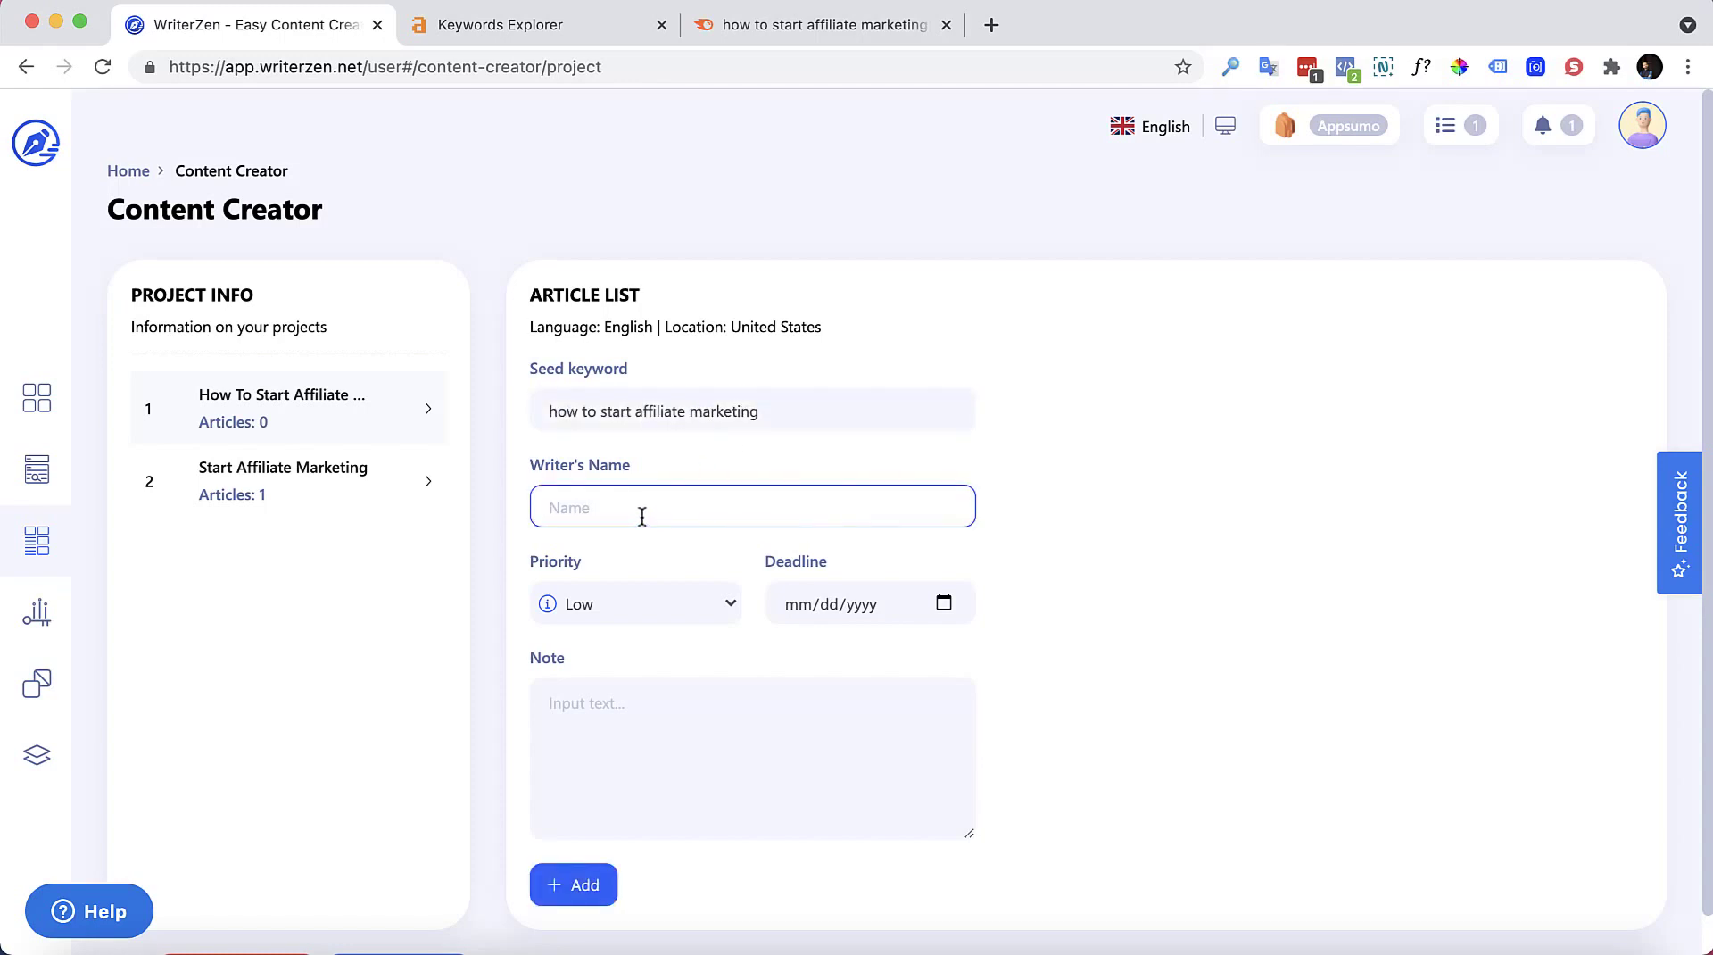
pyautogui.write('Kulwant')
pyautogui.click(667, 607)
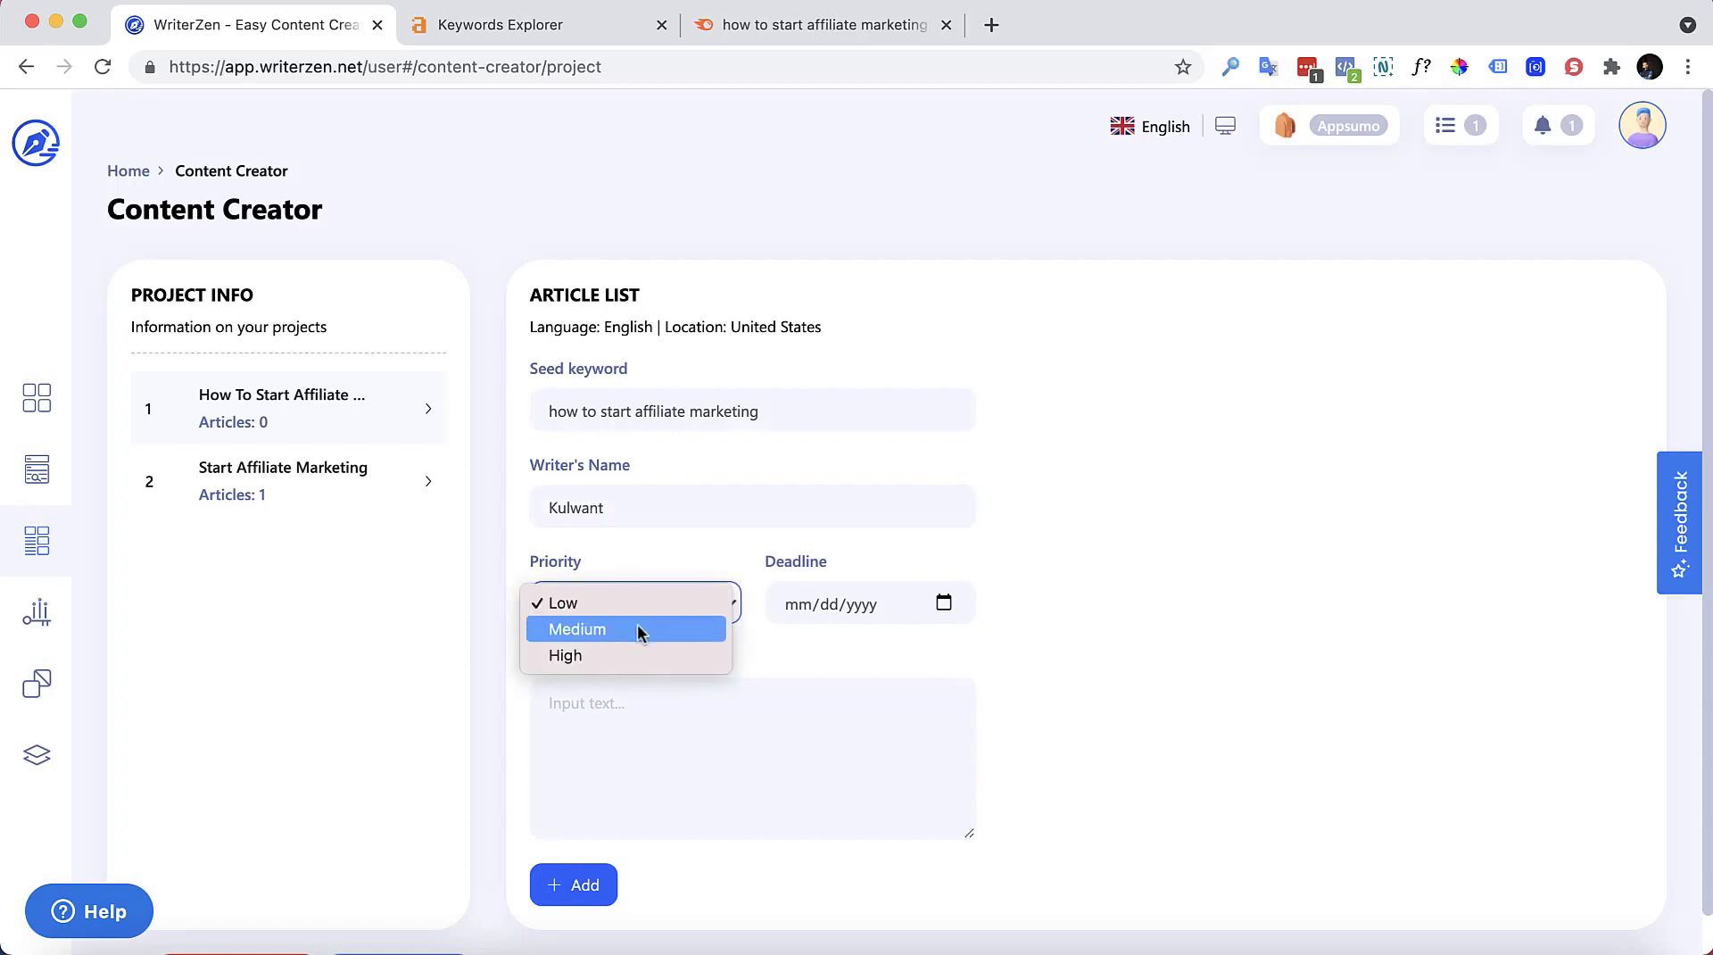
pyautogui.click(833, 563)
# Step: Set the article's deadline to 06/21/2021 and add the article to the project
pyautogui.click(938, 601)
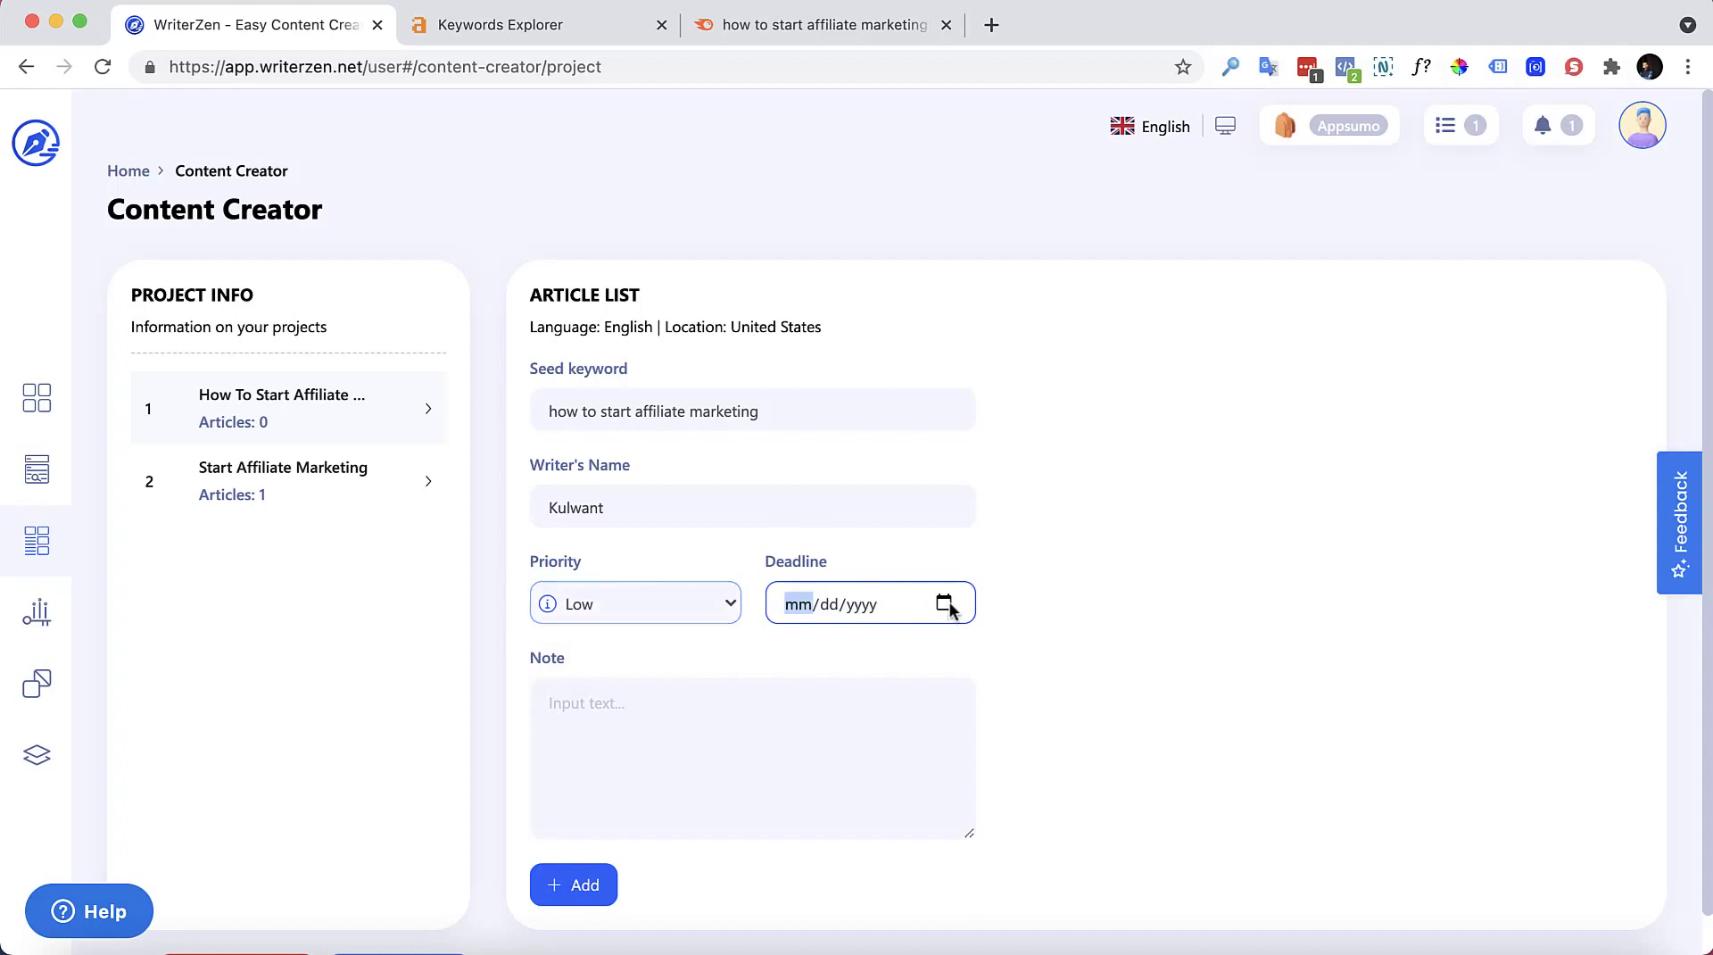
pyautogui.click(944, 604)
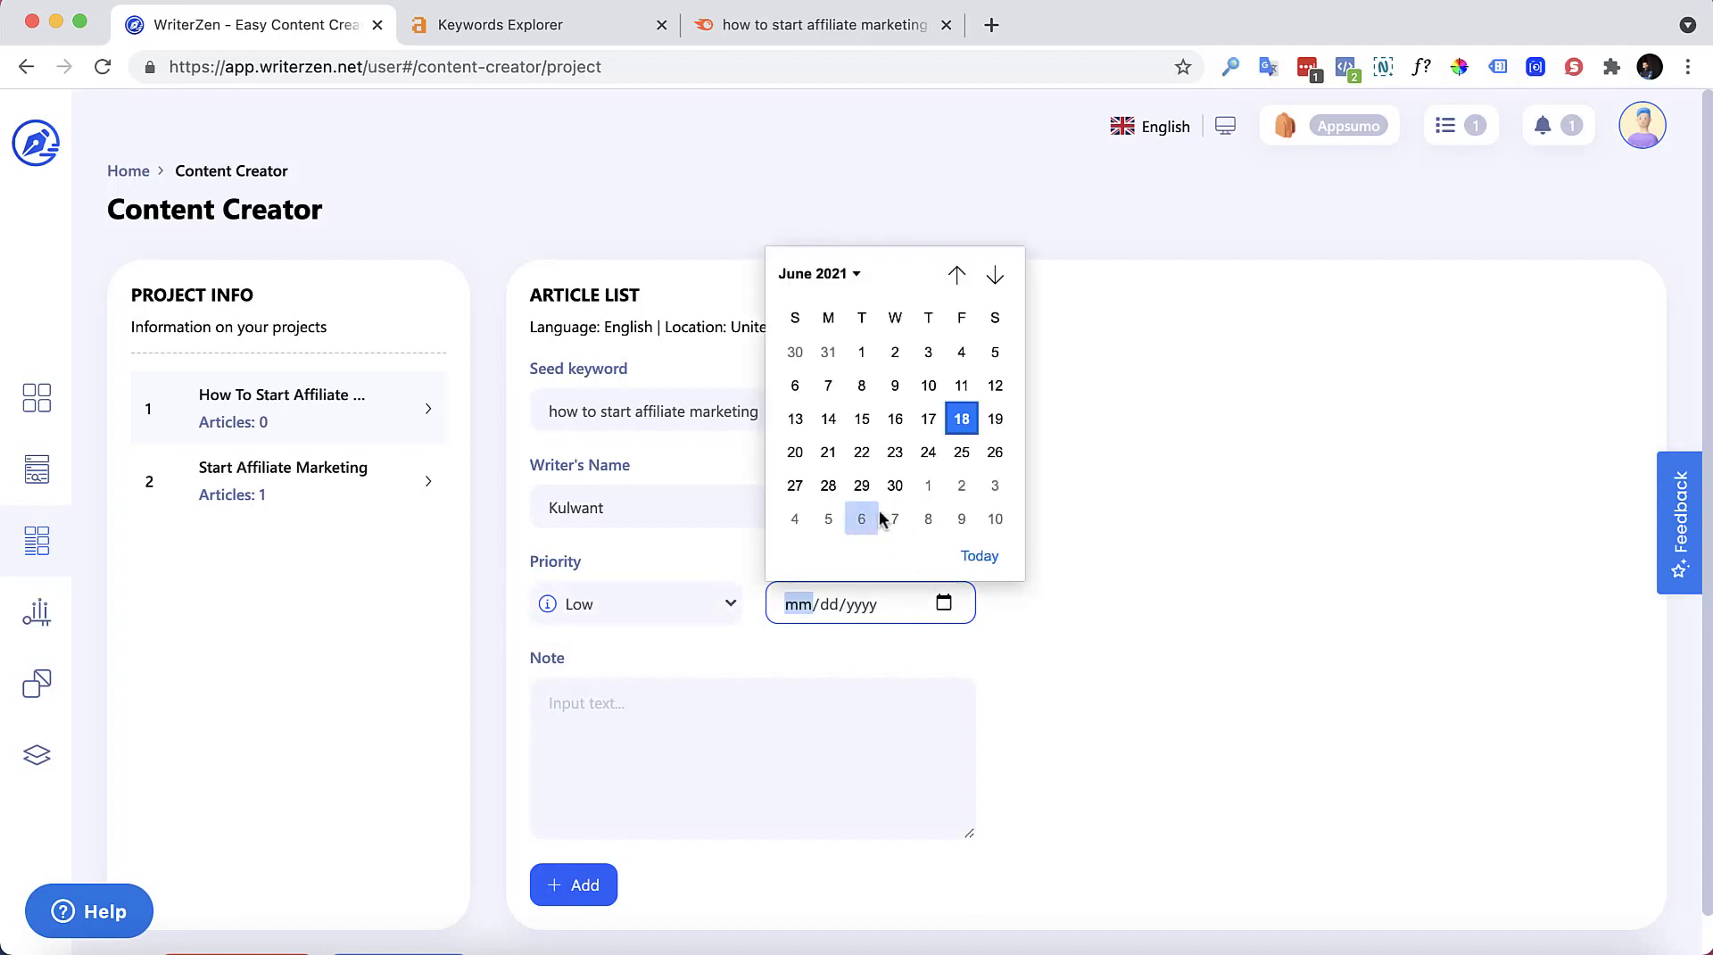
pyautogui.click(821, 453)
pyautogui.scroll(-1, 619, 791)
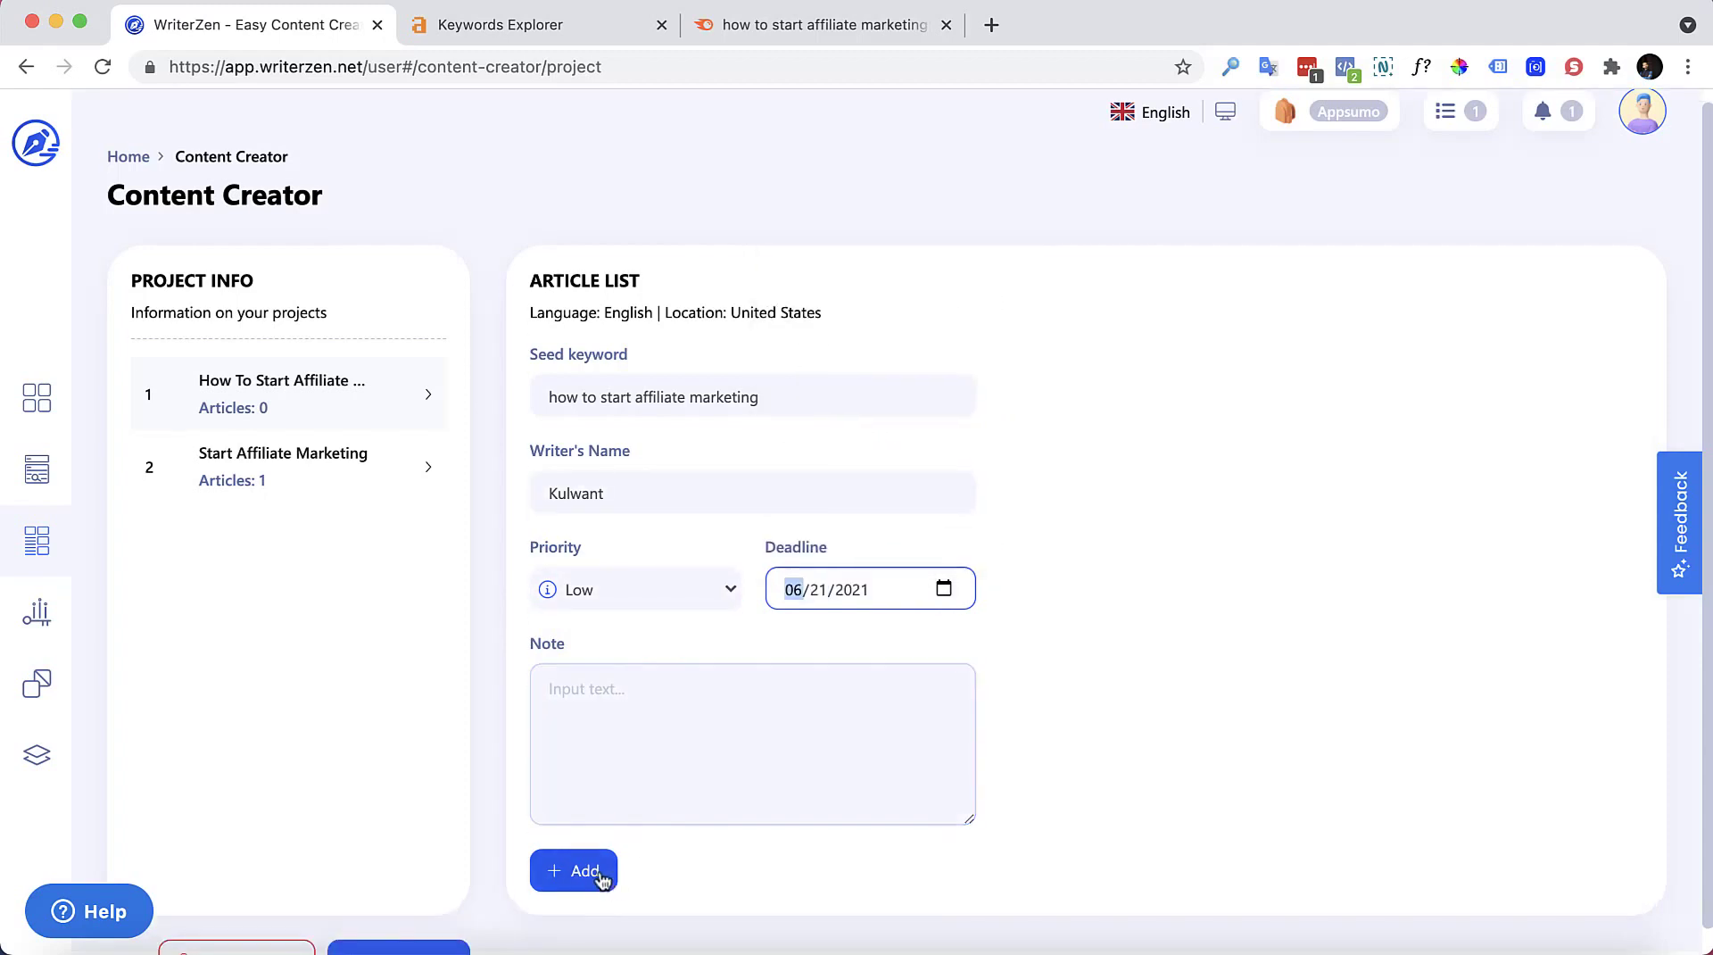
pyautogui.click(598, 874)
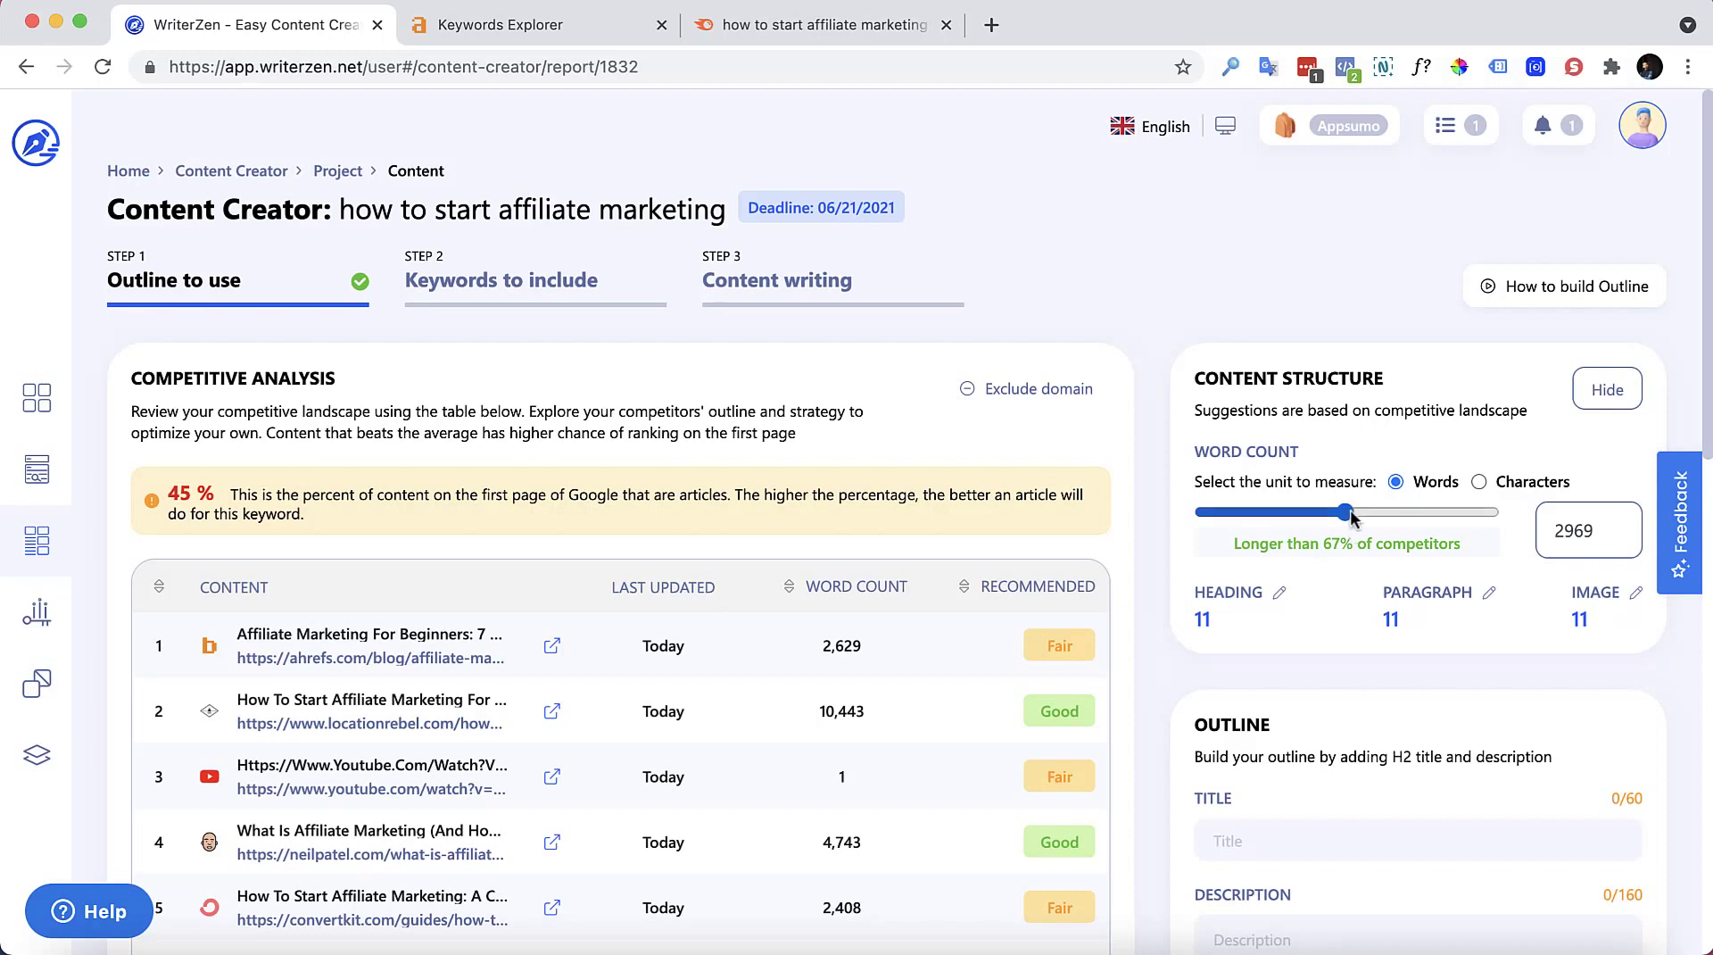
# Step: Raise the article's target word count to 5077 words and look through the ten competitors in the competitive analysis
pyautogui.moveTo(1349, 523); pyautogui.dragTo(1448, 523)
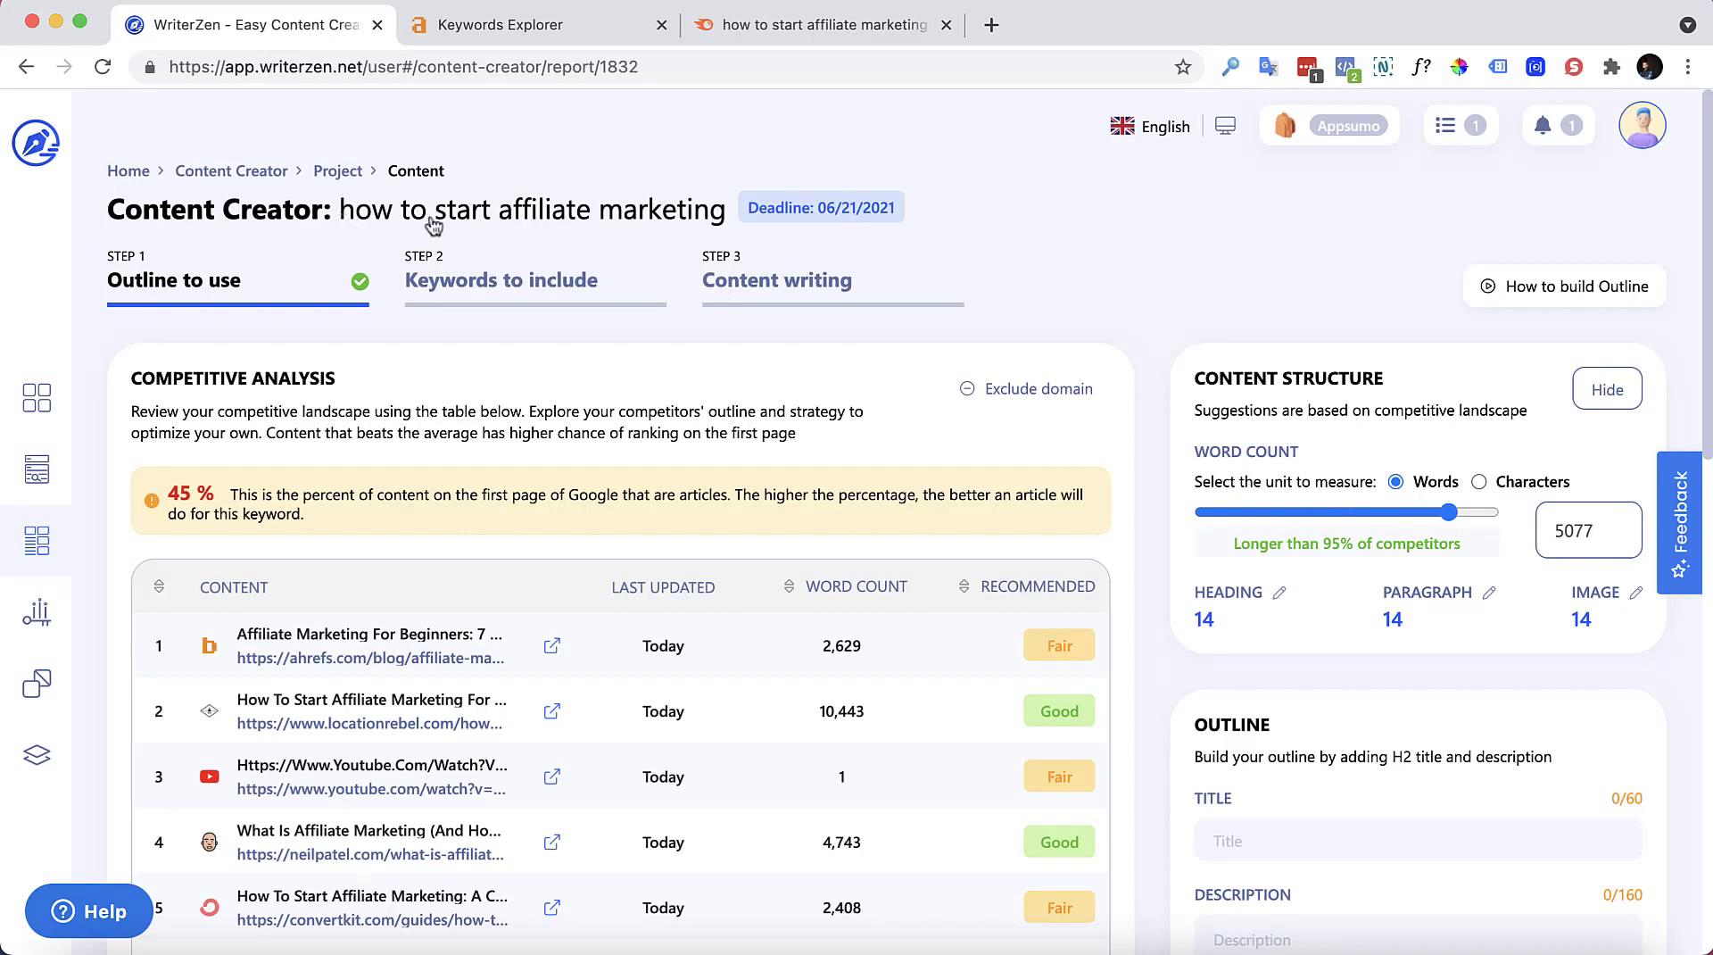
pyautogui.scroll(-1, 954, 401)
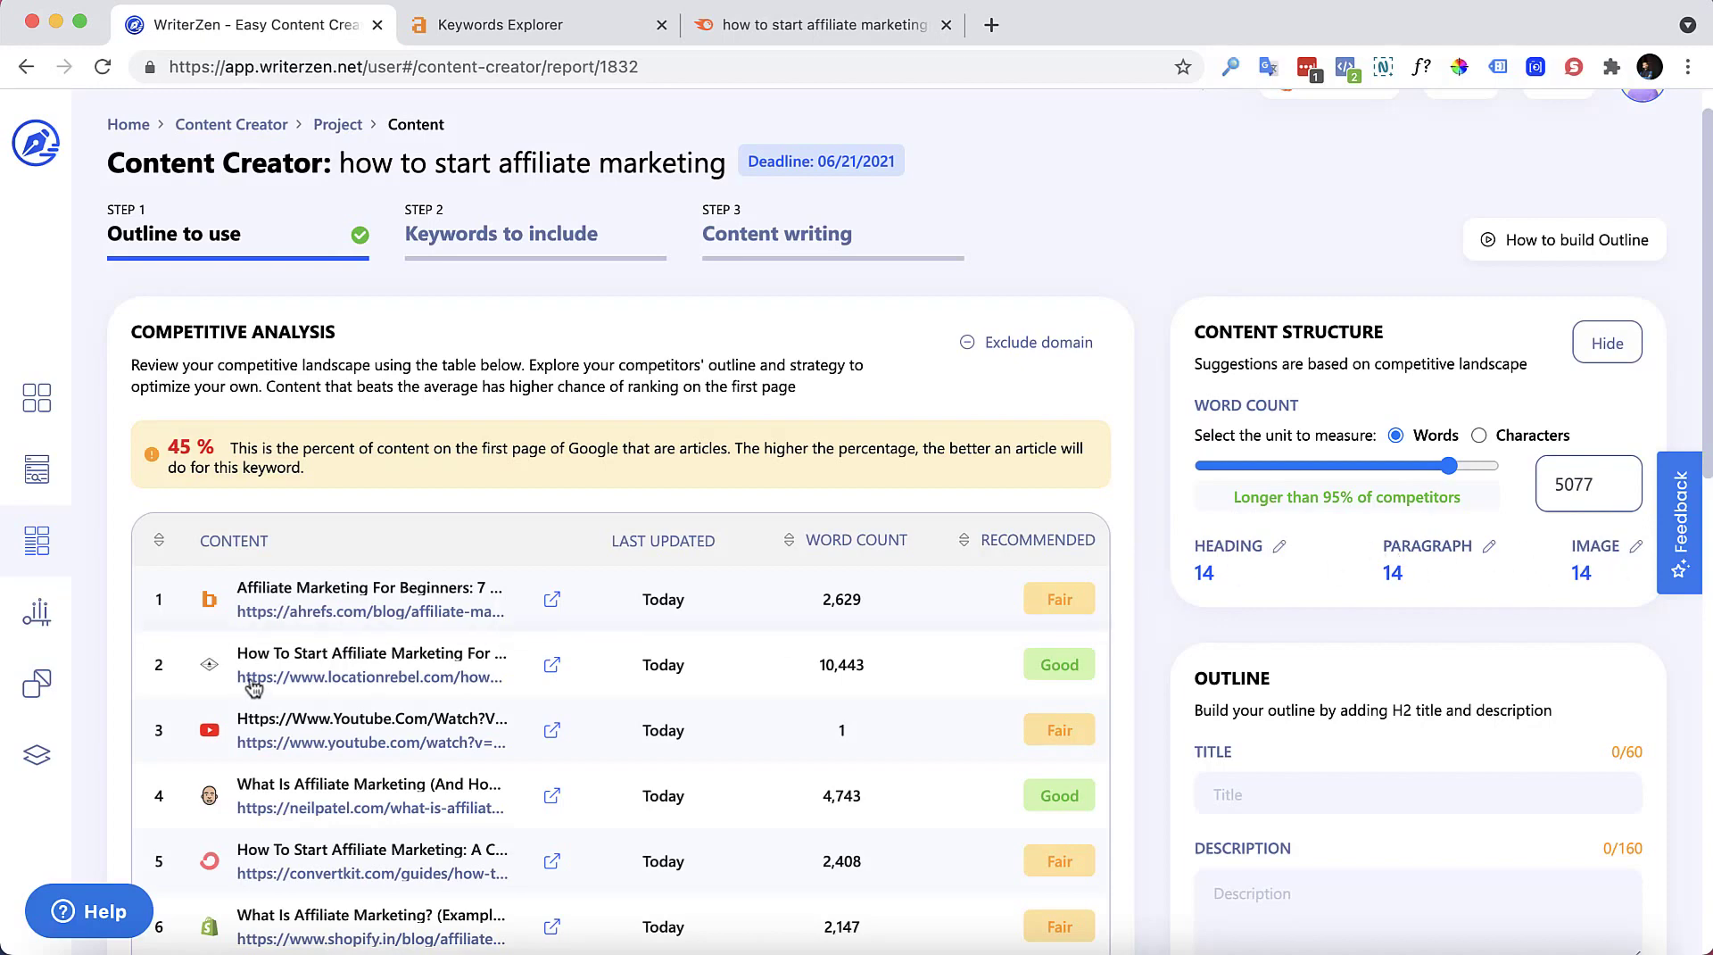
pyautogui.scroll(-2, 267, 691)
pyautogui.scroll(-15, 669, 482)
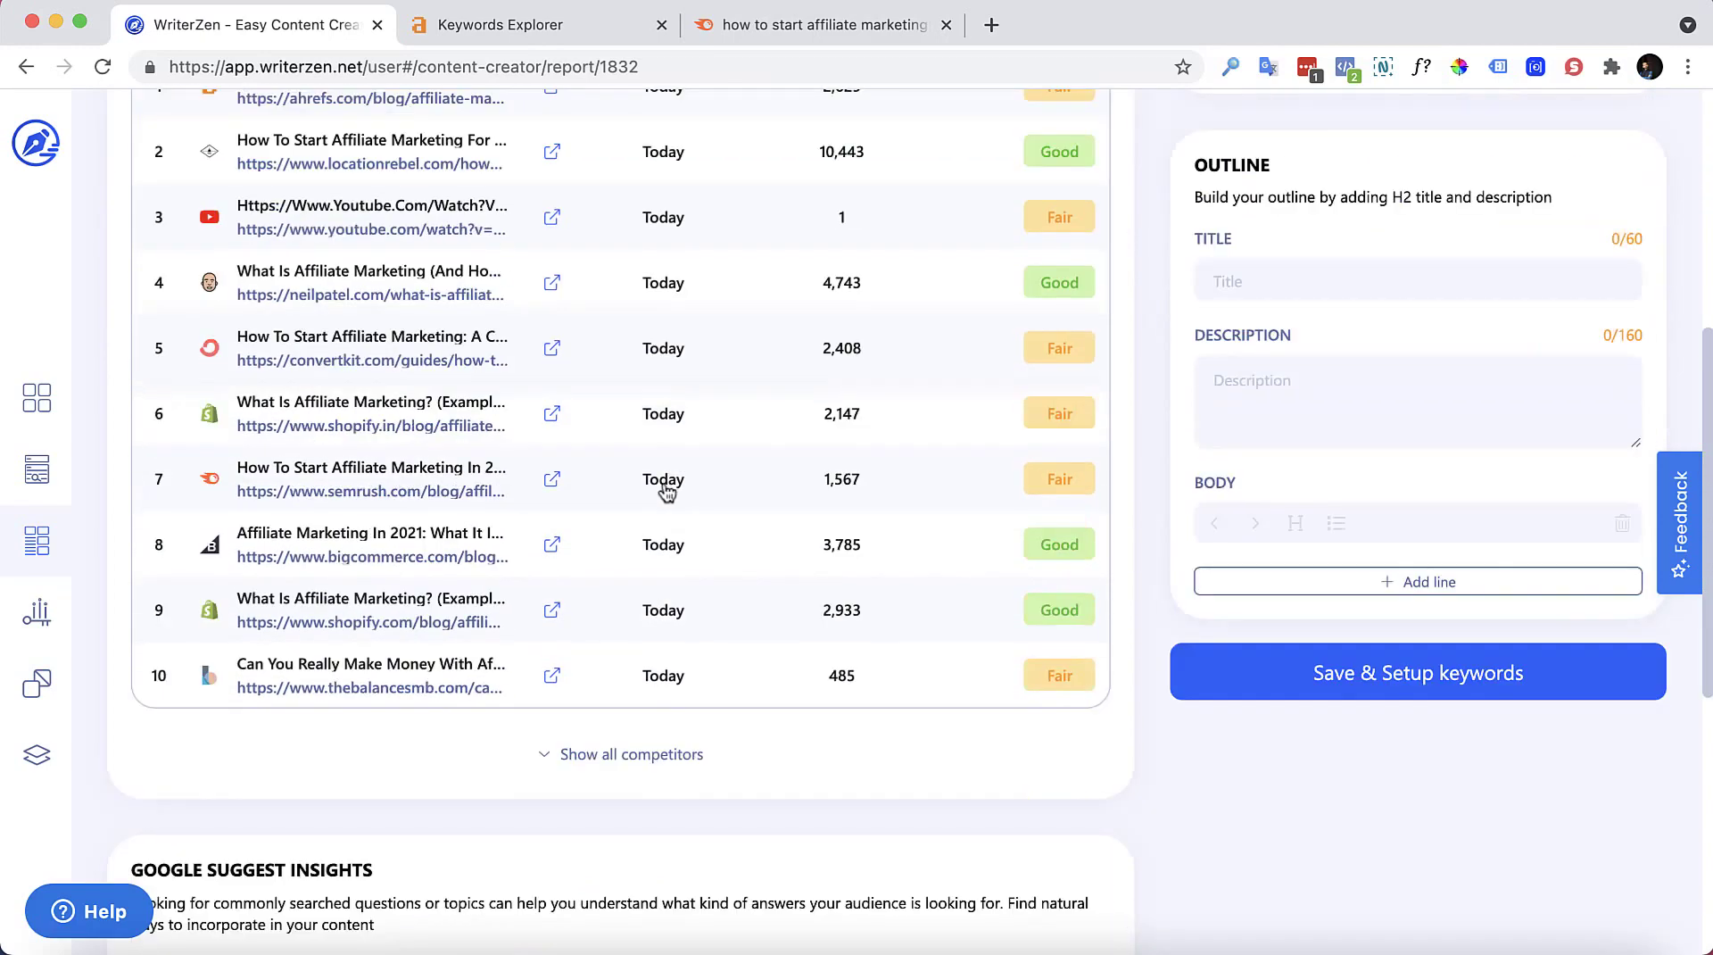
# Step: Look through the Google Suggest Insights, covering the questions people also ask and the topics people discuss
pyautogui.scroll(-1, 678, 546)
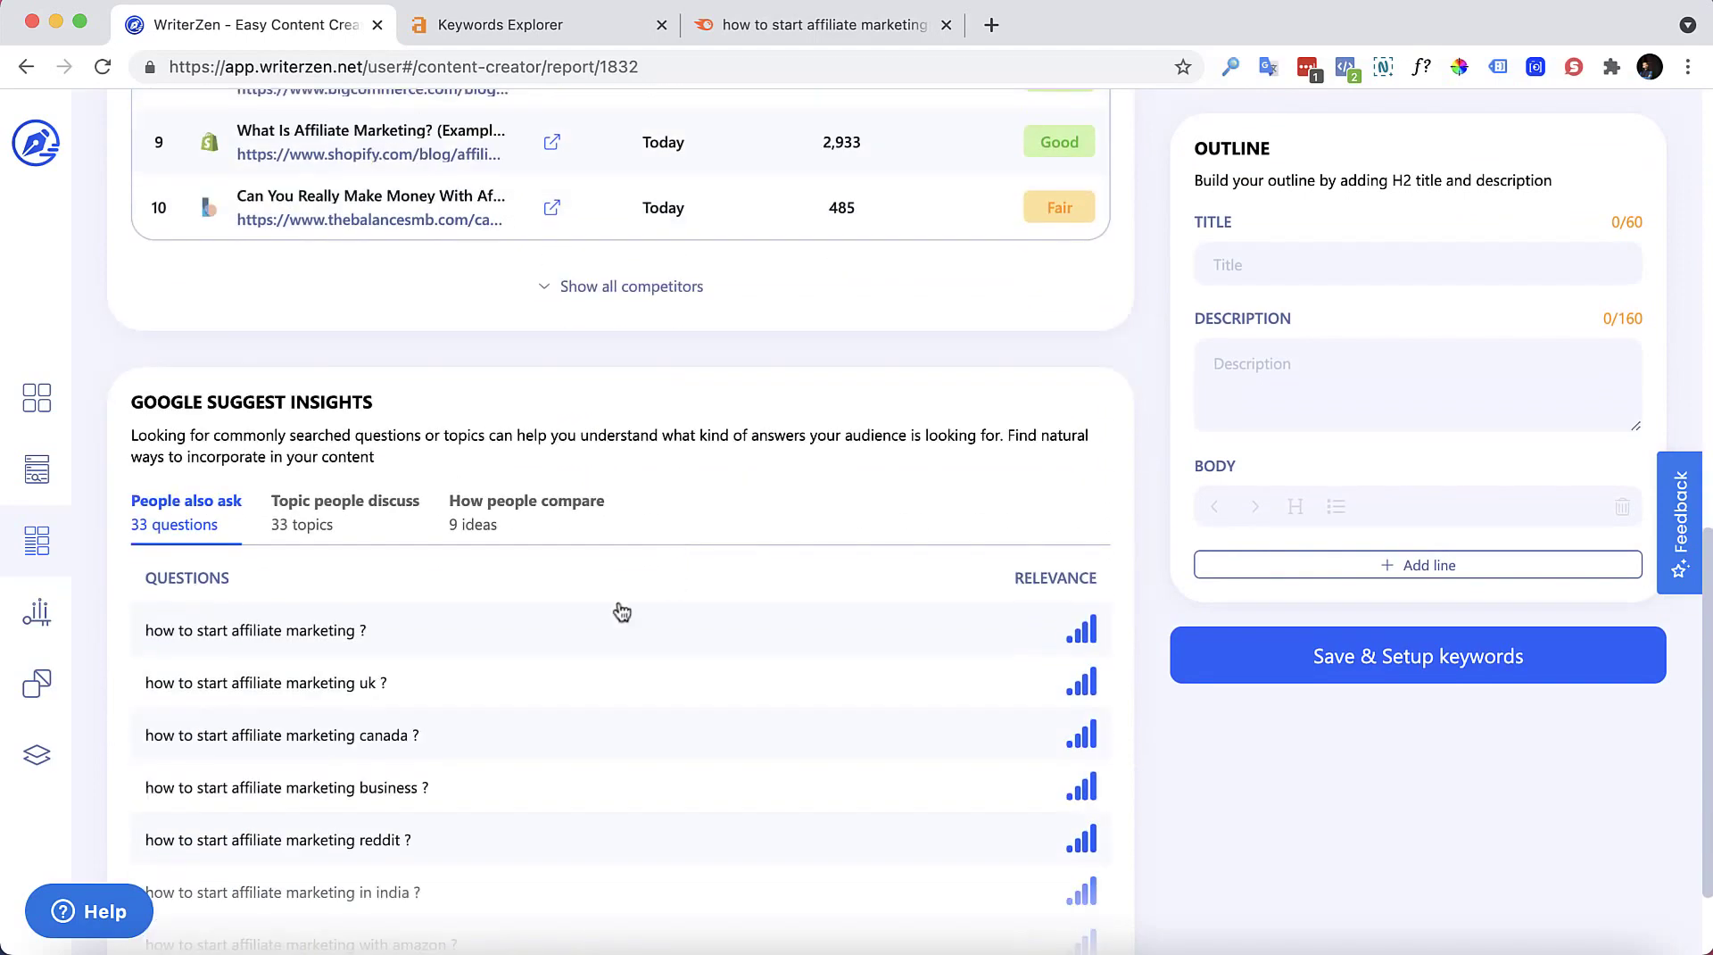
pyautogui.scroll(-2, 426, 544)
pyautogui.scroll(-1, 385, 479)
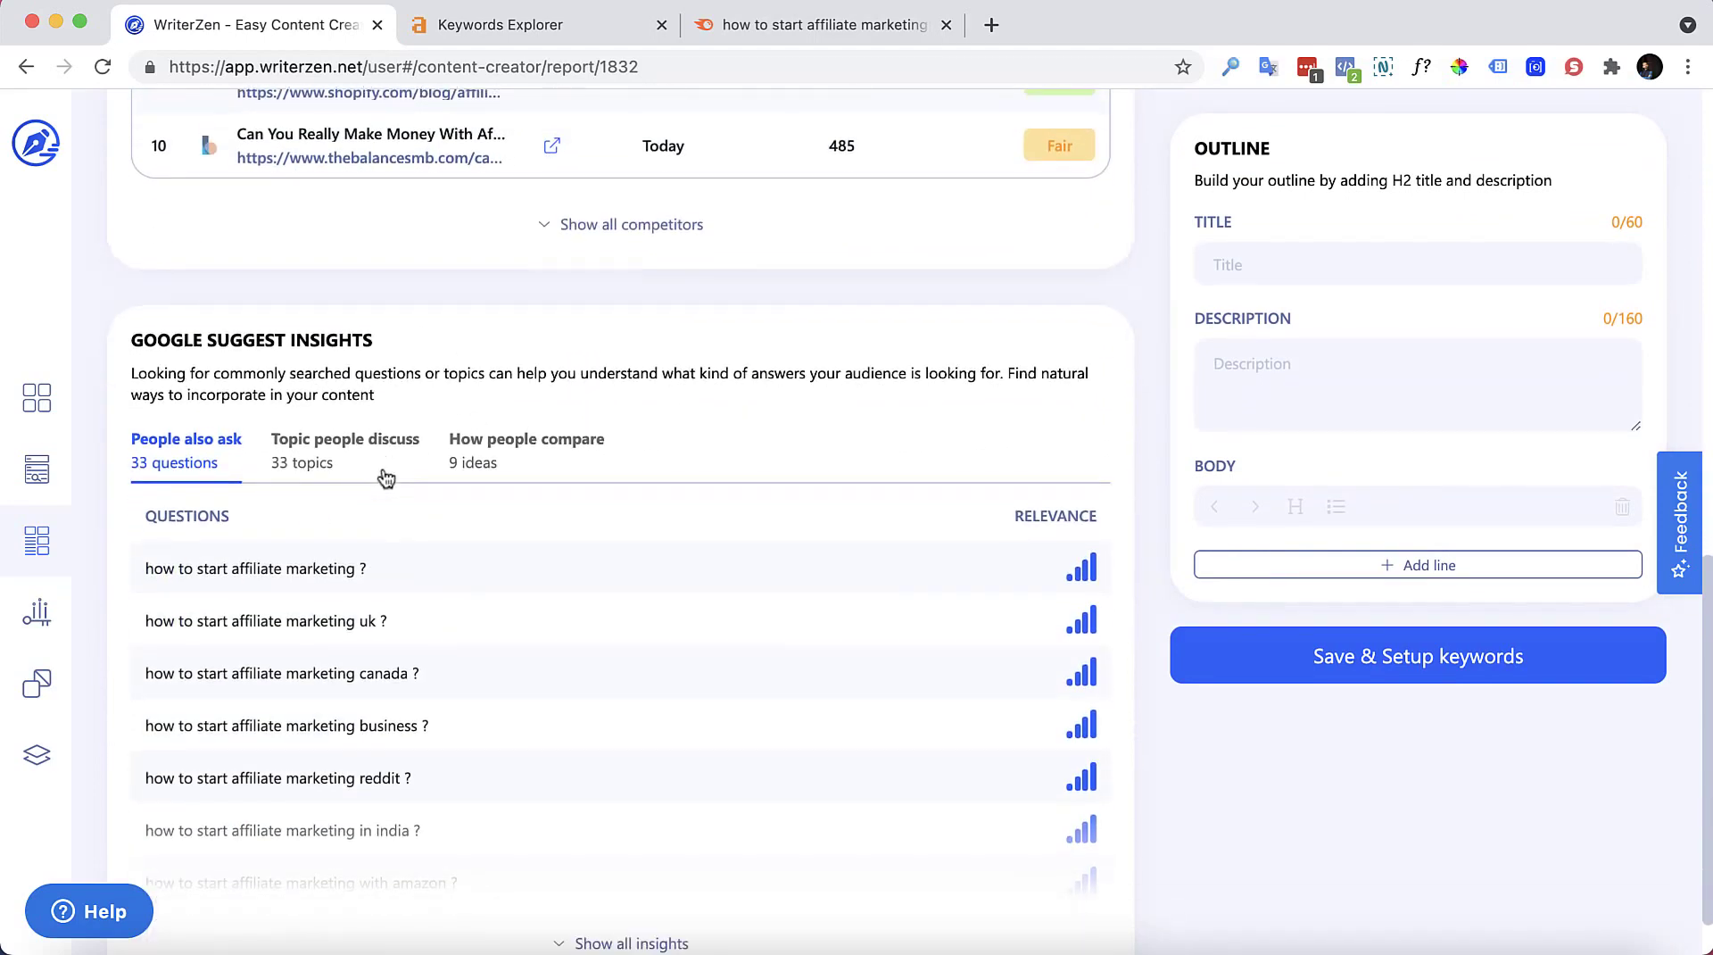
pyautogui.click(294, 427)
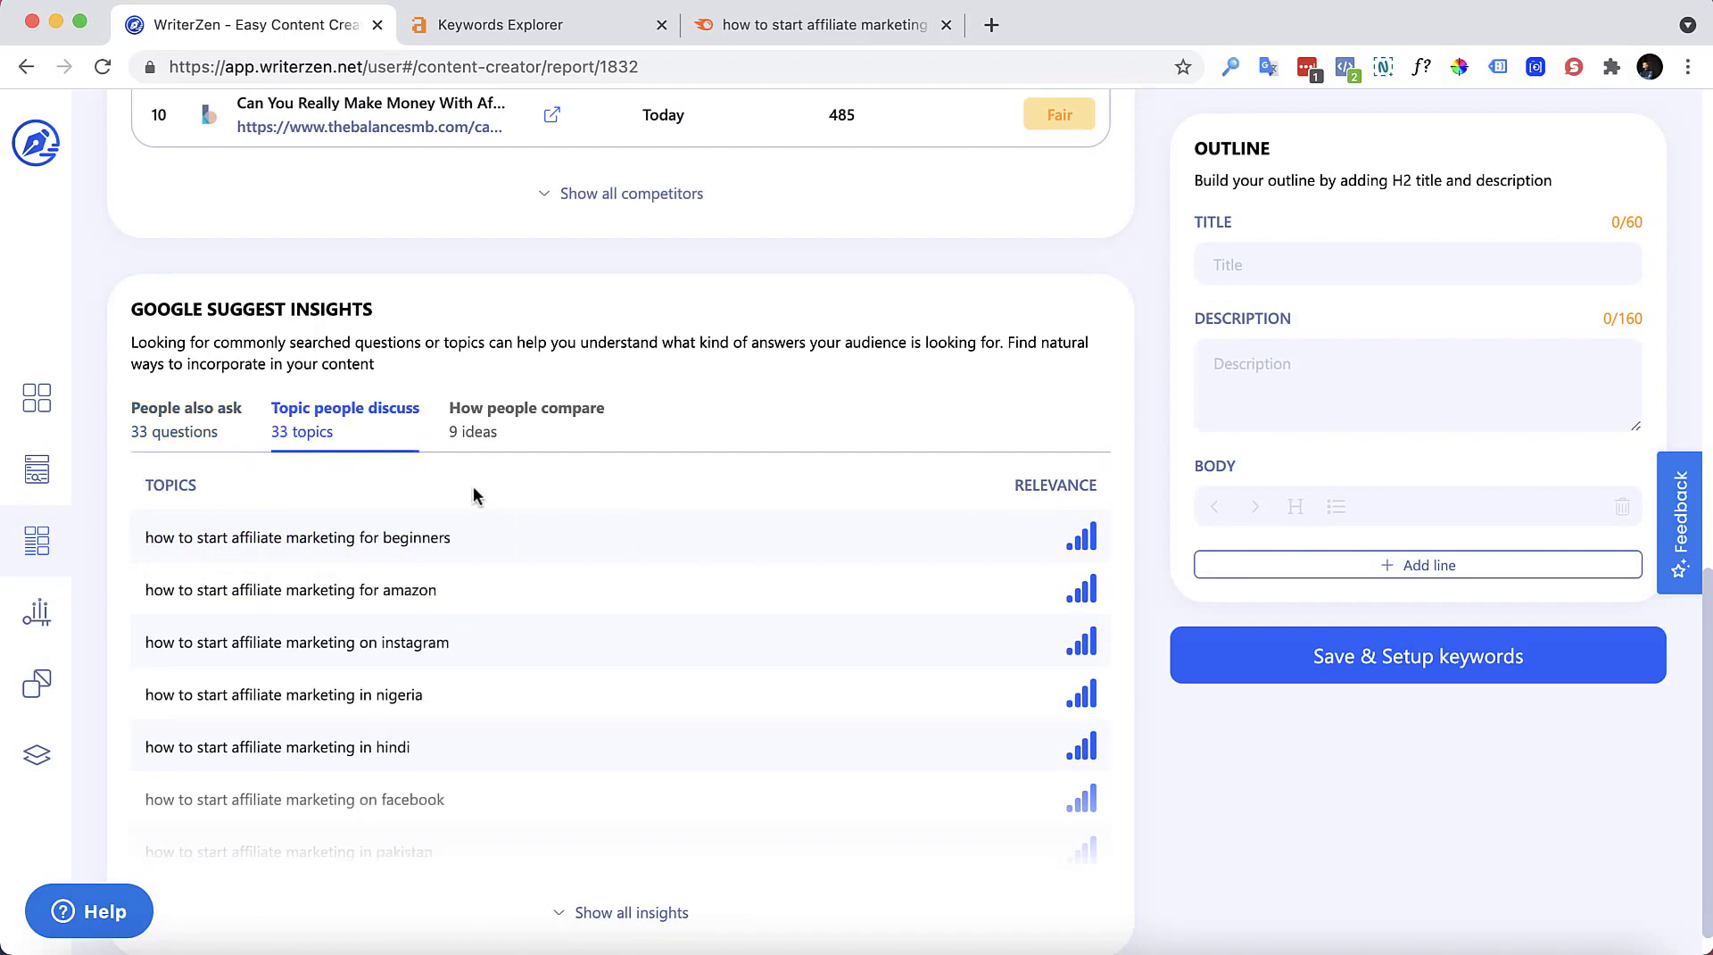
pyautogui.scroll(-1, 366, 553)
# Step: Add "What is affiliate marketing?", "How does affiliate marketing work?" and "How to get started with affiliate marketing" from the Ahrefs competitor's outline to the article body
pyautogui.scroll(8, 385, 635)
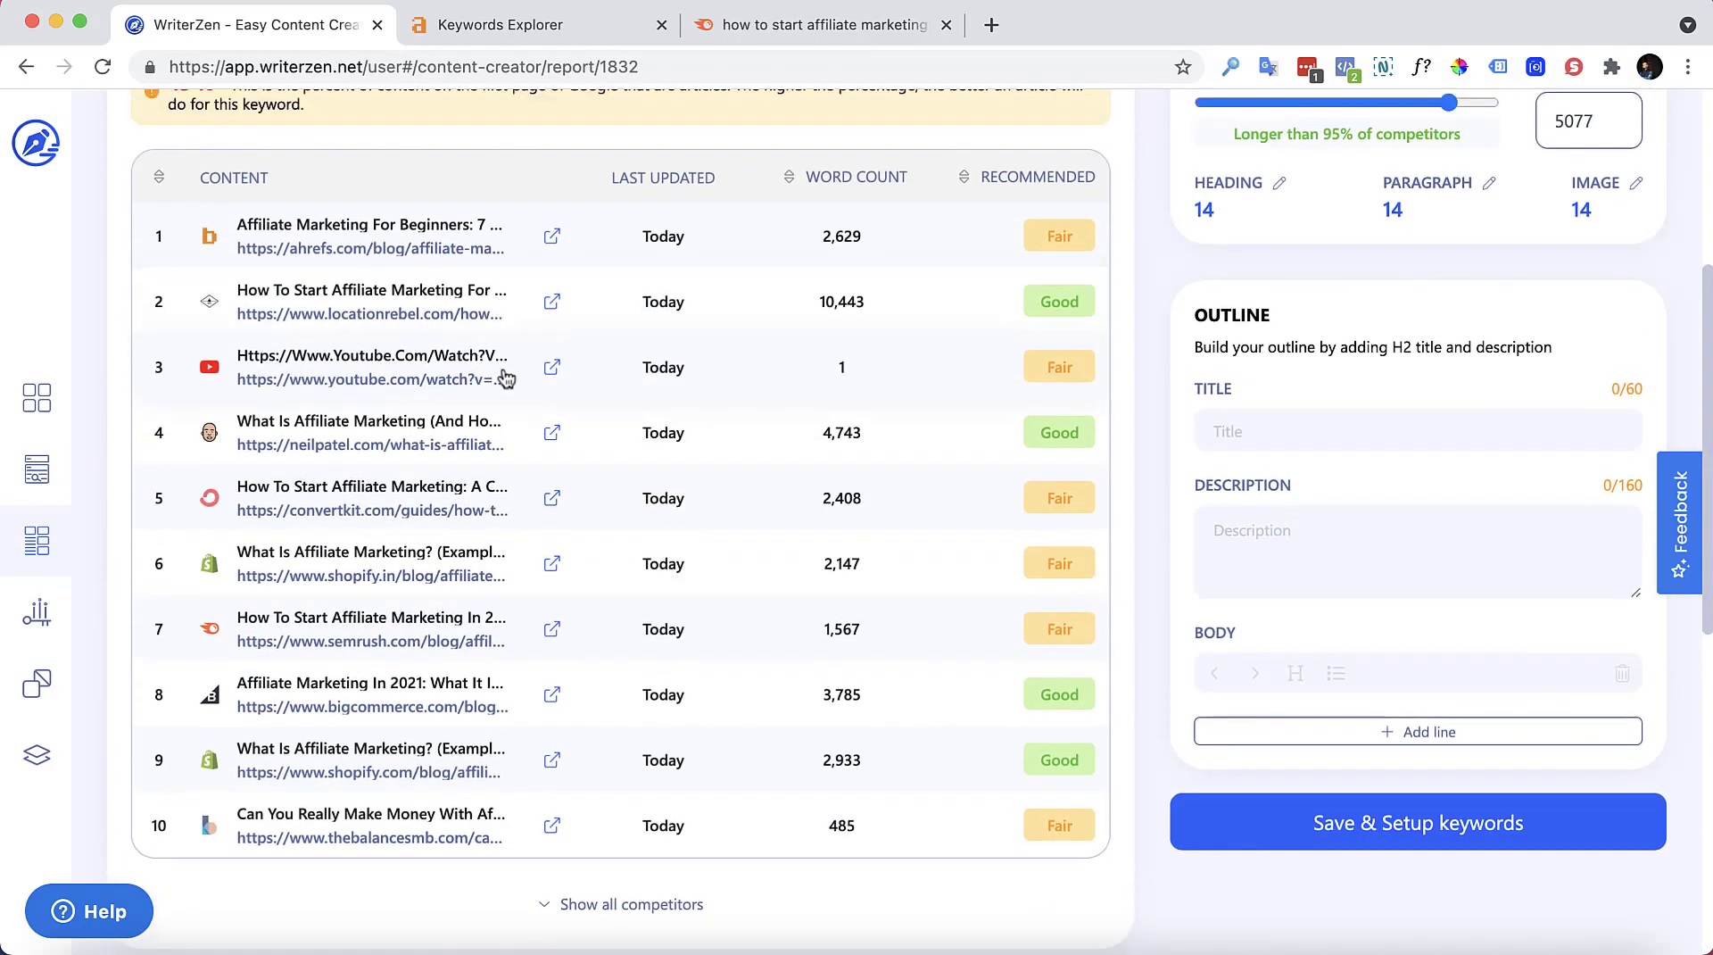
pyautogui.scroll(2, 589, 362)
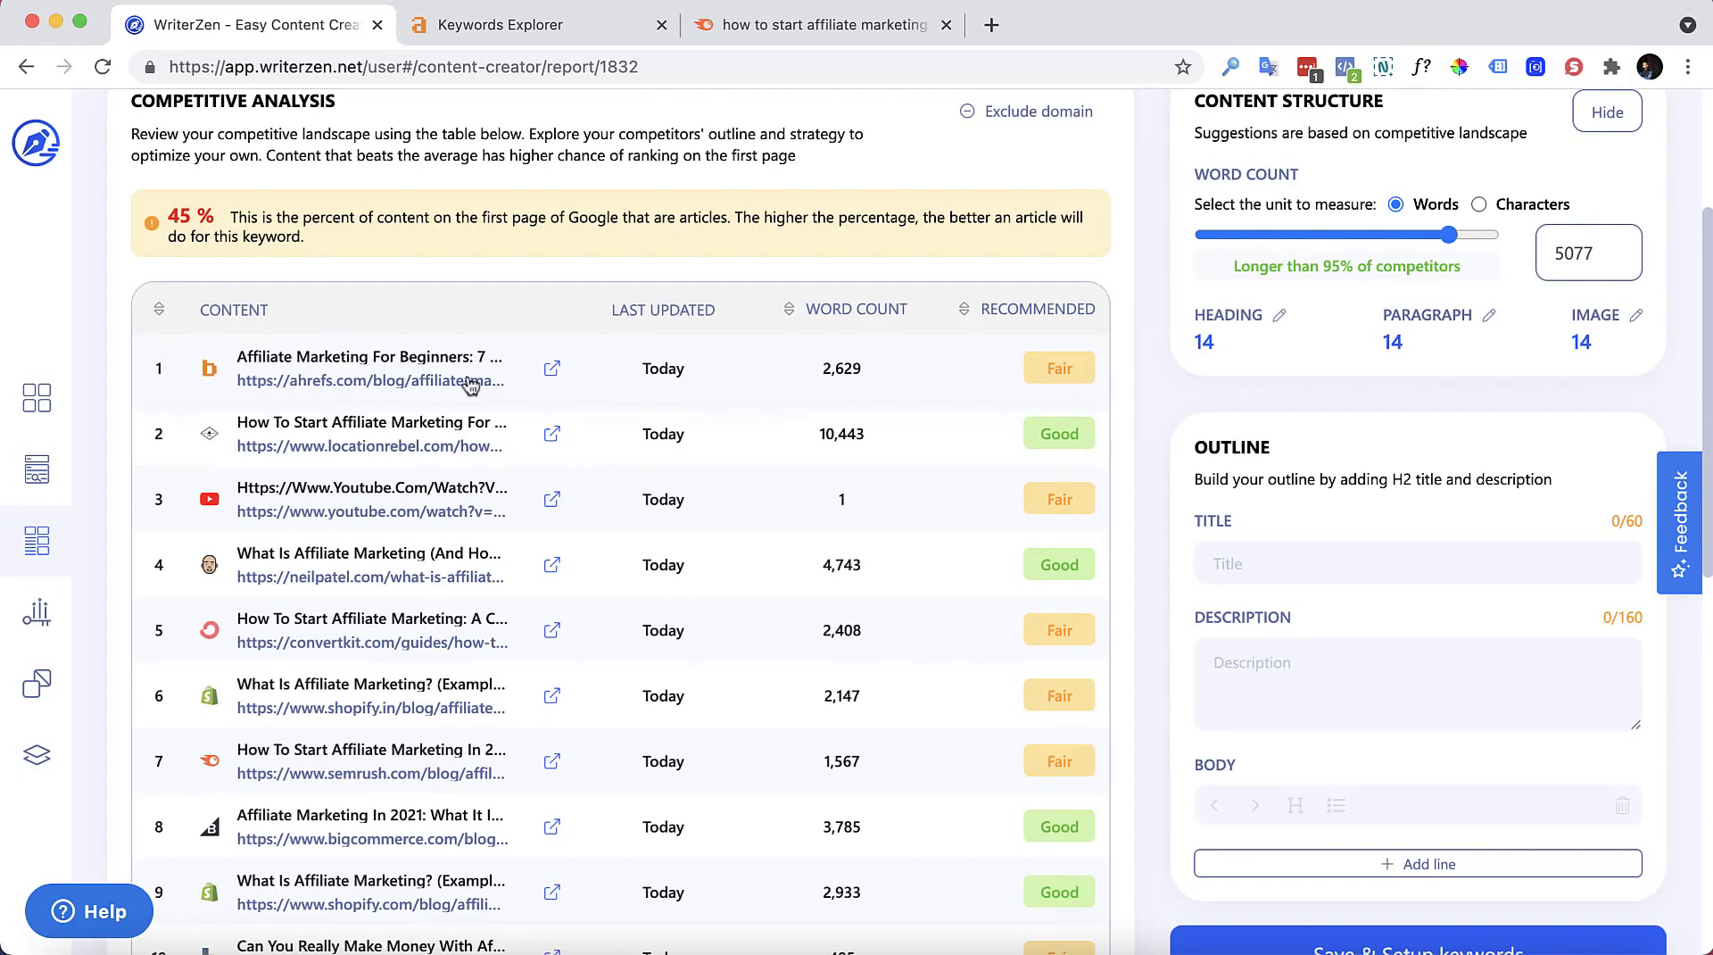
pyautogui.click(738, 375)
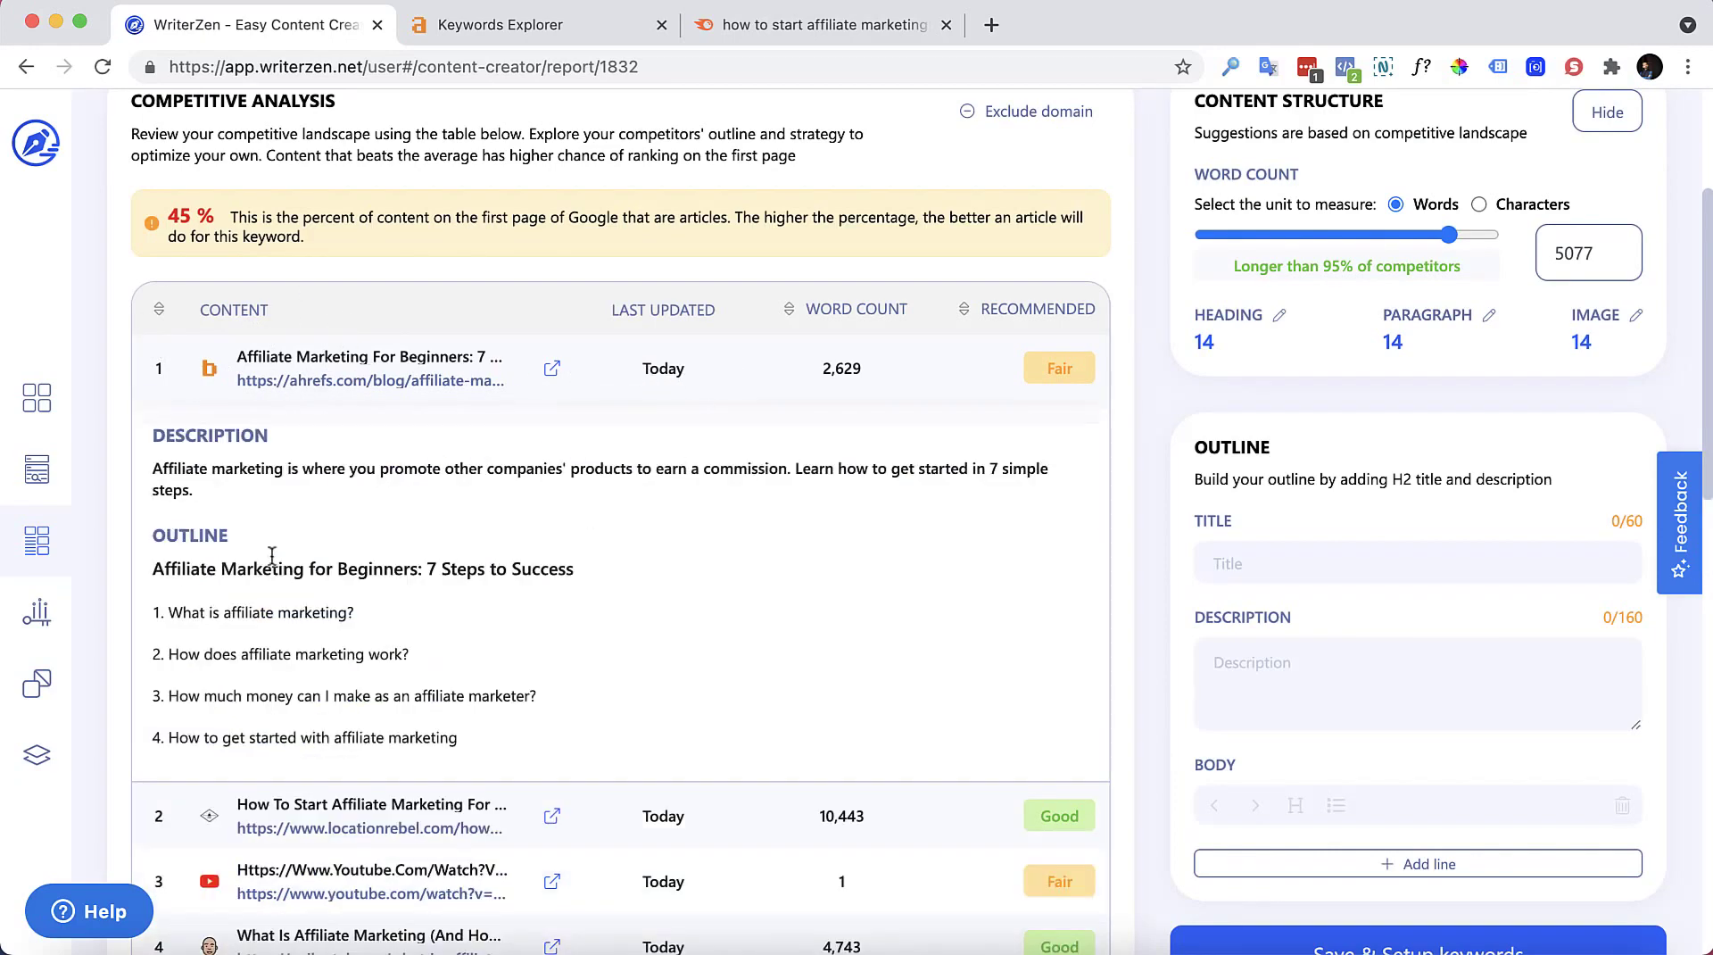
pyautogui.scroll(-2, 272, 555)
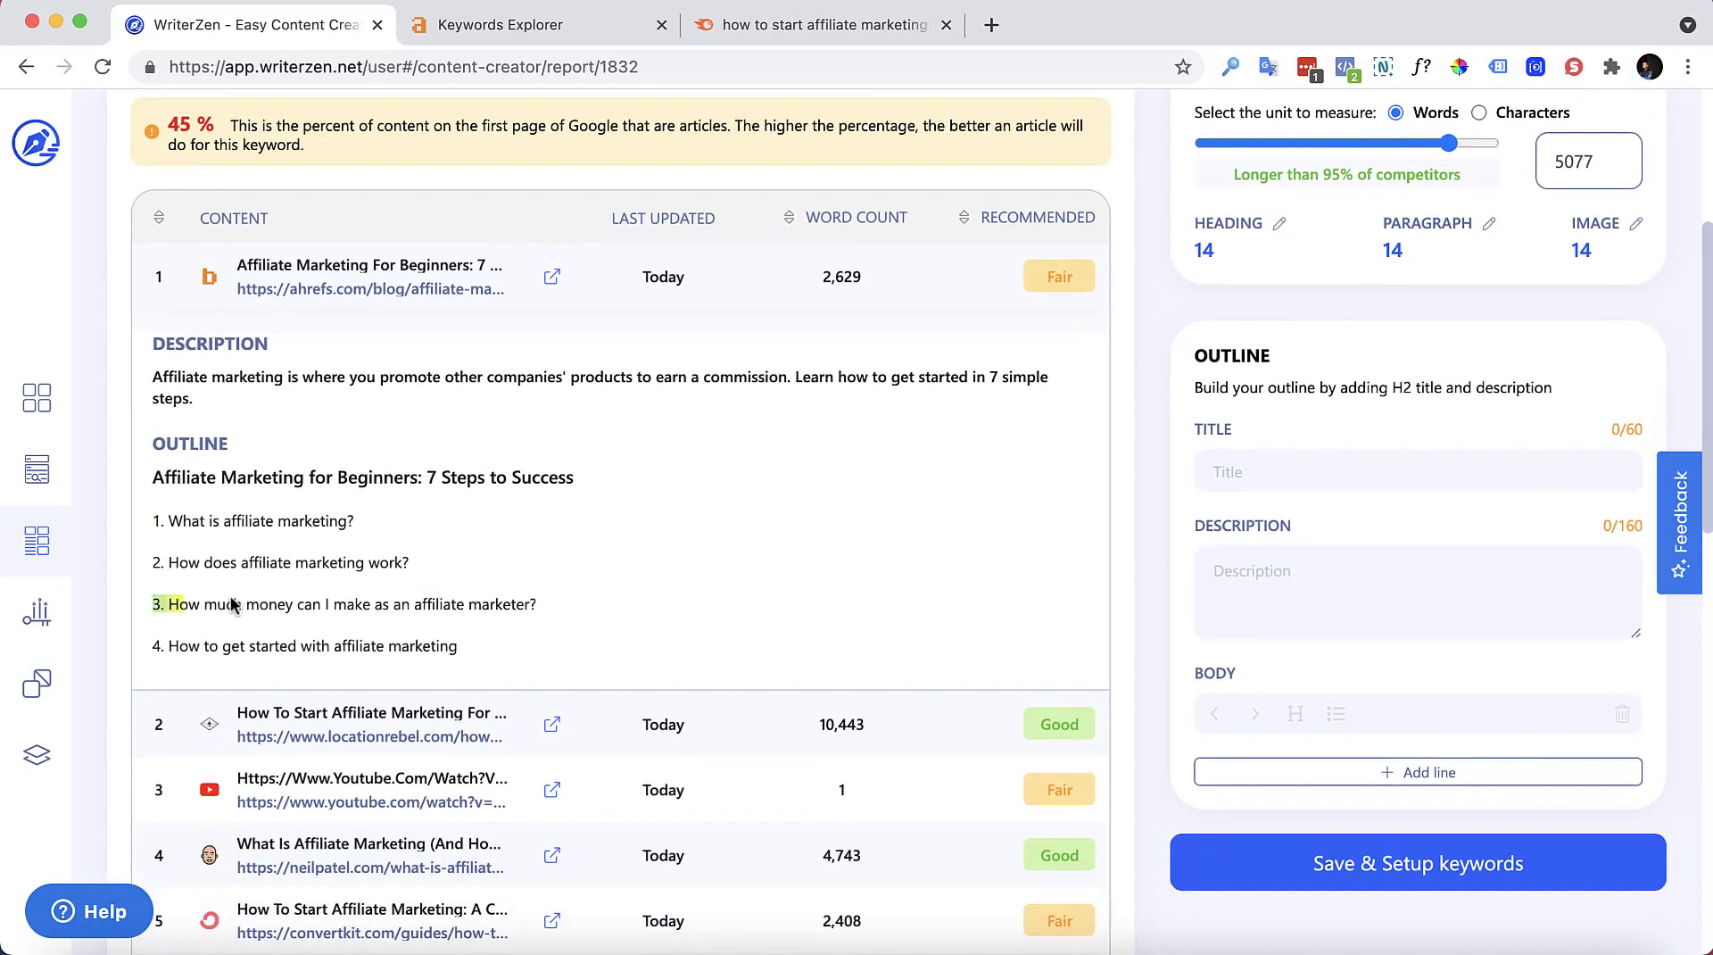
pyautogui.scroll(-1, 230, 598)
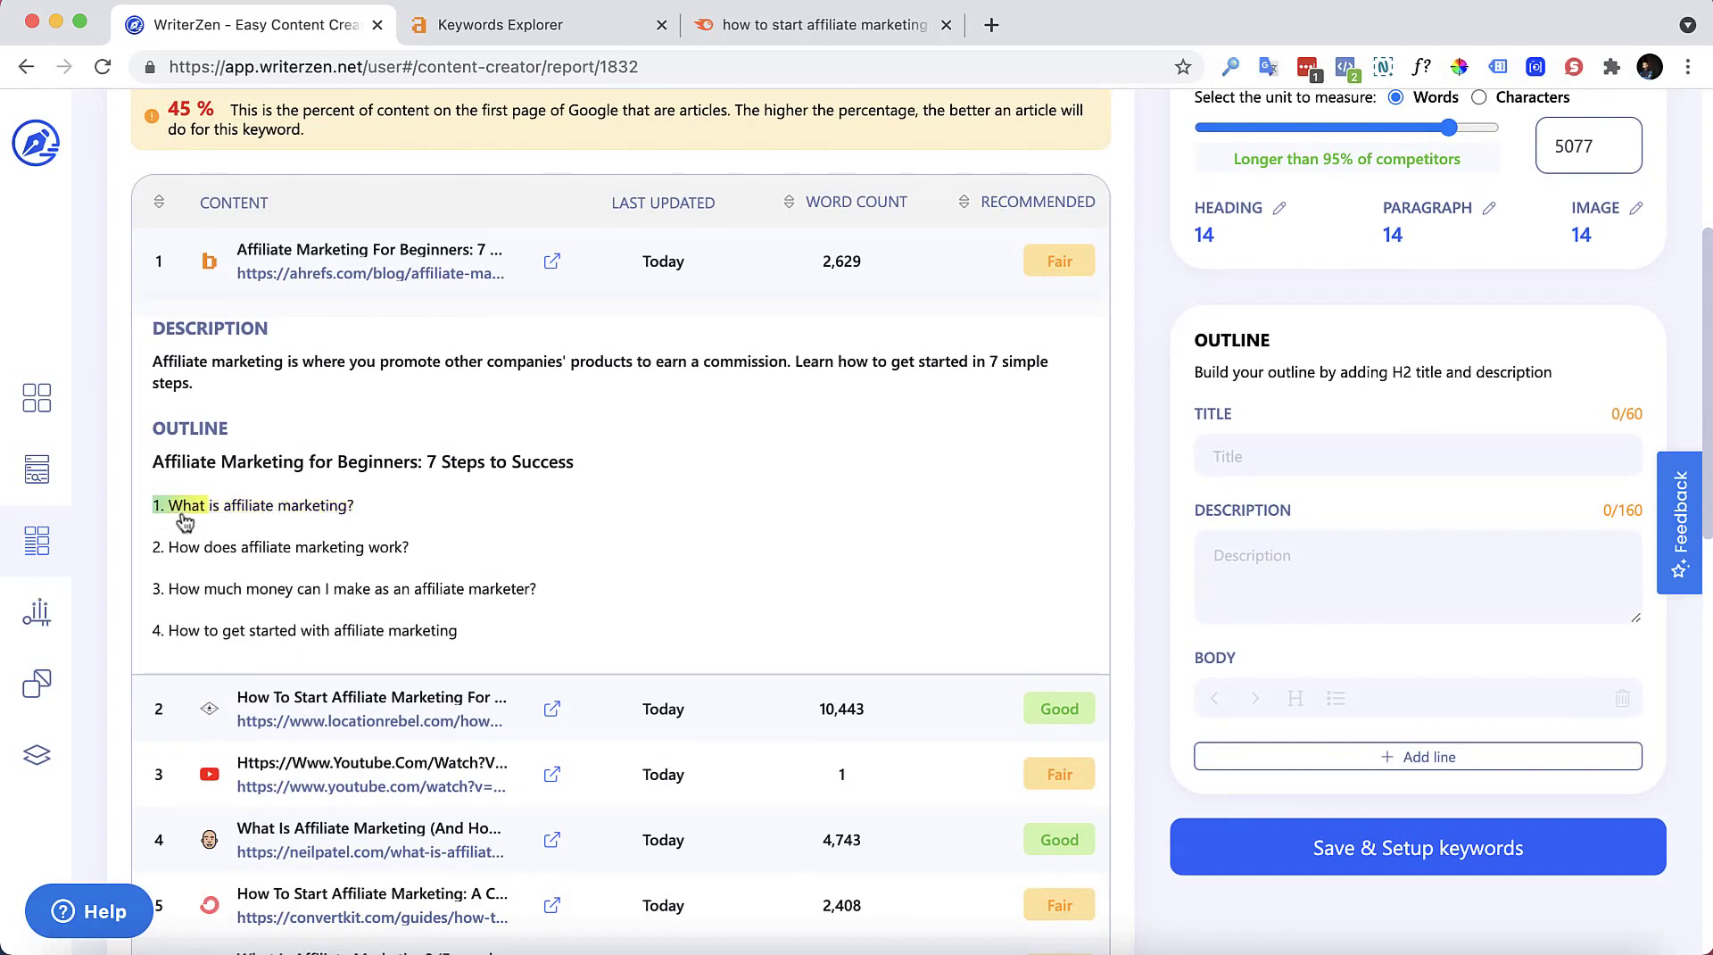
pyautogui.click(241, 518)
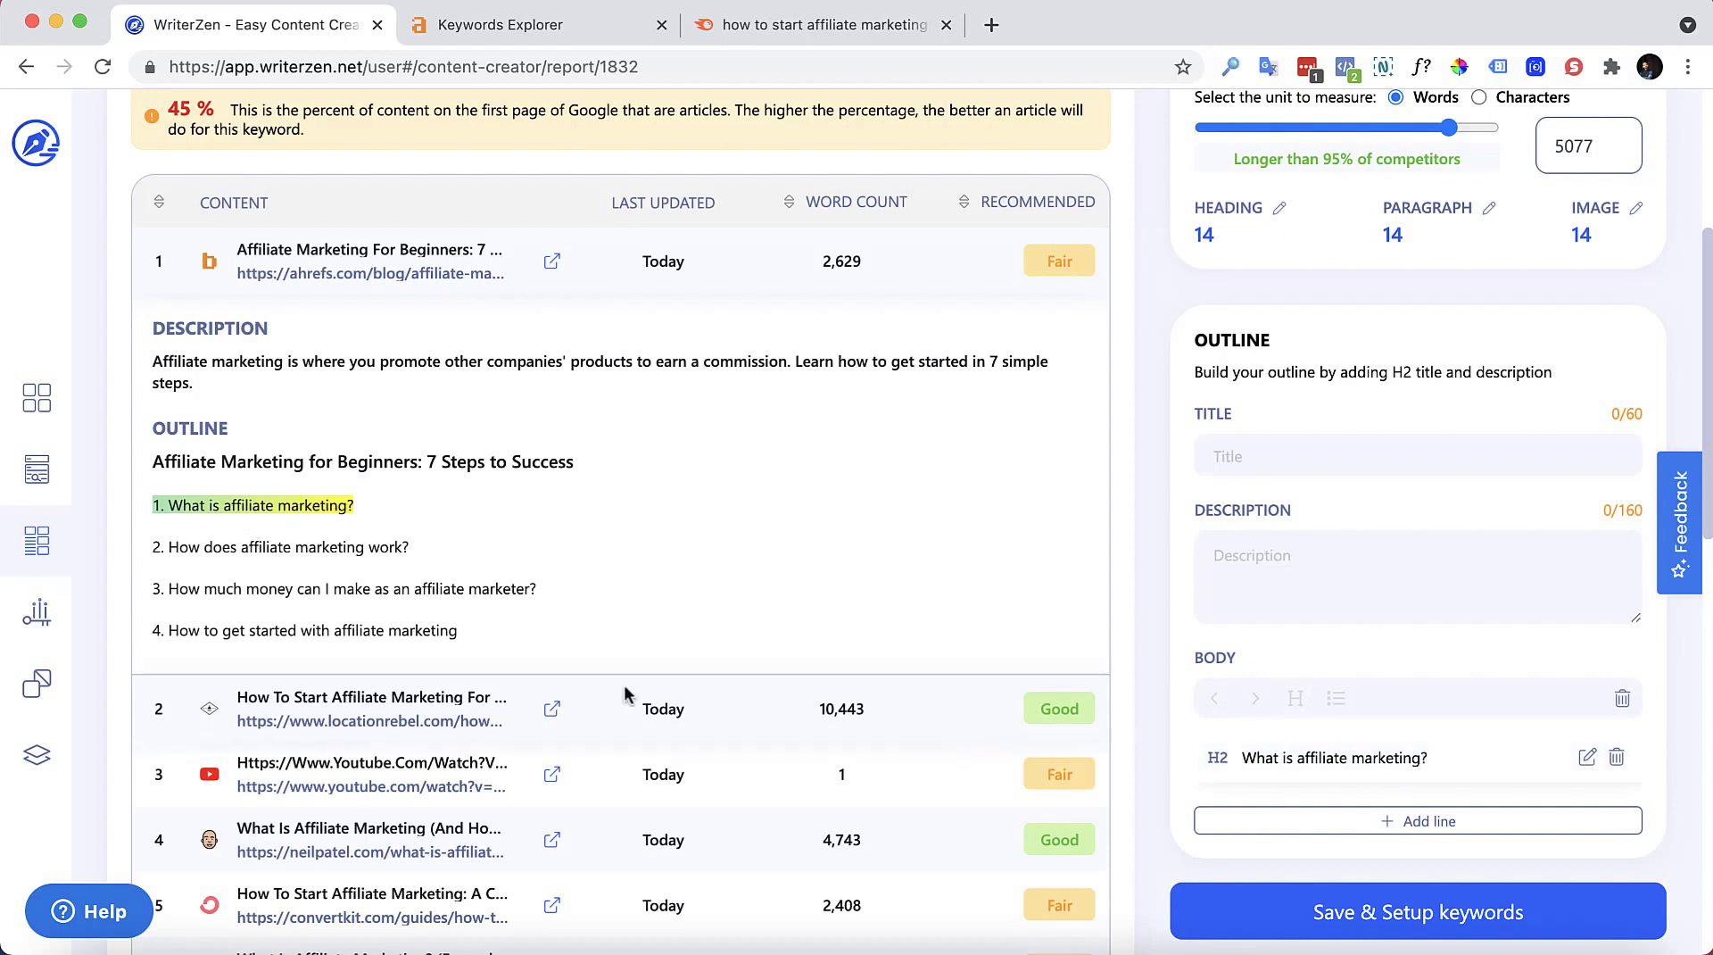
pyautogui.click(242, 549)
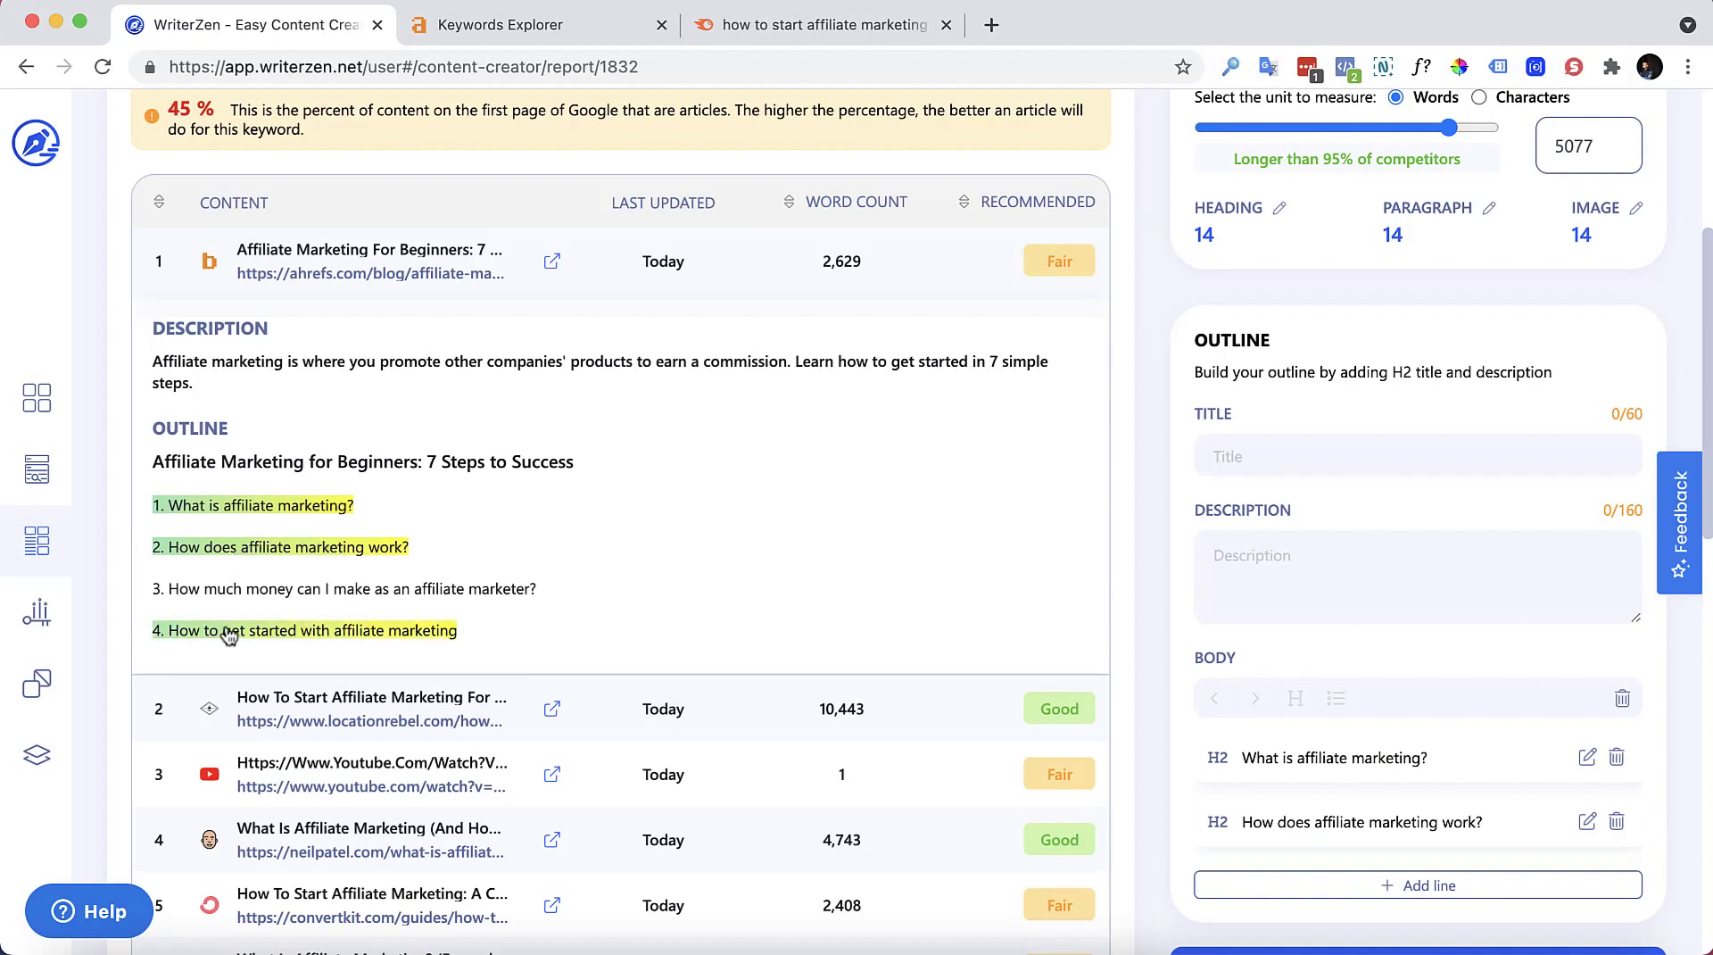
pyautogui.click(364, 633)
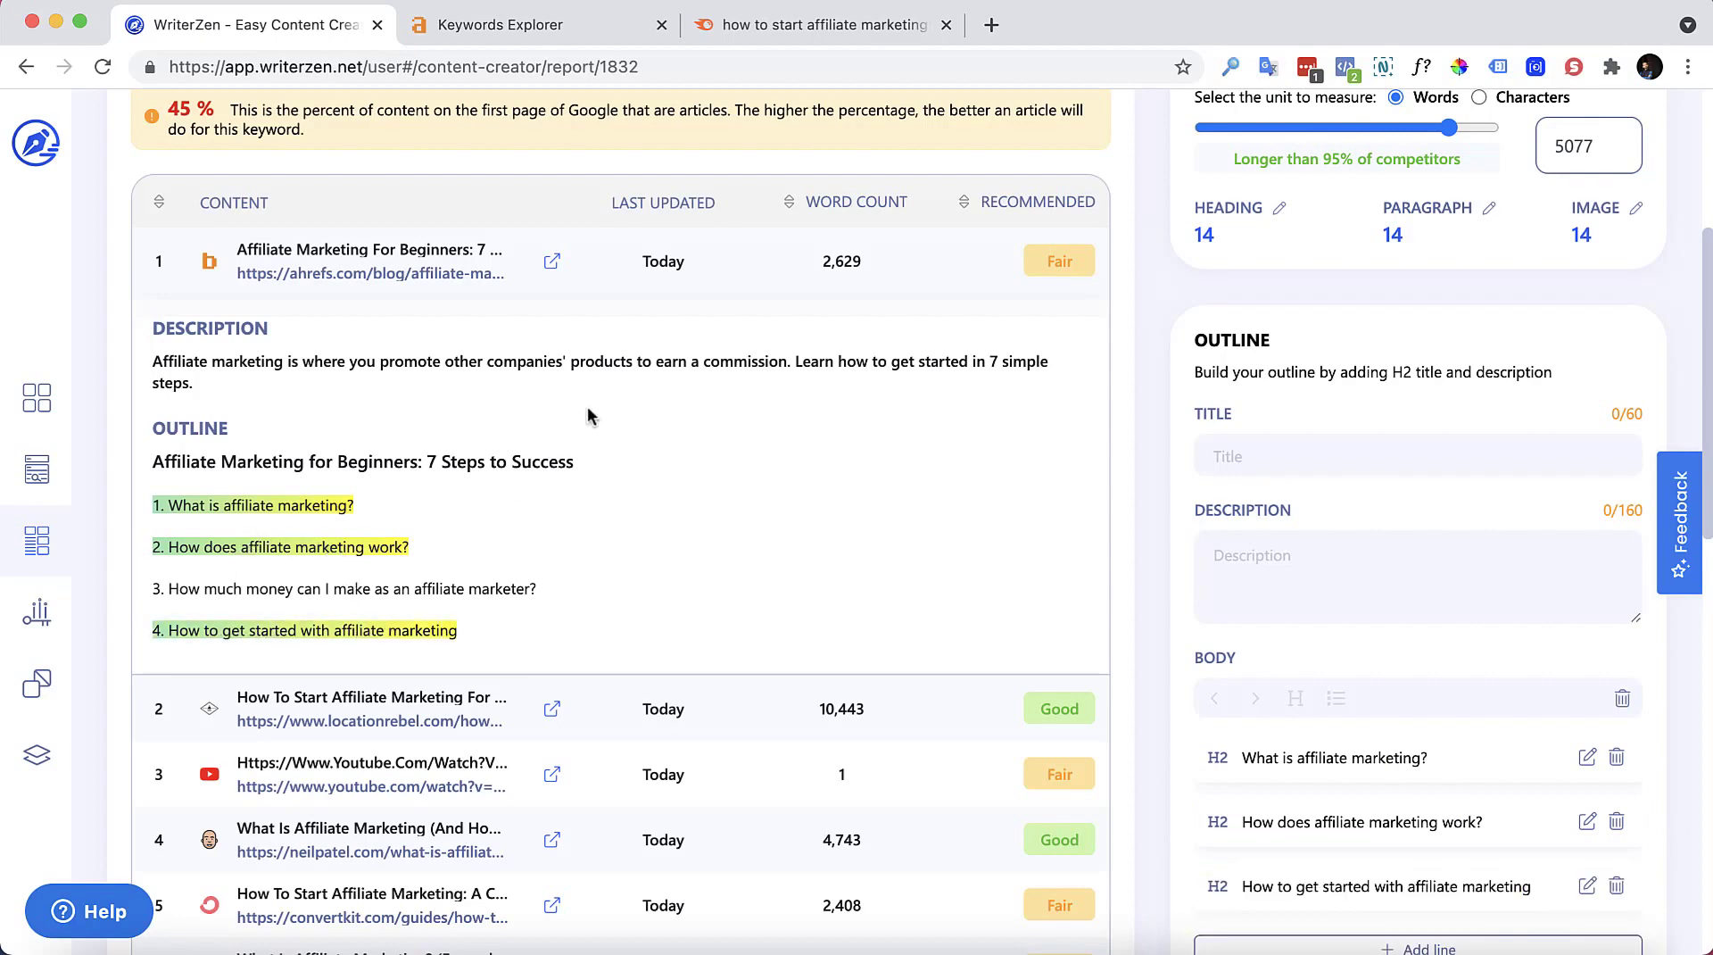
# Step: Add "Here's How to Start Affiliate Marketing on Your Blog in 8 Steps:" and "How to Make Your First Dollar Through Affiliate Marketing" from the Location Rebel outline
pyautogui.scroll(-1, 518, 433)
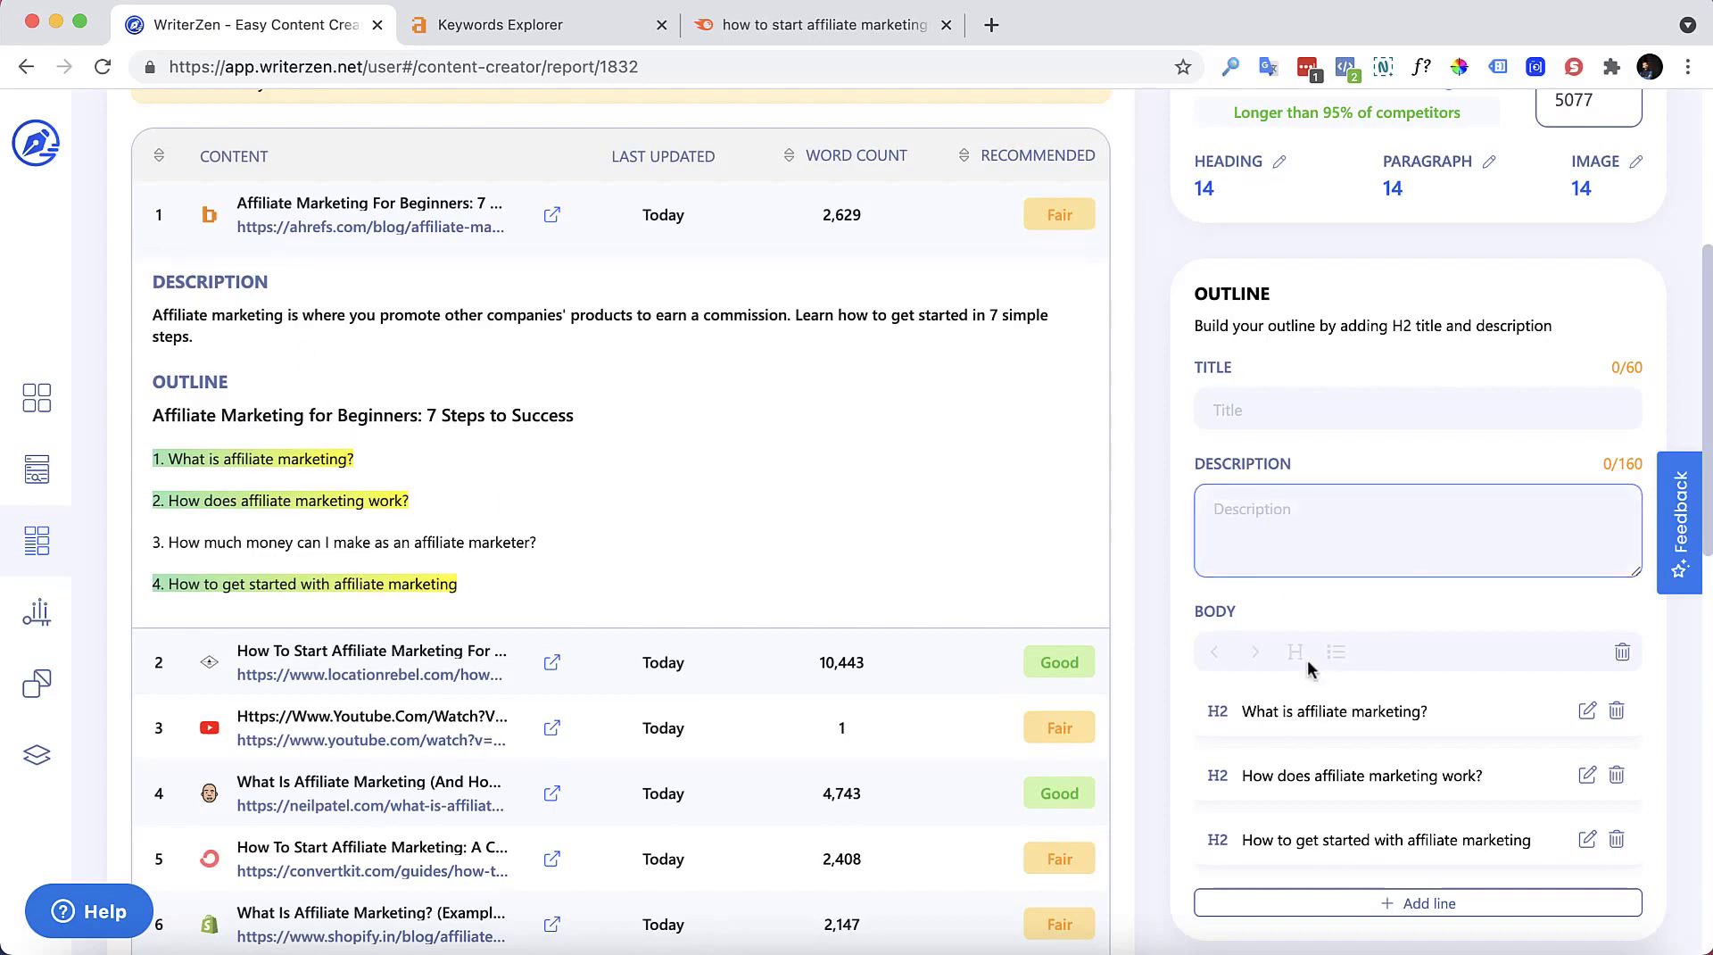
pyautogui.scroll(-2, 564, 467)
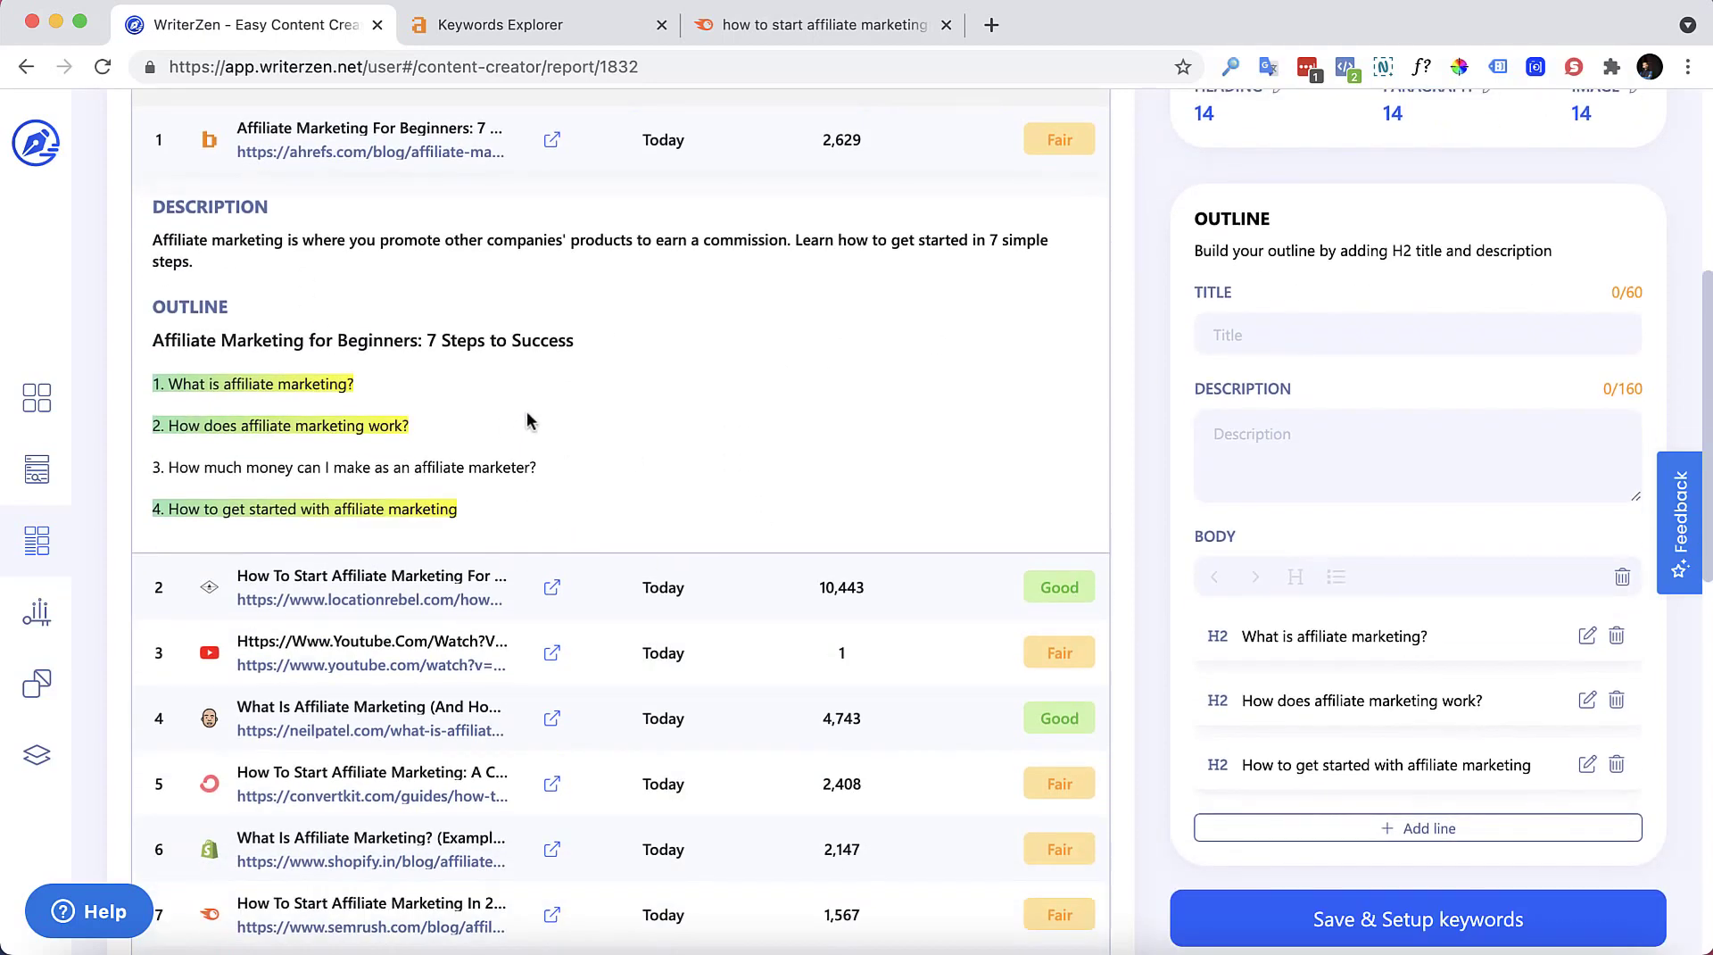
pyautogui.scroll(-1, 540, 417)
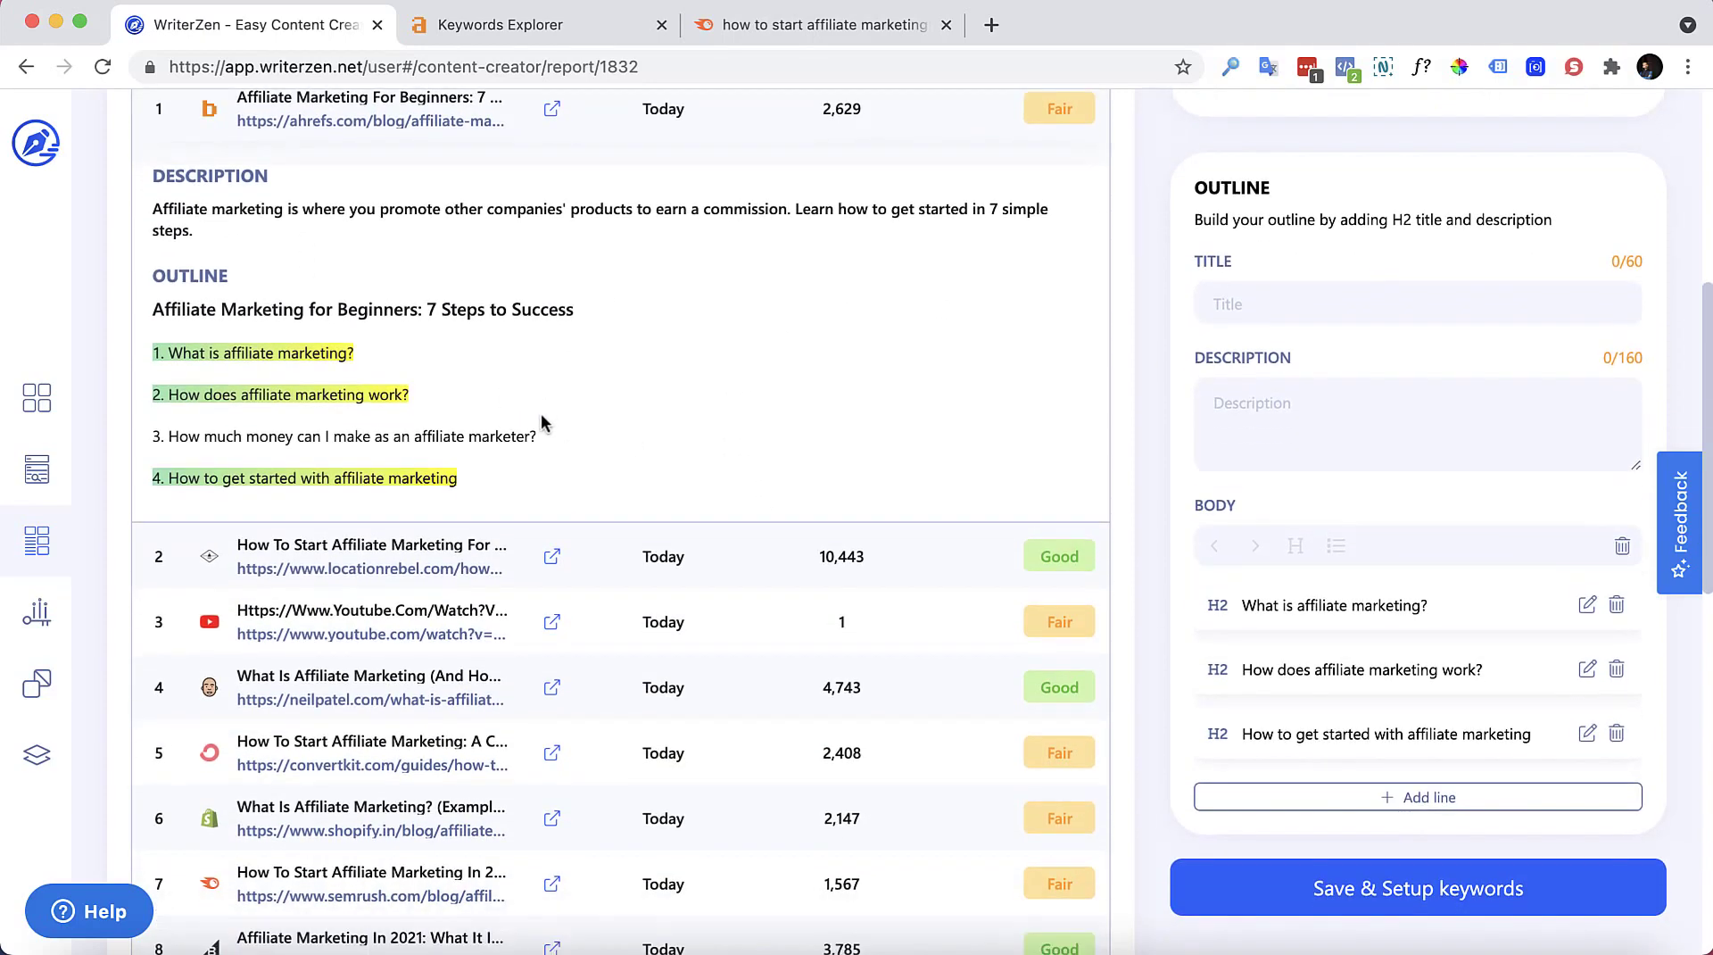
pyautogui.click(697, 567)
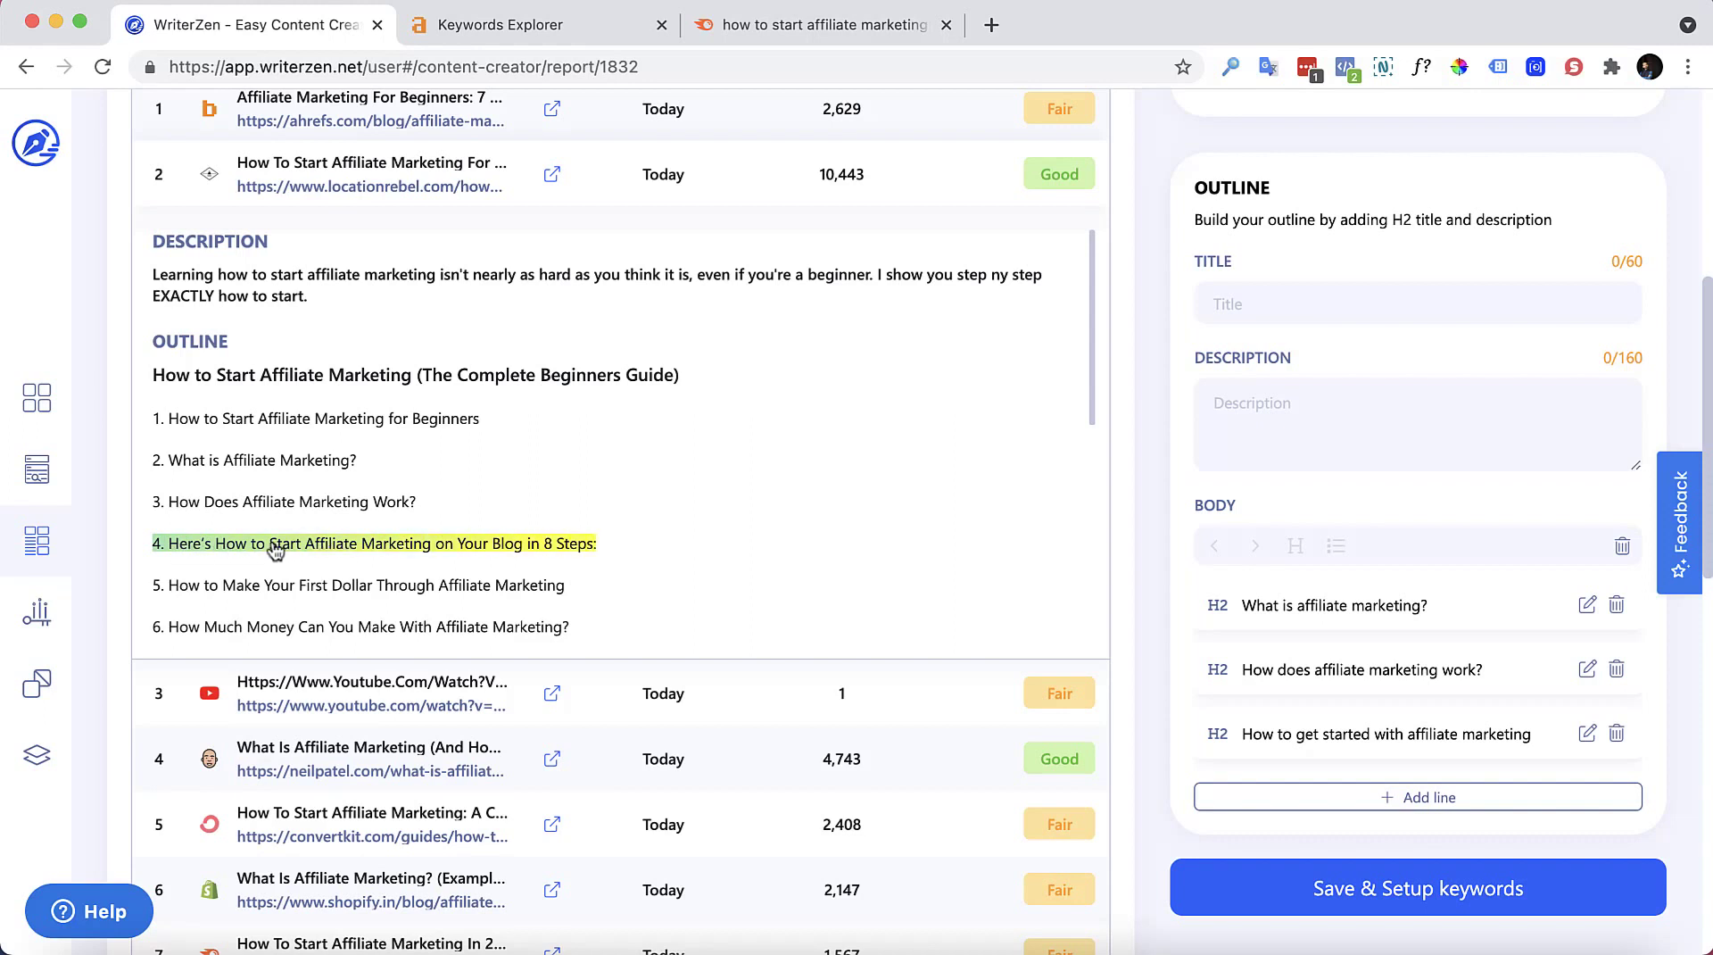
pyautogui.click(503, 553)
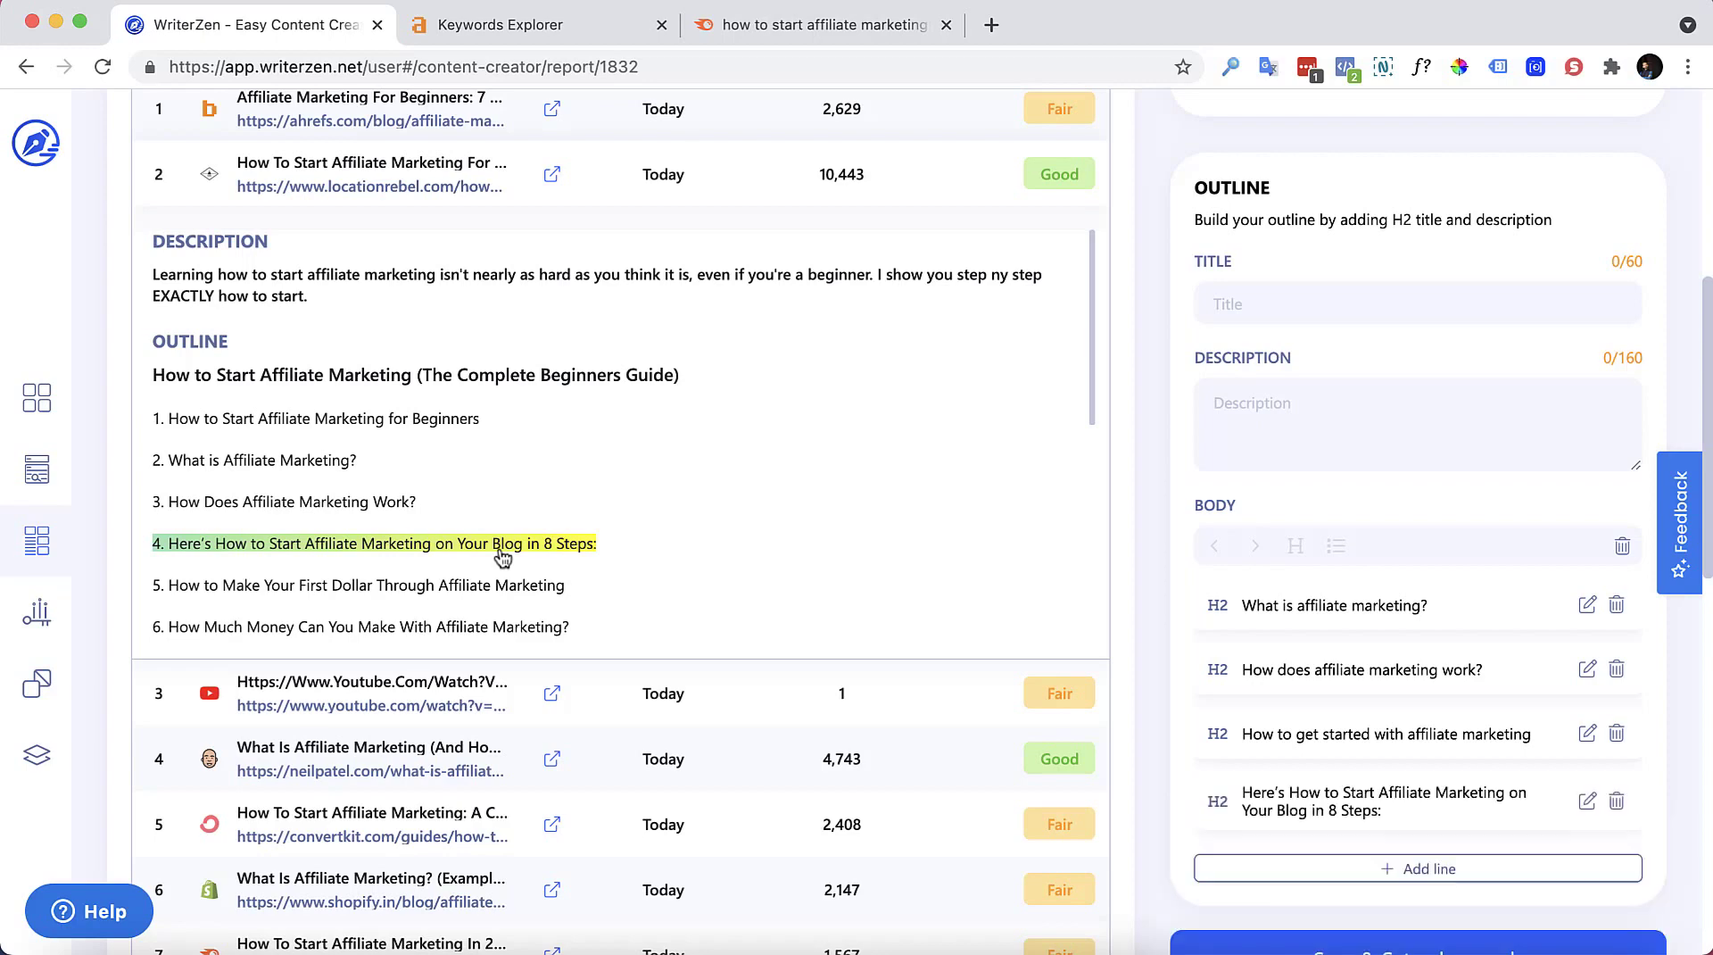
pyautogui.click(413, 589)
# Step: Look through the remaining headings in the Location Rebel competitor's outline
pyautogui.scroll(-1, 1392, 522)
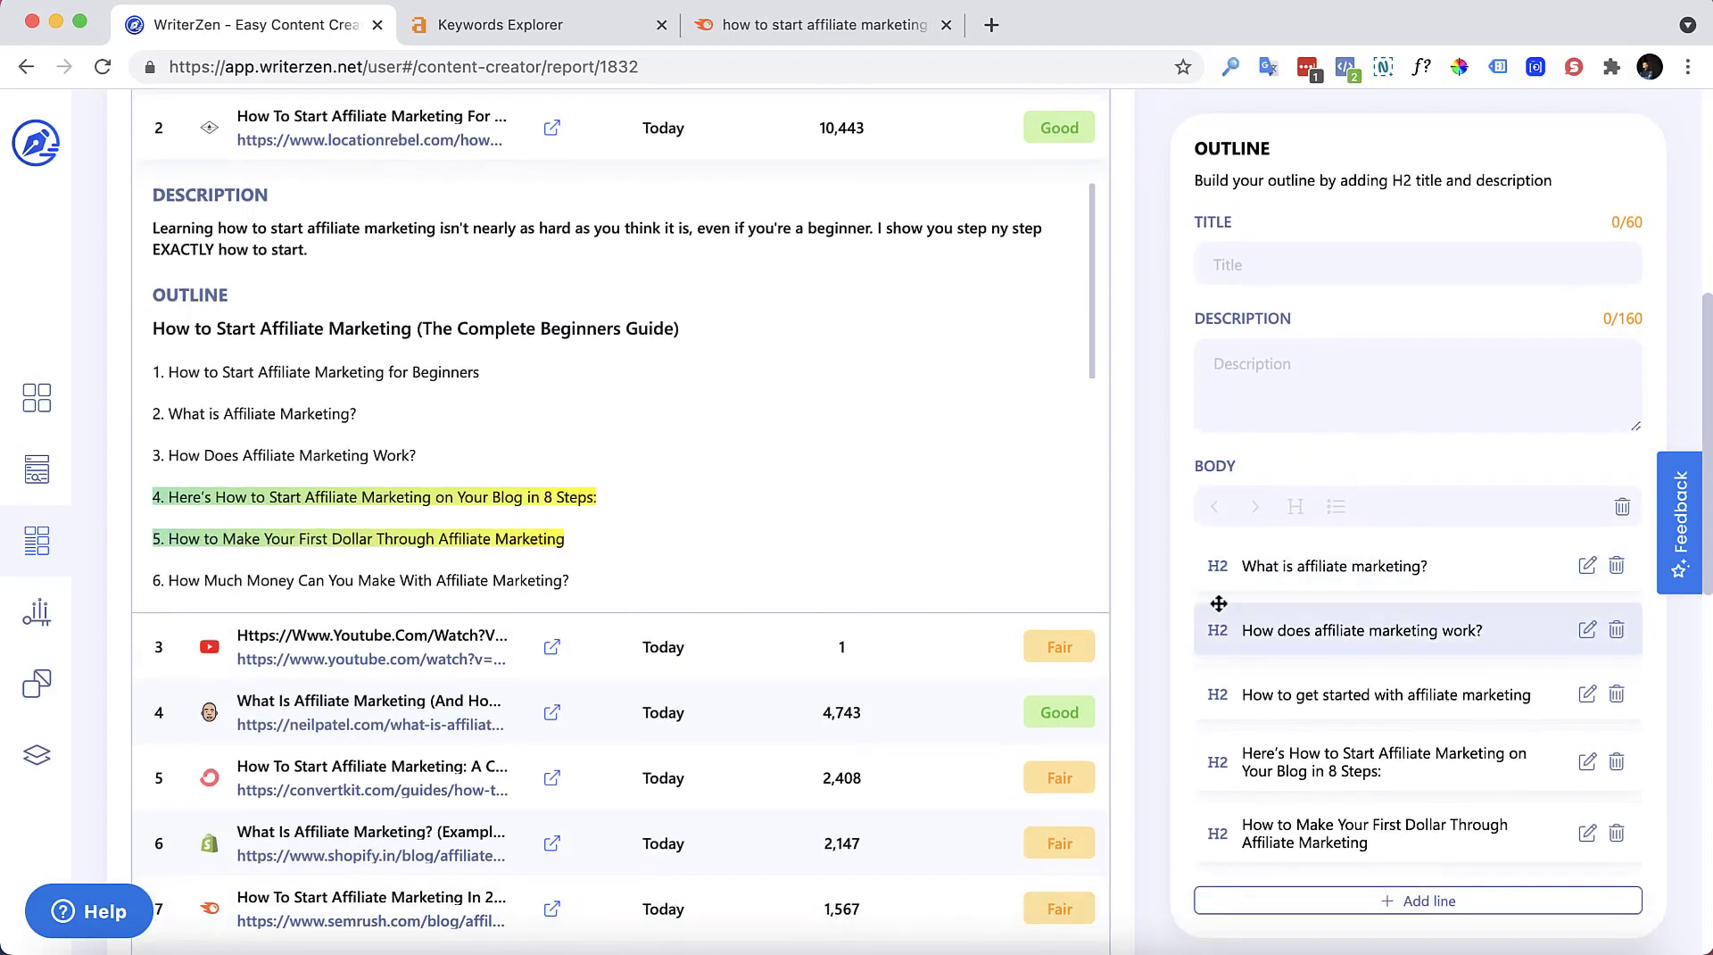
pyautogui.scroll(-5, 886, 533)
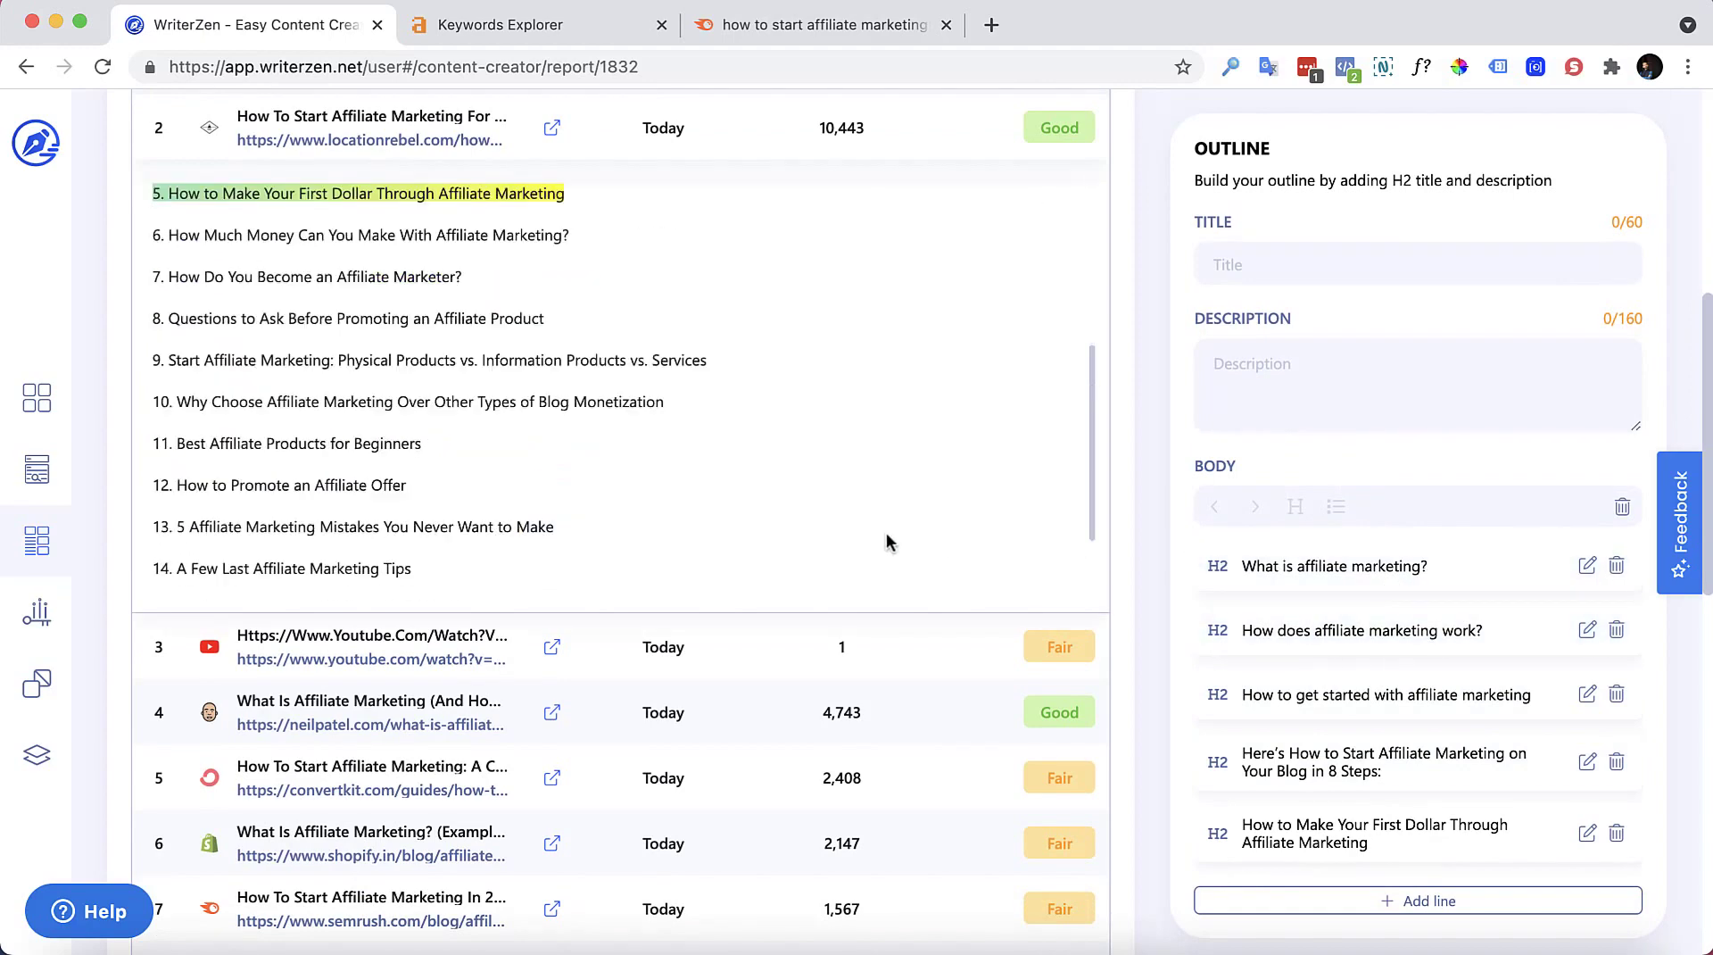
pyautogui.scroll(3, 754, 521)
pyautogui.scroll(-5, 766, 521)
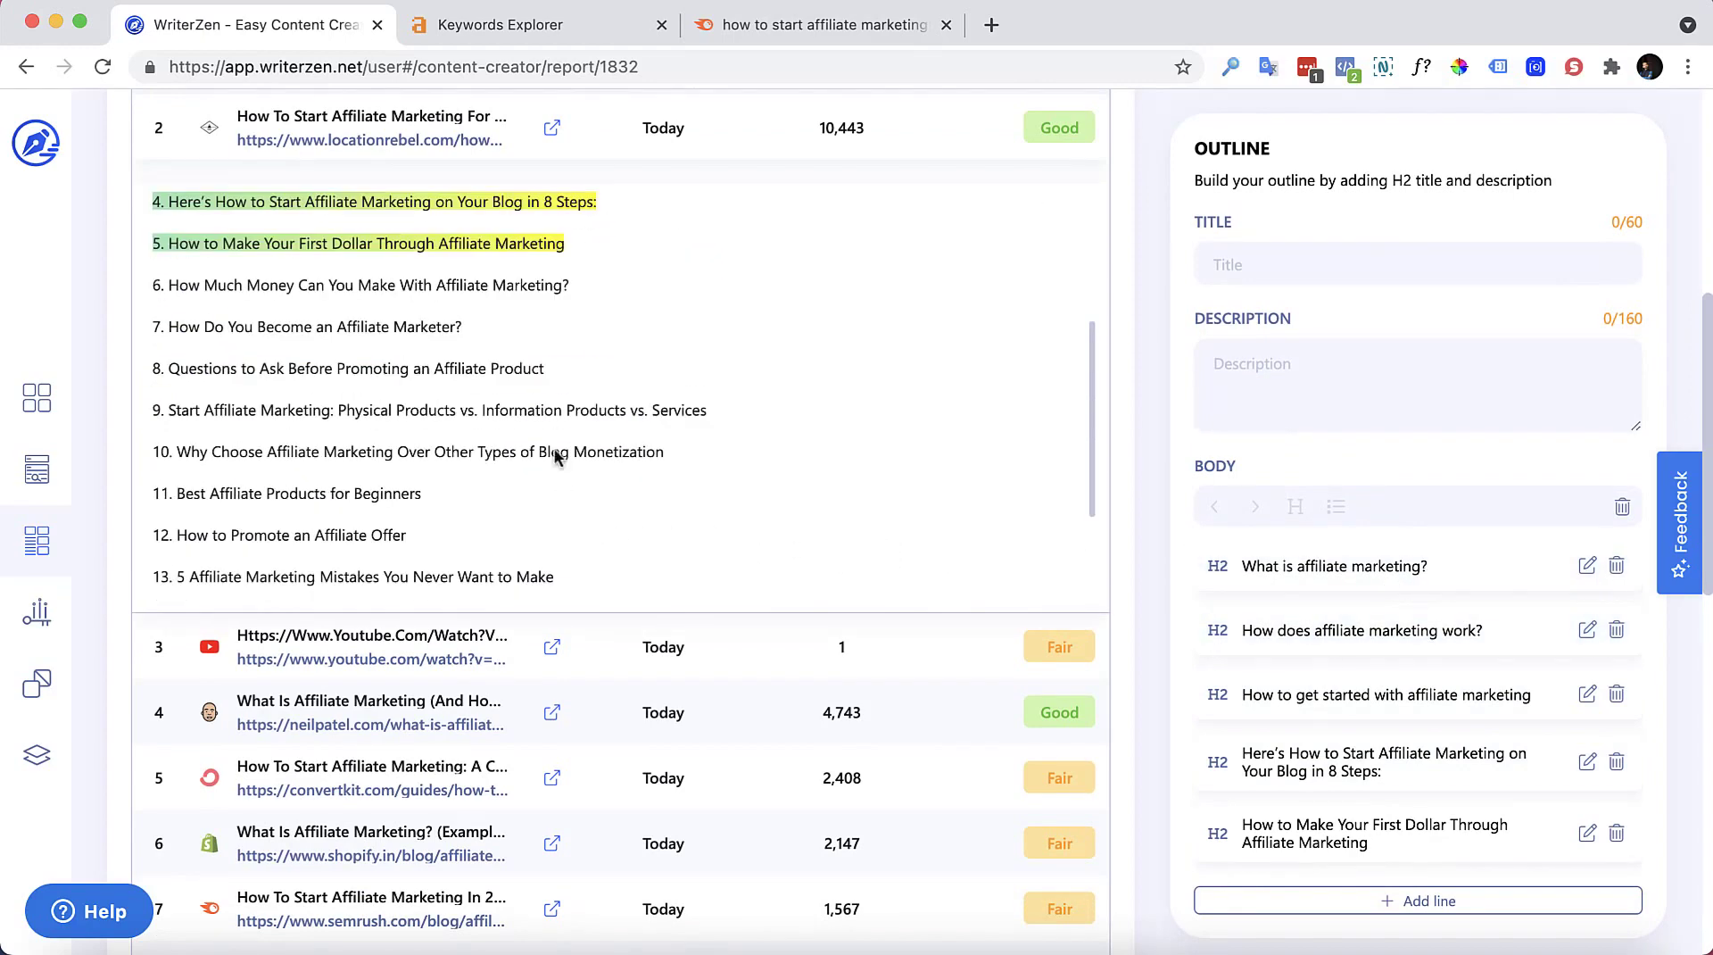
pyautogui.scroll(-3, 490, 415)
# Step: Expand the Ahrefs competitor's outline again and review its headings against the article outline
pyautogui.scroll(7, 489, 450)
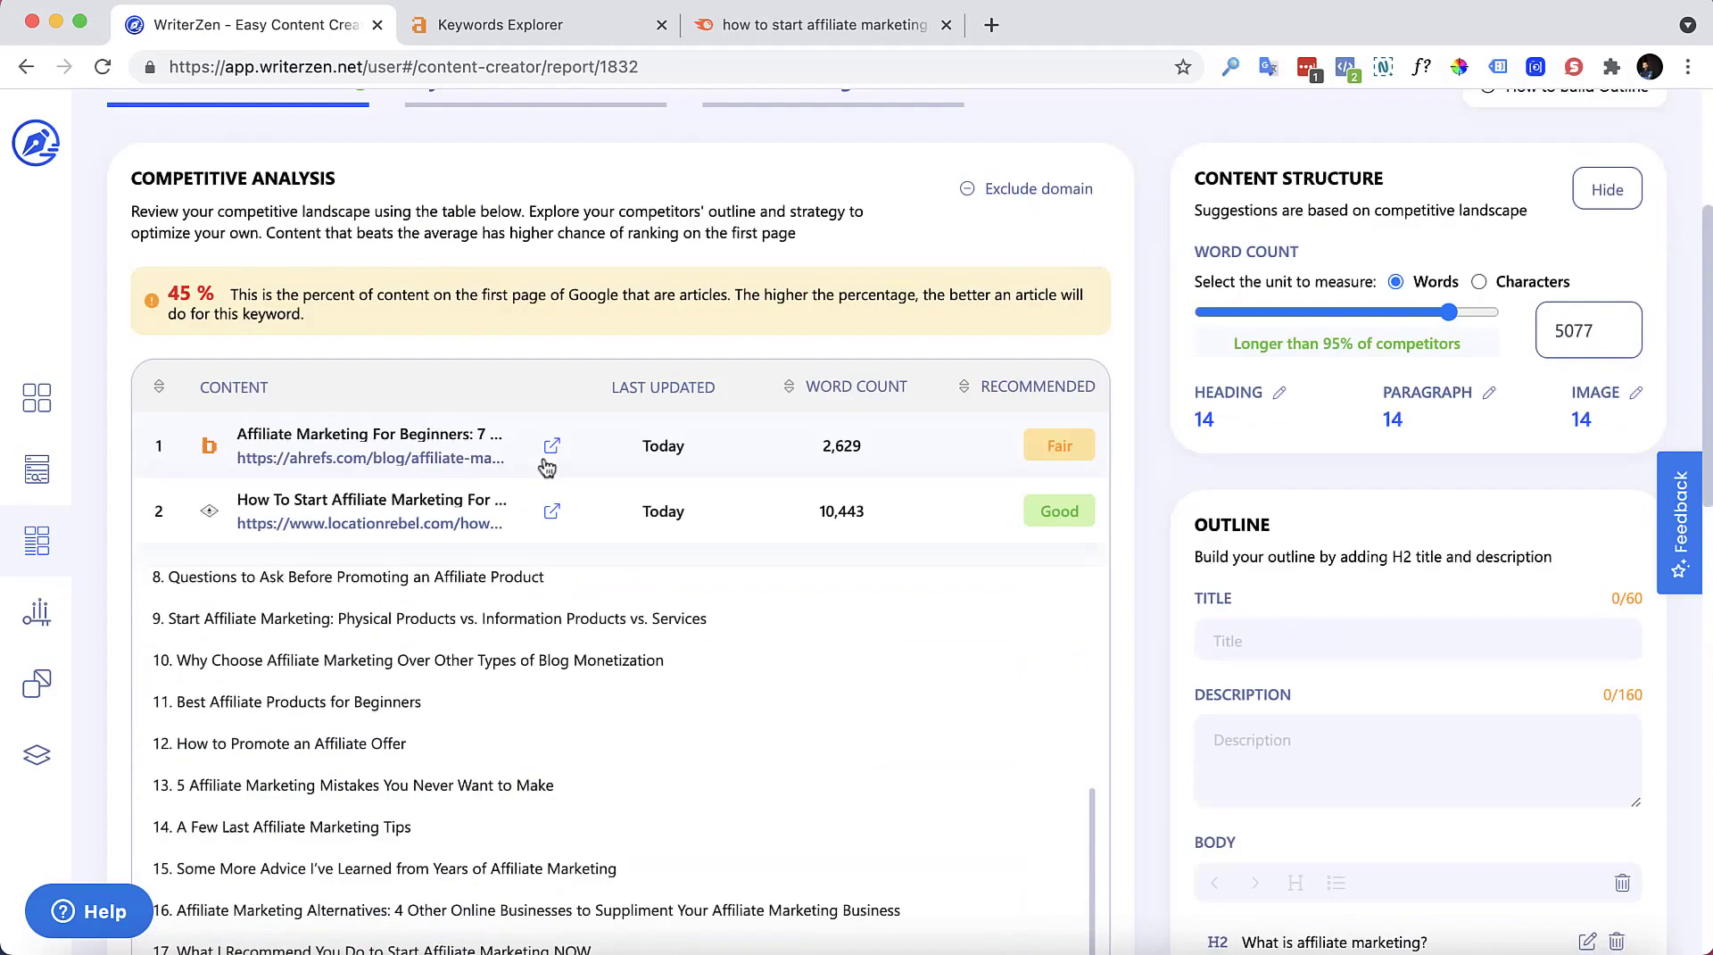
pyautogui.scroll(-5, 802, 630)
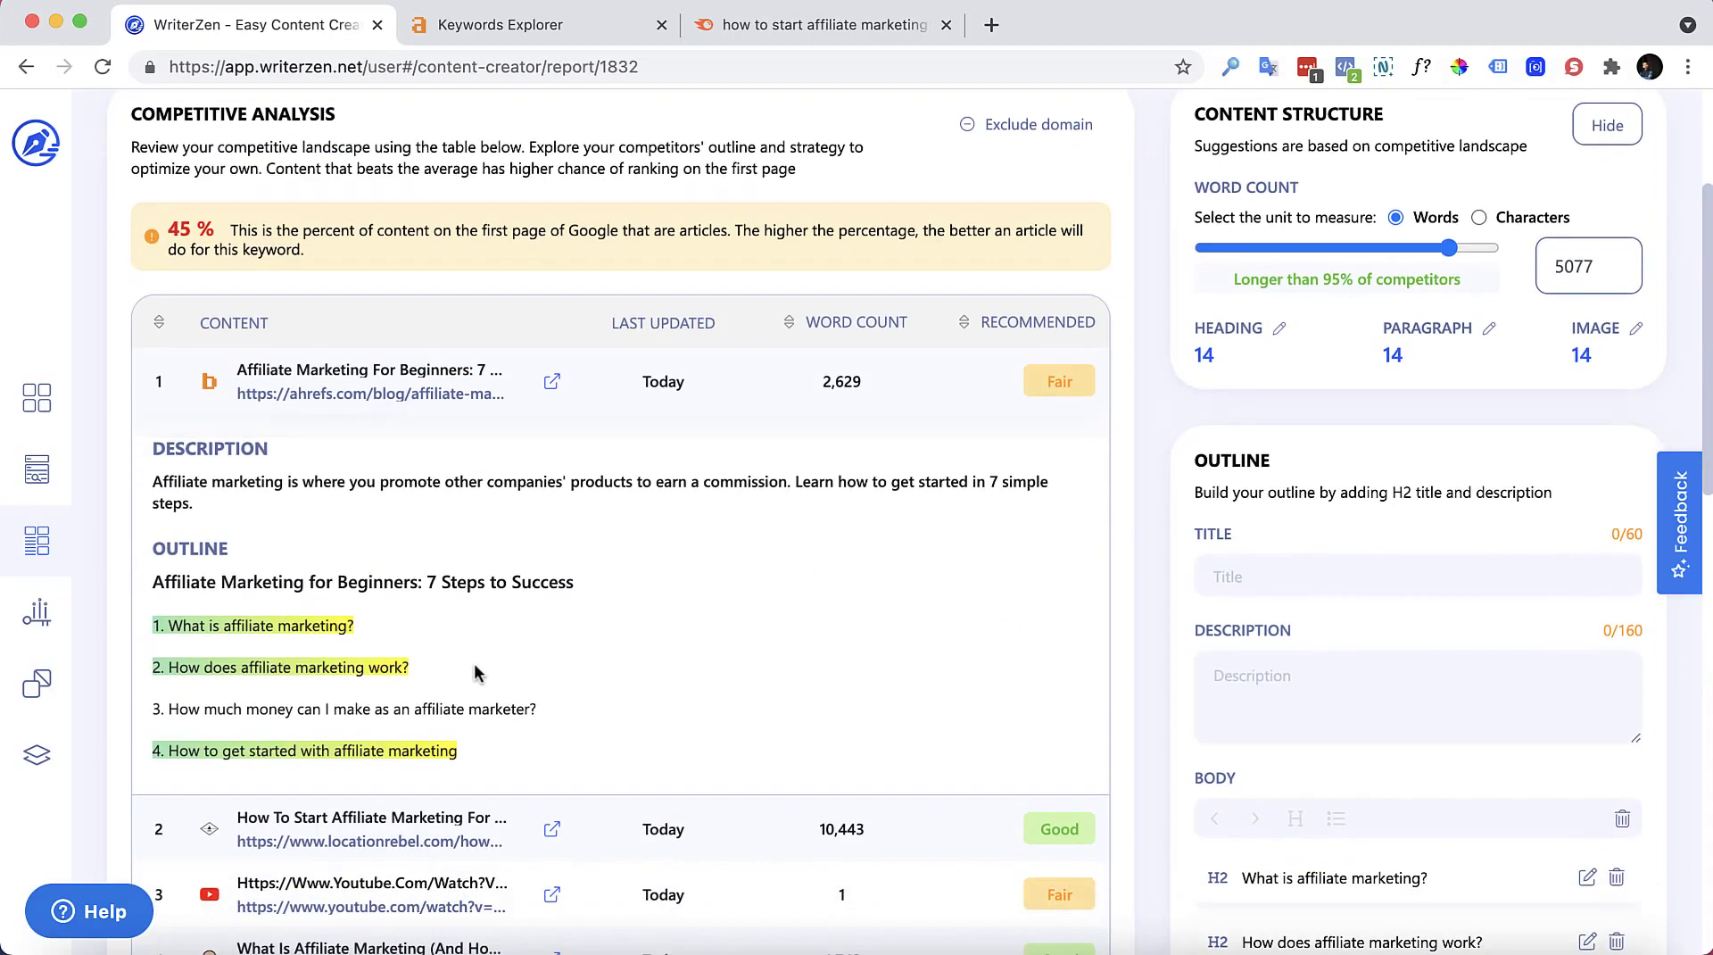
pyautogui.scroll(-2, 458, 432)
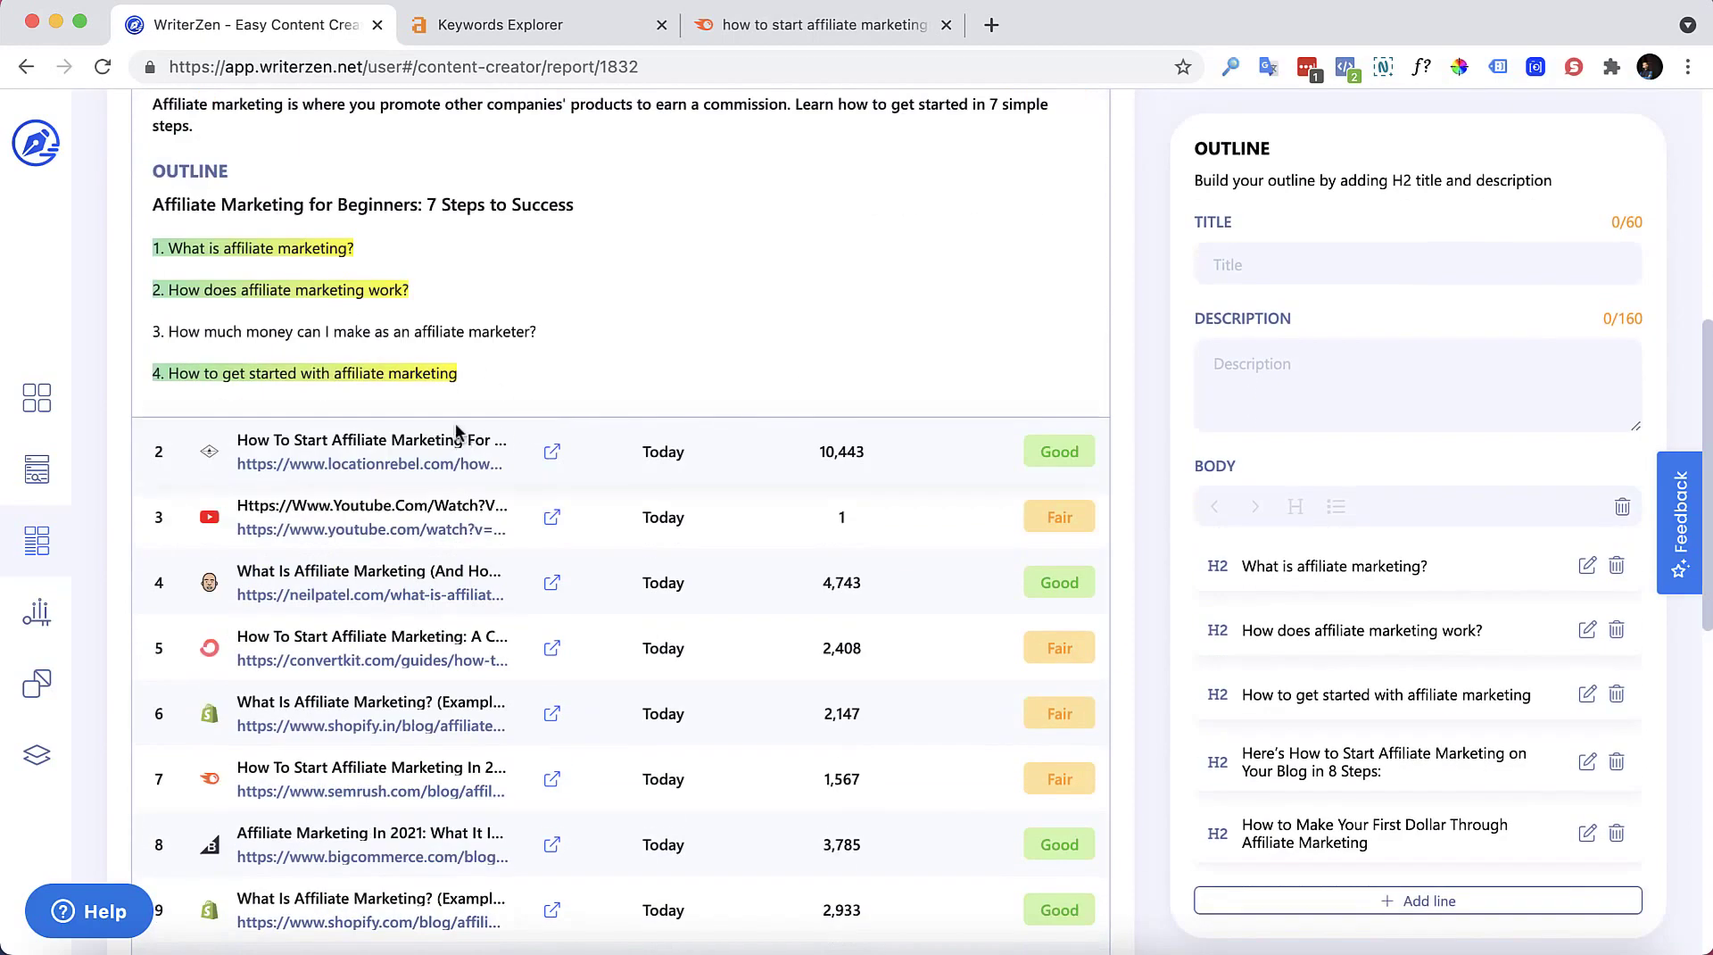
pyautogui.scroll(2, 648, 418)
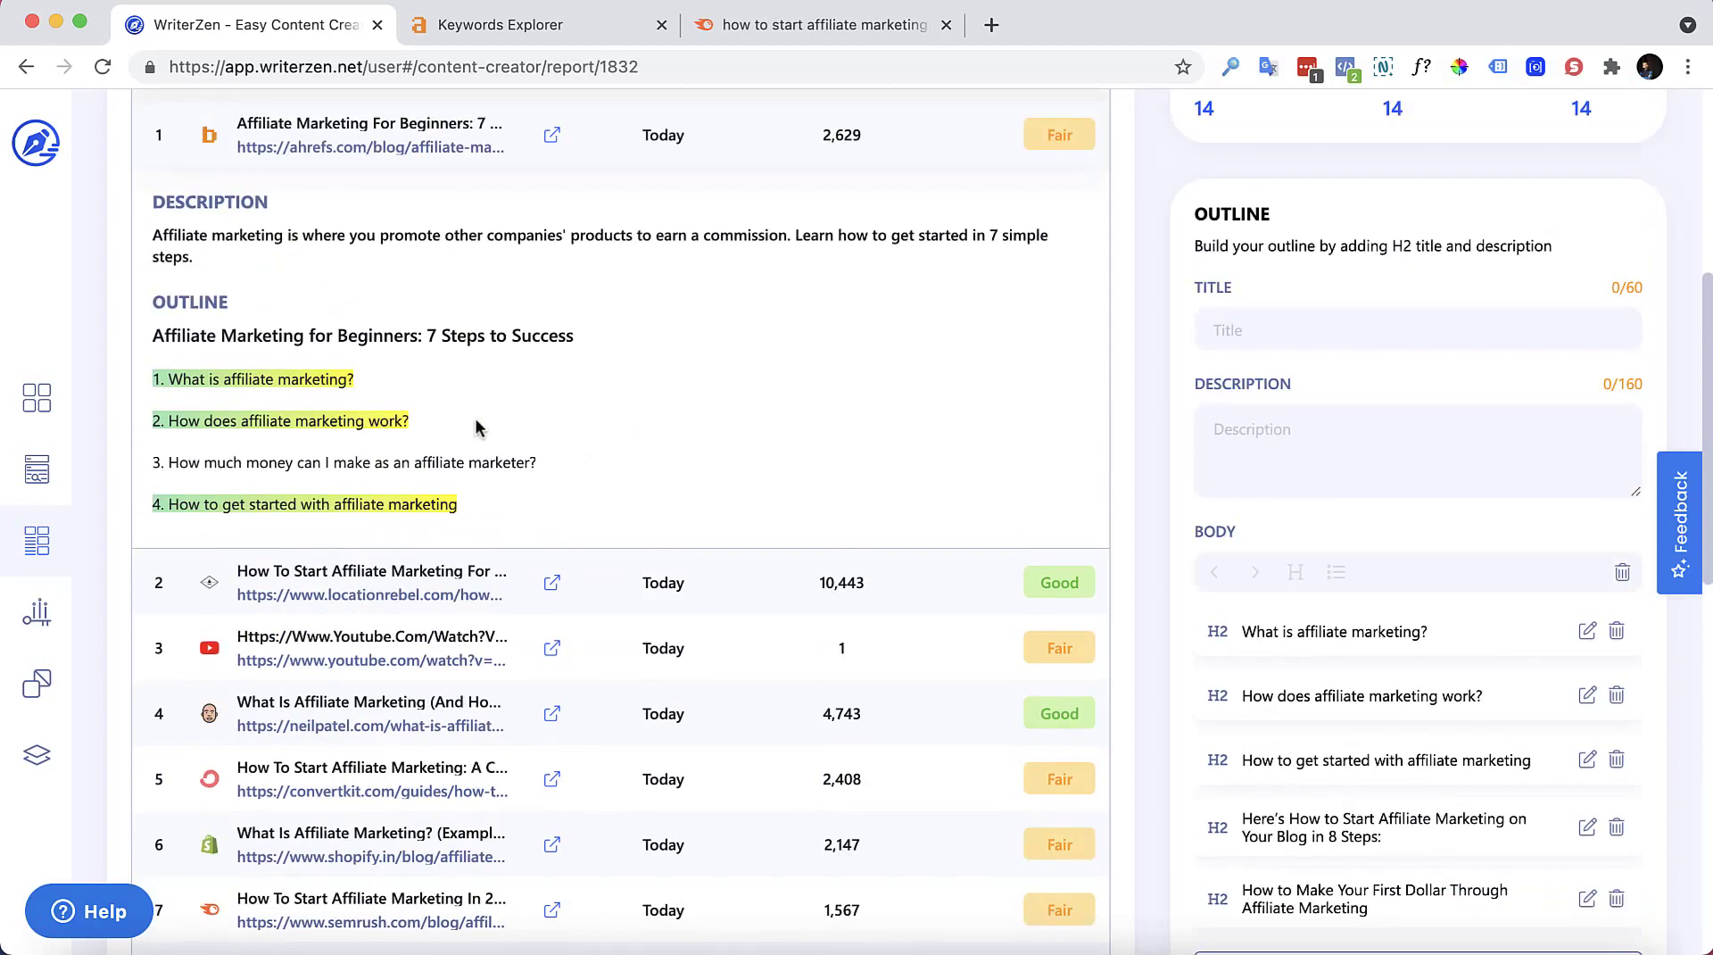
# Step: Add "A Few Last Affiliate Marketing Tips" from the Location Rebel outline to the article body, and save the outline to set up keywords
pyautogui.click(671, 590)
pyautogui.scroll(-5, 584, 455)
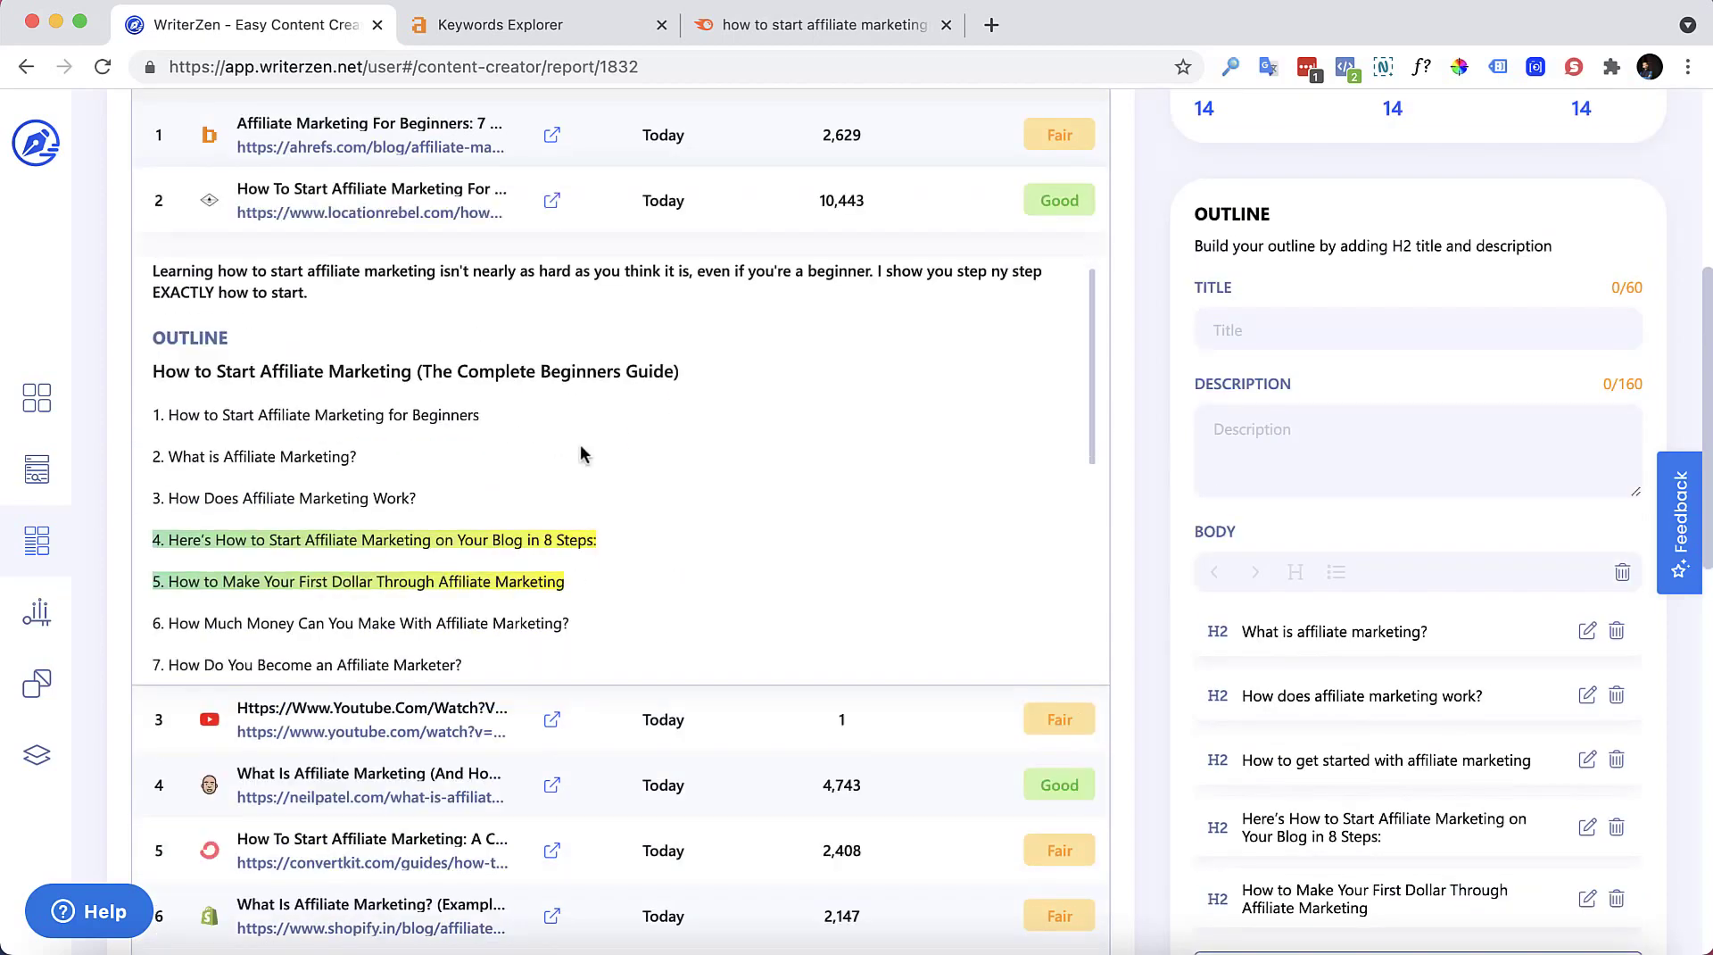
pyautogui.scroll(-1, 393, 497)
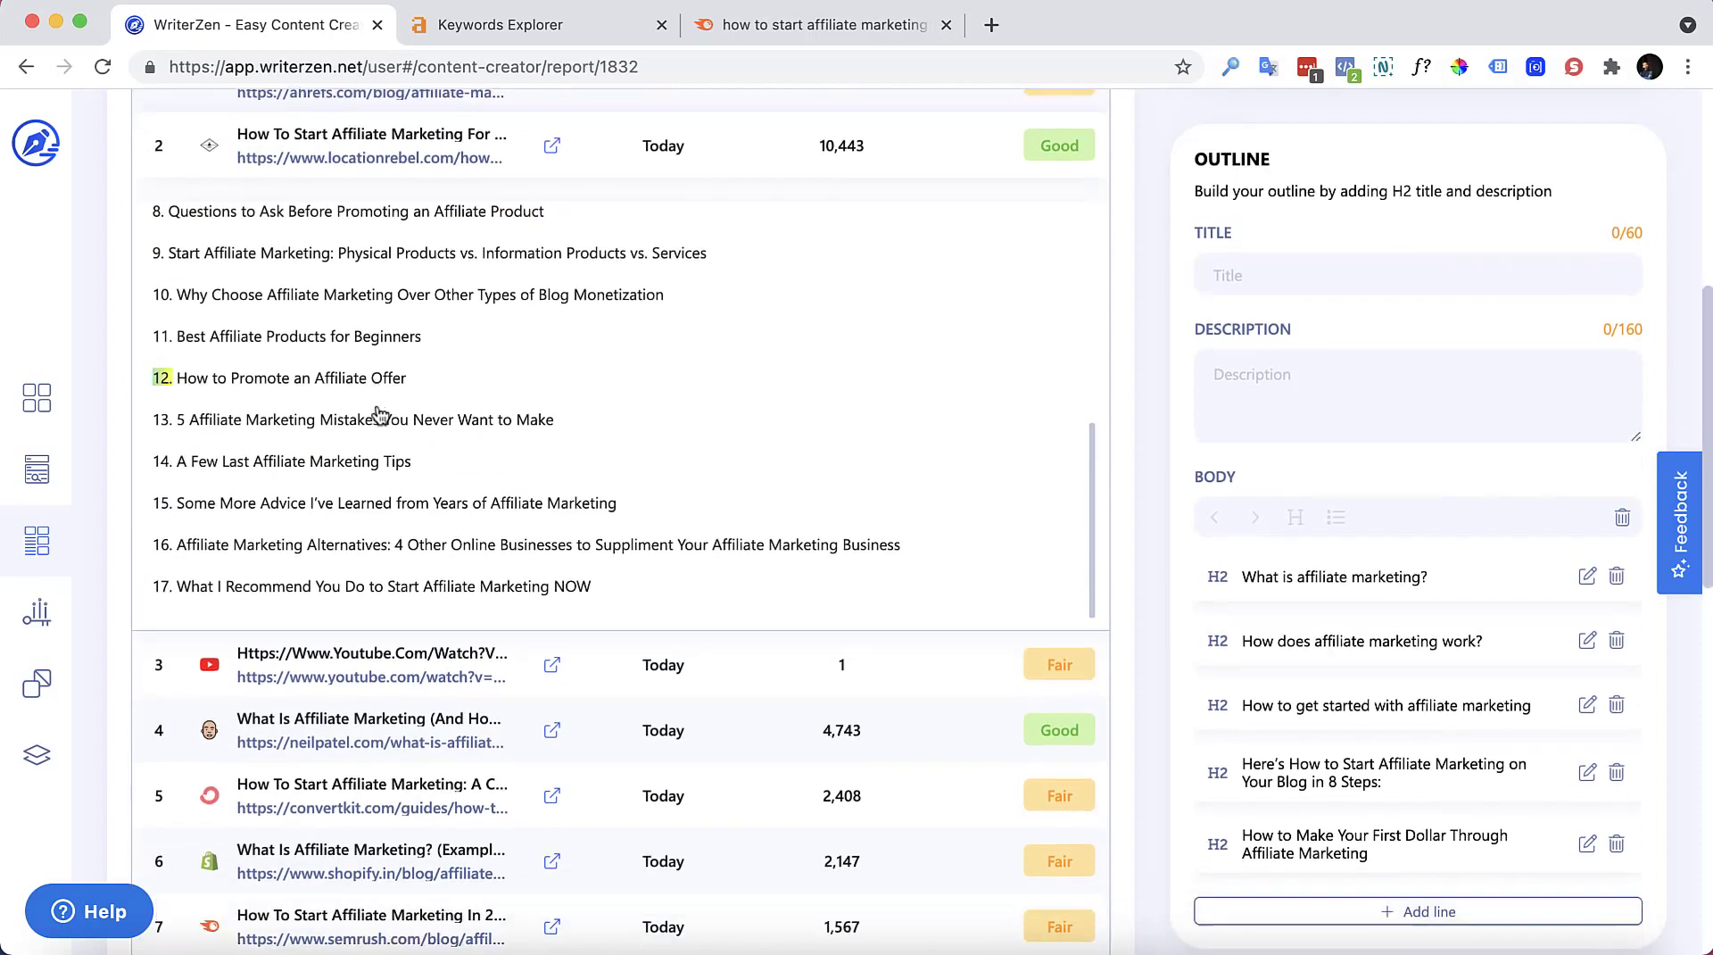
pyautogui.click(294, 475)
pyautogui.scroll(-7, 1383, 601)
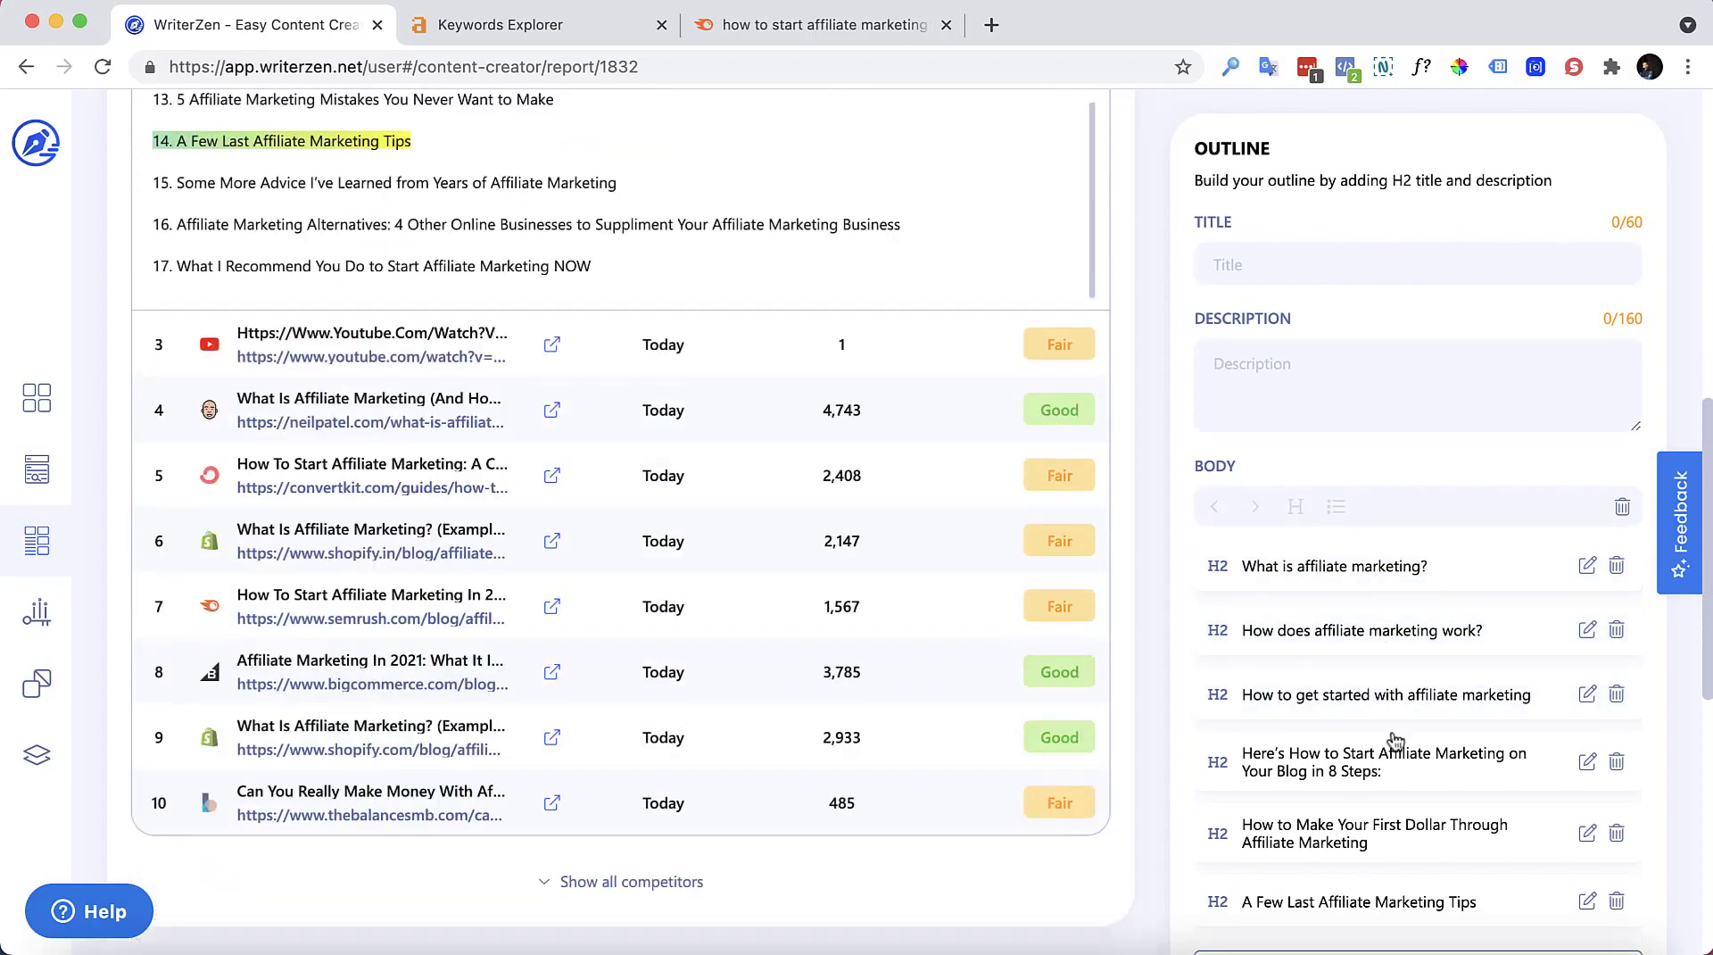
pyautogui.scroll(-6, 1404, 741)
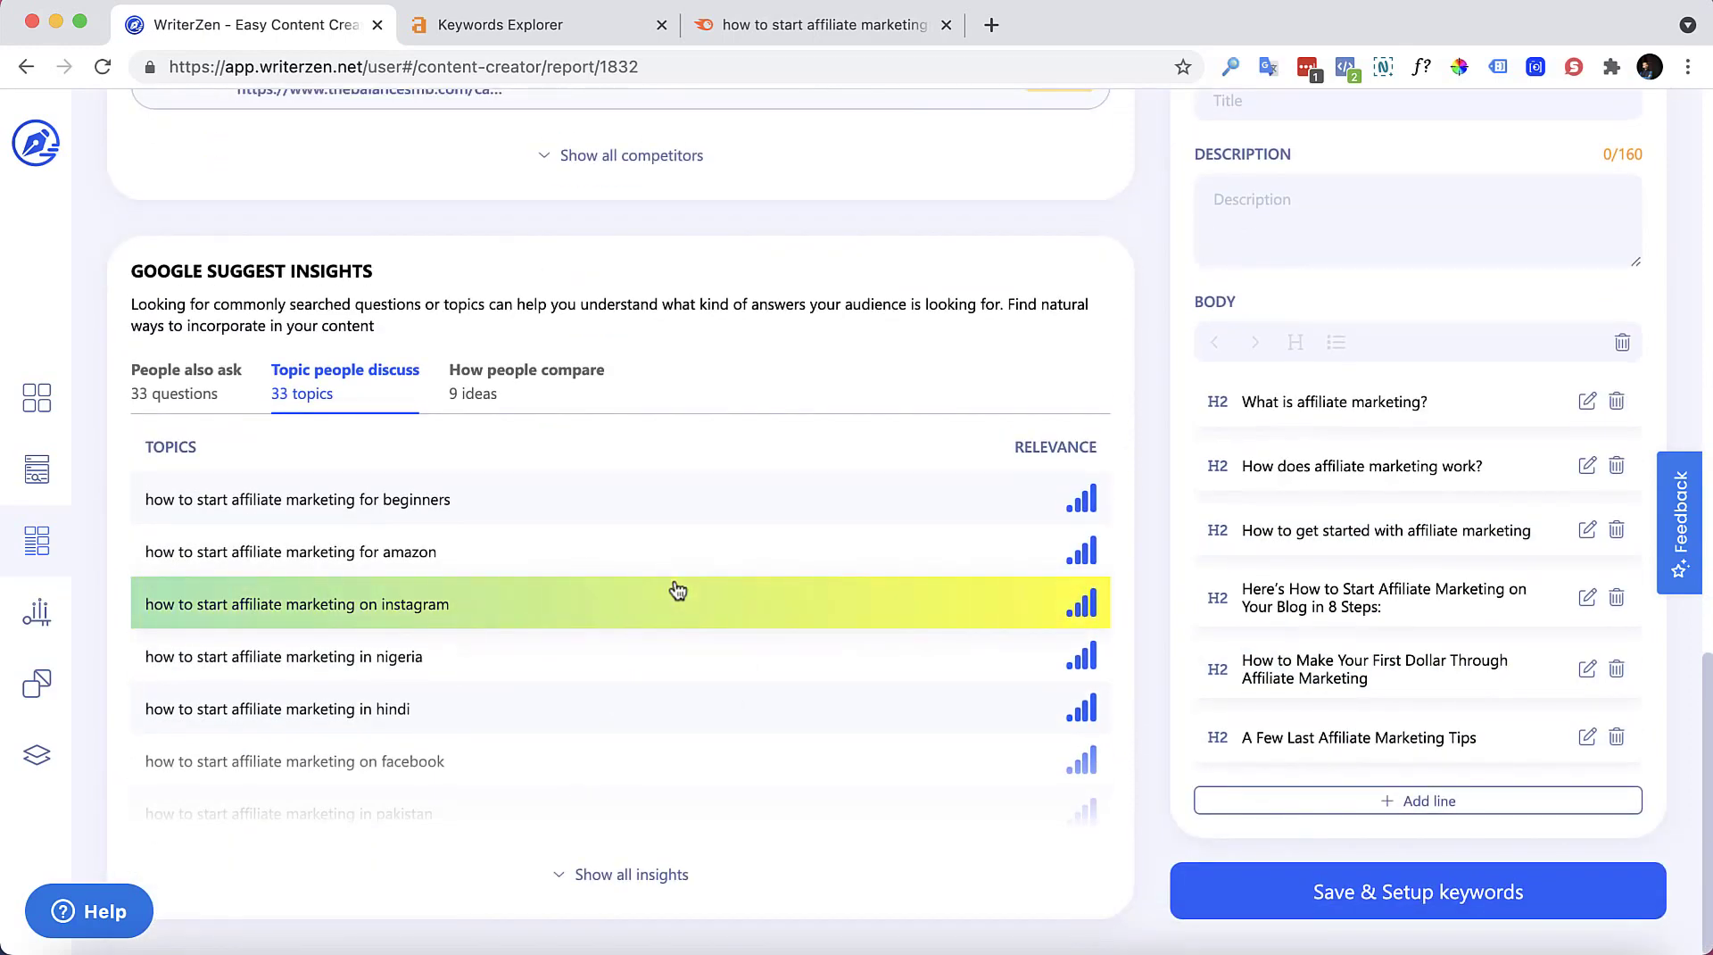
pyautogui.click(1339, 895)
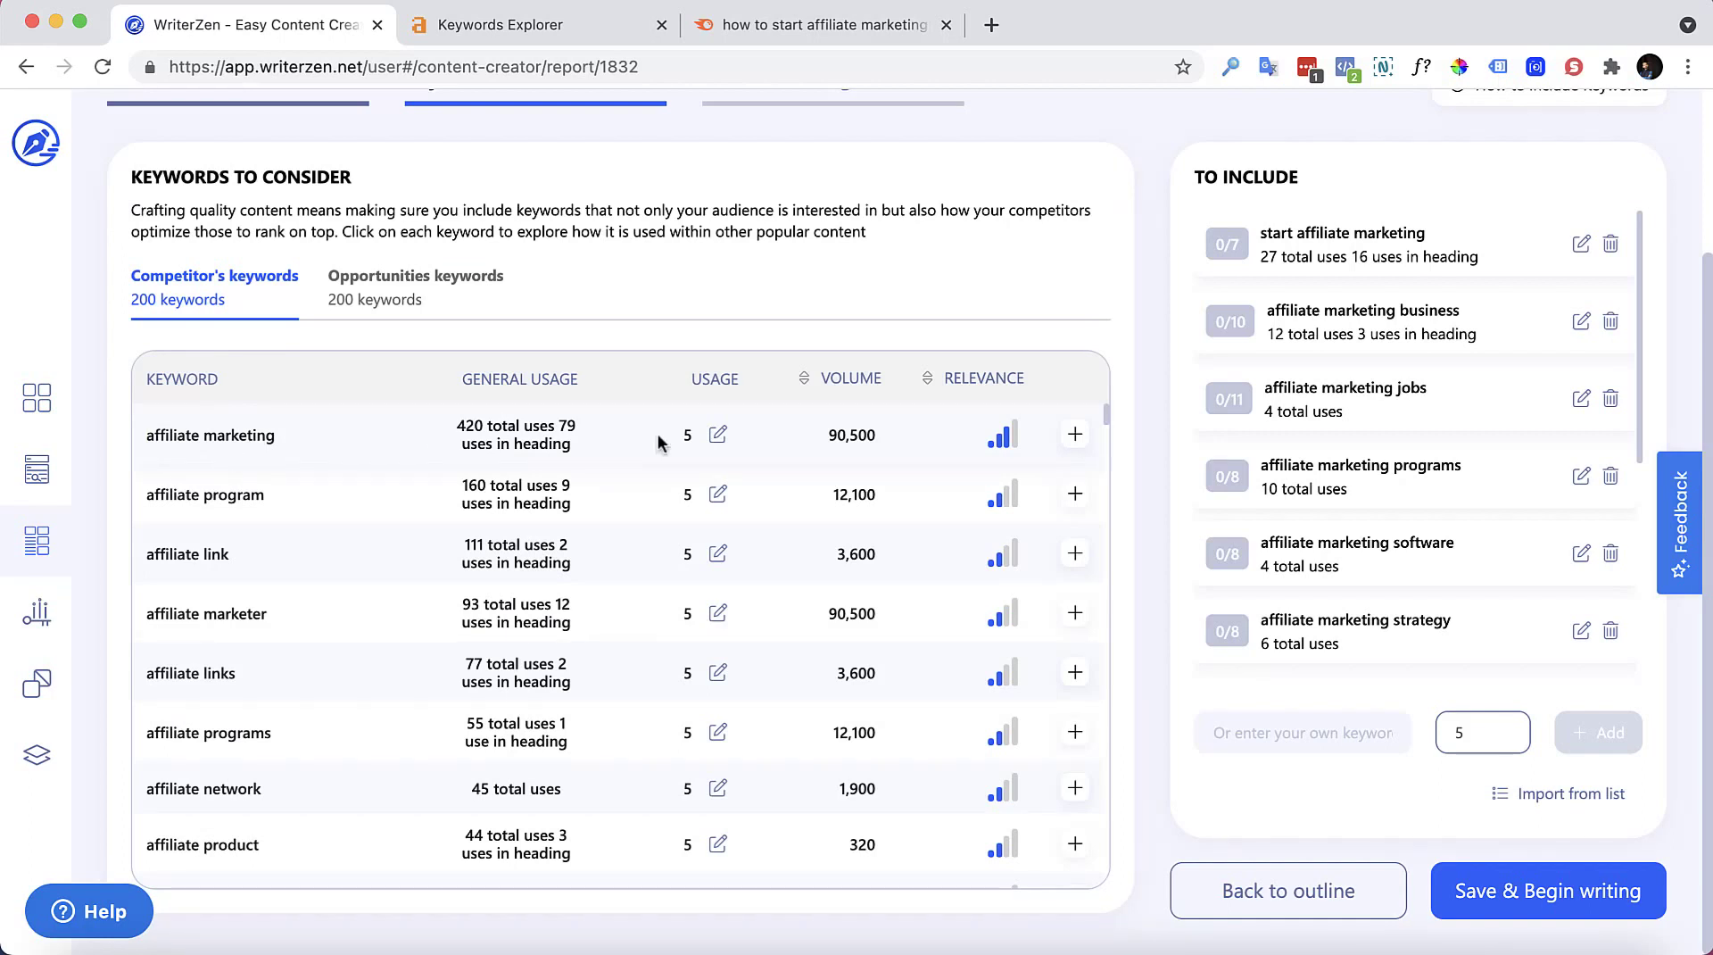
# Step: Include the competitor keywords "affiliate marketing", "affiliate programs", "affiliate network" and "affiliate product"
pyautogui.click(1076, 435)
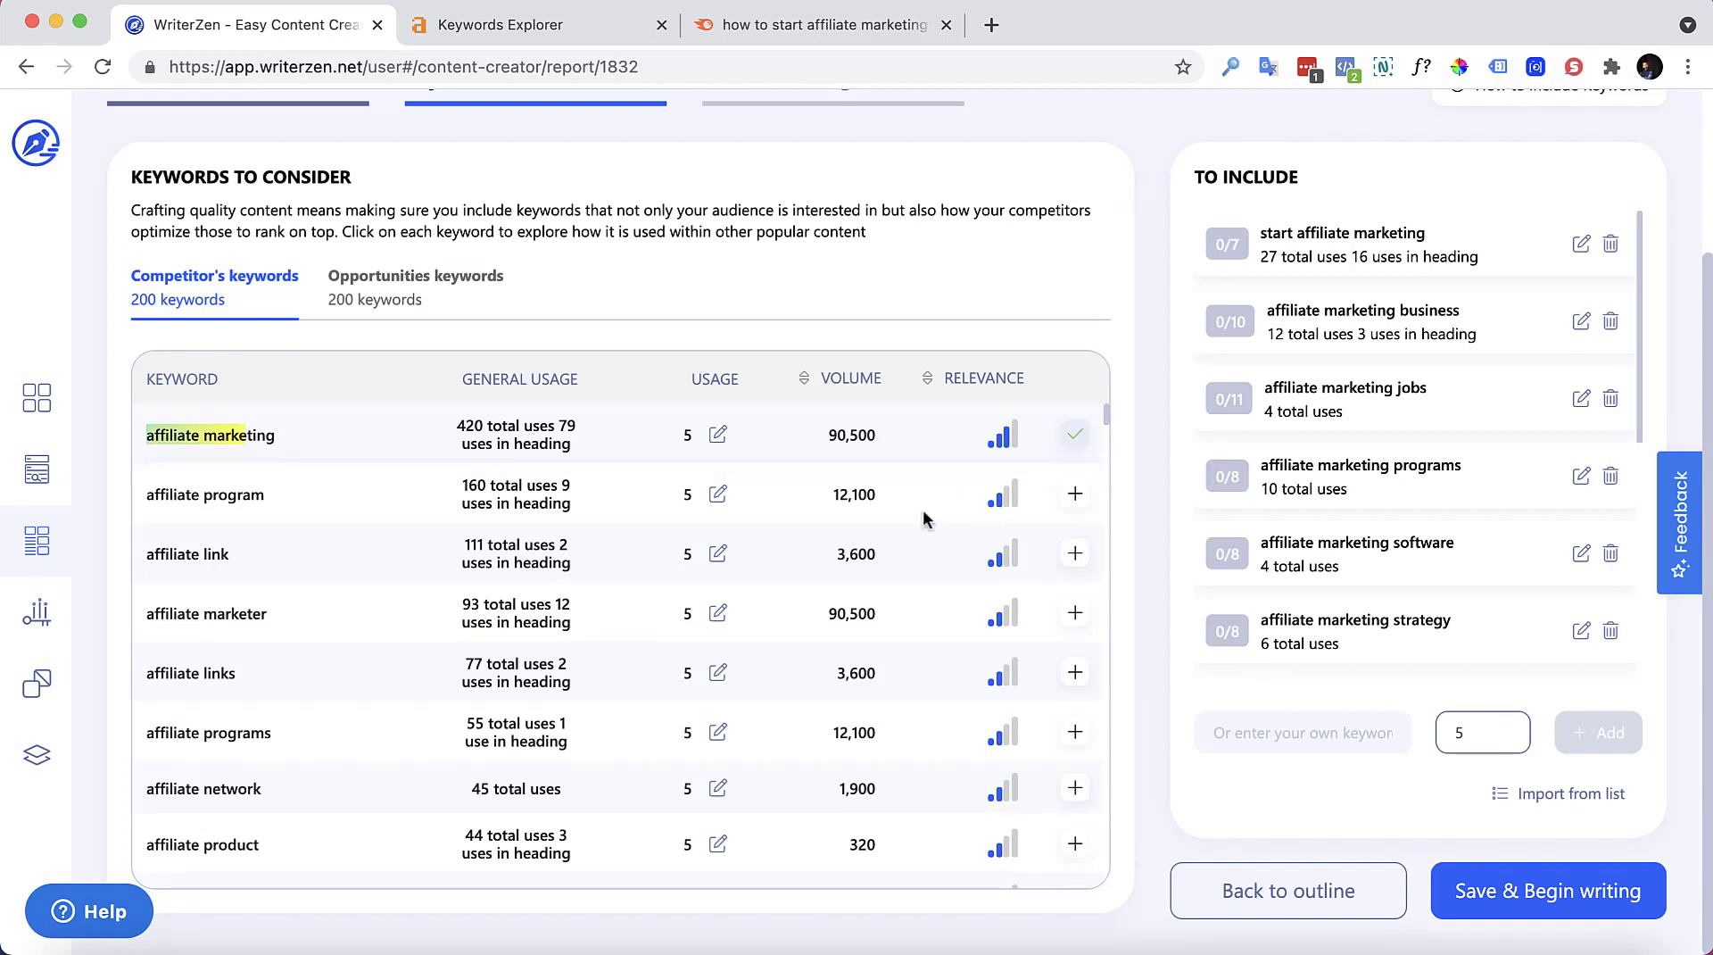
pyautogui.scroll(-2, 237, 591)
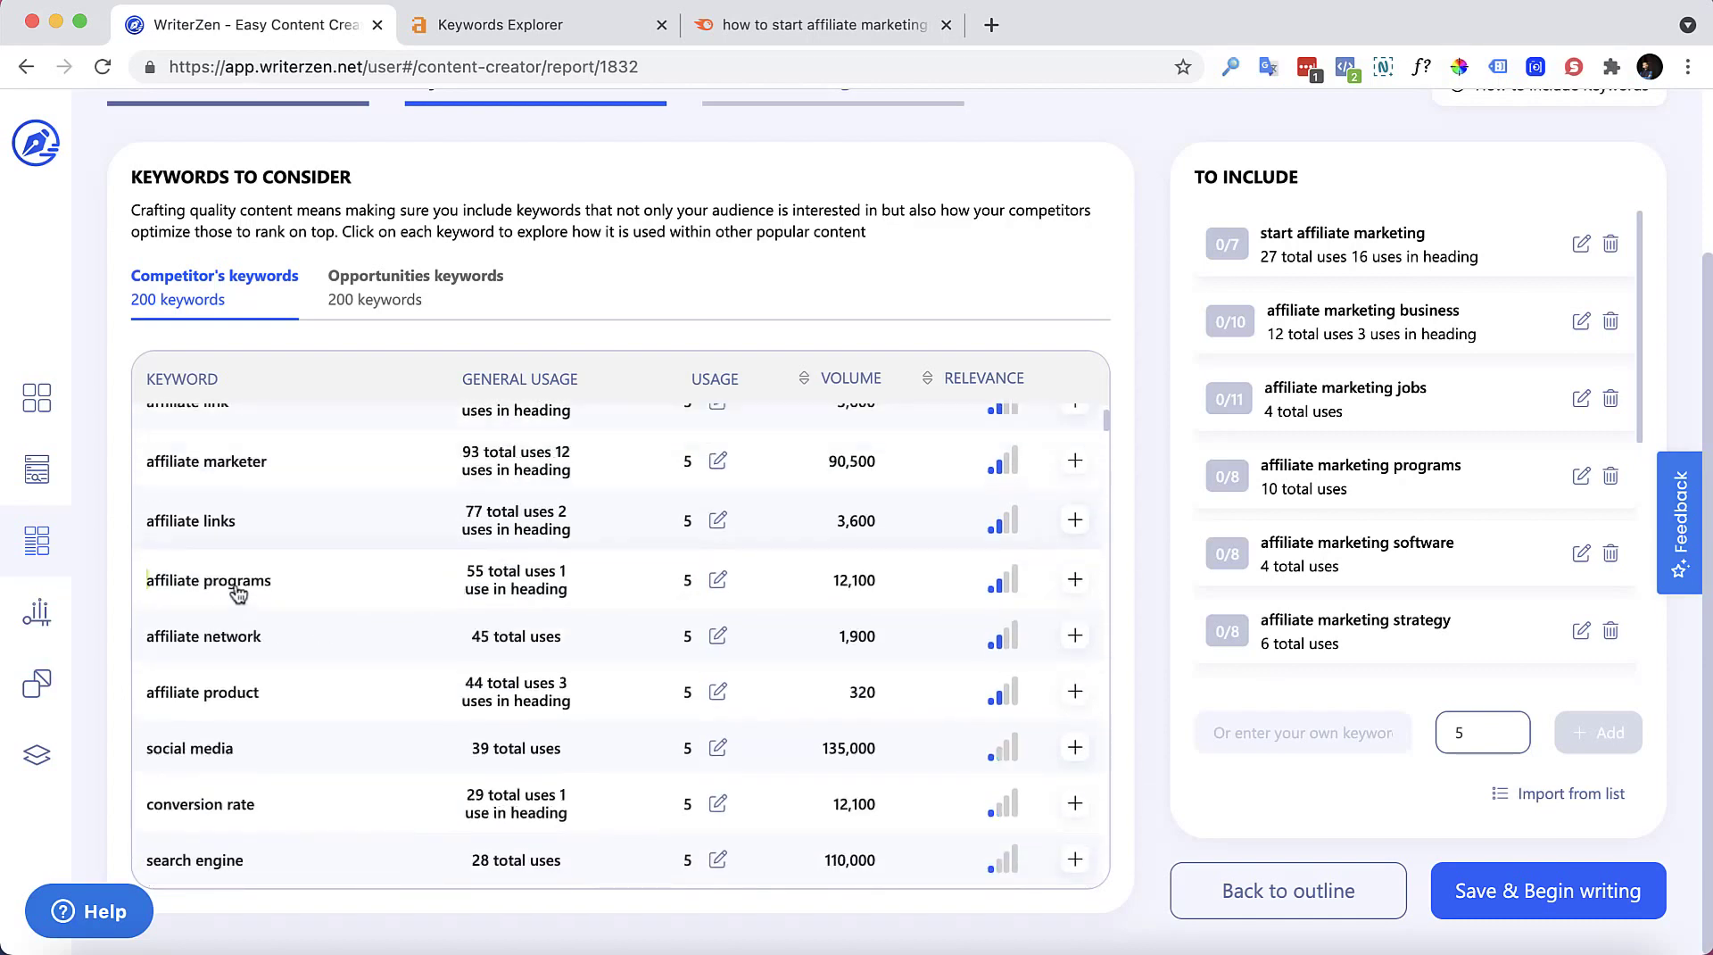
pyautogui.click(1075, 579)
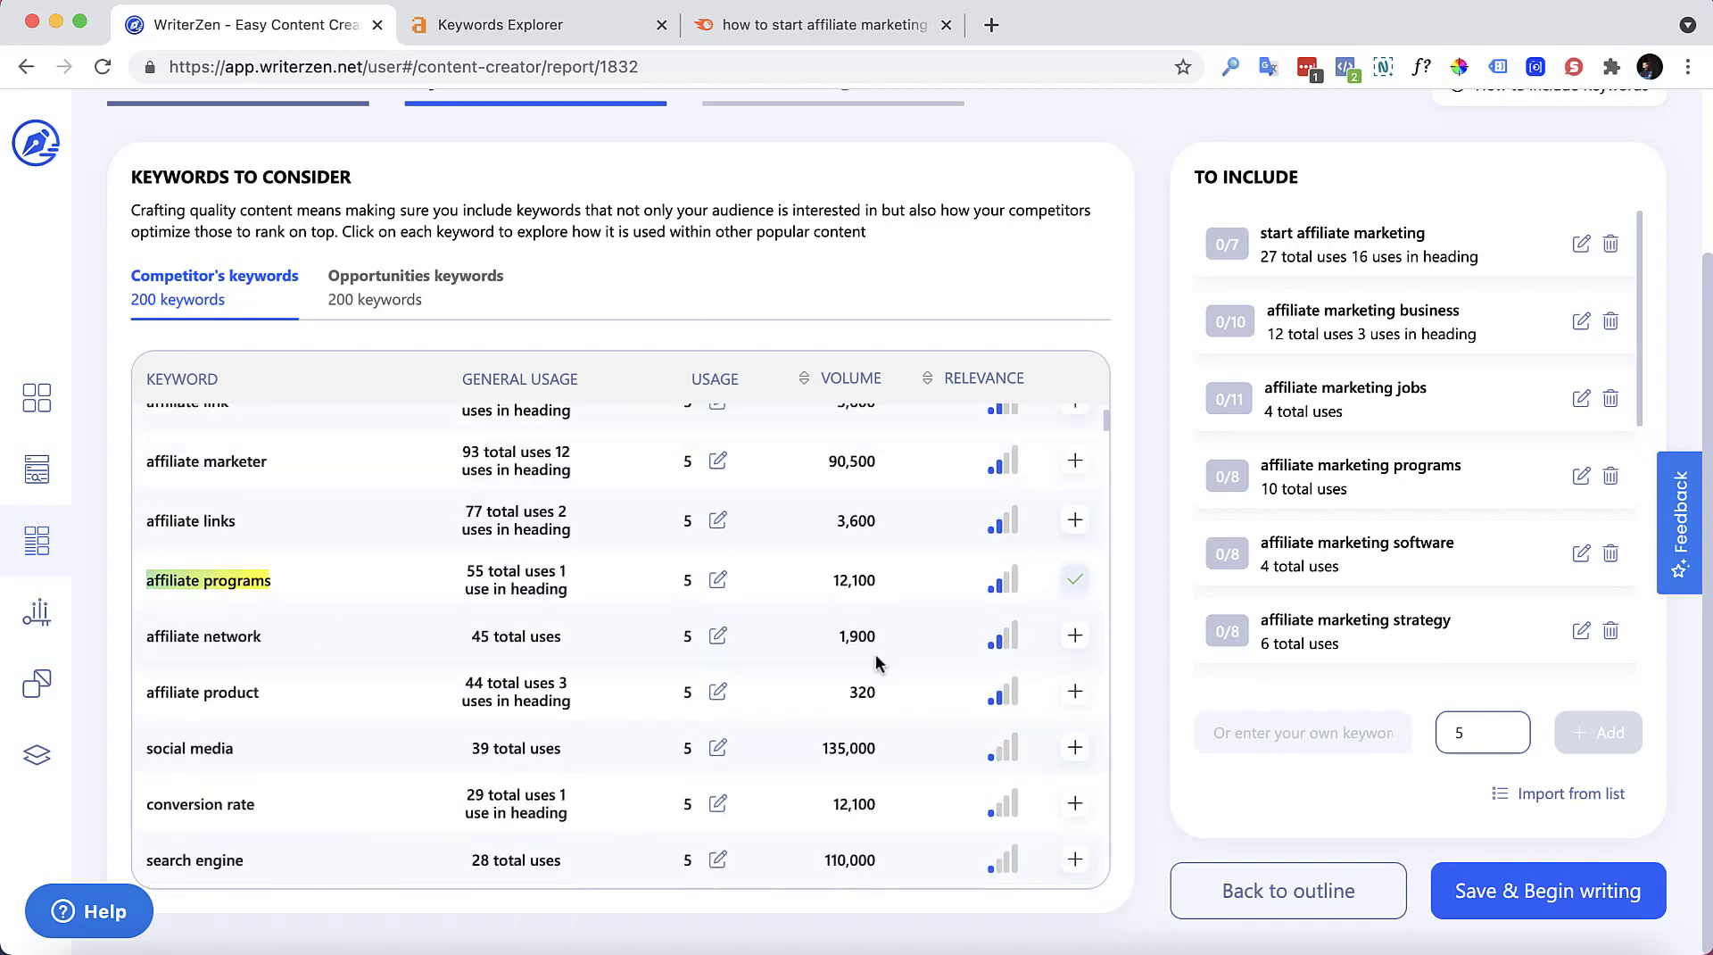
pyautogui.click(1075, 636)
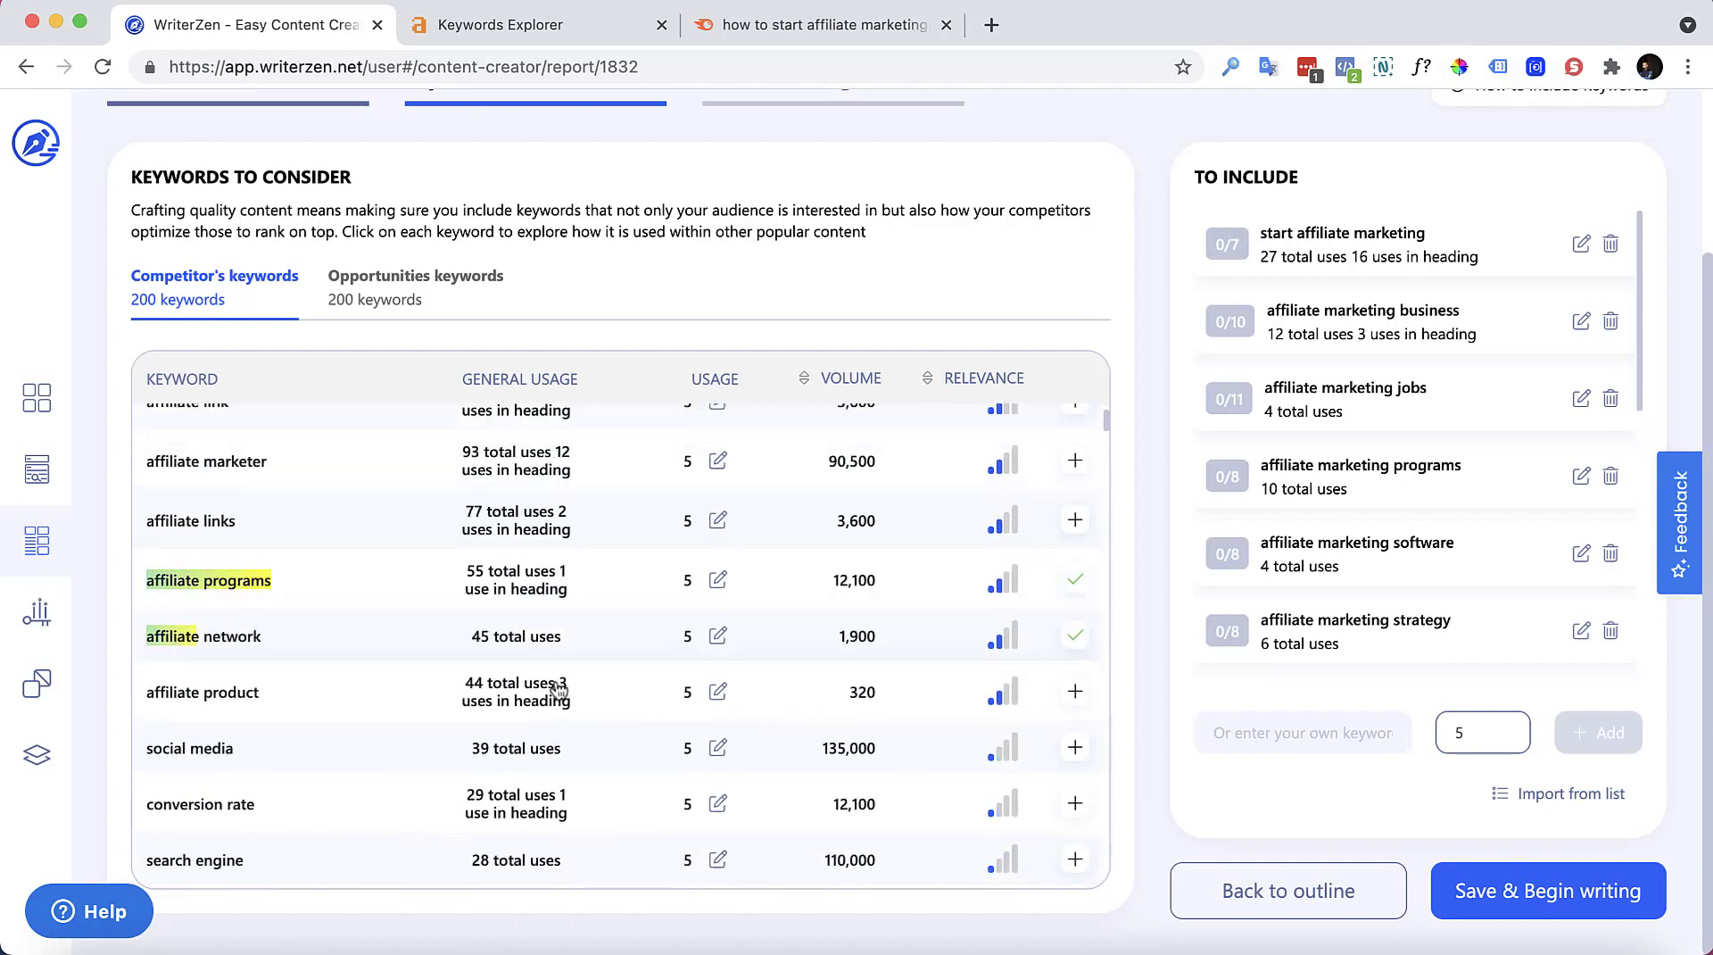
pyautogui.click(1075, 692)
# Step: Include the competitor keywords "affiliate marketing program" and "affiliate commission"
pyautogui.scroll(-3, 453, 665)
pyautogui.scroll(-6, 460, 661)
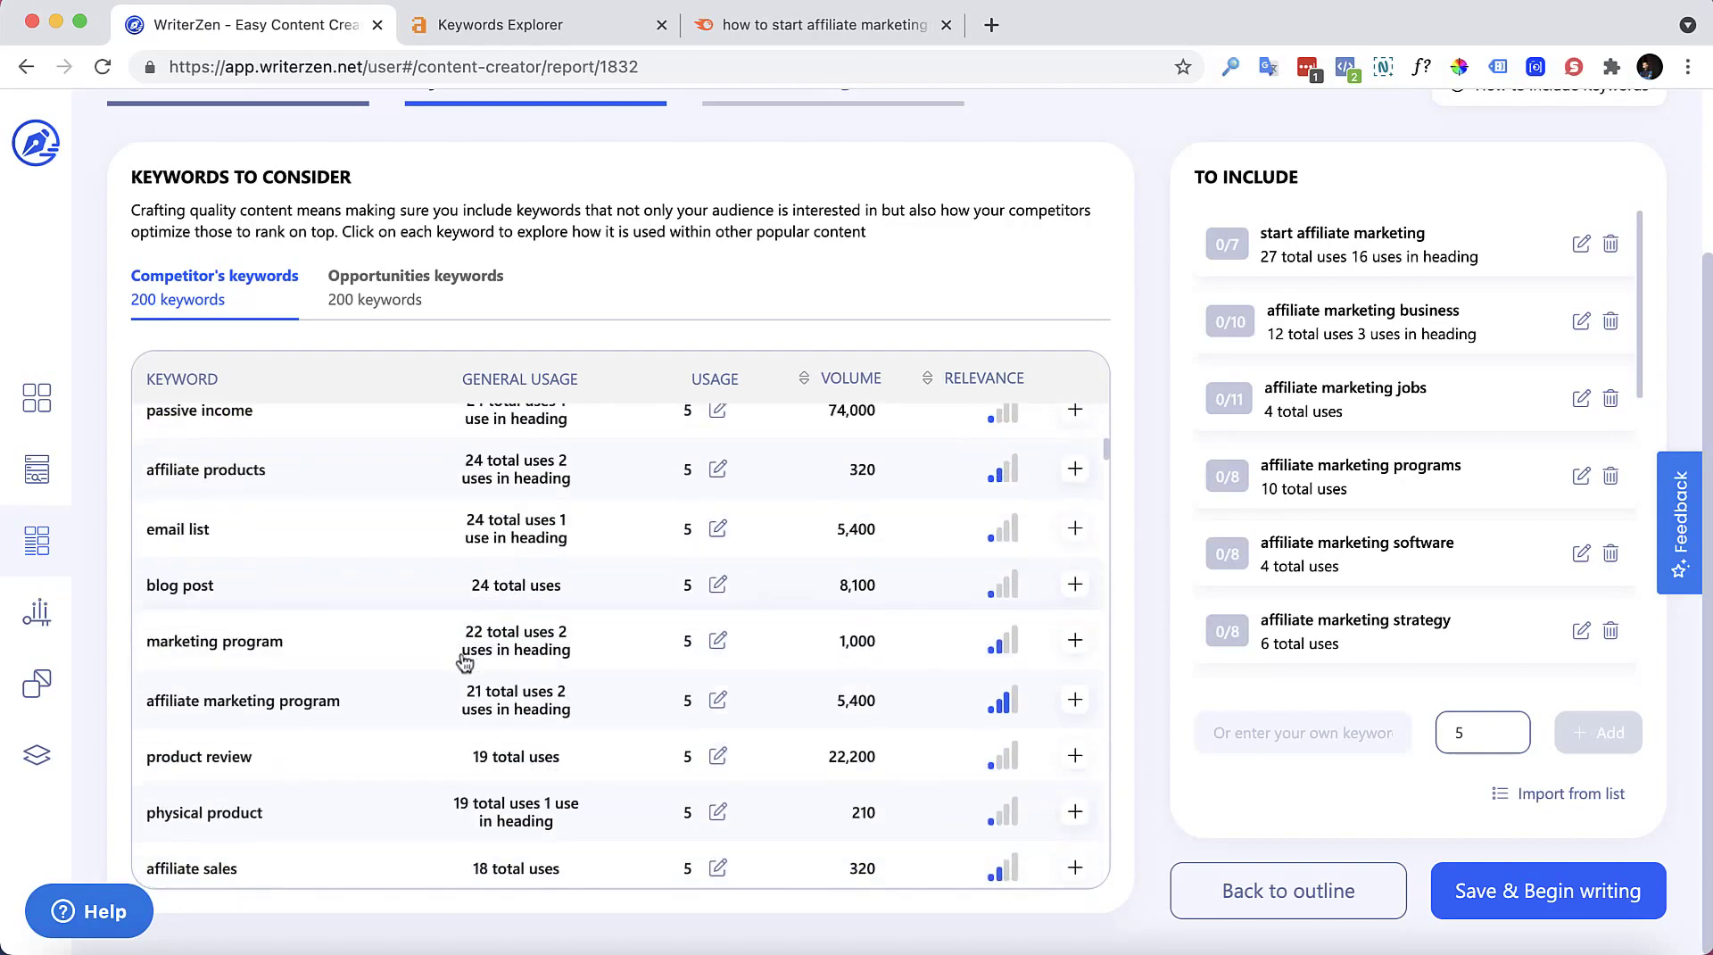
pyautogui.scroll(1, 401, 643)
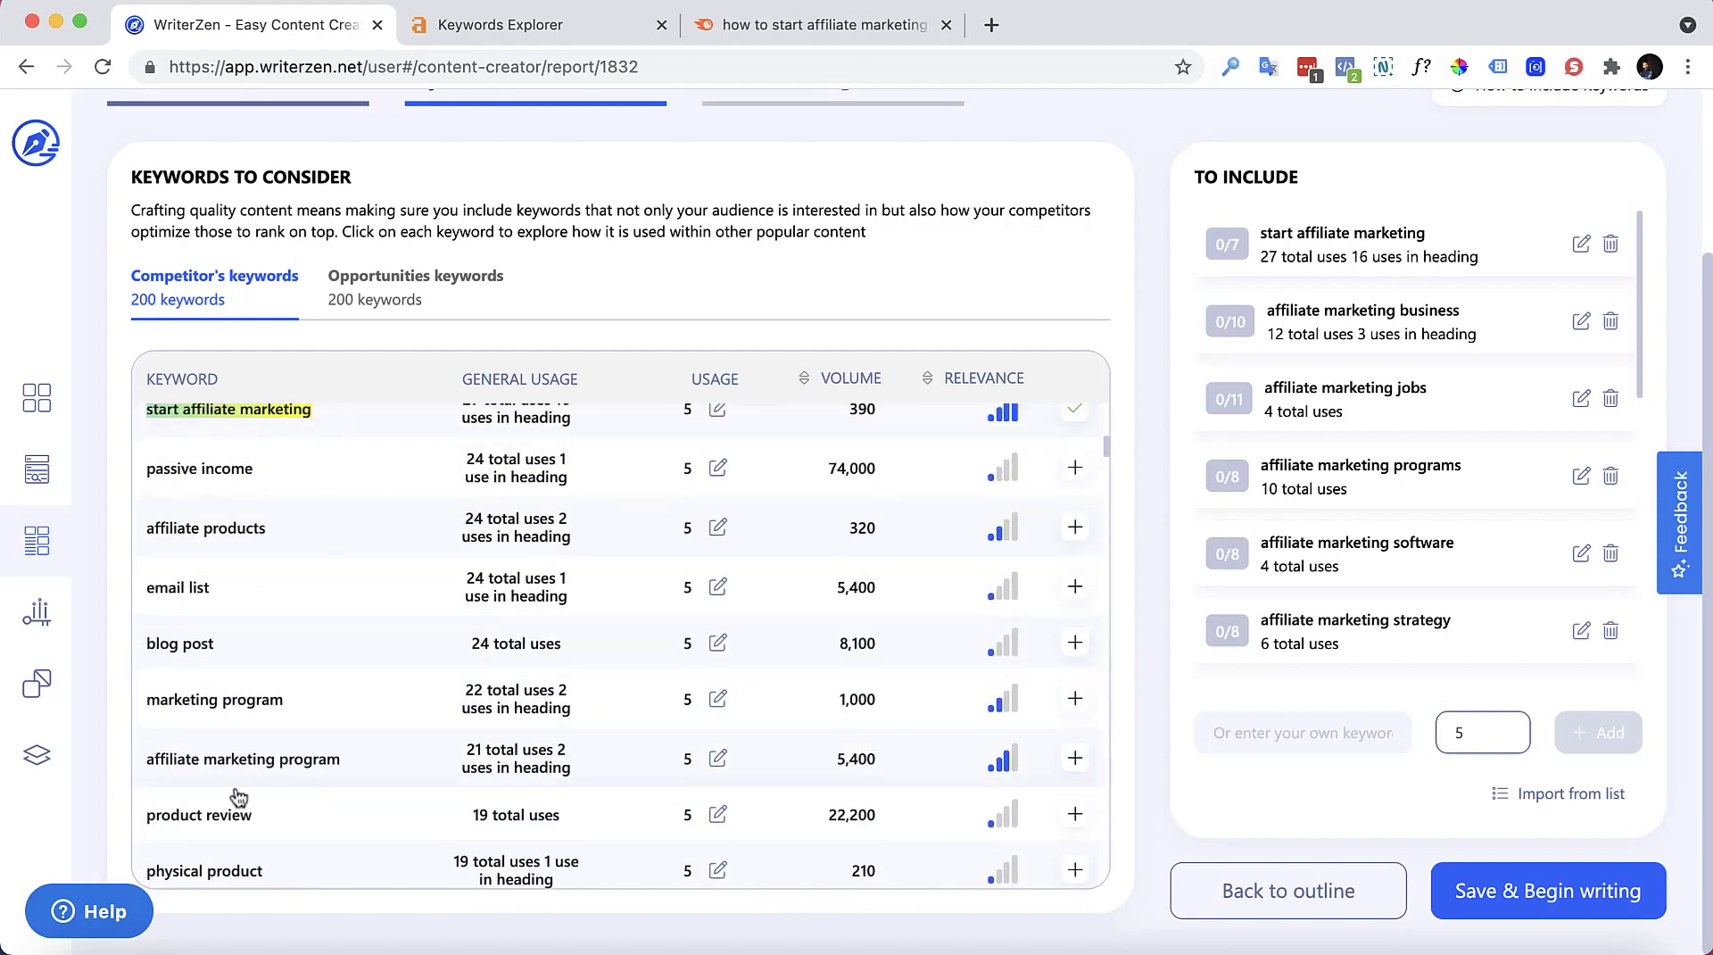
pyautogui.click(1075, 761)
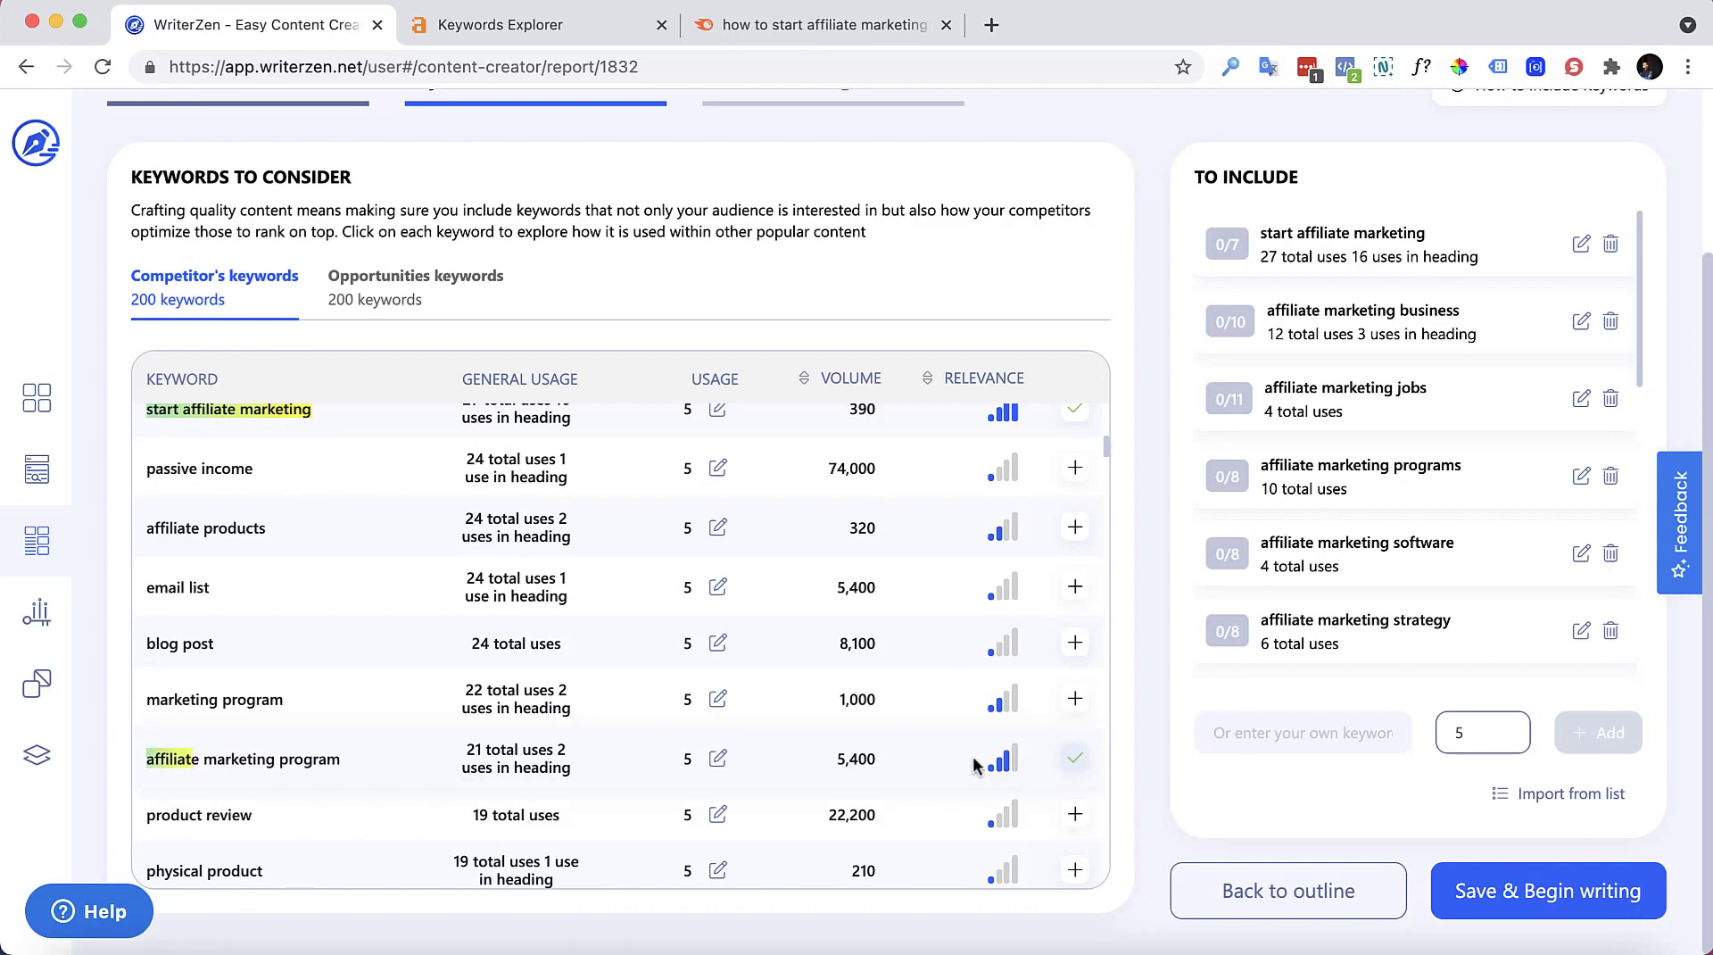
pyautogui.scroll(-8, 623, 667)
pyautogui.scroll(-1, 586, 707)
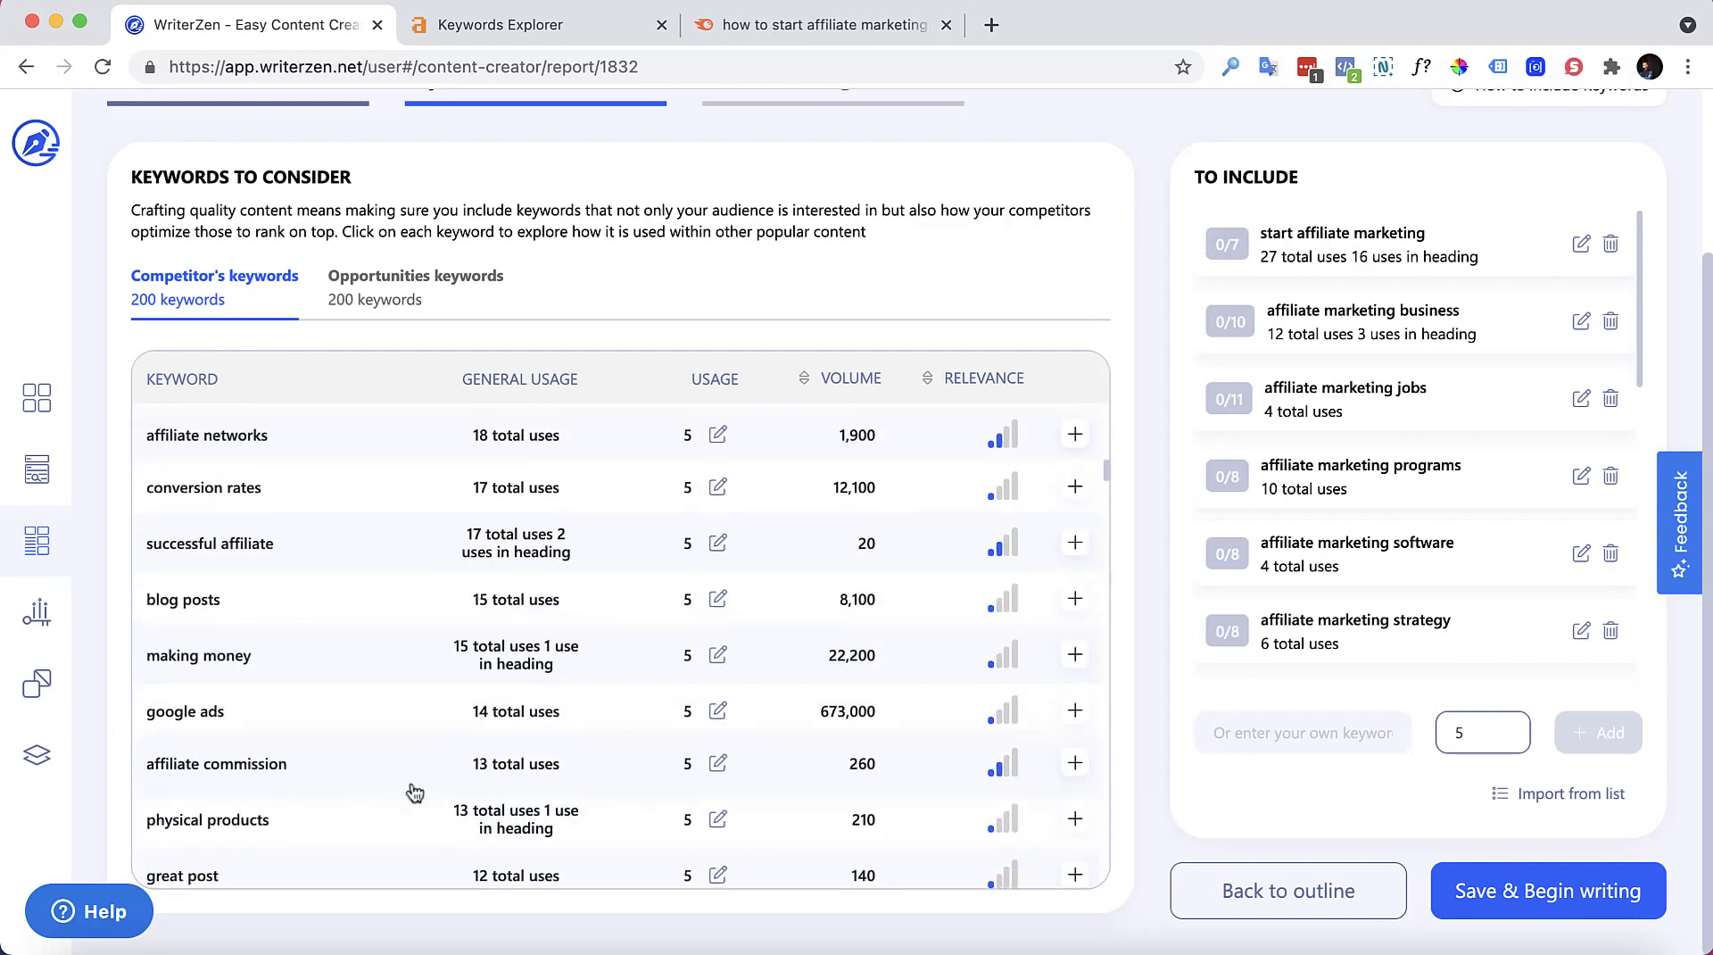
pyautogui.click(1075, 763)
# Step: Include the competitor keywords "successful affiliate marketing" and "affiliate manager", and save the keyword selection to begin writing
pyautogui.scroll(-10, 696, 684)
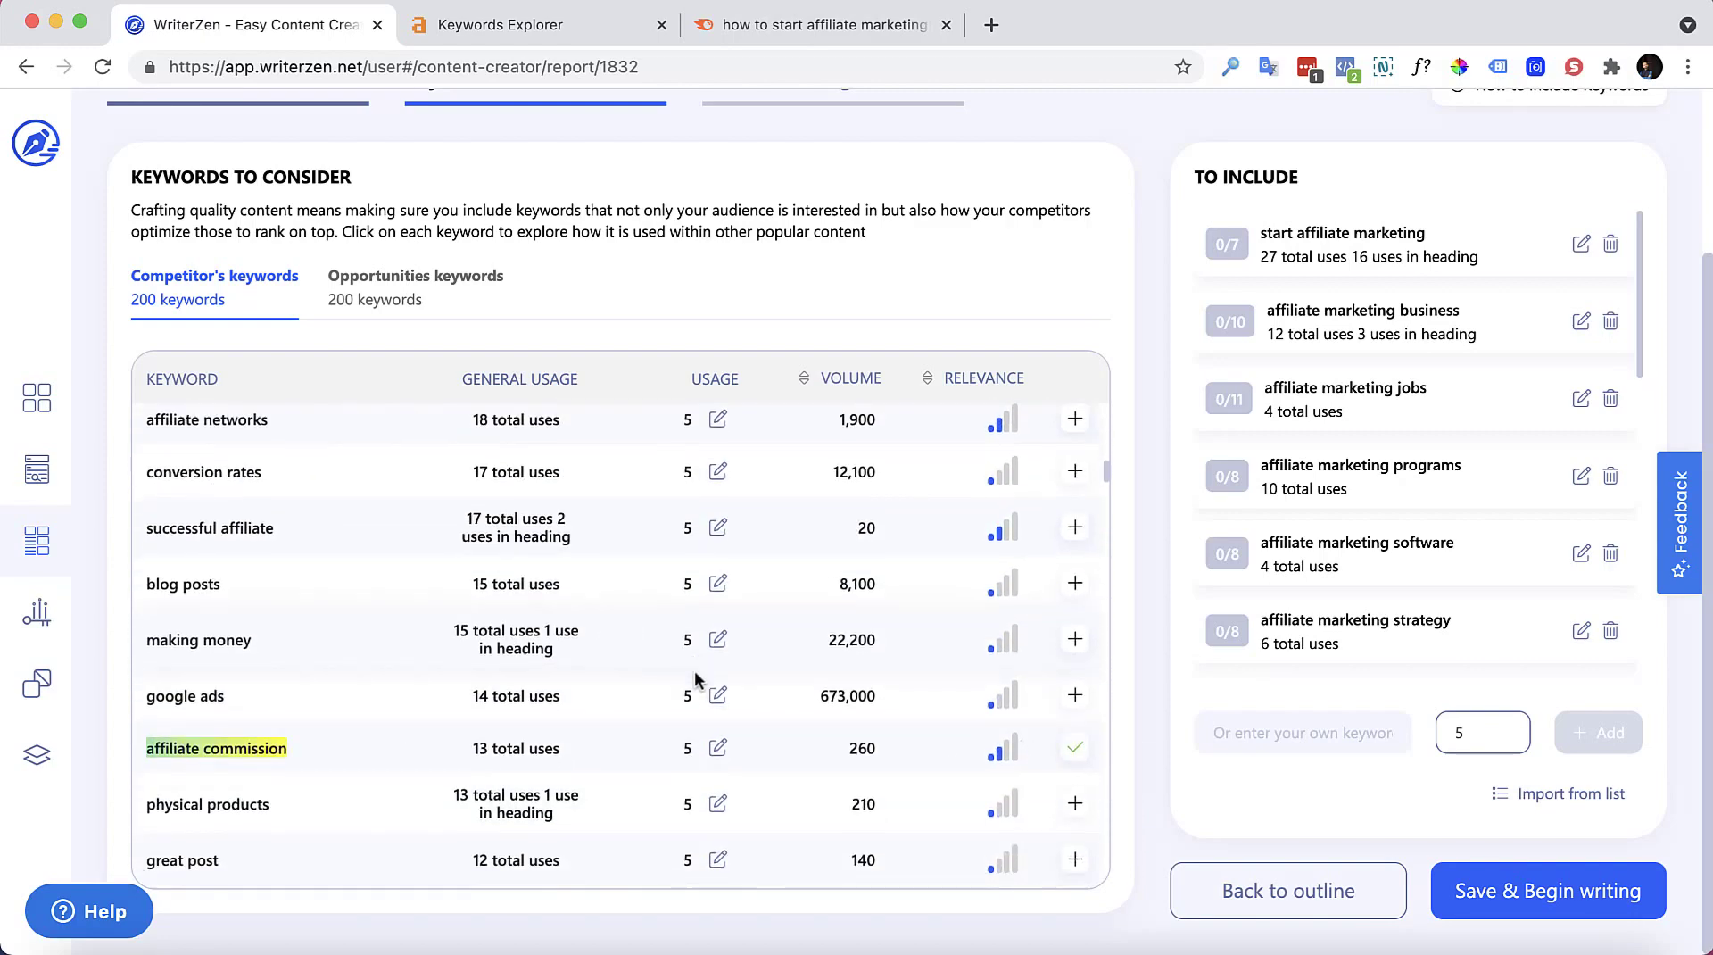
pyautogui.scroll(-4, 415, 665)
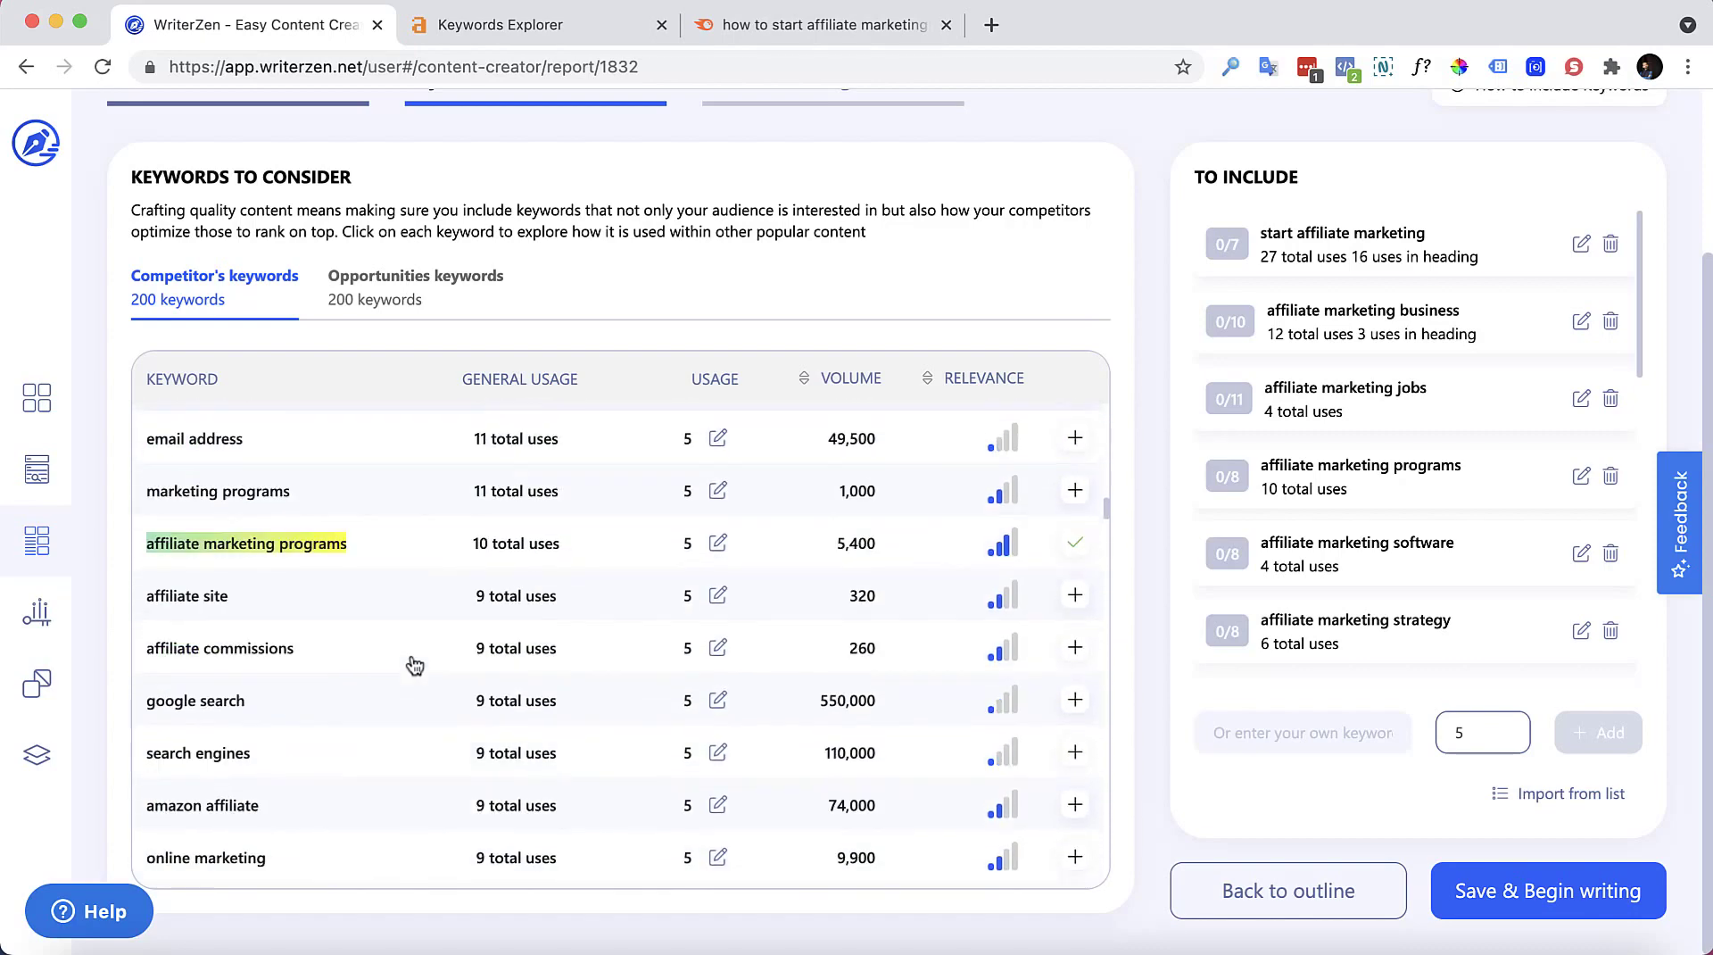
pyautogui.scroll(-4, 409, 665)
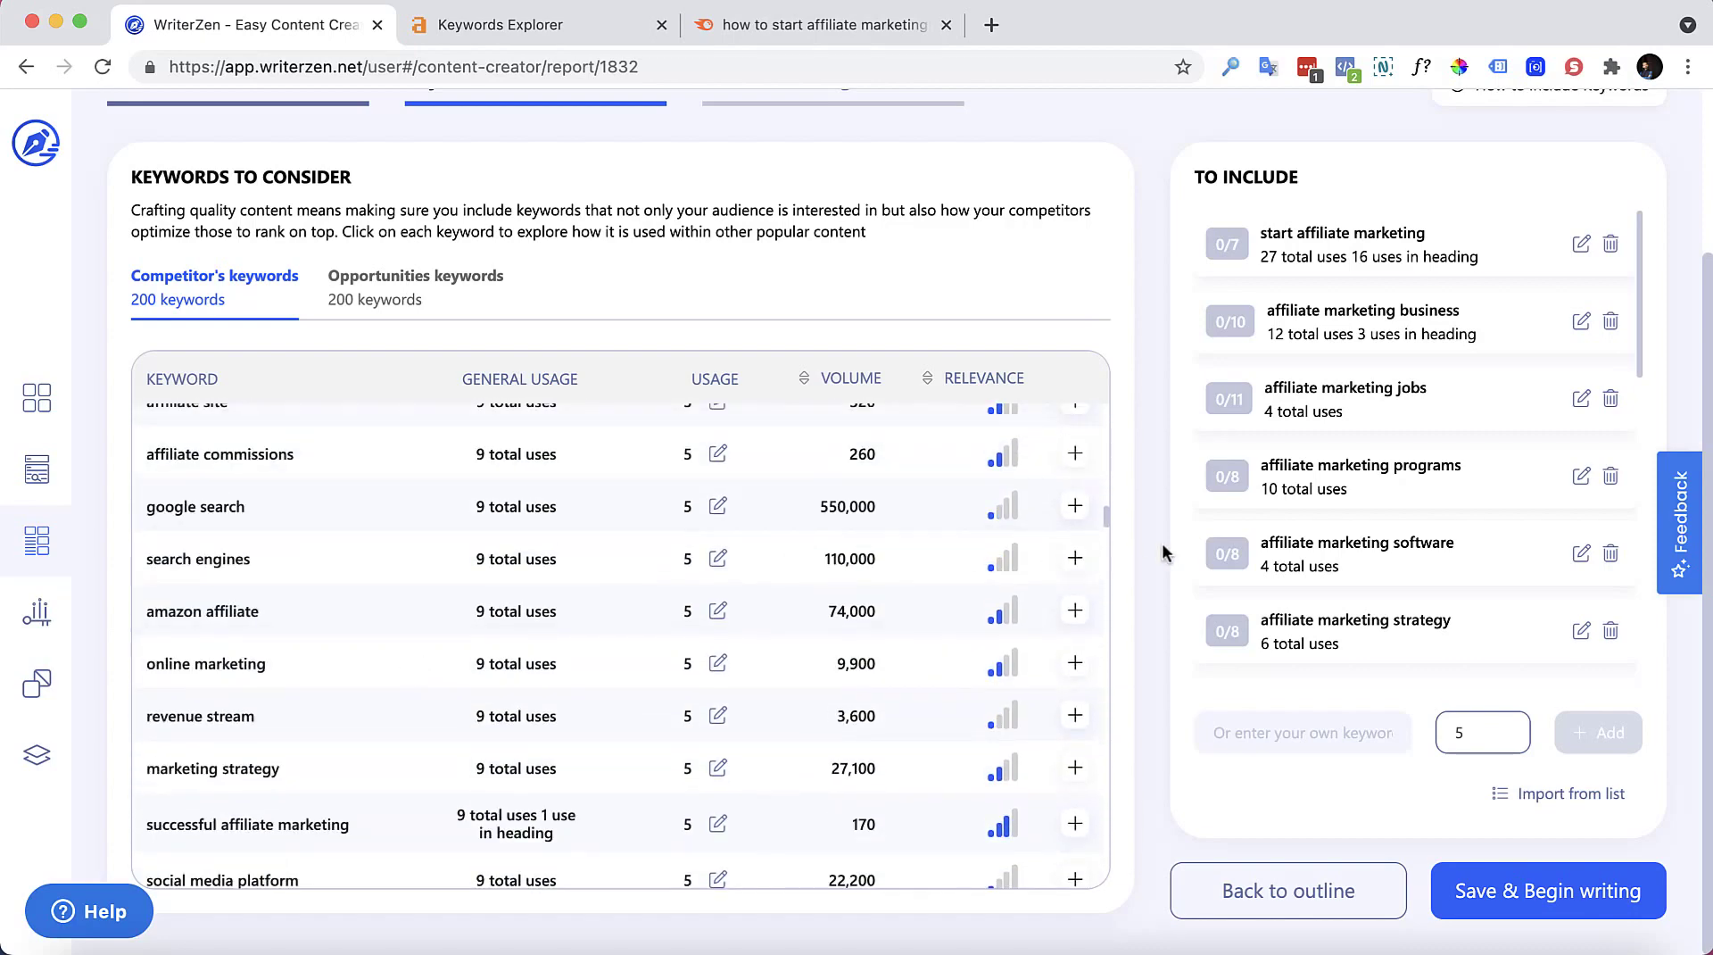
pyautogui.scroll(-1, 1237, 447)
pyautogui.scroll(-1, 1236, 455)
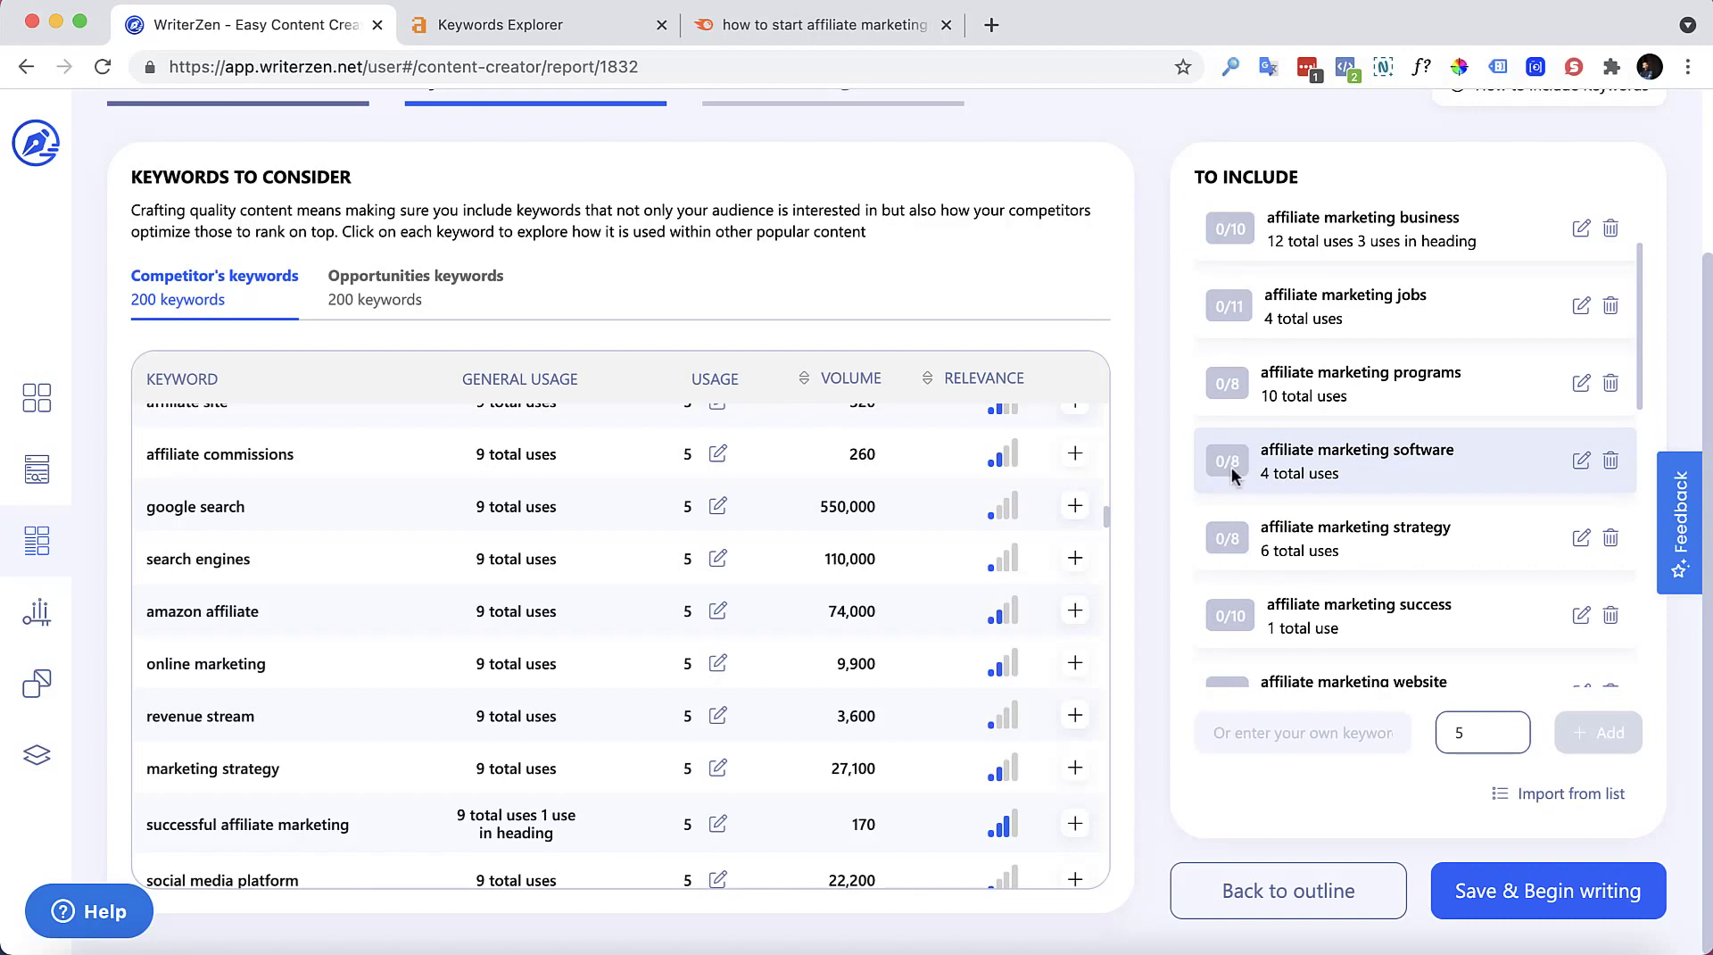
pyautogui.scroll(-3, 442, 580)
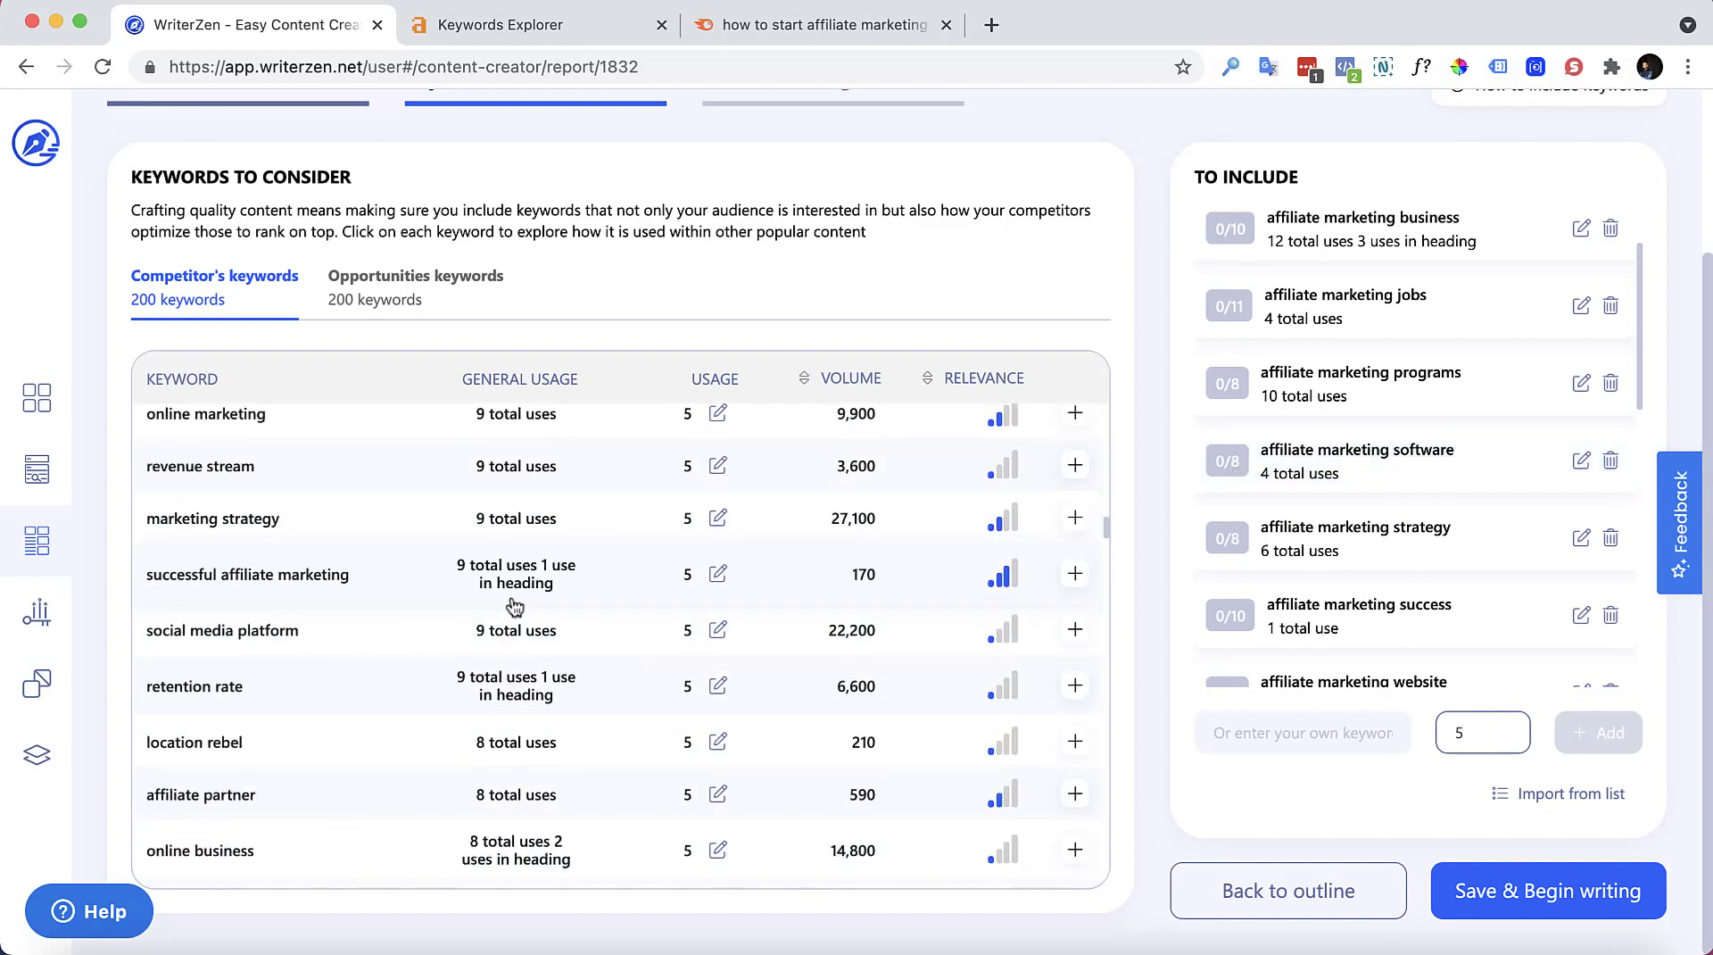
pyautogui.click(1075, 574)
pyautogui.scroll(-4, 674, 627)
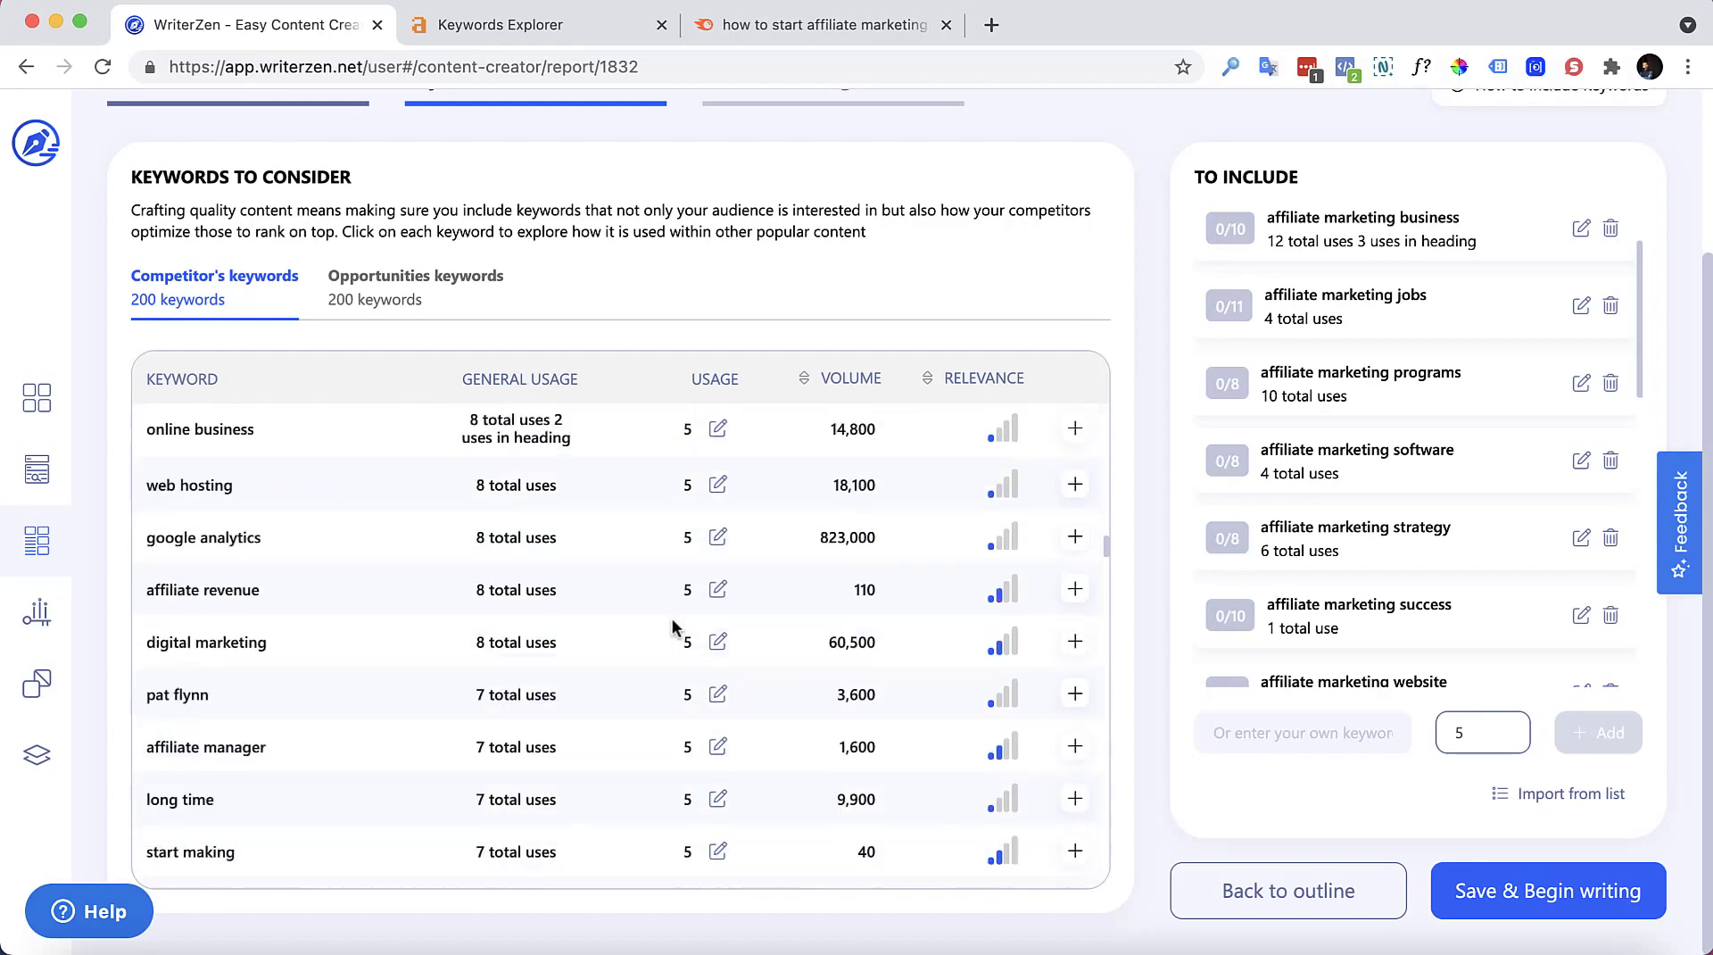
pyautogui.scroll(-2, 674, 628)
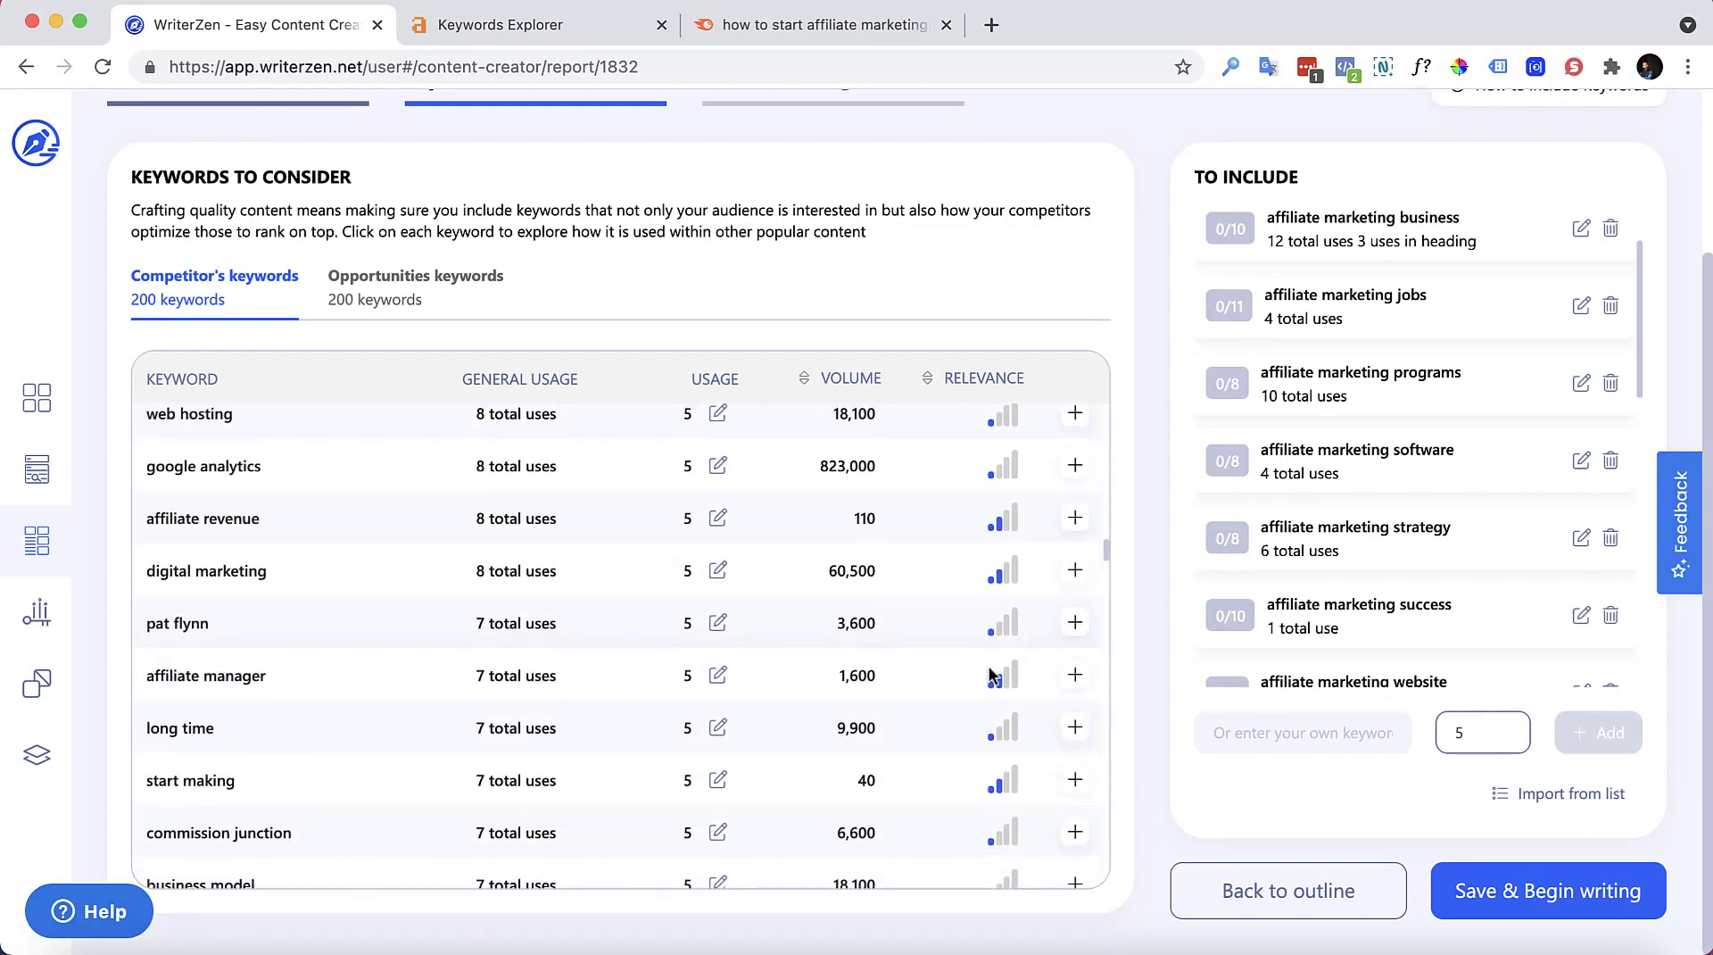
pyautogui.click(1076, 676)
pyautogui.scroll(-3, 714, 665)
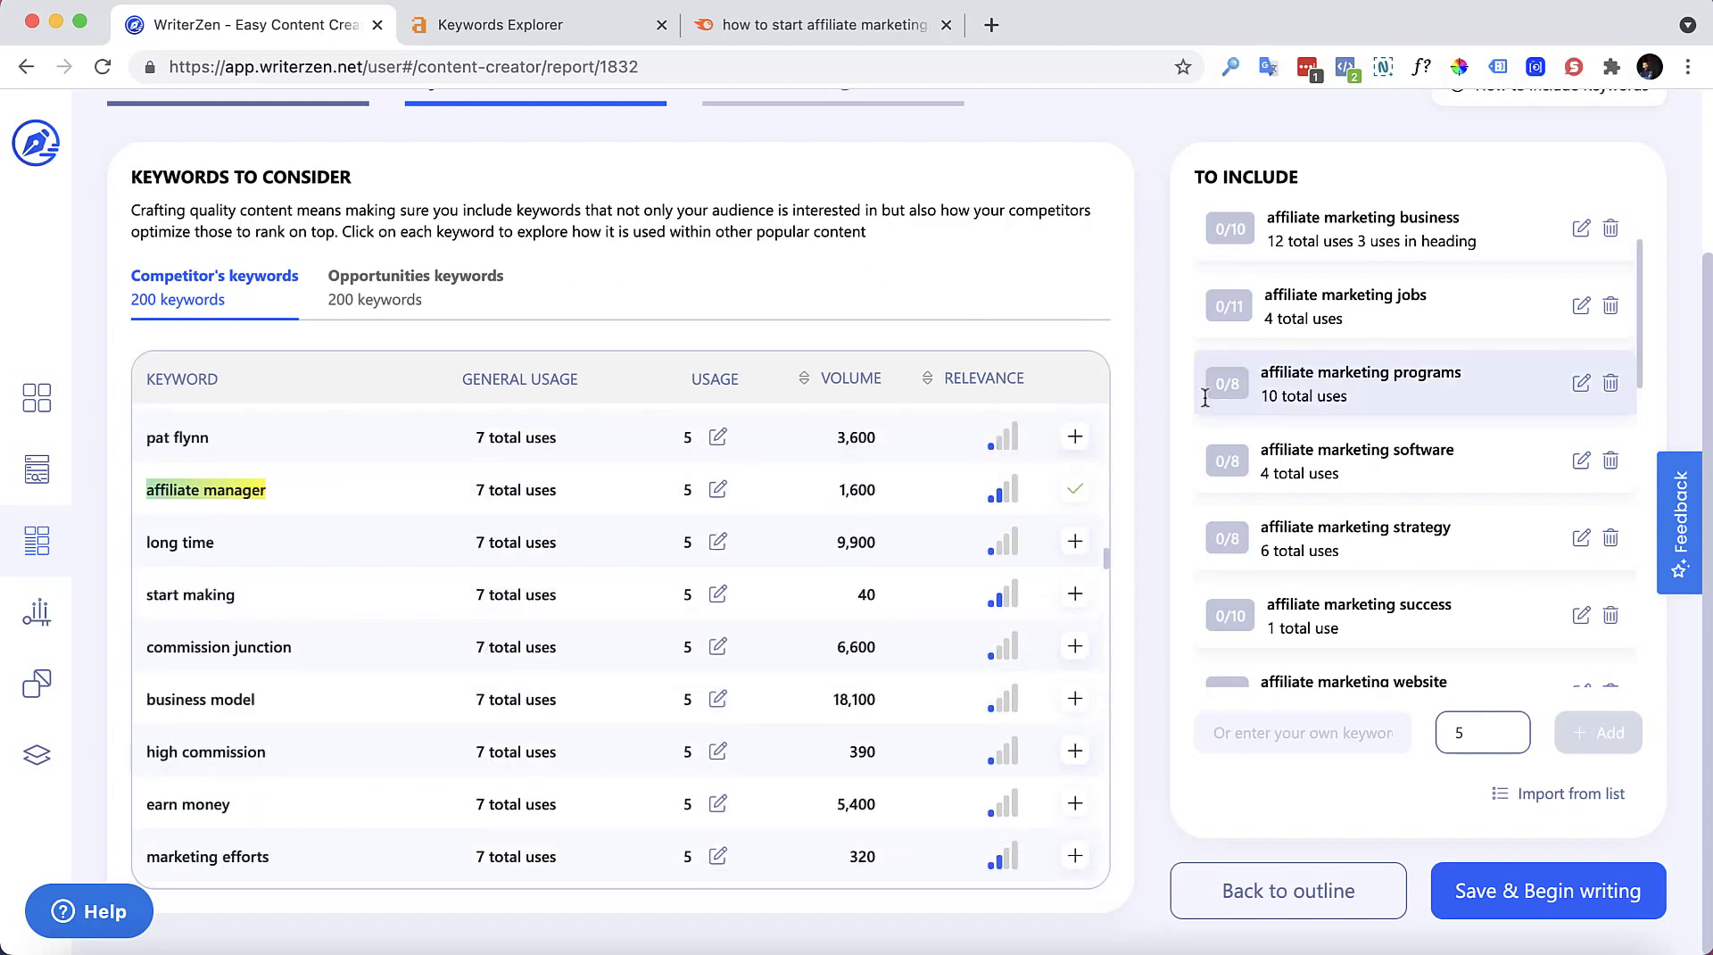
pyautogui.click(1511, 900)
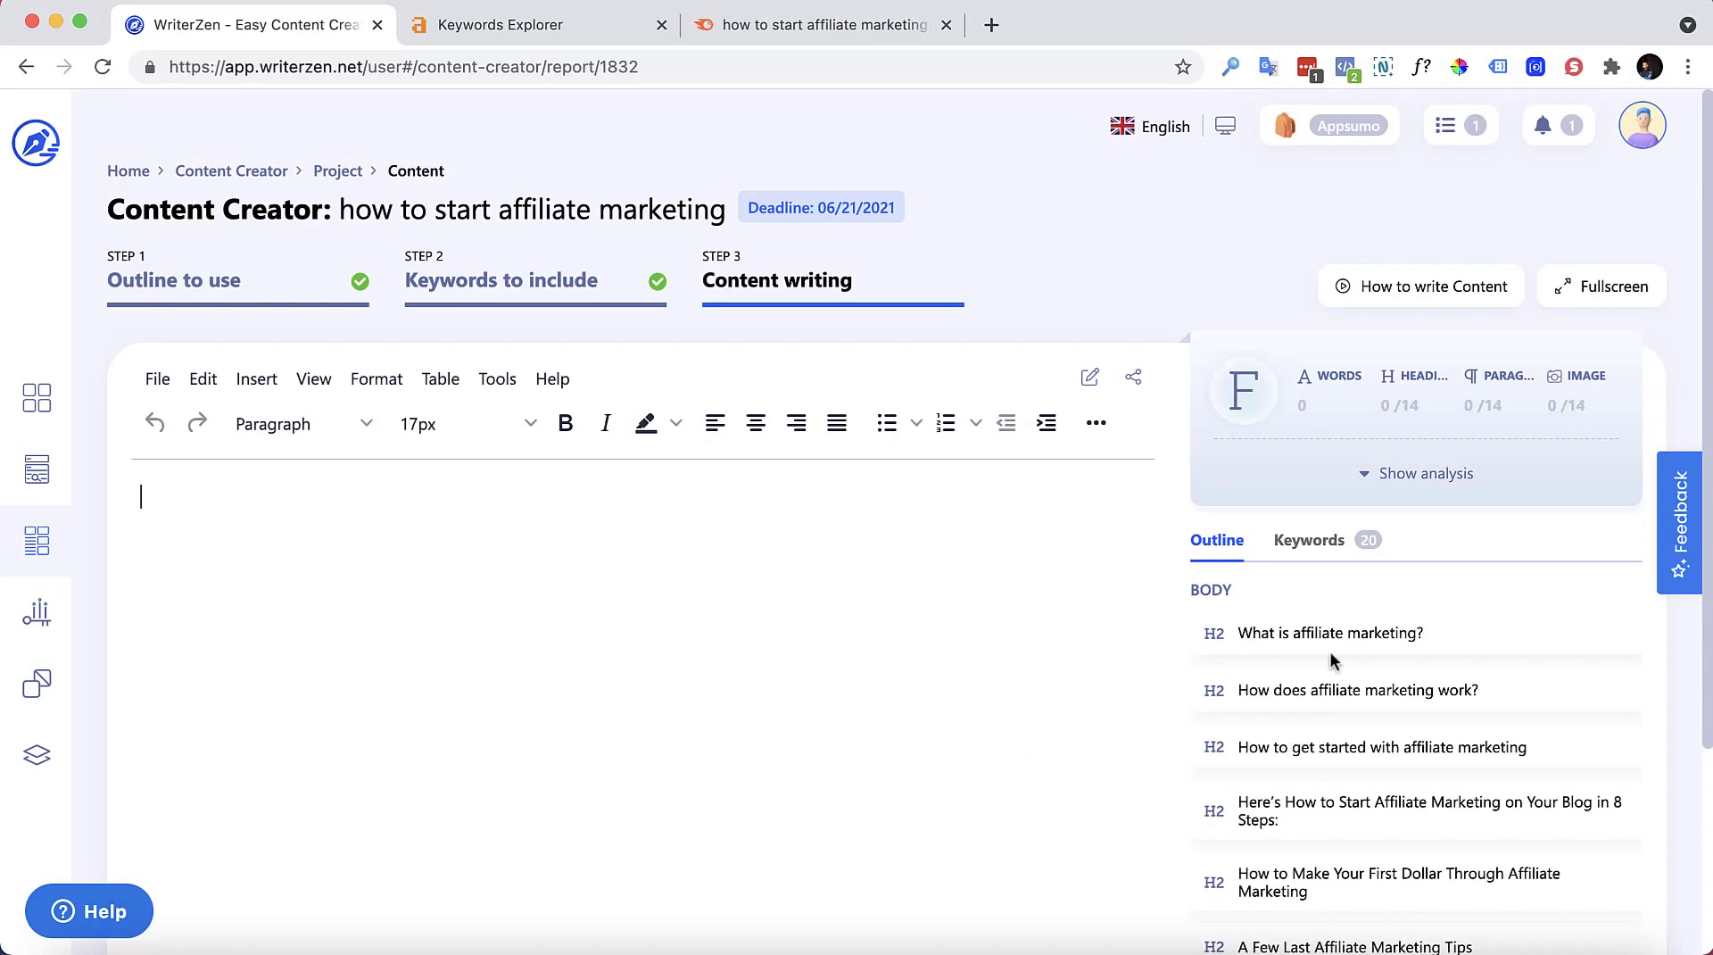
# Step: Expand the content analysis and review its listed problems and suggested improvements for the article
pyautogui.scroll(-3, 1330, 651)
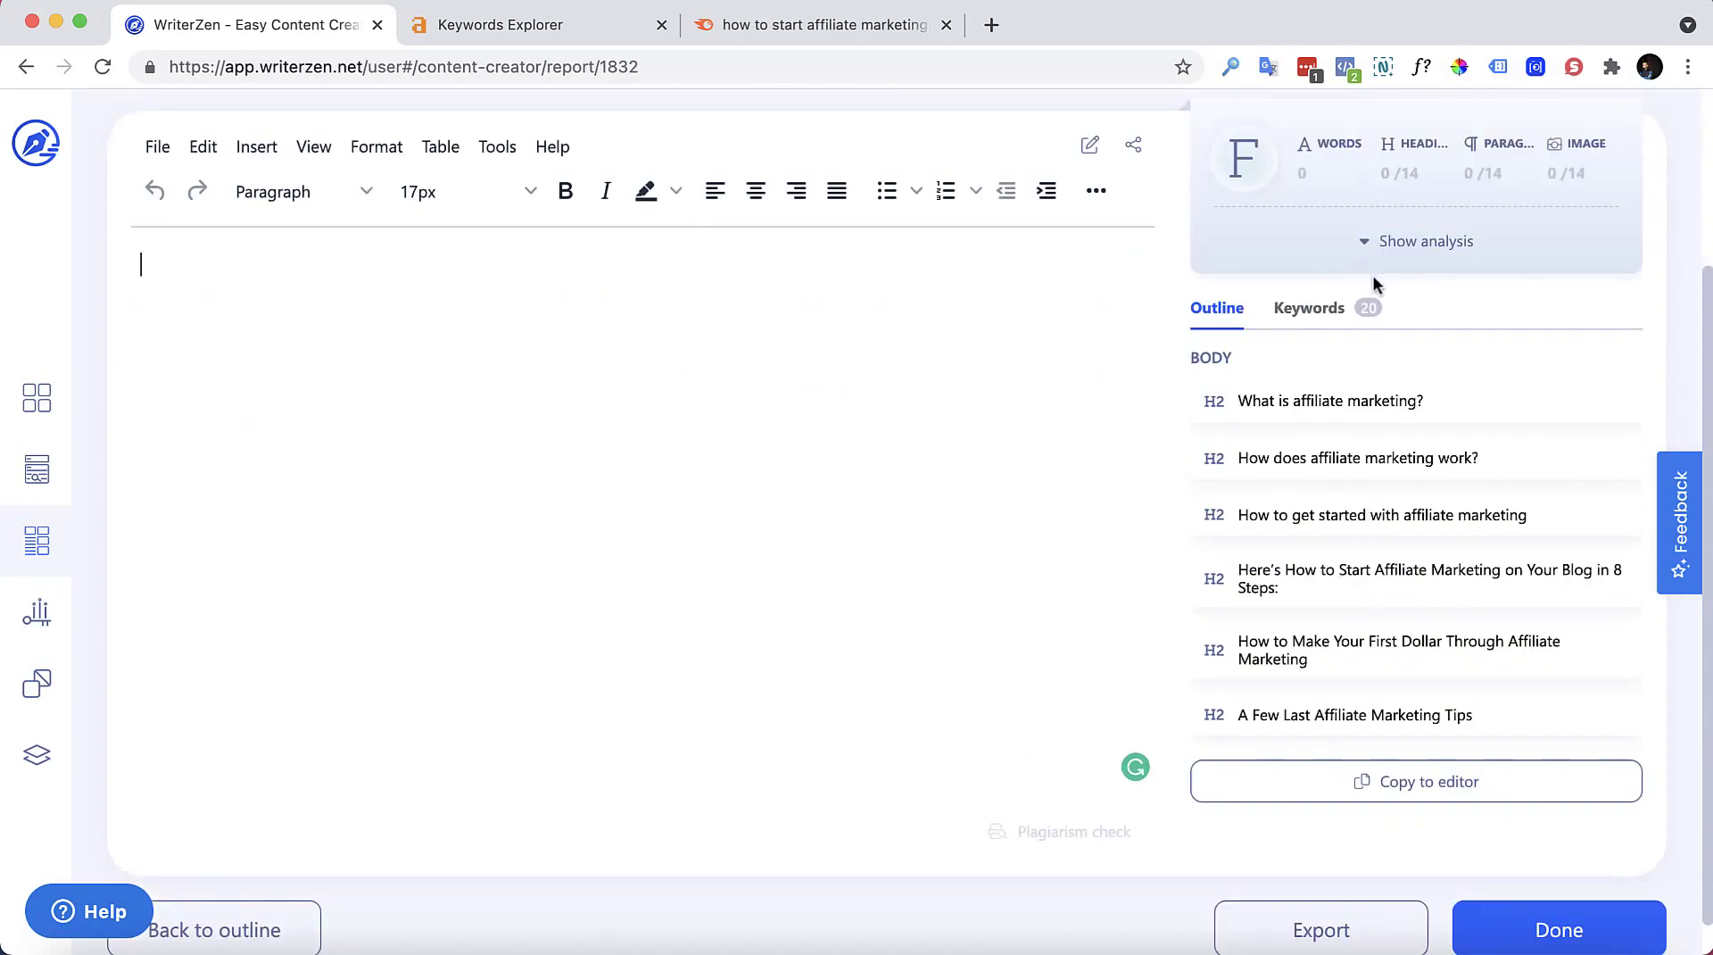
pyautogui.click(1388, 239)
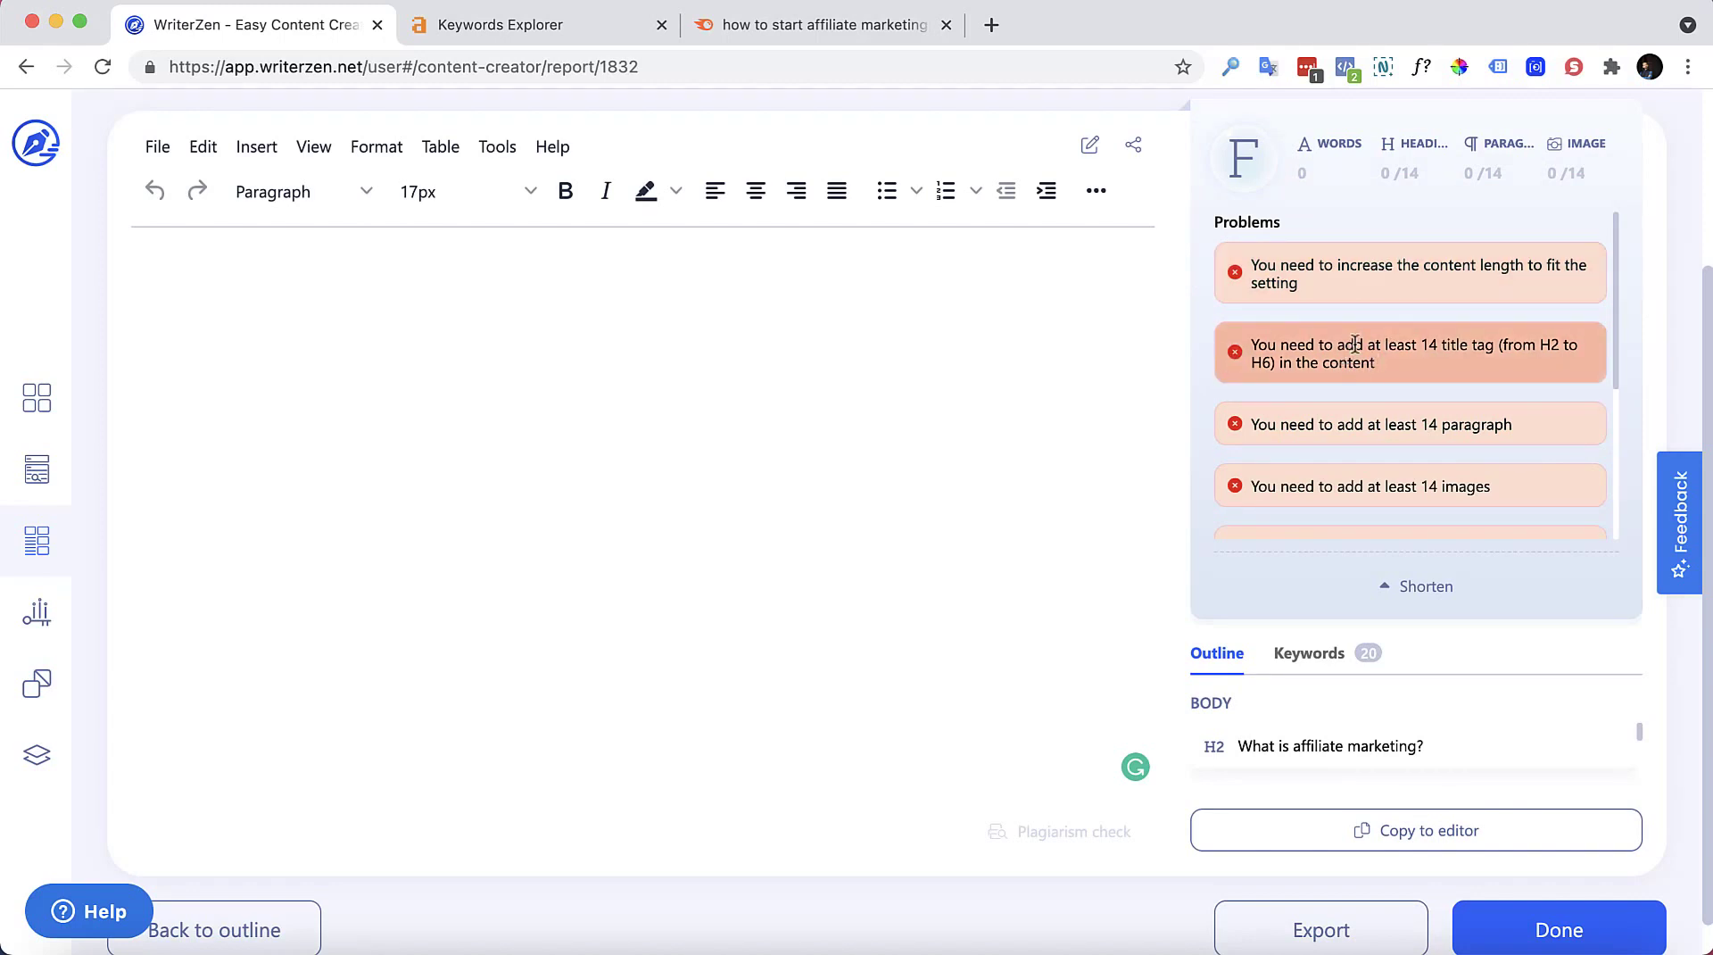
pyautogui.scroll(-2, 1307, 442)
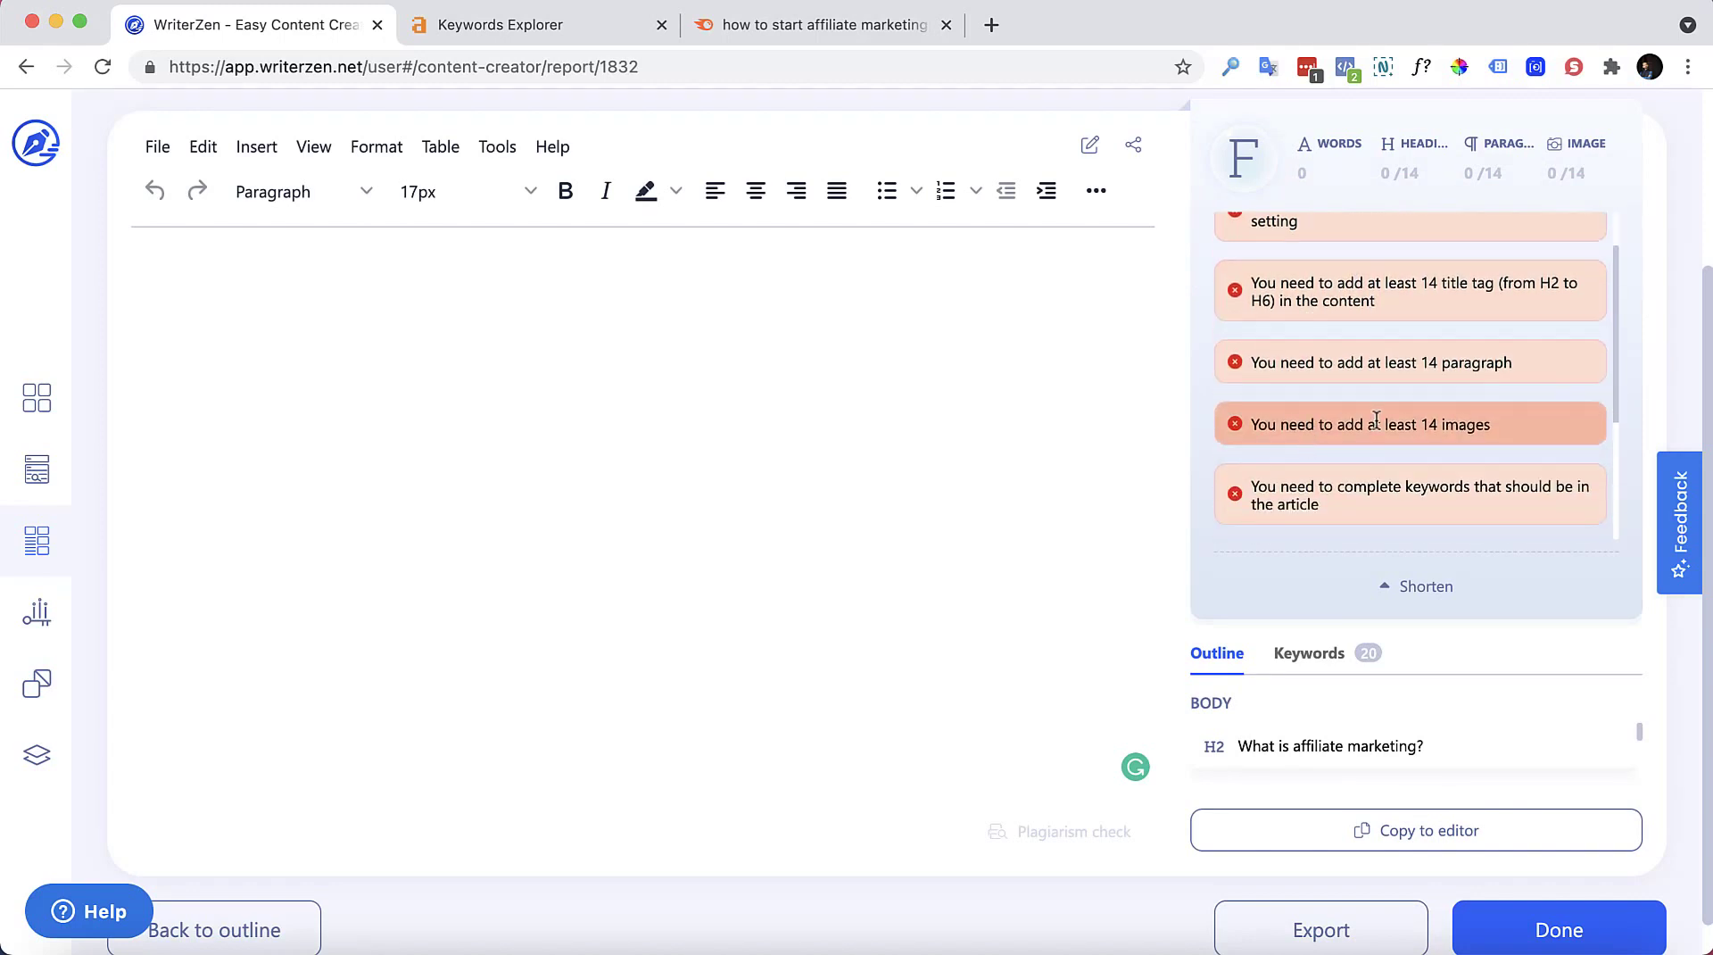
pyautogui.scroll(-5, 1377, 419)
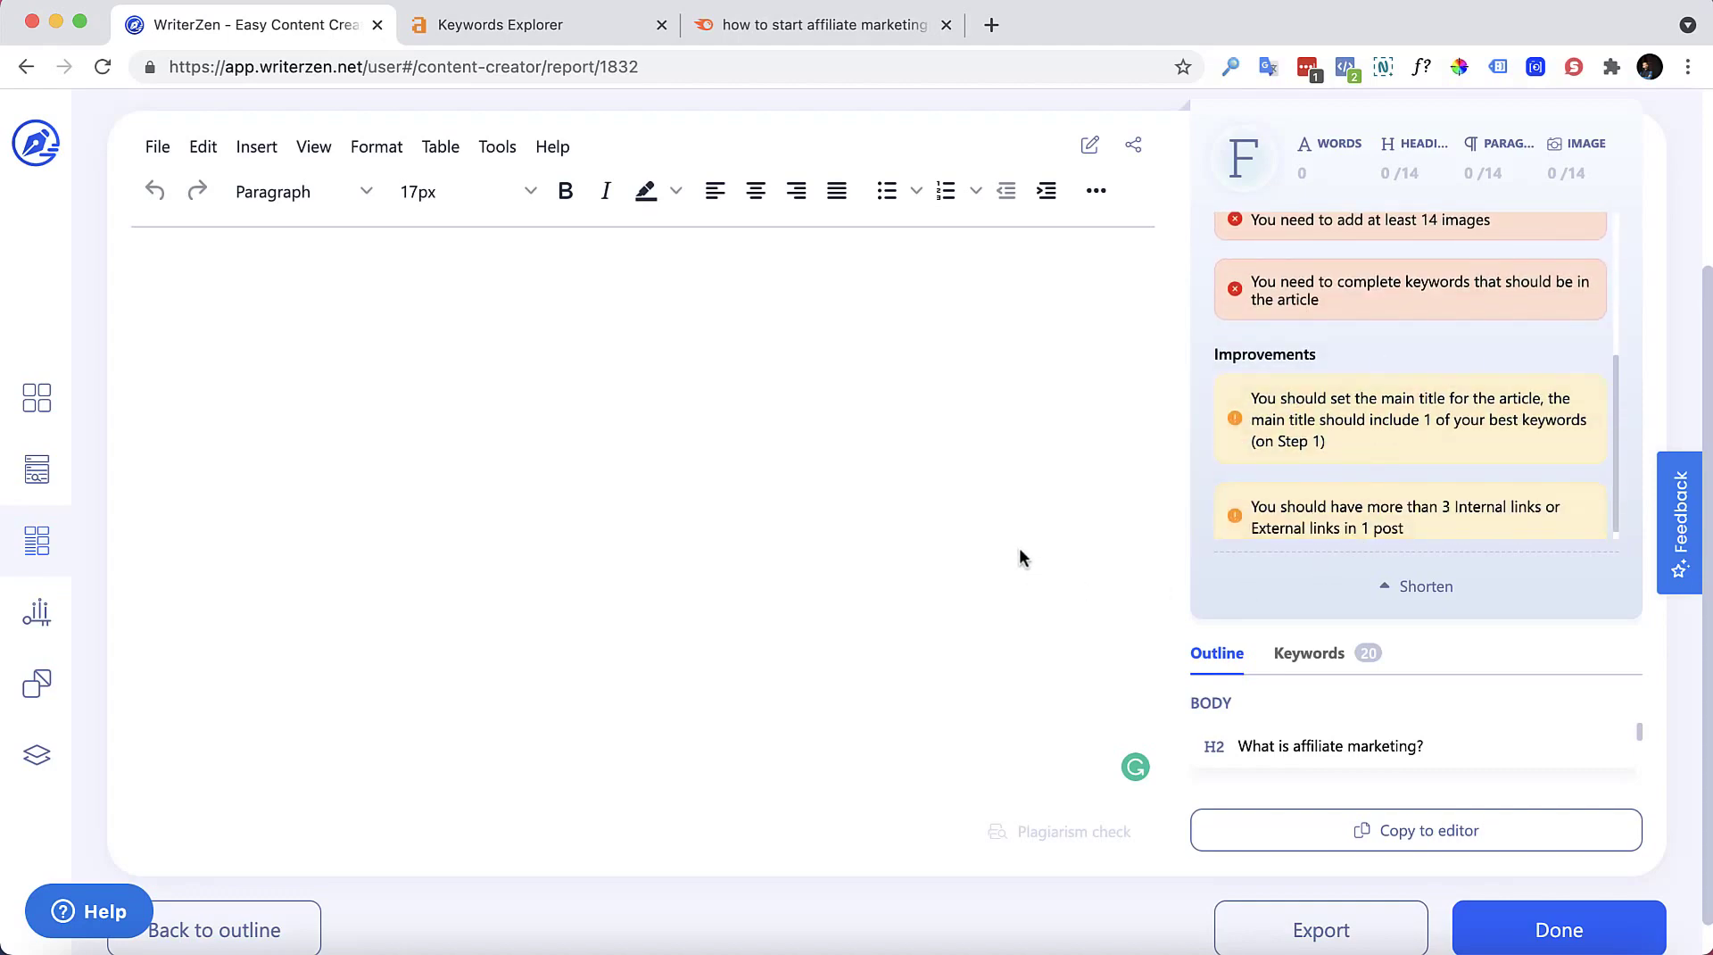
pyautogui.scroll(-1, 1012, 548)
# Step: Copy the shareable link that lets others edit the article content
pyautogui.scroll(5, 950, 548)
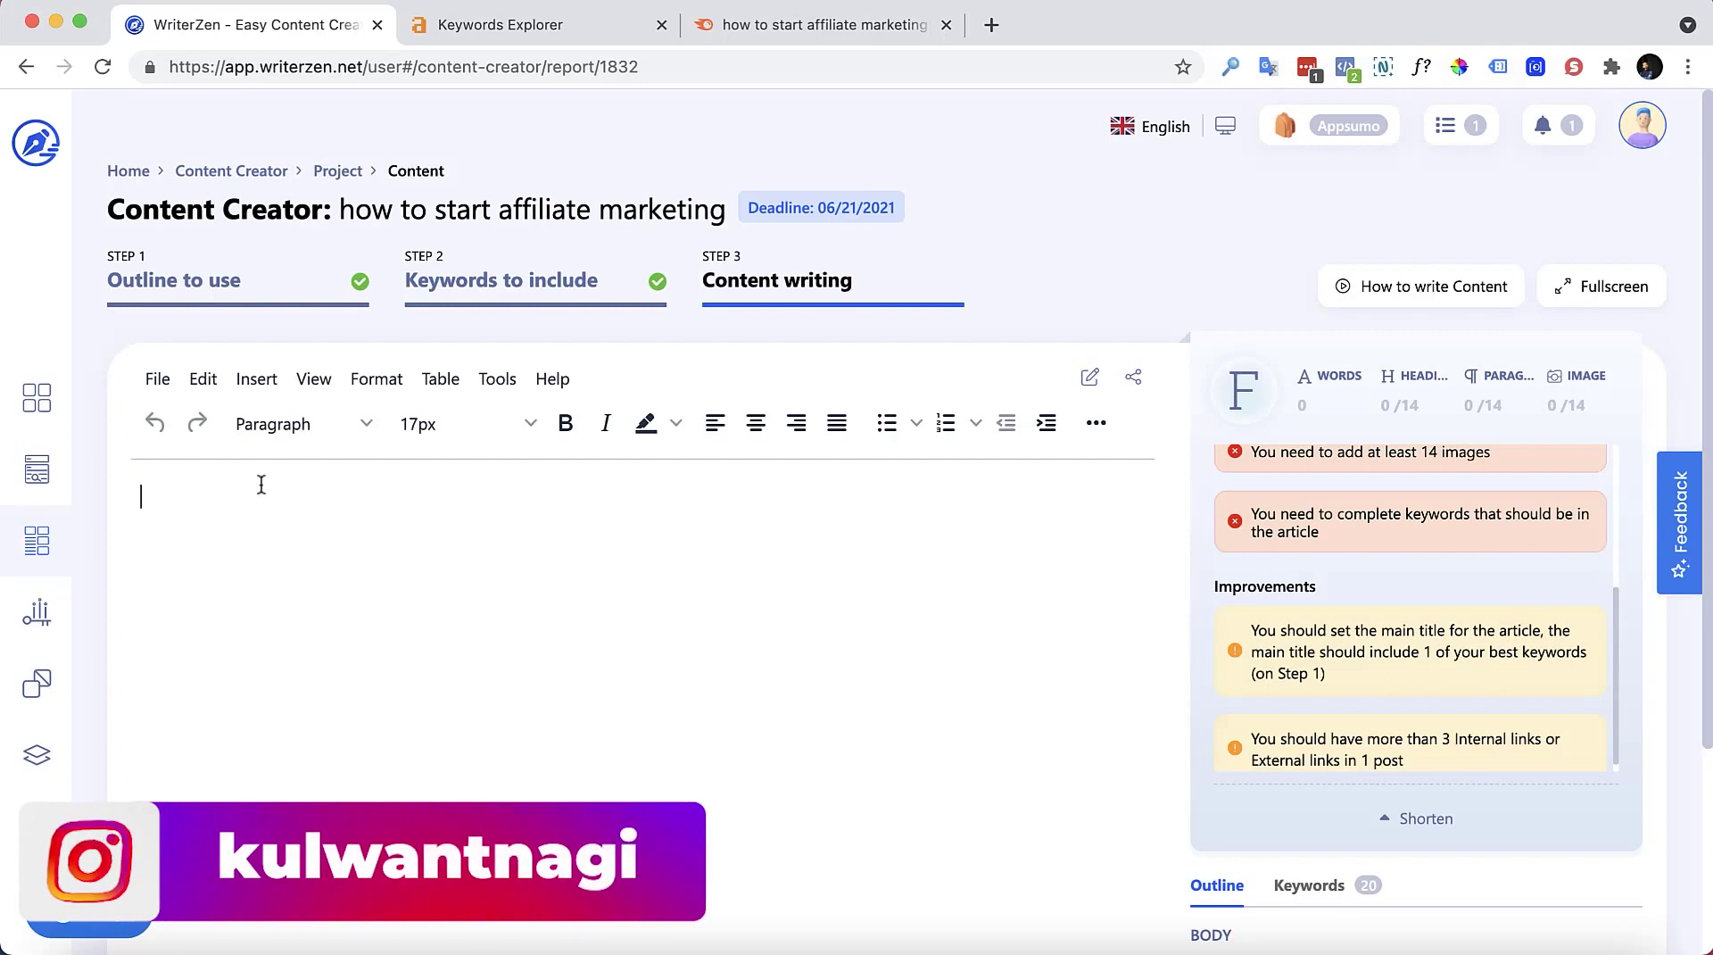
pyautogui.click(1134, 382)
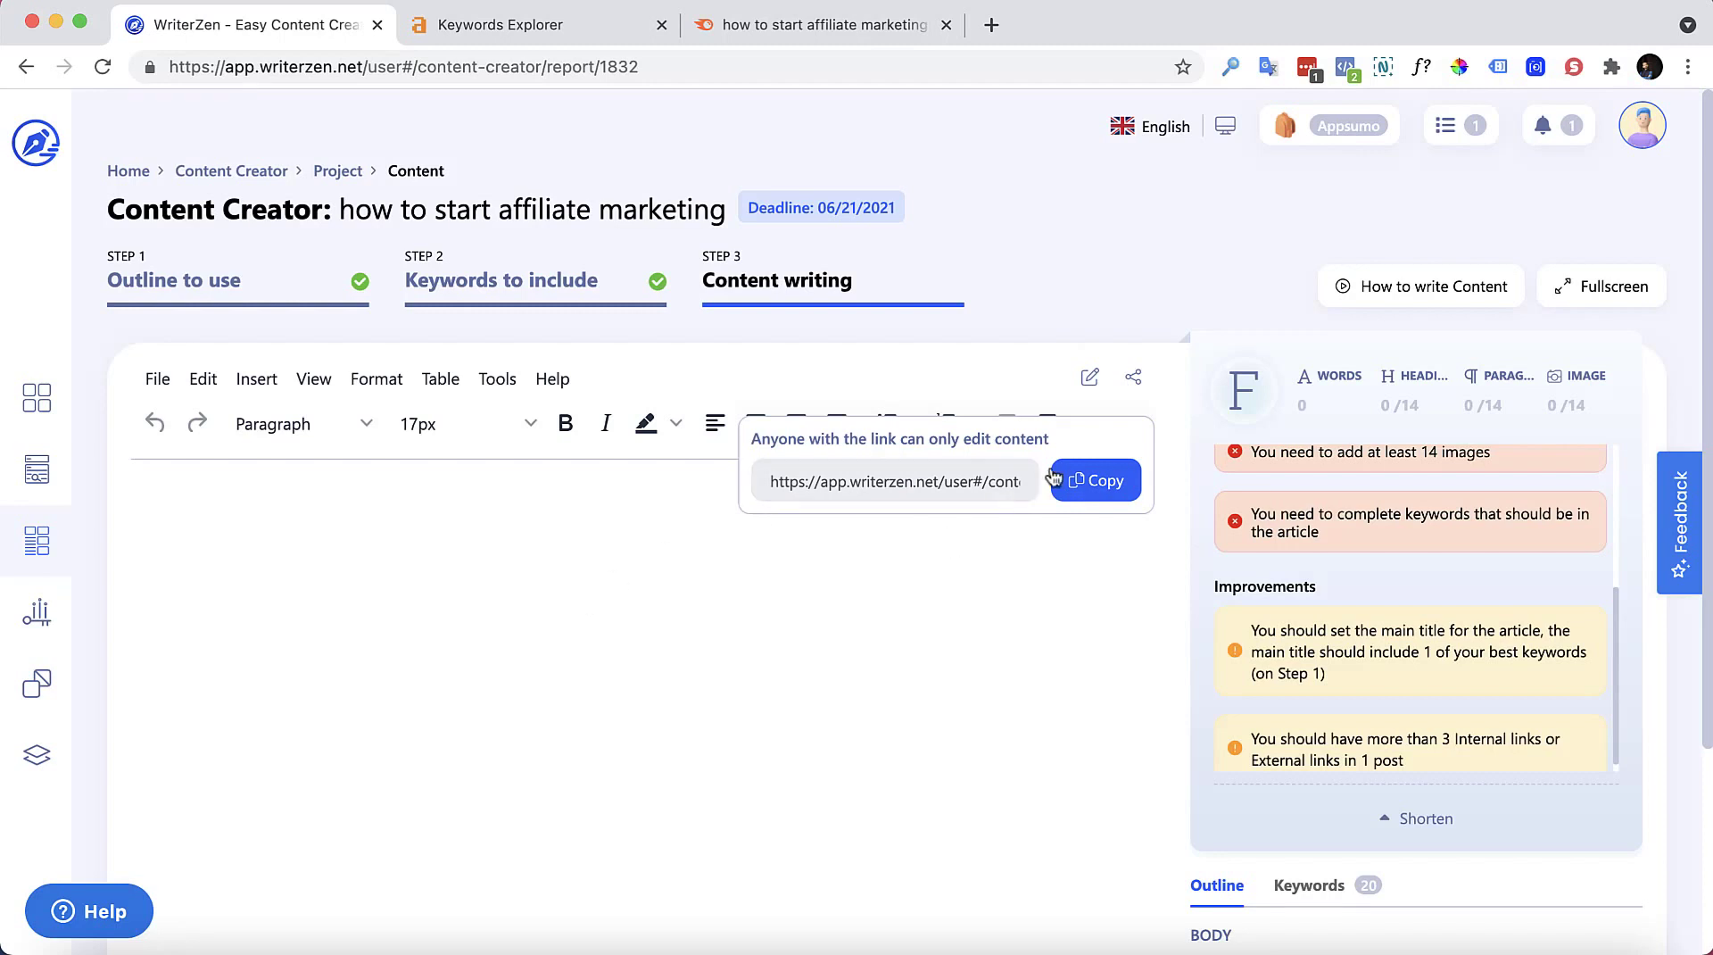
pyautogui.click(1081, 480)
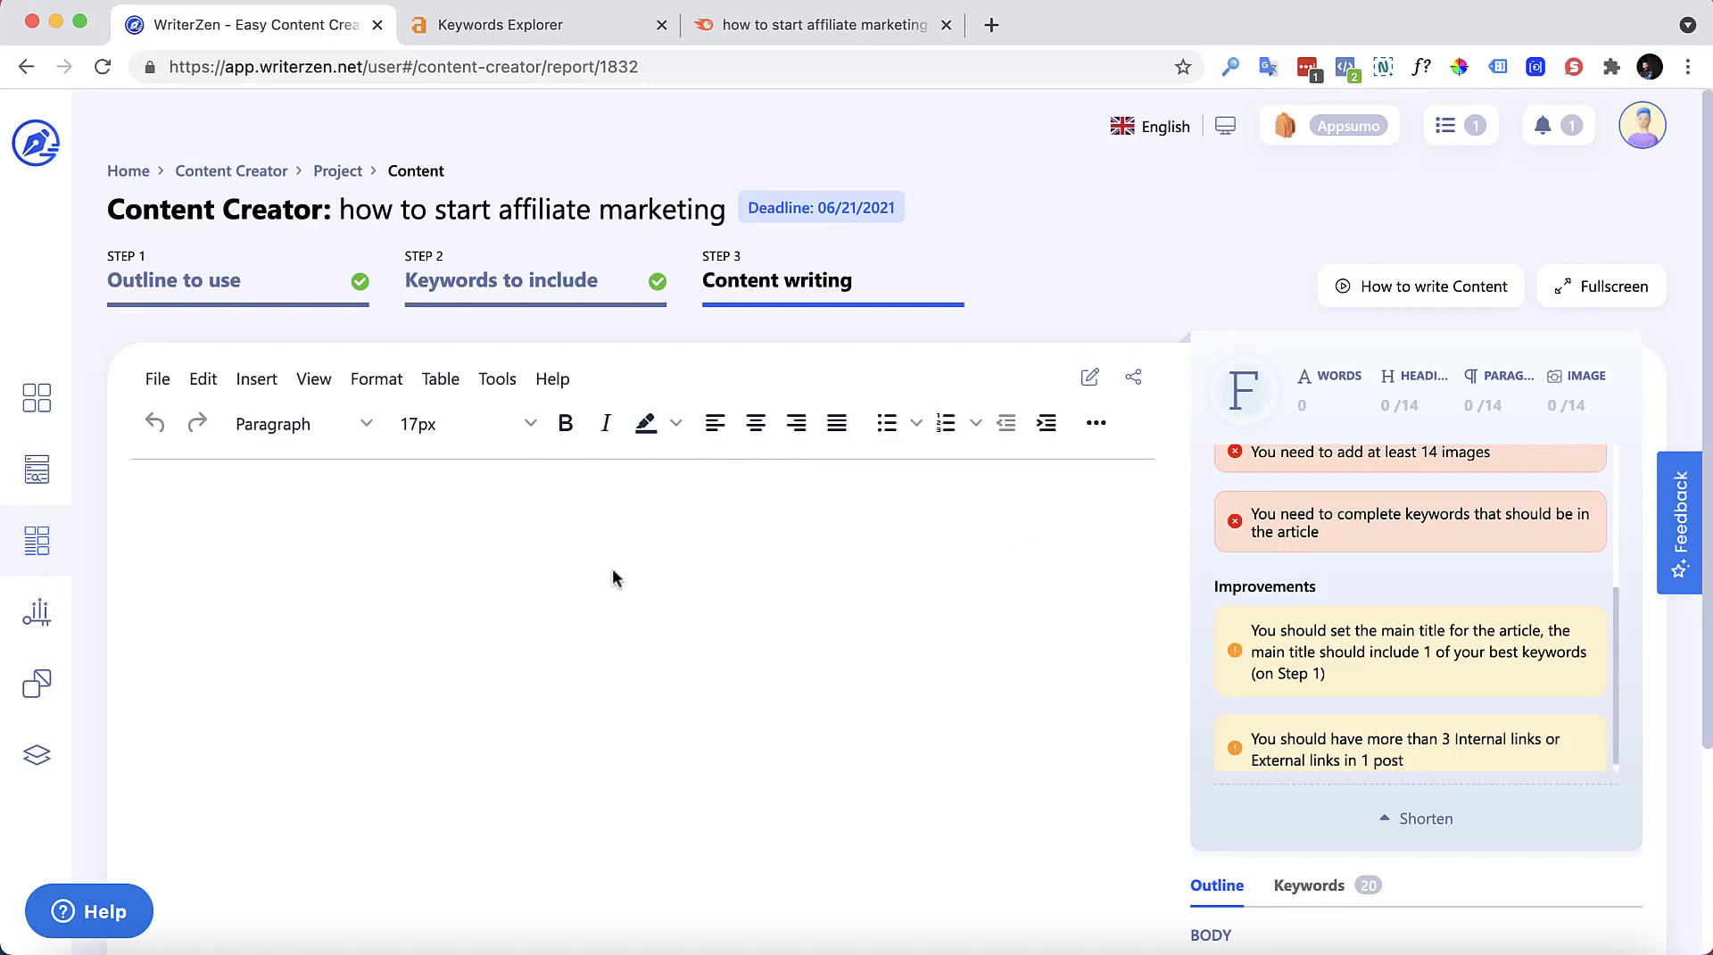
pyautogui.scroll(-3, 589, 576)
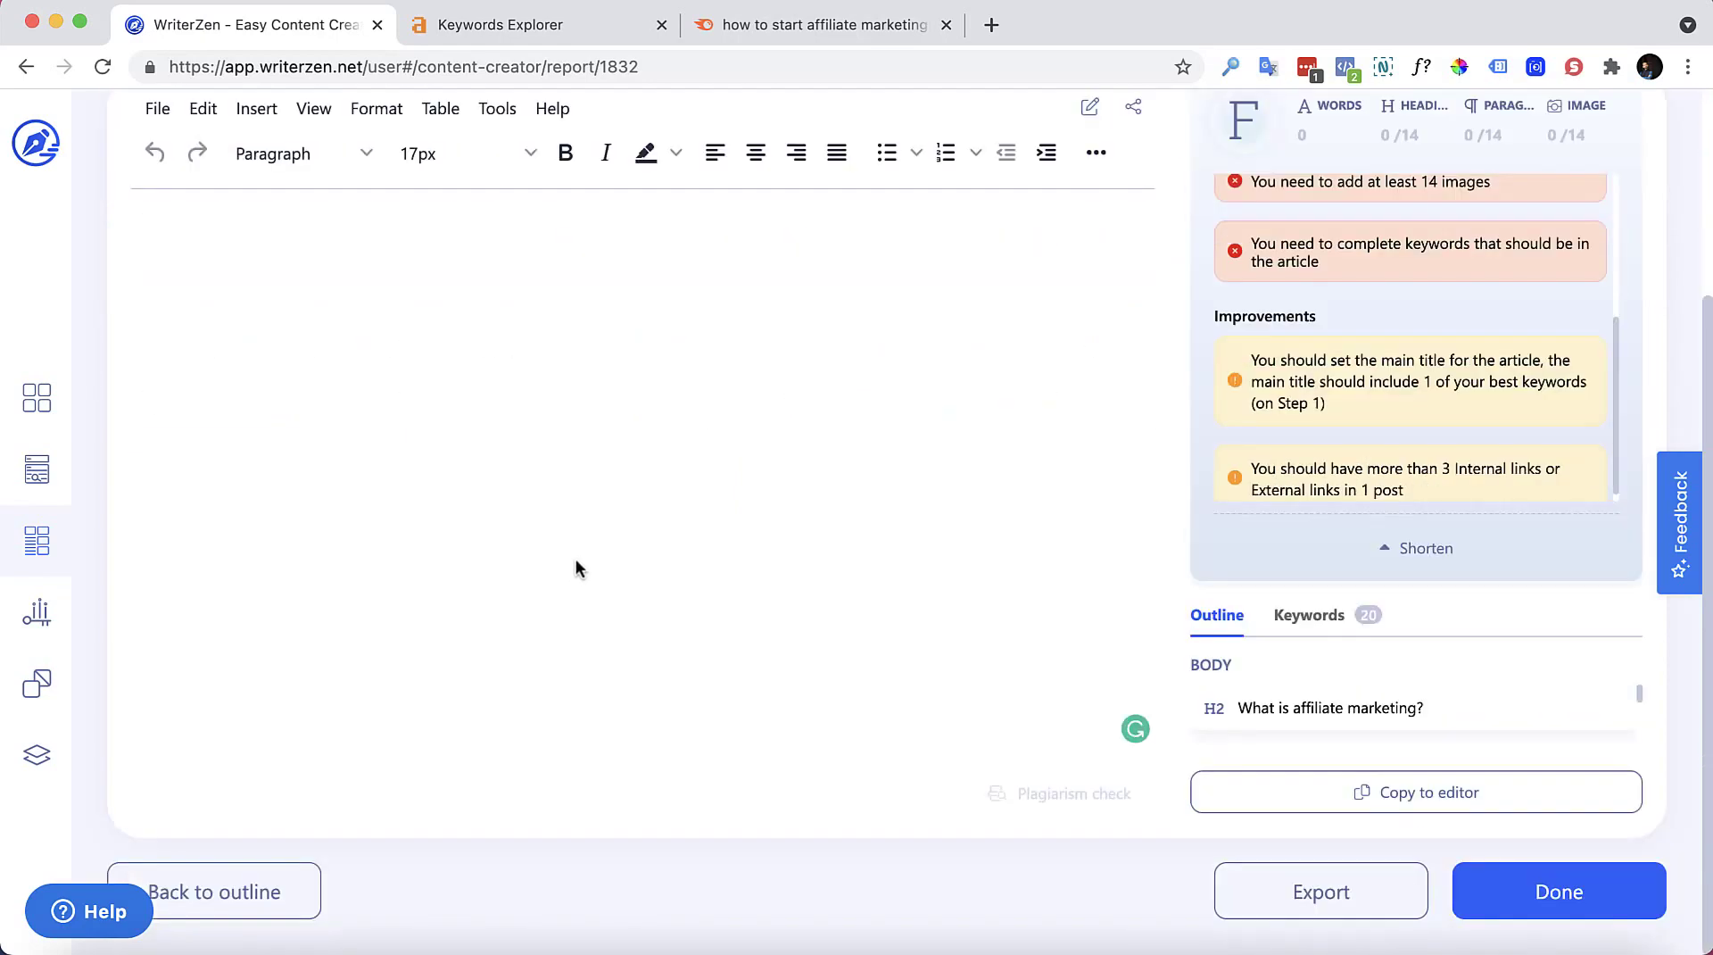
pyautogui.scroll(3, 576, 558)
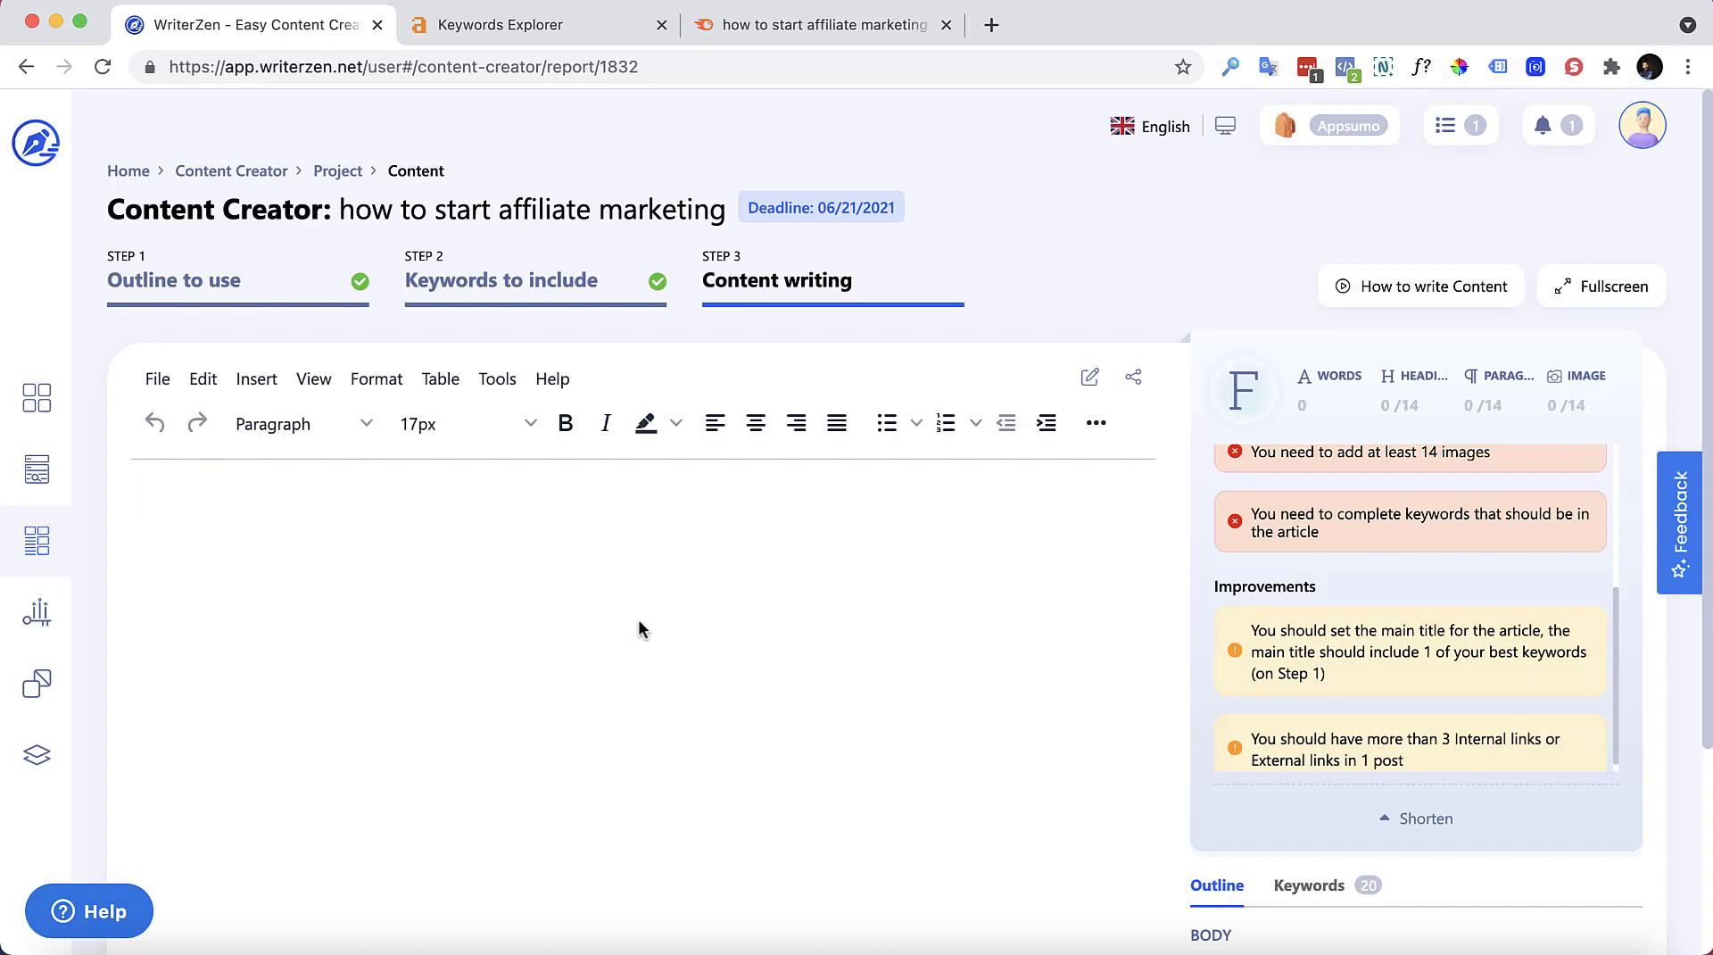
# Step: Return to the dashboard, go to Keyword Explorer and open an existing keyword report
pyautogui.click(35, 409)
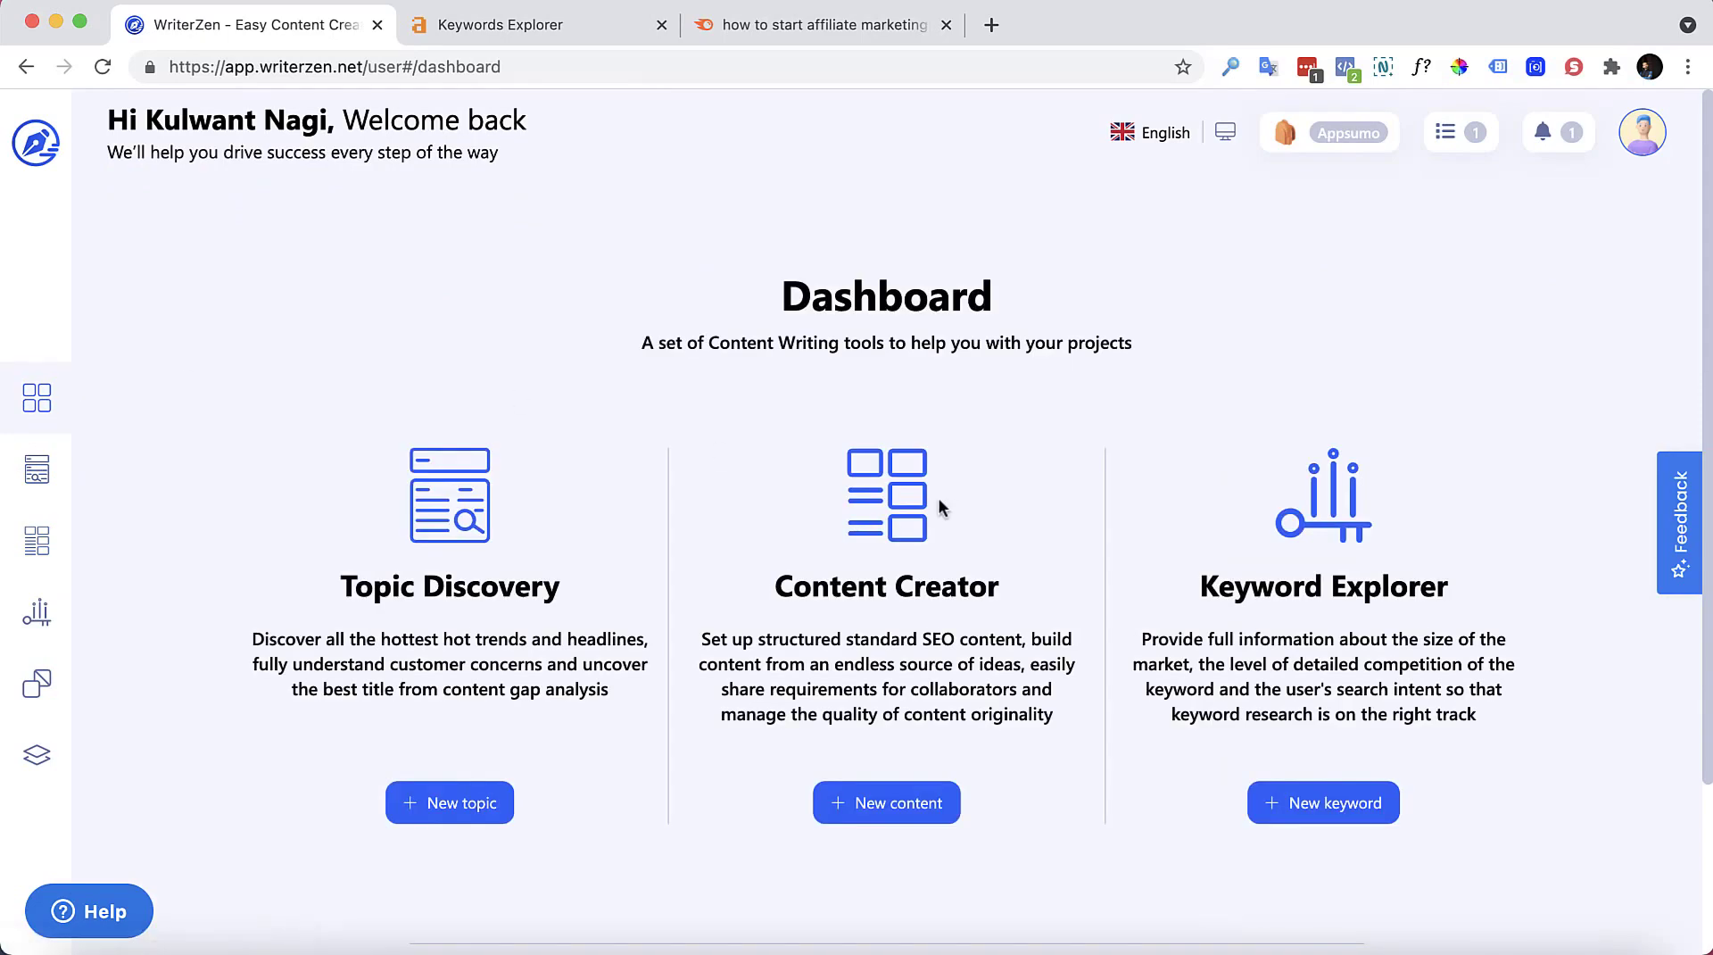
pyautogui.scroll(-1, 935, 501)
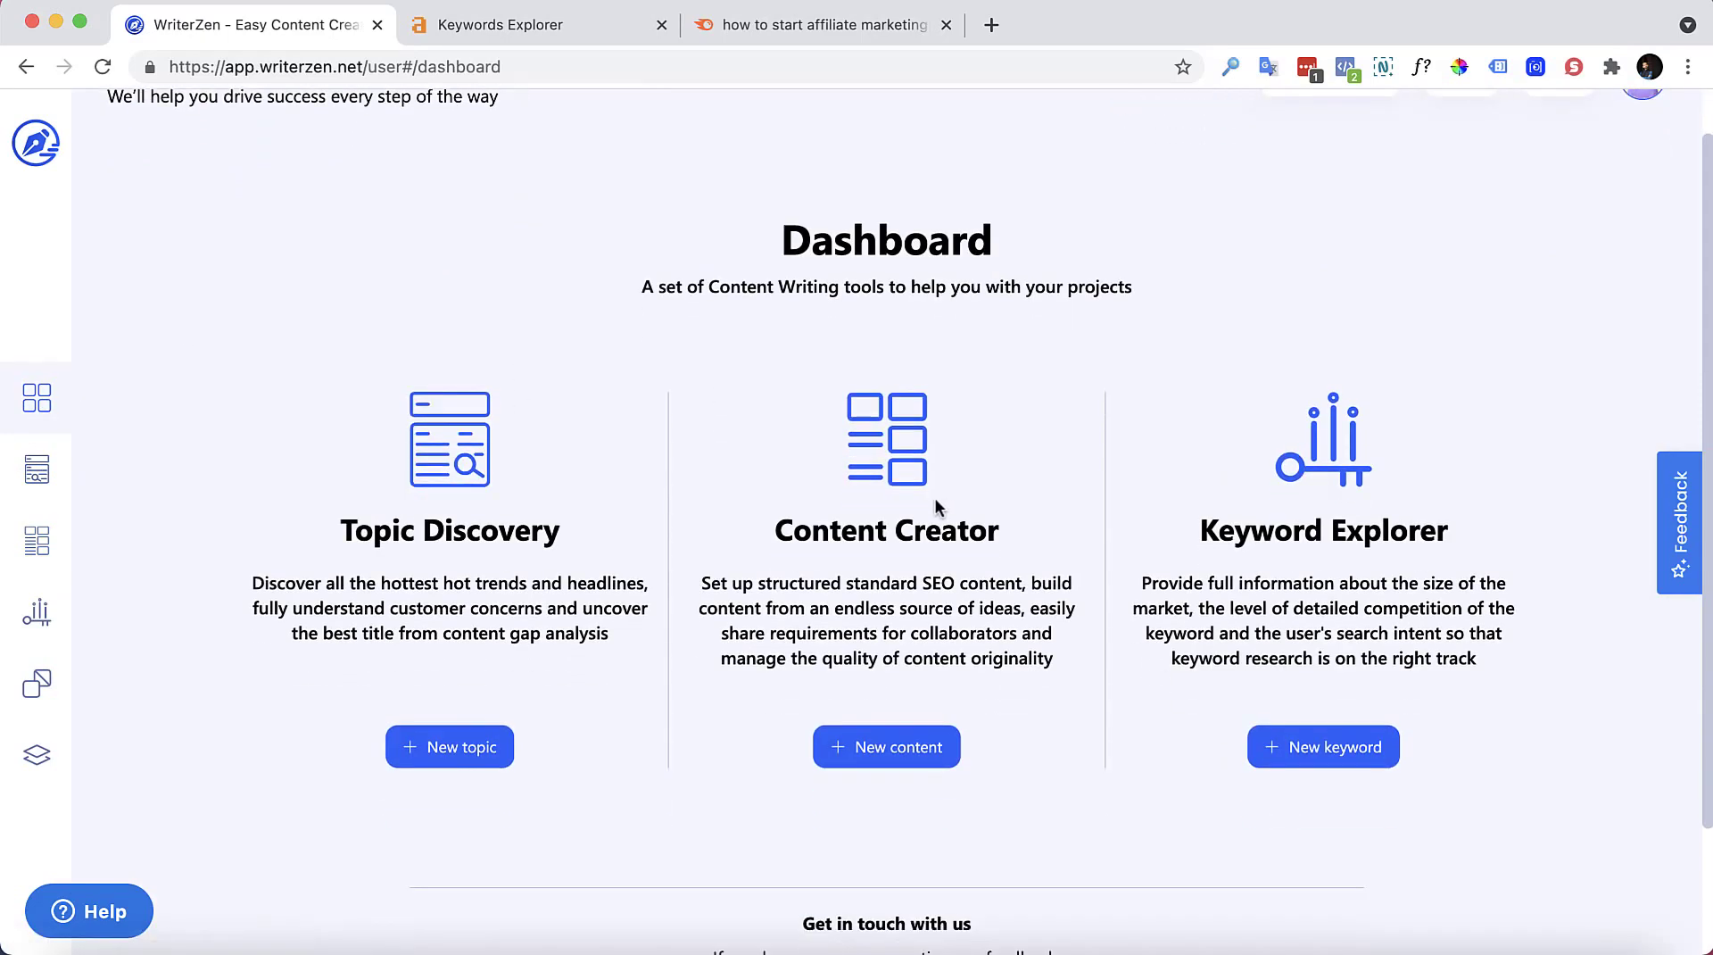
pyautogui.click(1311, 748)
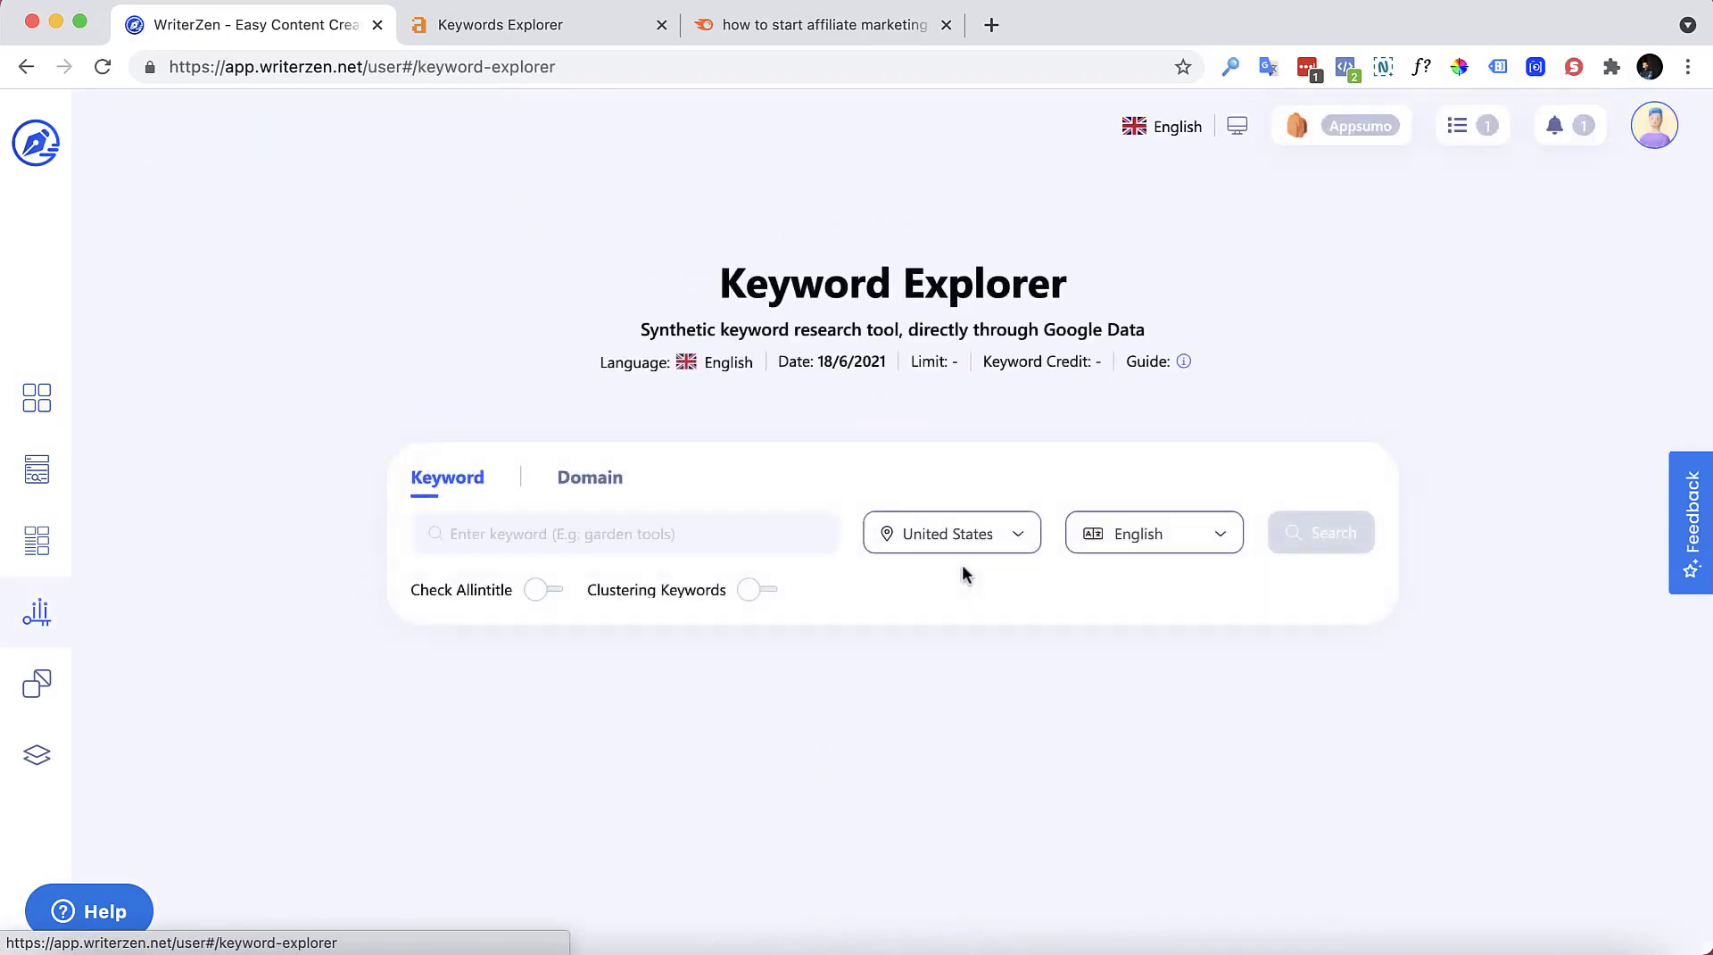
pyautogui.click(580, 752)
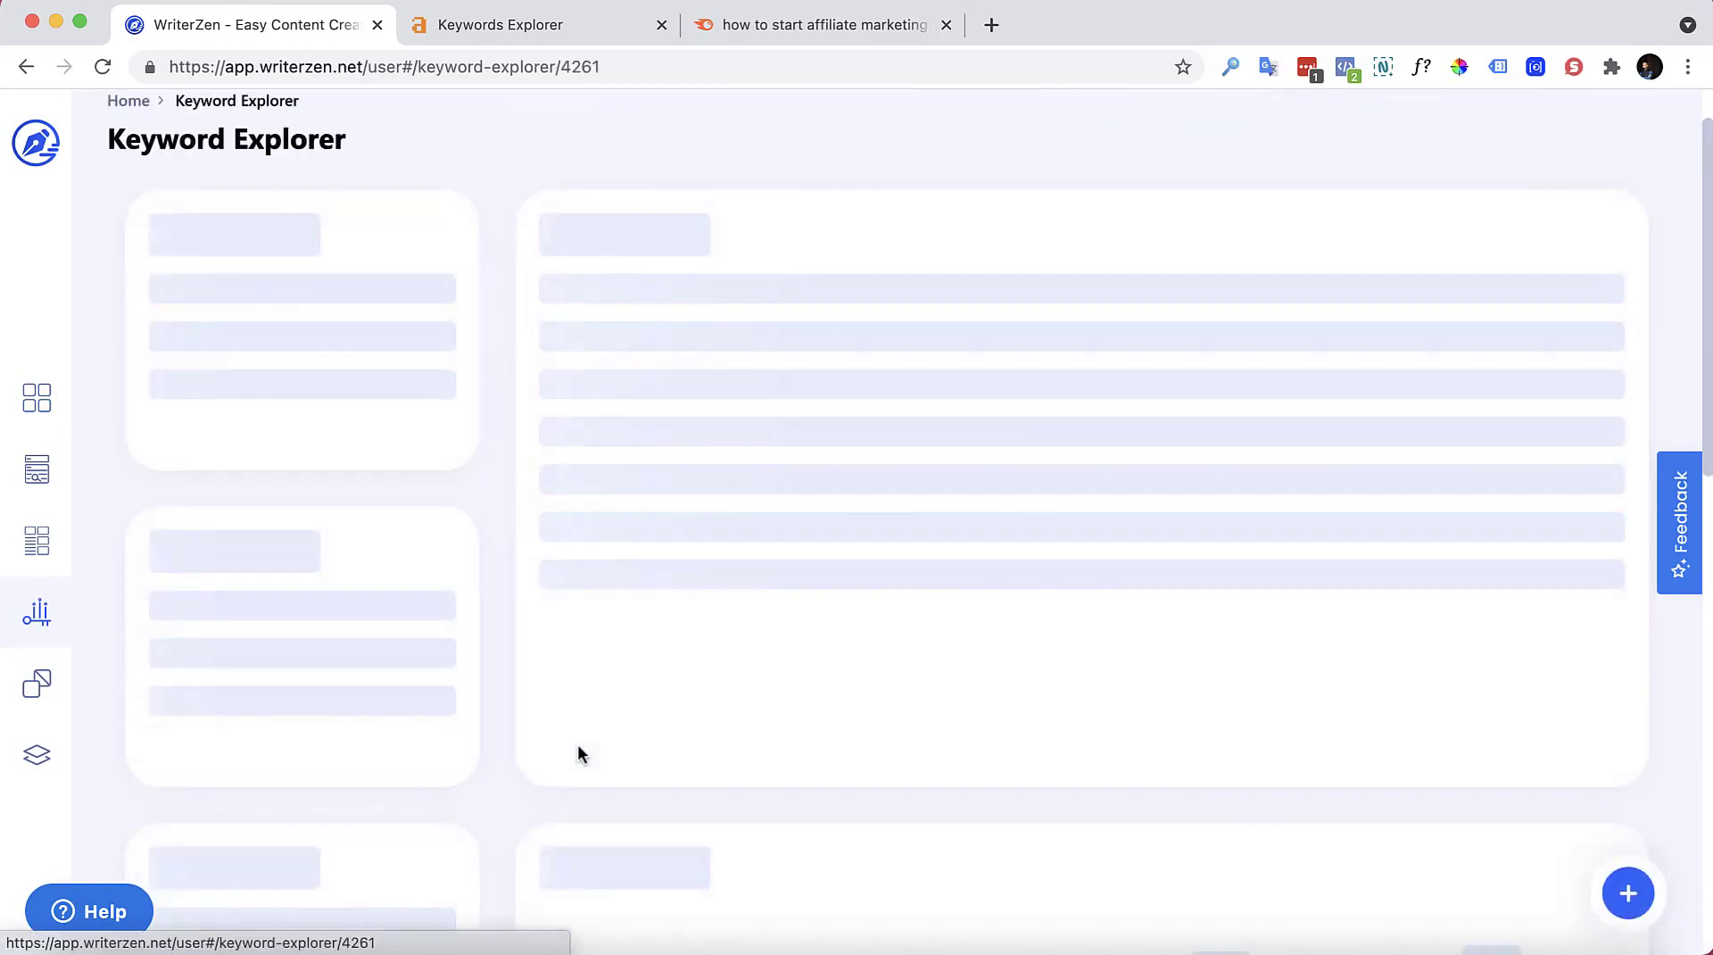
# Step: Look through the report's keyword list and switch to its keyword clusters
pyautogui.scroll(-8, 496, 544)
pyautogui.scroll(-10, 498, 557)
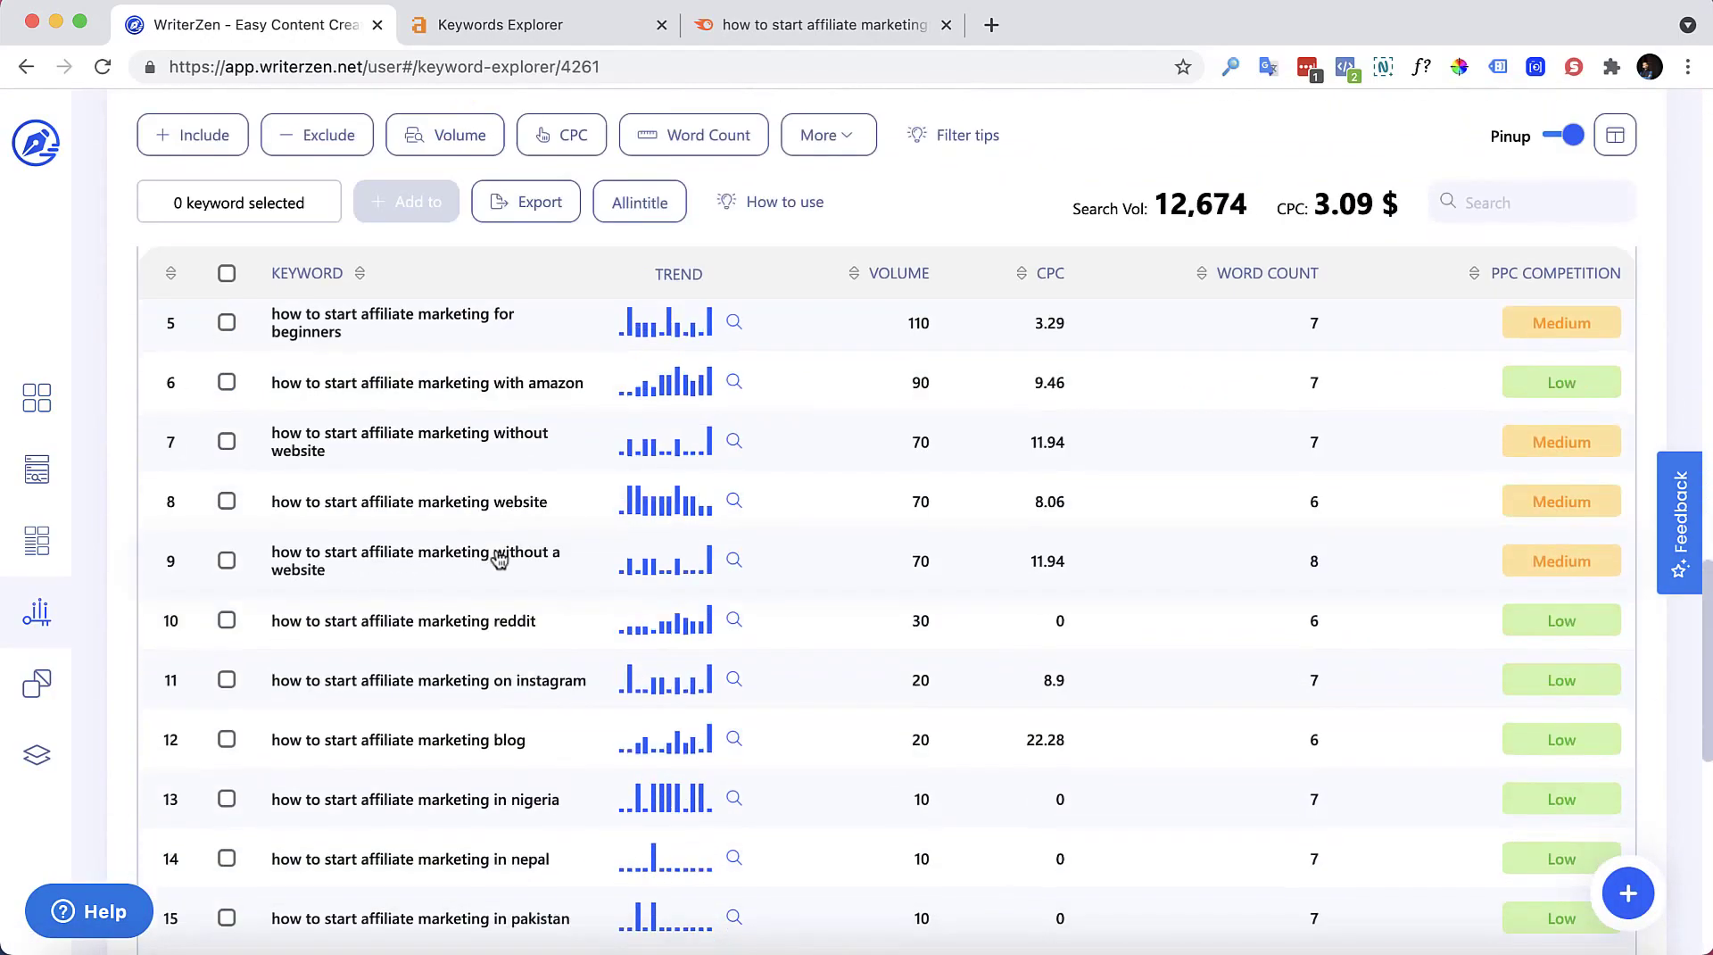
pyautogui.scroll(4, 489, 557)
pyautogui.scroll(-3, 487, 556)
pyautogui.scroll(4, 487, 559)
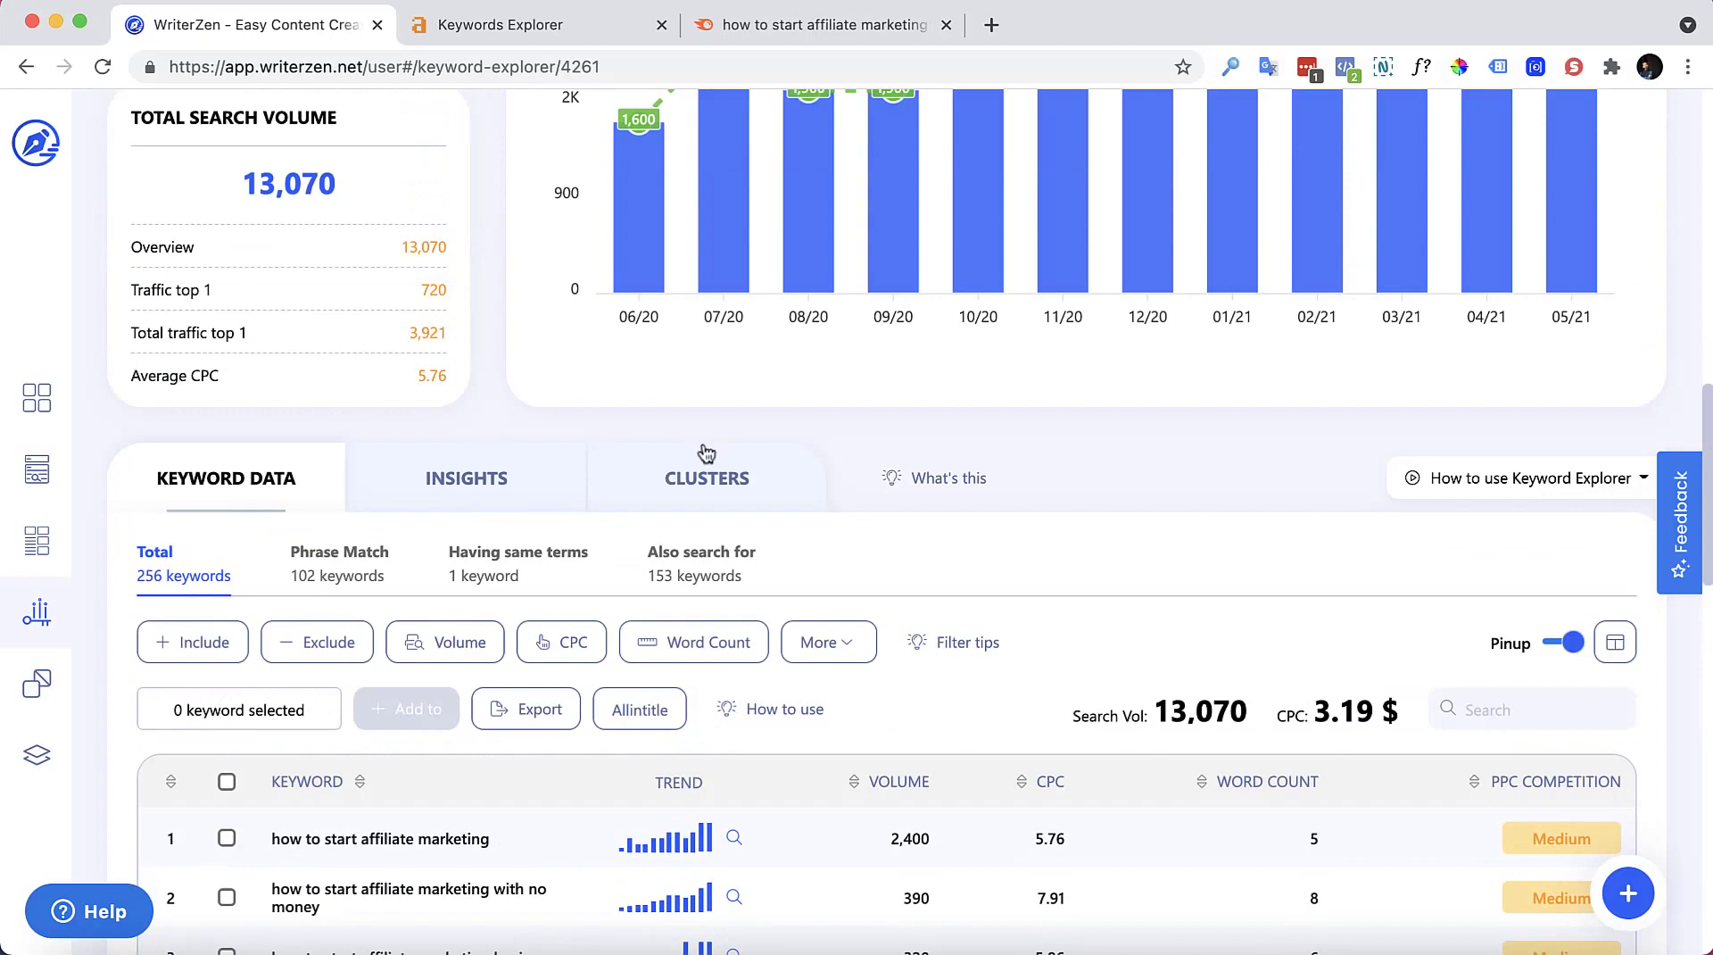
pyautogui.click(700, 480)
pyautogui.scroll(-3, 676, 500)
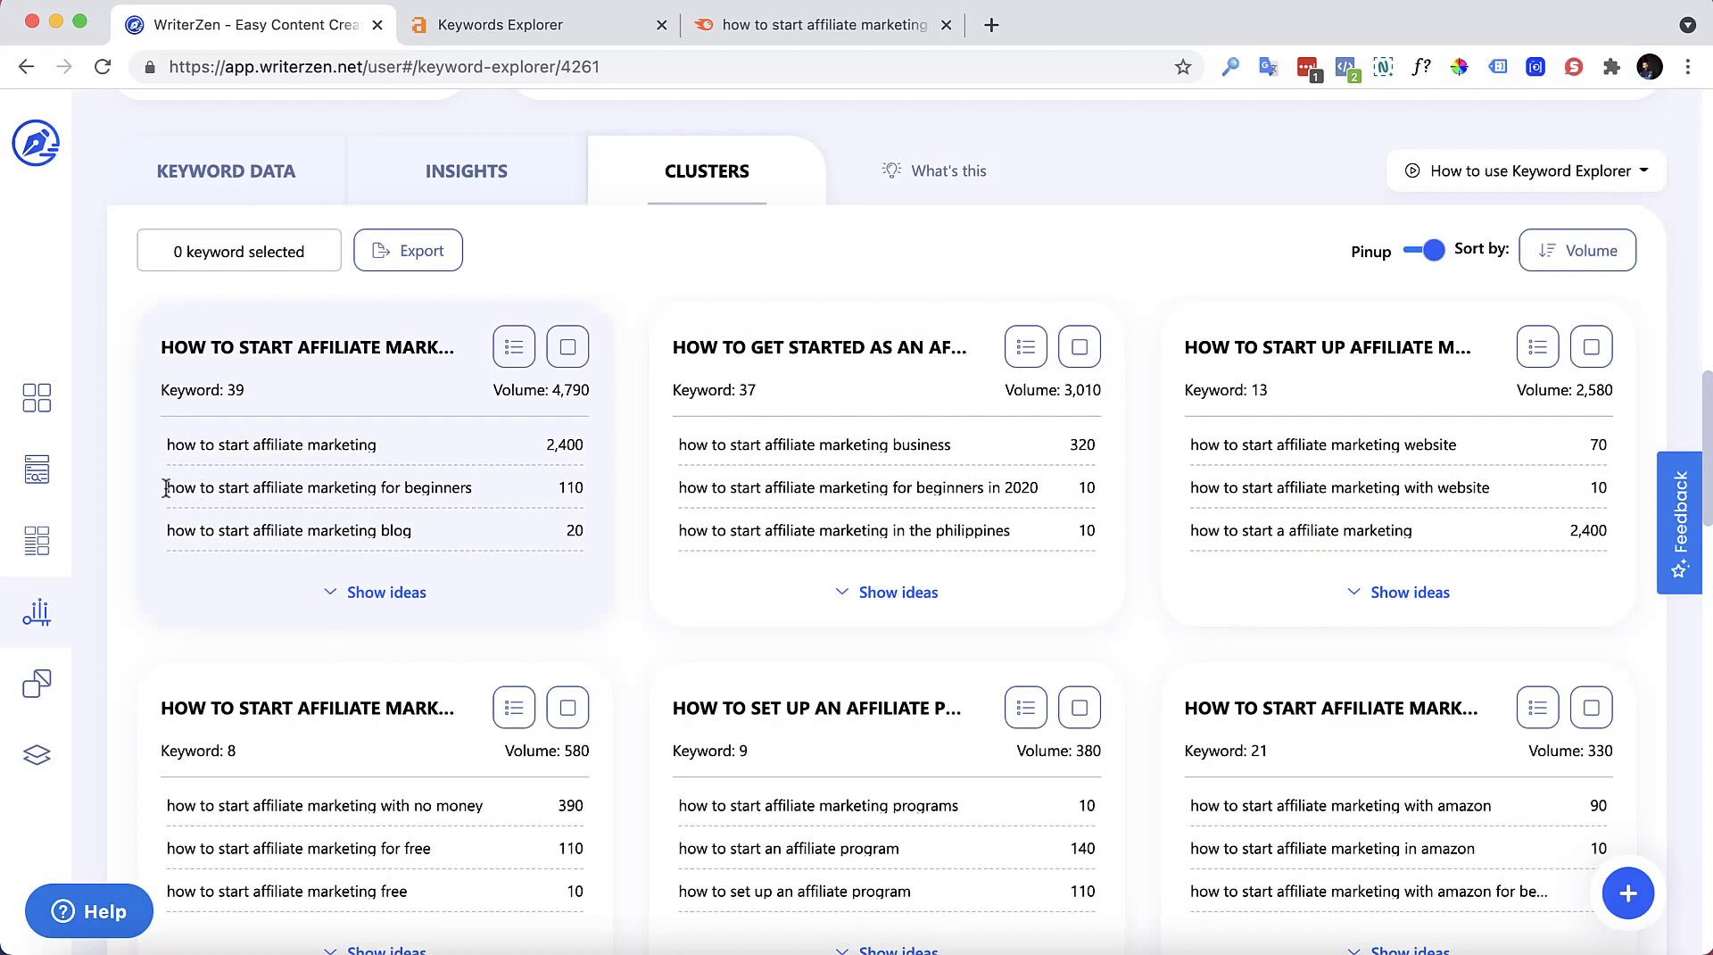
# Step: Expand the ideas of the first cluster, "how to start affiliate marketing", and review the keywords grouped in it
pyautogui.moveTo(165, 485); pyautogui.dragTo(470, 494)
pyautogui.moveTo(167, 530); pyautogui.dragTo(423, 539)
pyautogui.click(377, 592)
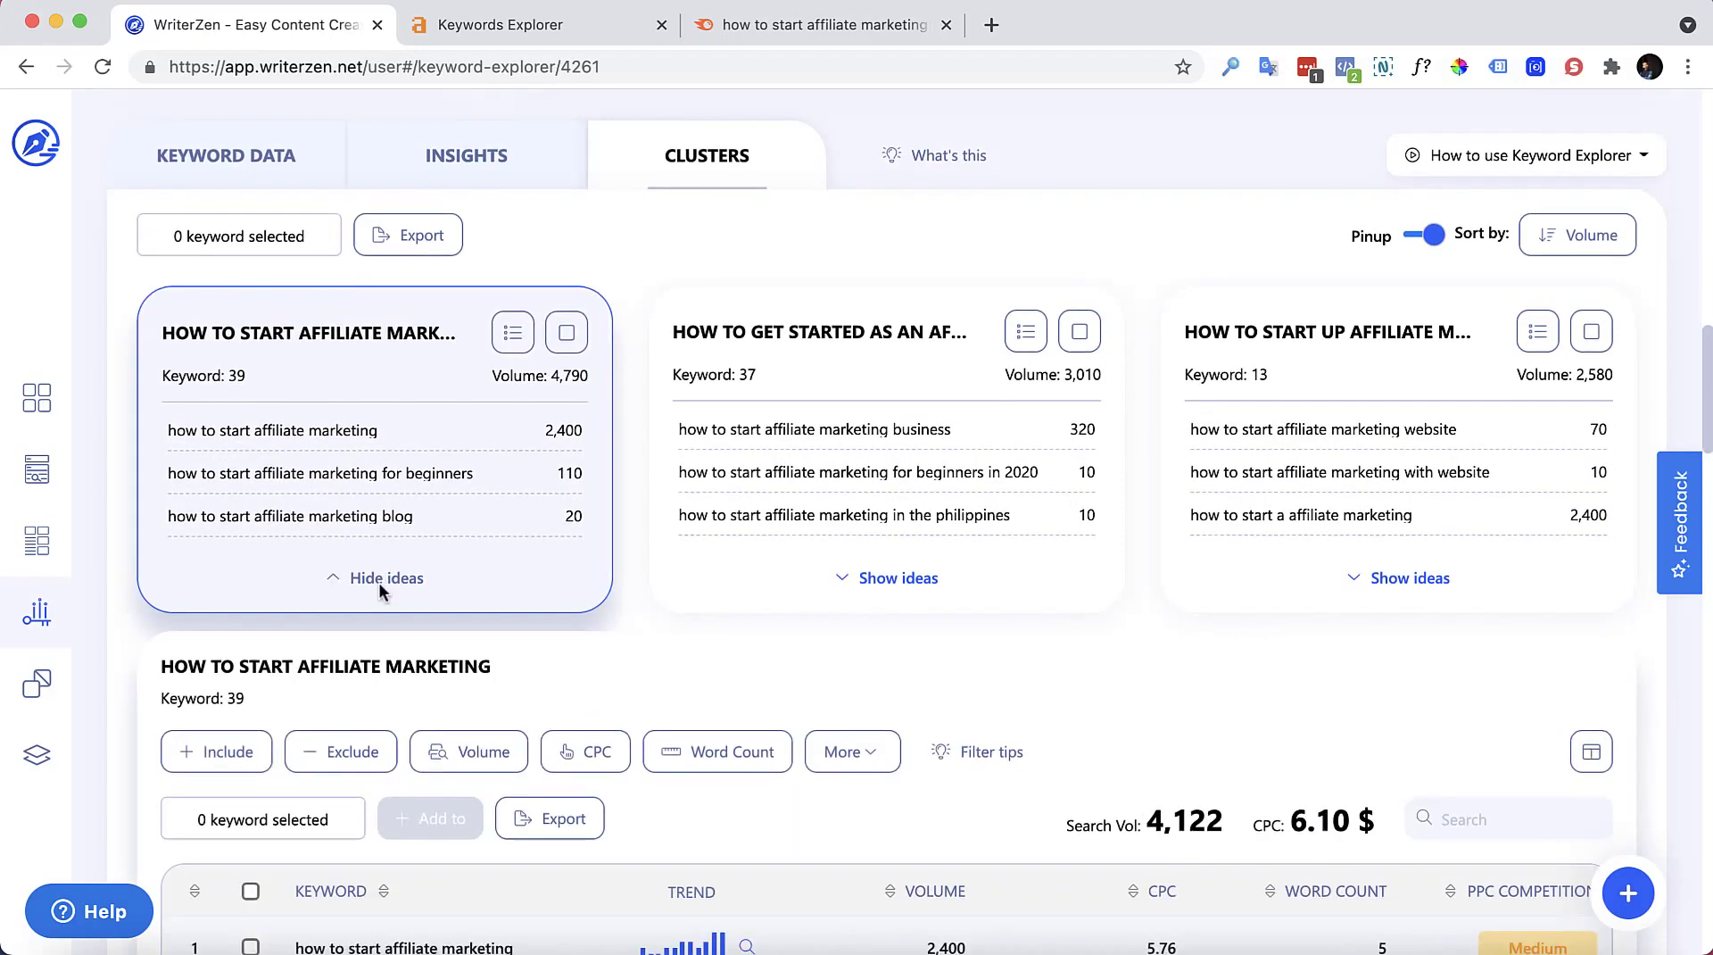
pyautogui.scroll(-3, 378, 582)
pyautogui.scroll(-2, 367, 553)
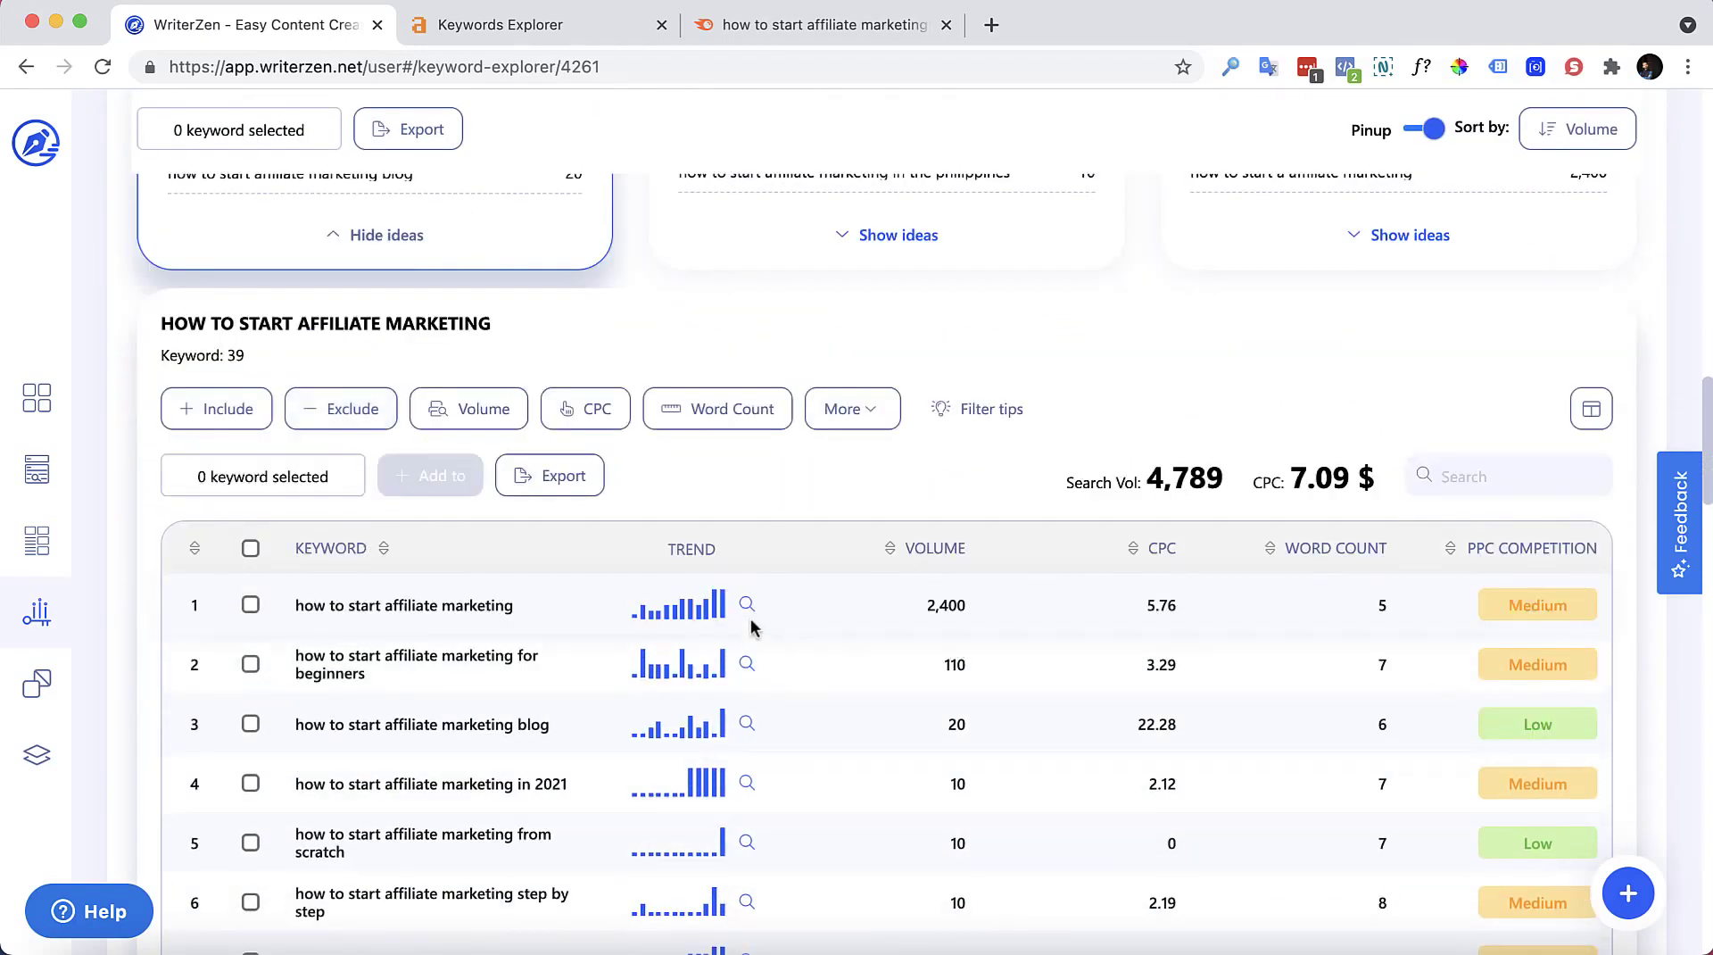
pyautogui.scroll(-7, 856, 509)
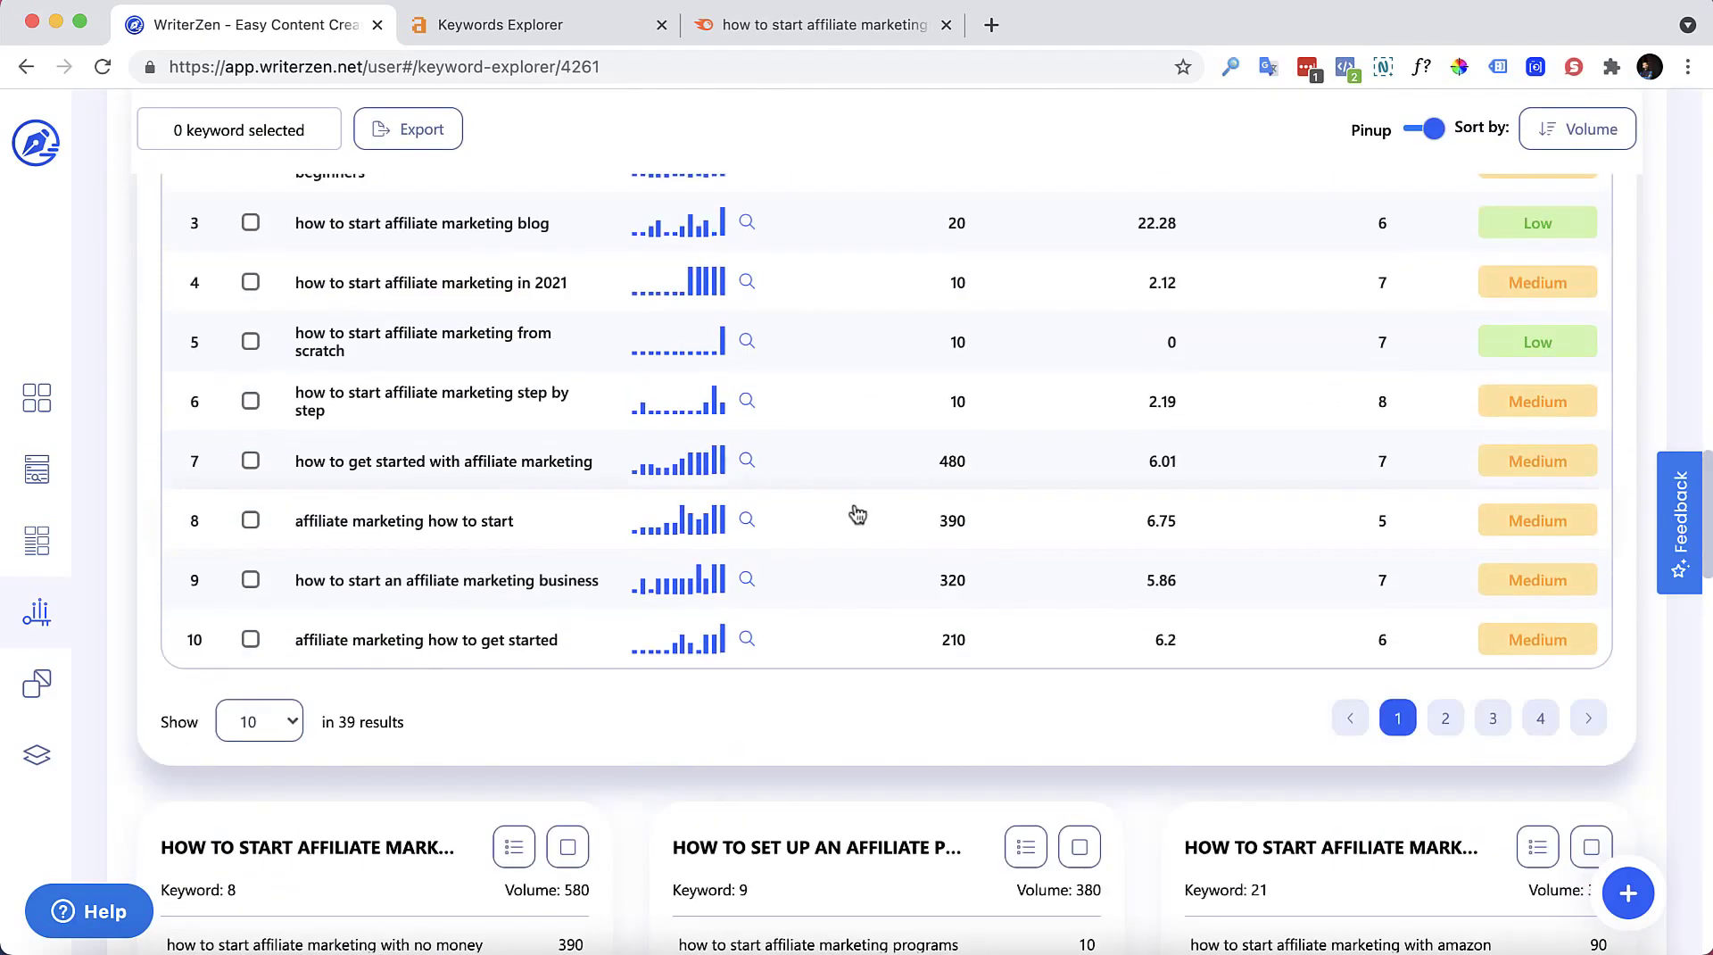
pyautogui.scroll(8, 858, 511)
pyautogui.scroll(5, 799, 412)
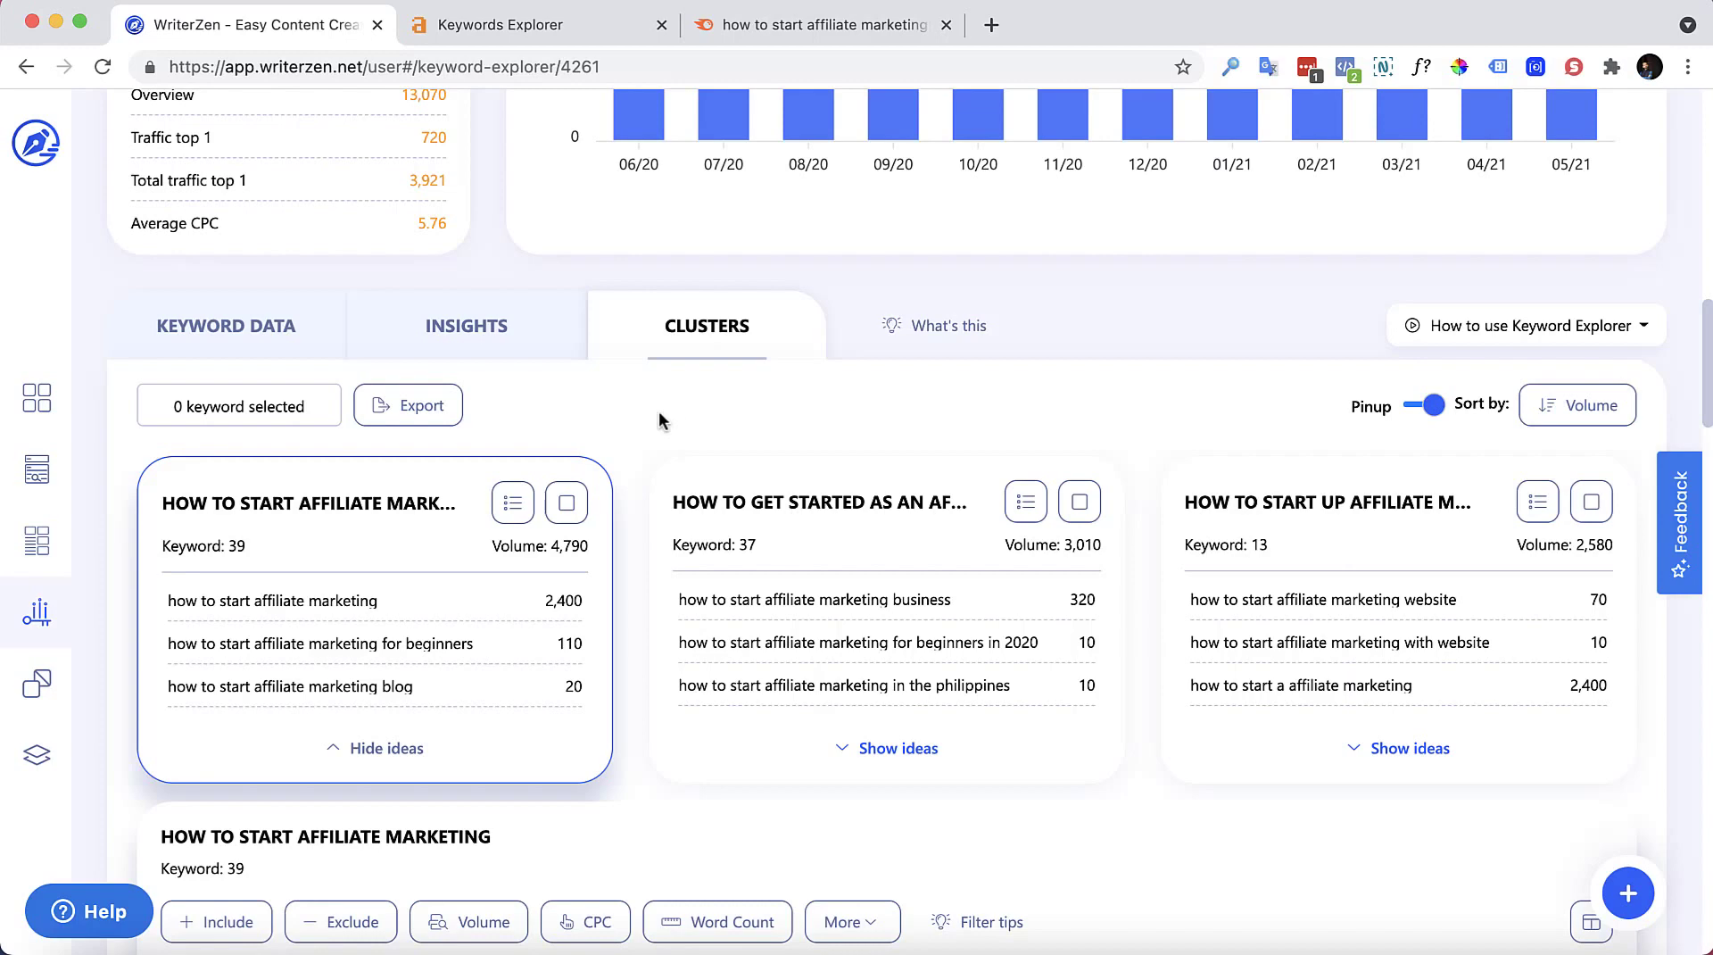
pyautogui.scroll(-1, 649, 421)
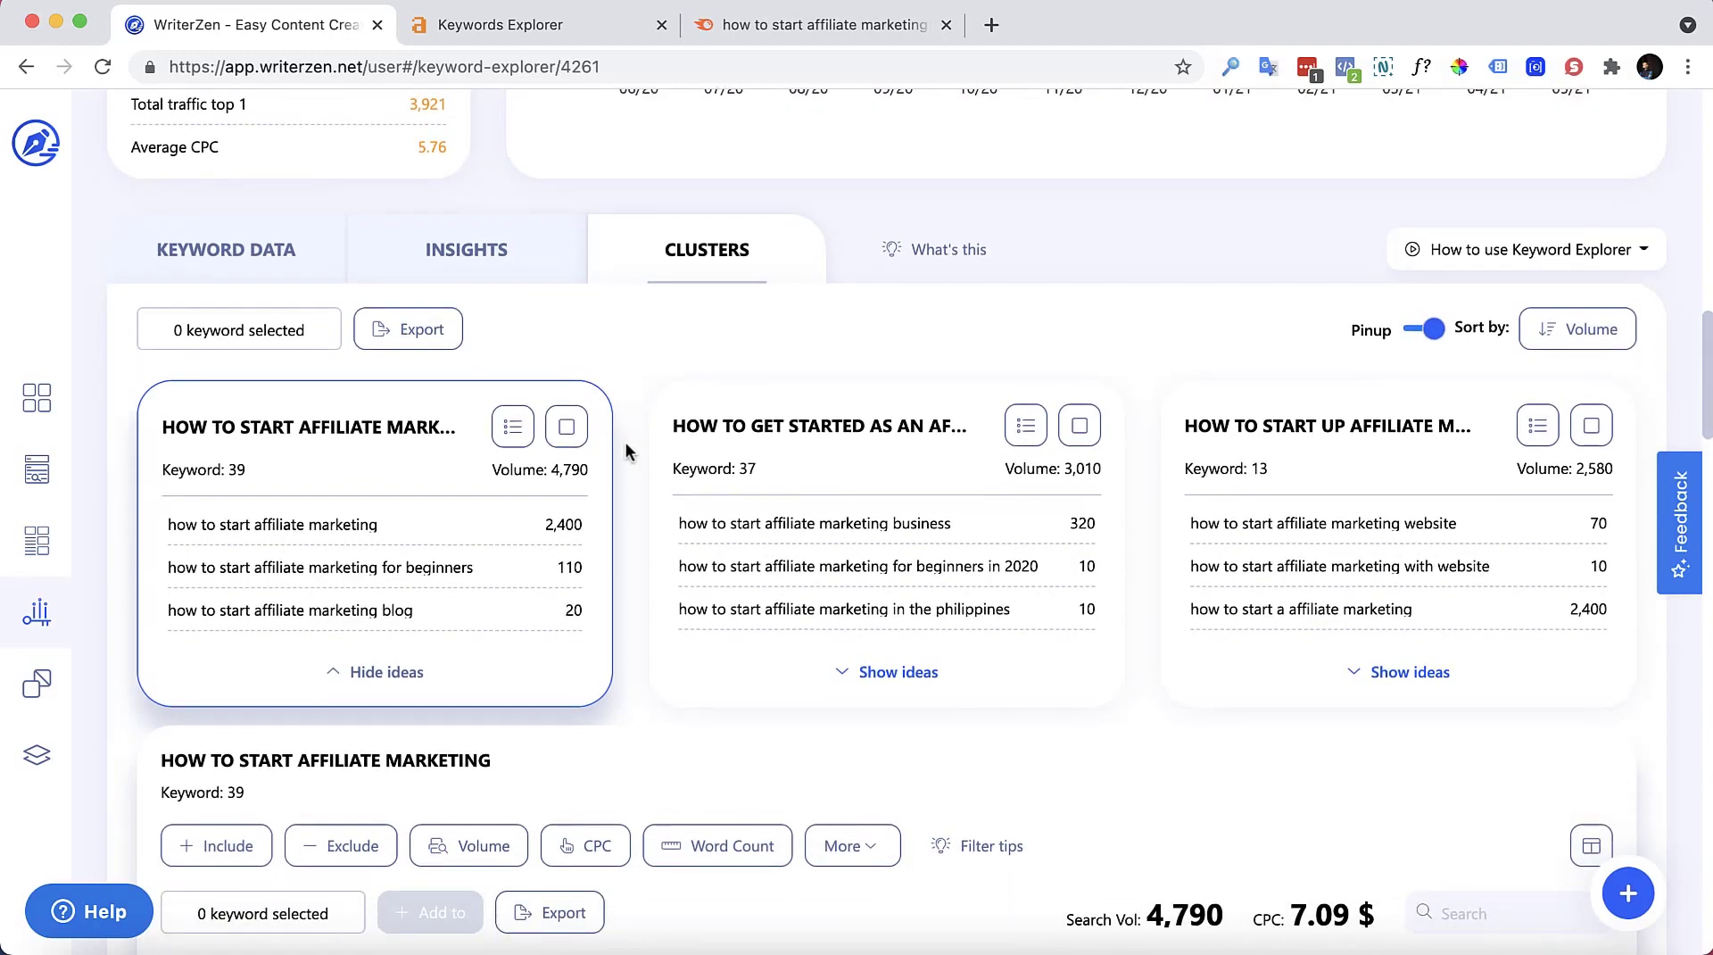
pyautogui.scroll(-6, 625, 442)
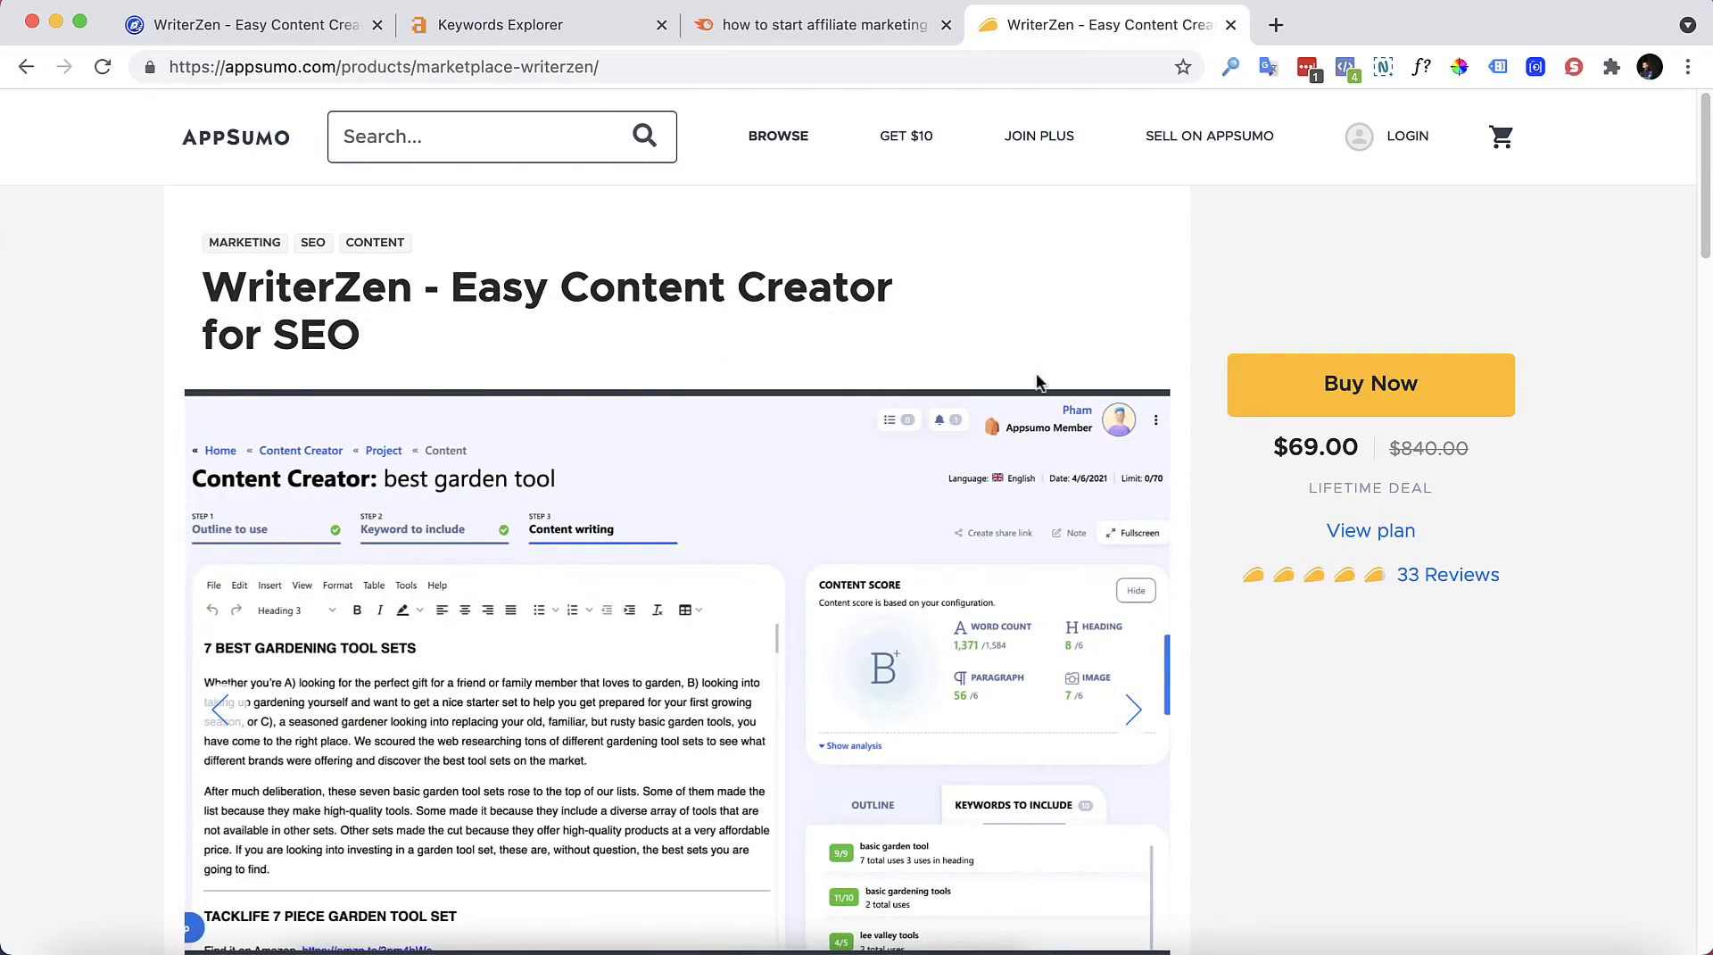
# Step: On WriterZen's AppSumo page, find Plans and Features and examine the content brief, topic look-up and keyword look-up limits
pyautogui.scroll(-15, 582, 596)
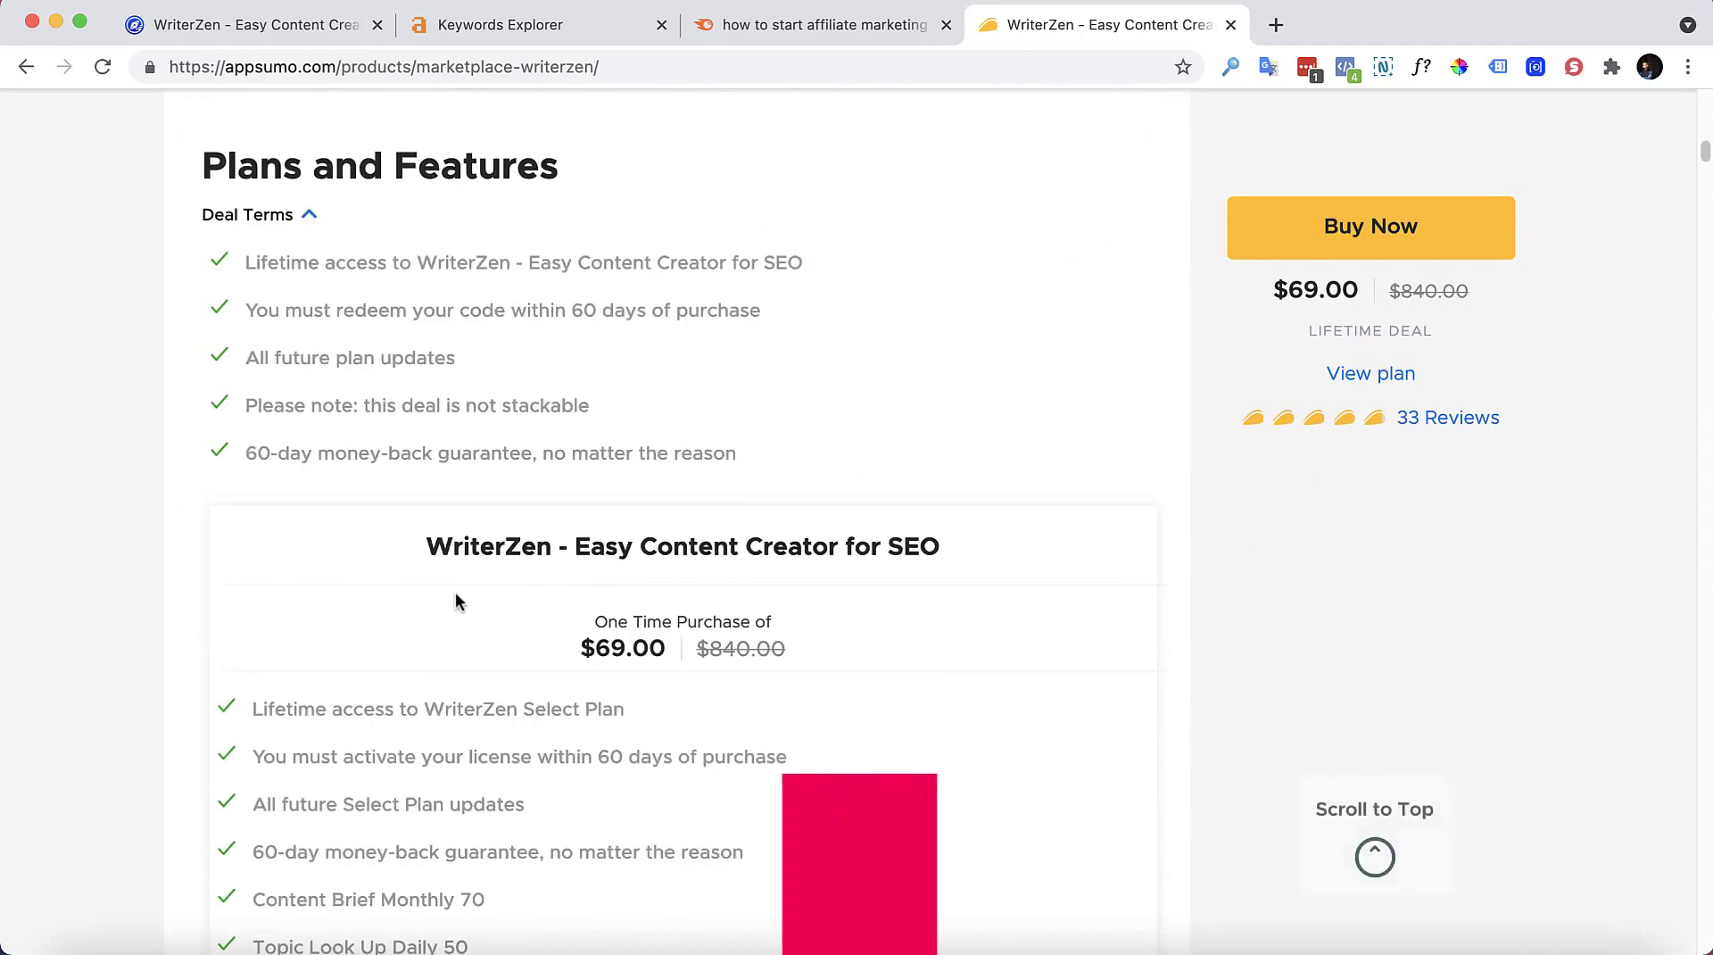
pyautogui.scroll(-4, 287, 497)
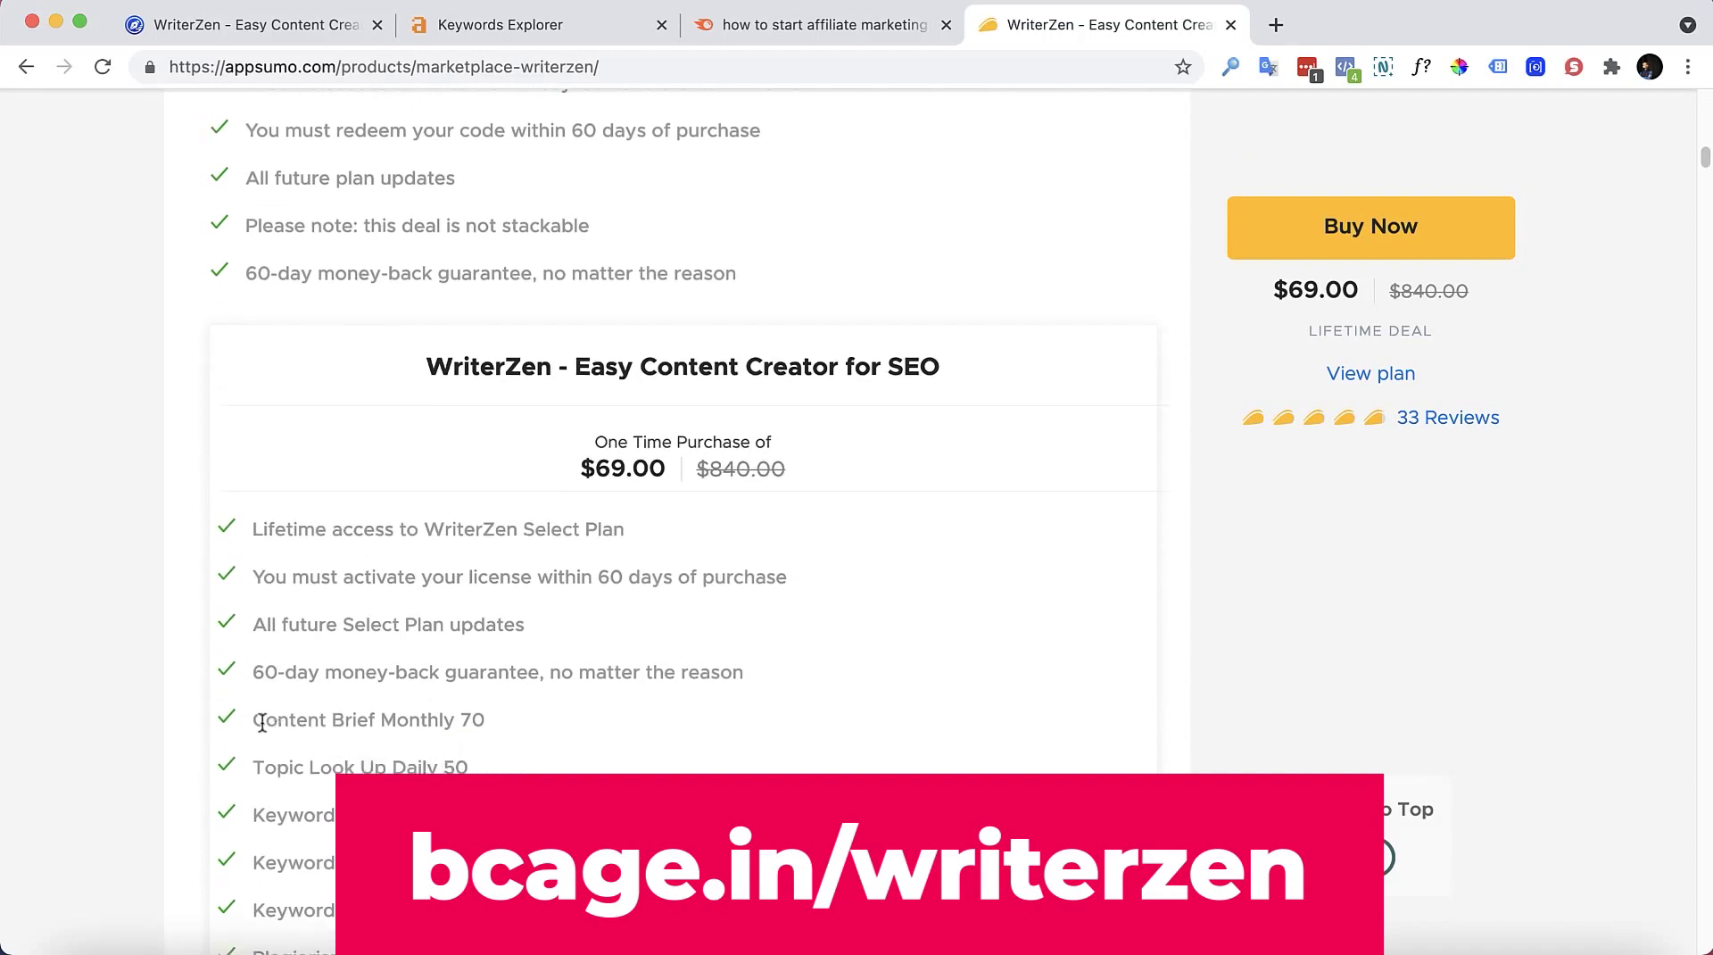
pyautogui.moveTo(253, 719); pyautogui.dragTo(486, 726)
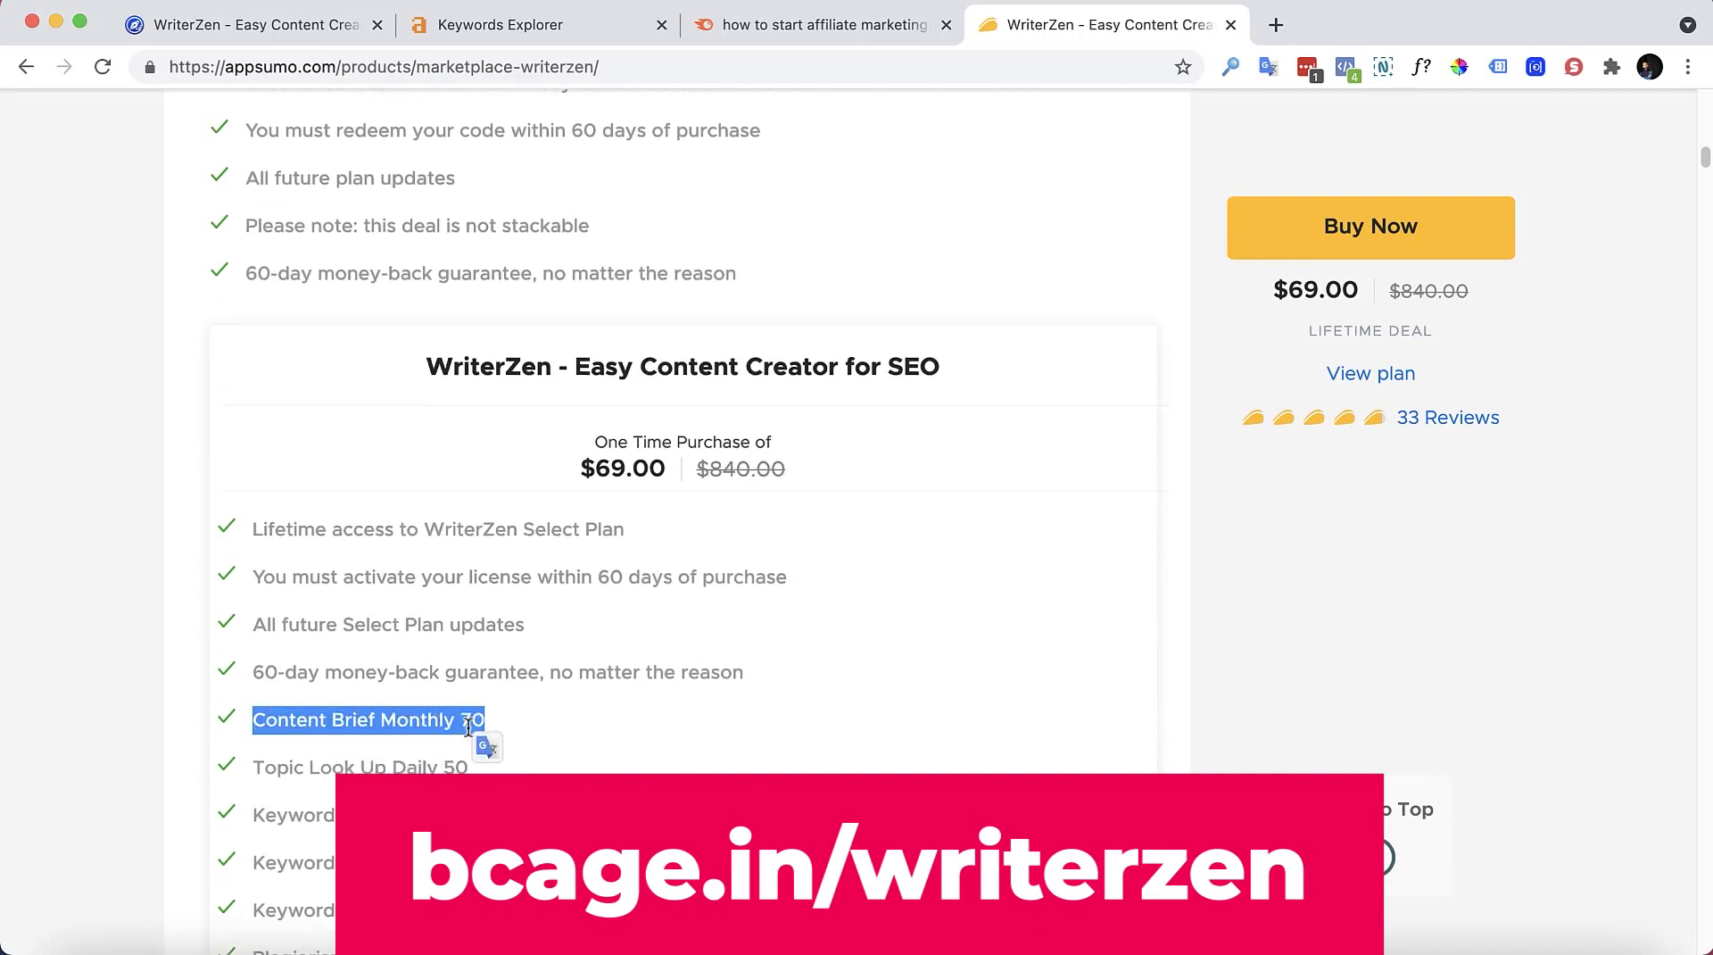
pyautogui.scroll(-1, 354, 720)
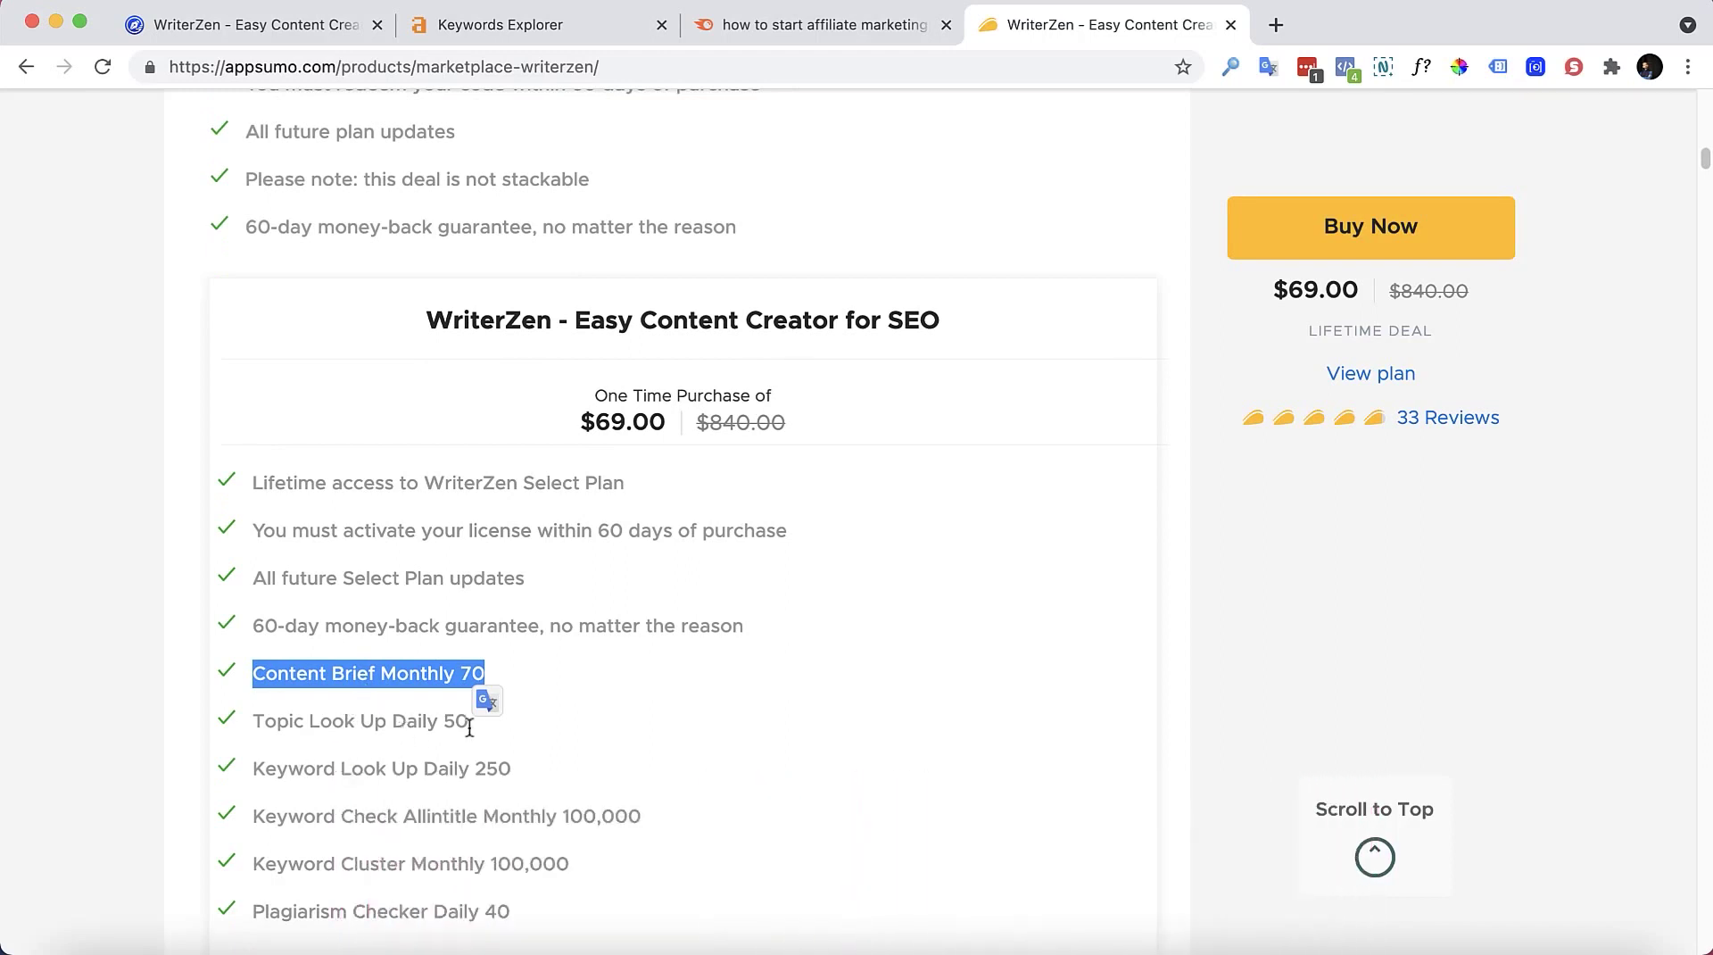
pyautogui.moveTo(444, 722); pyautogui.dragTo(516, 738)
pyautogui.scroll(-1, 486, 629)
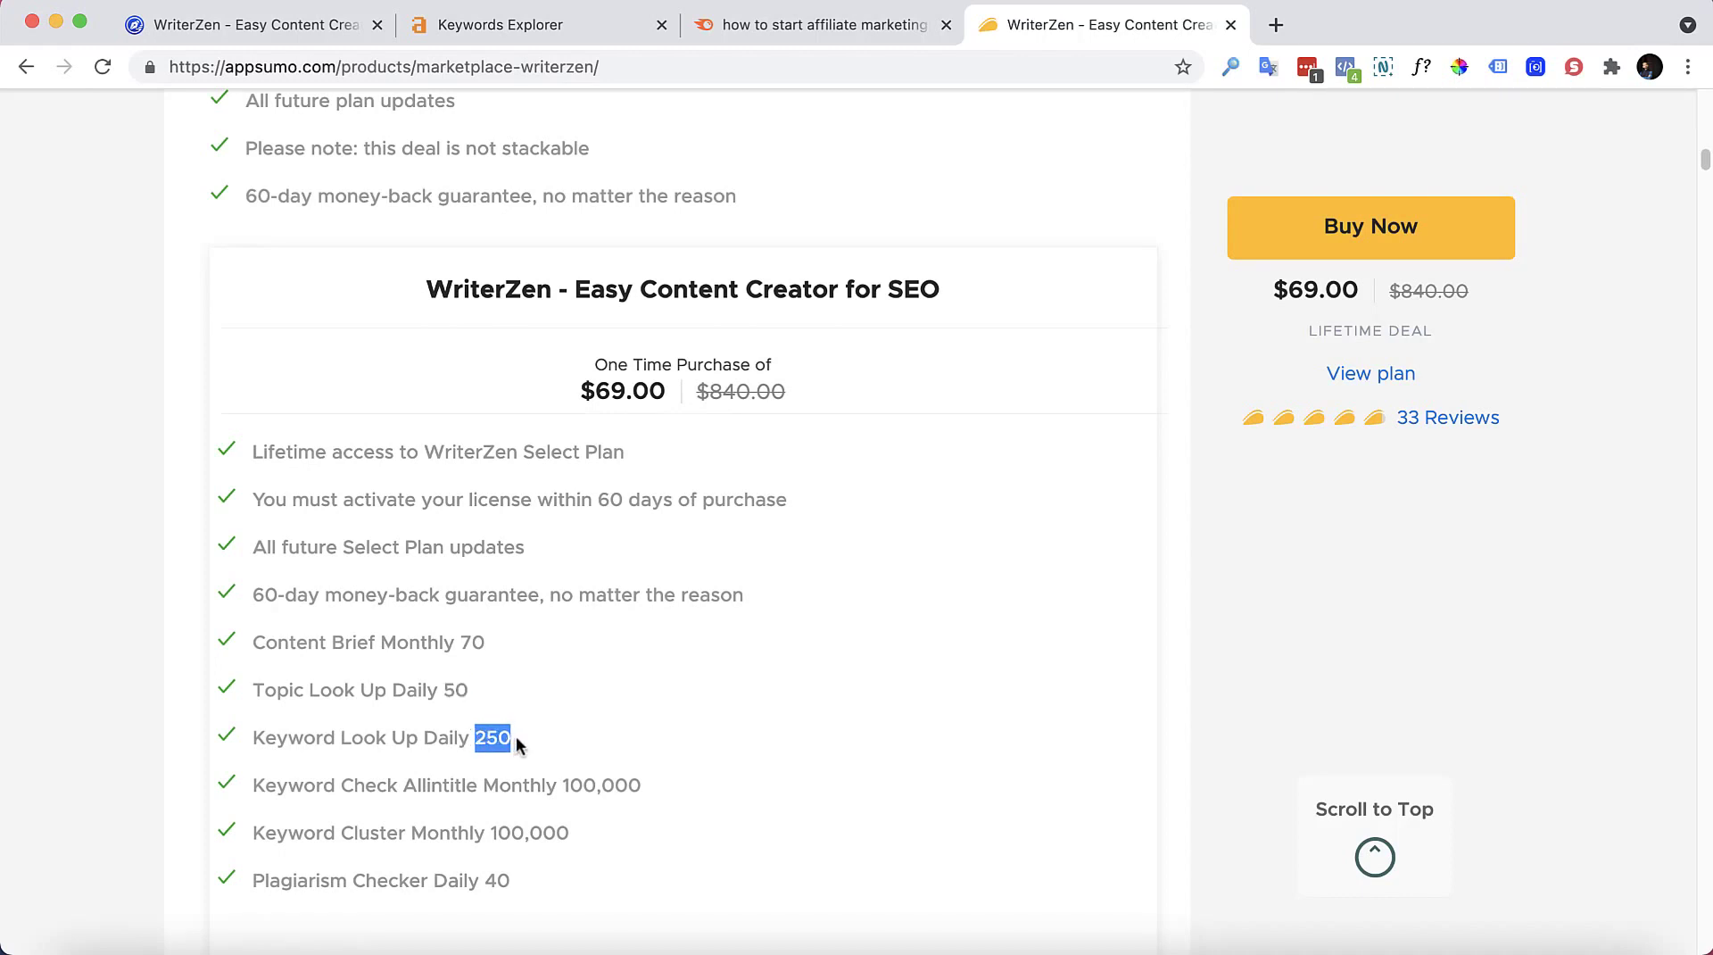
# Step: Examine the plan's allintitle check, keyword cluster and plagiarism checker limits
pyautogui.scroll(-1, 315, 765)
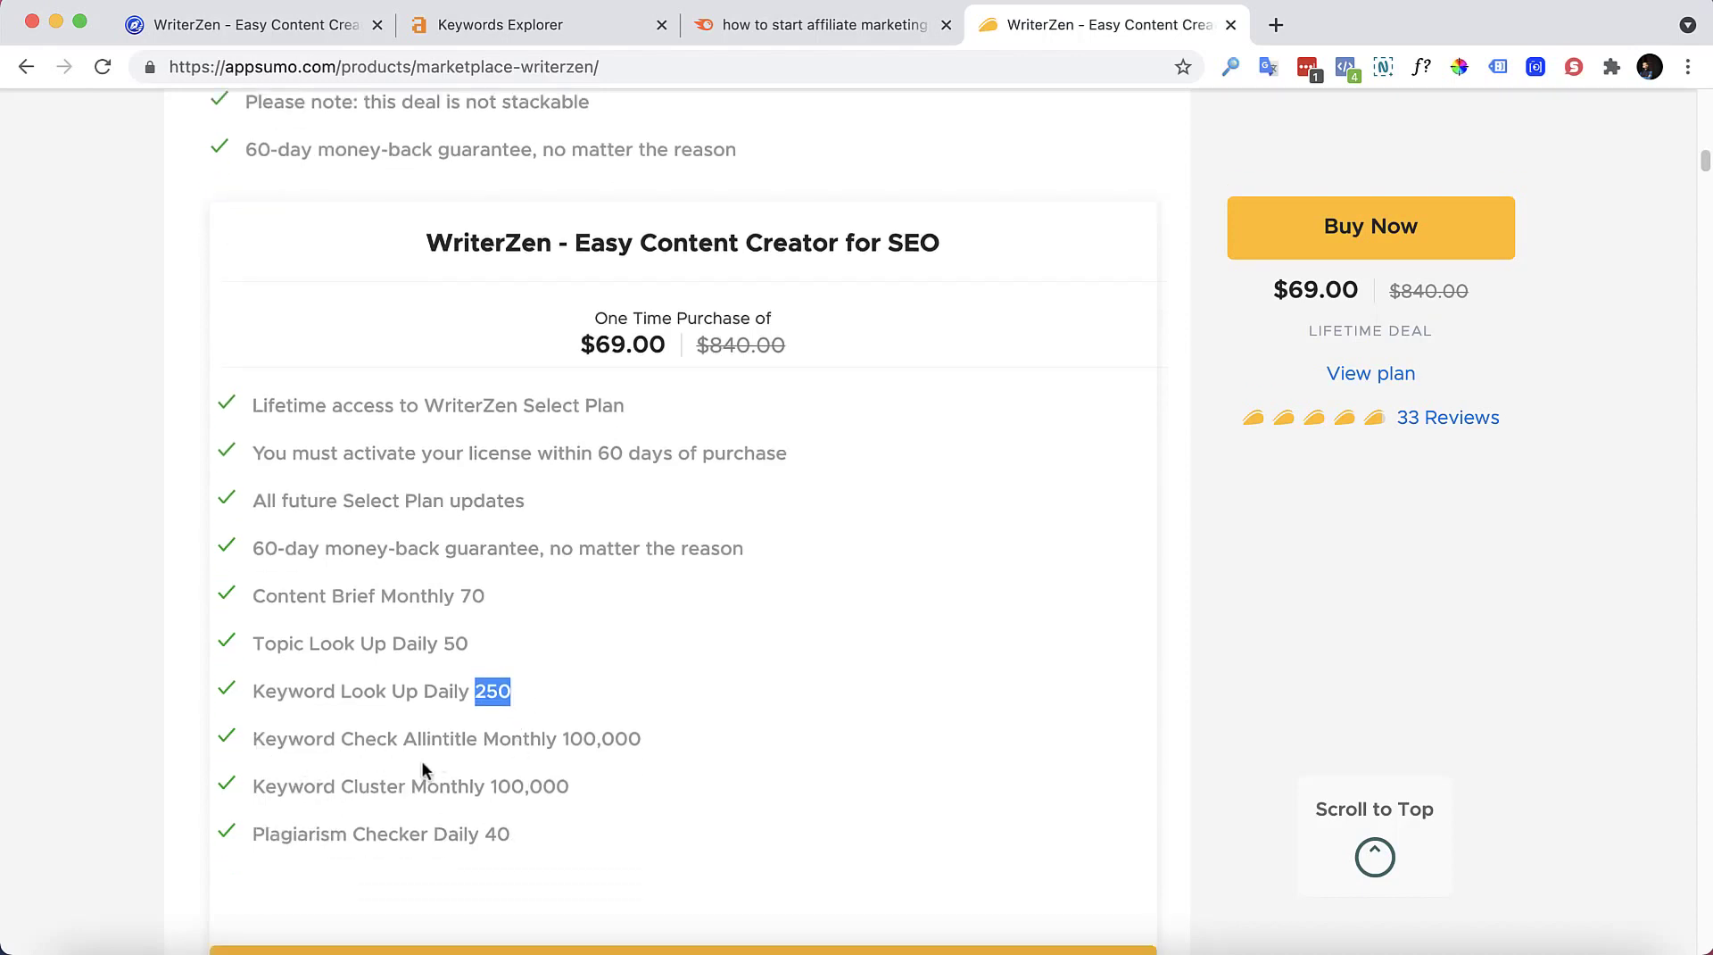
pyautogui.moveTo(562, 740); pyautogui.dragTo(642, 742)
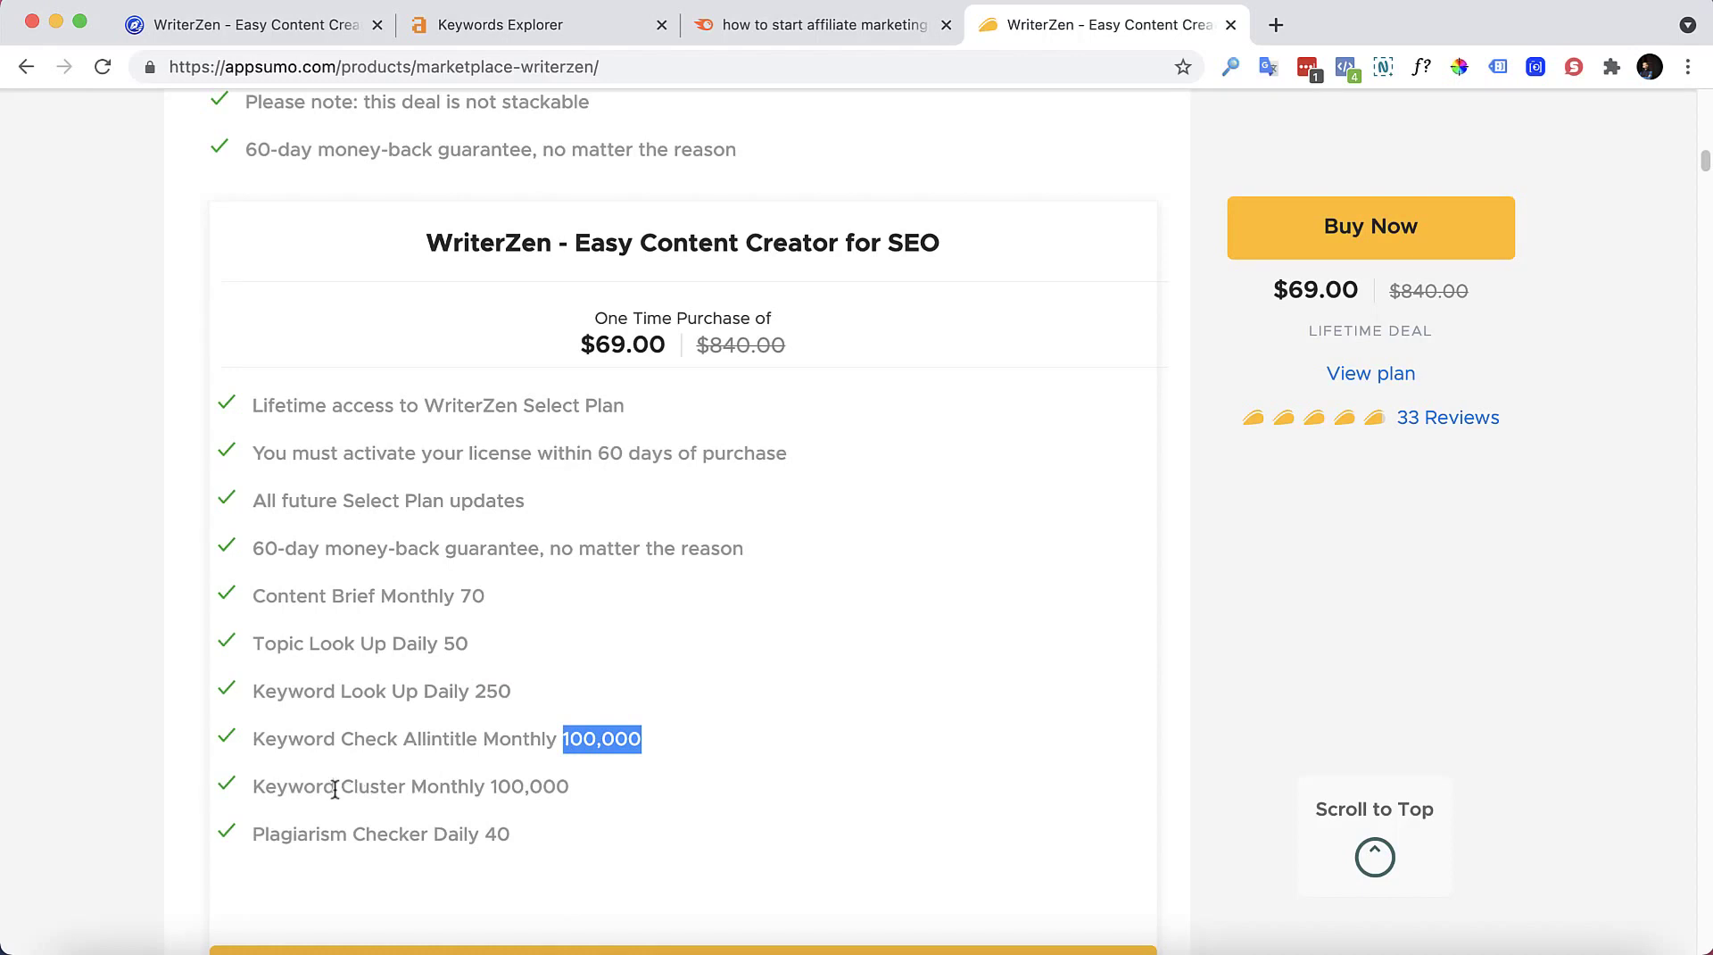
pyautogui.moveTo(492, 792); pyautogui.dragTo(568, 795)
pyautogui.scroll(-1, 566, 797)
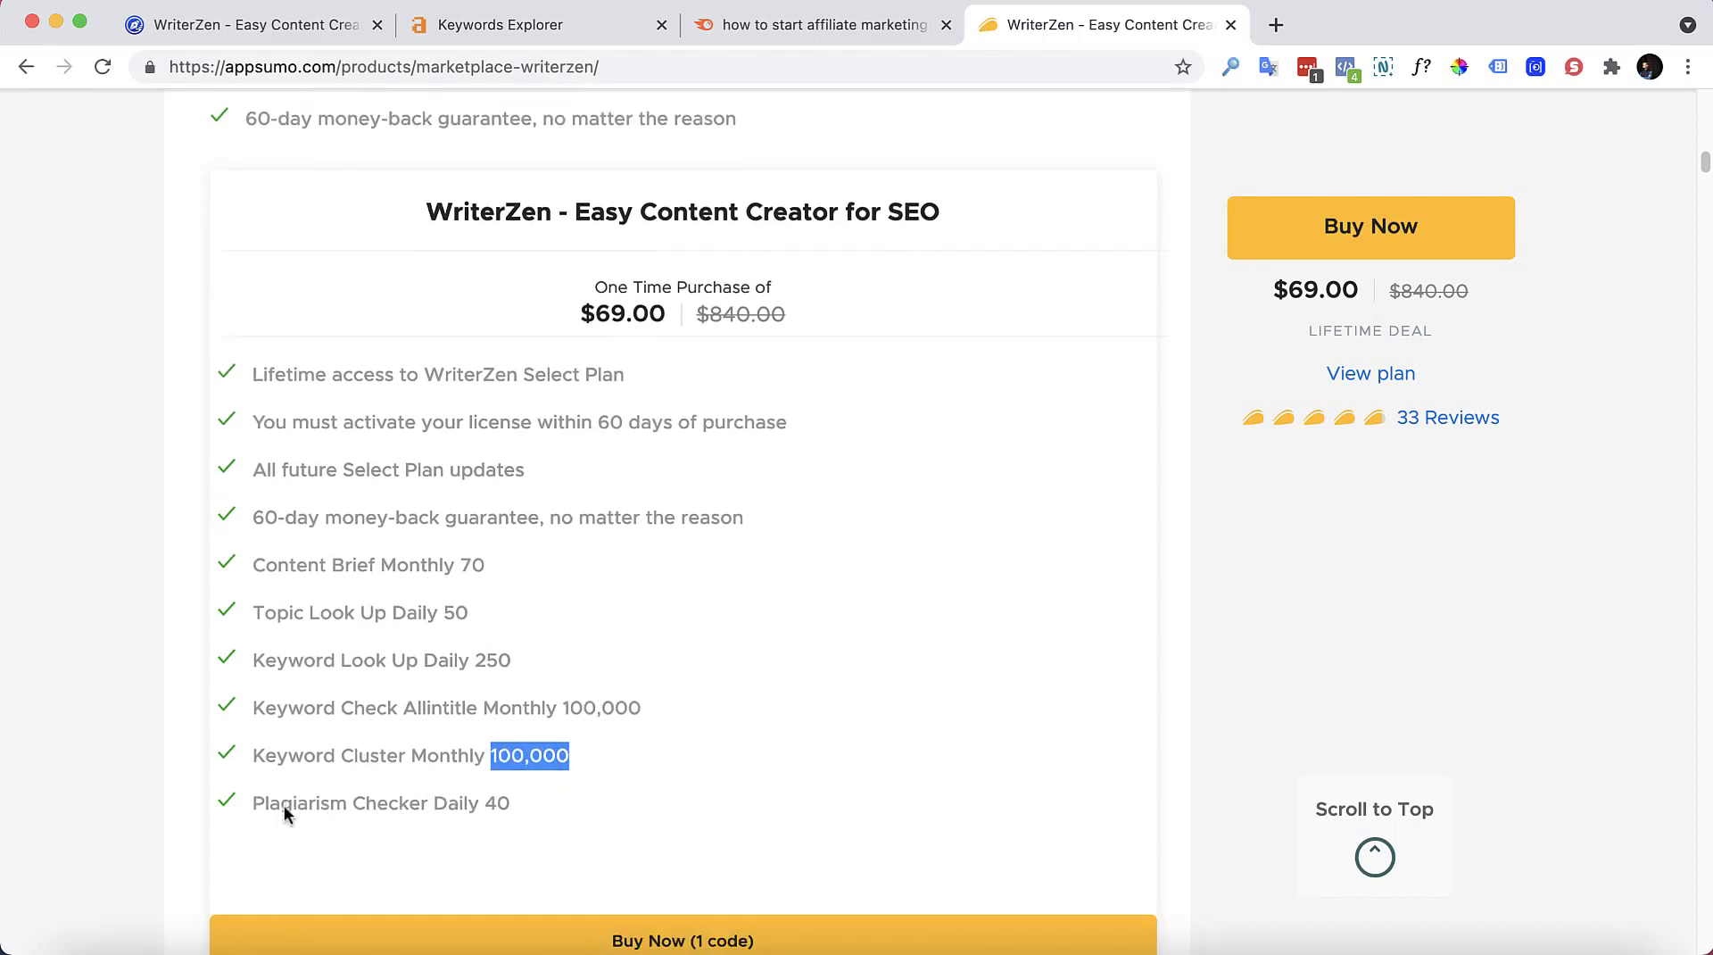
pyautogui.moveTo(490, 806); pyautogui.dragTo(543, 801)
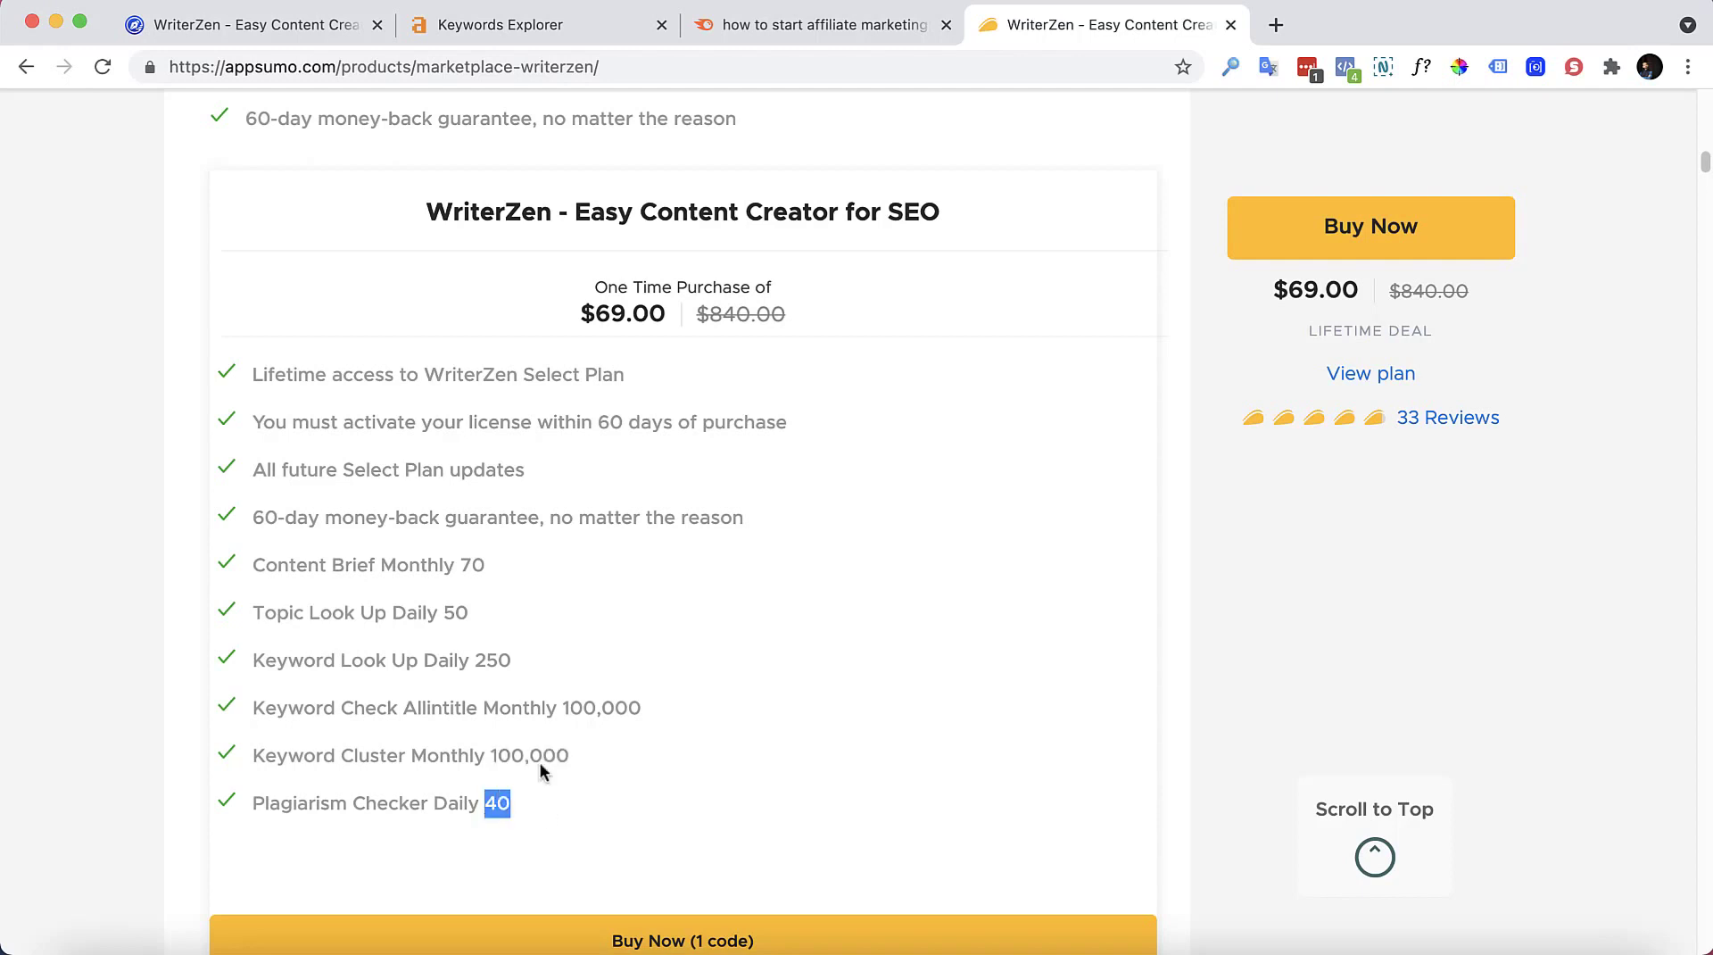
pyautogui.click(559, 641)
pyautogui.scroll(-1, 554, 644)
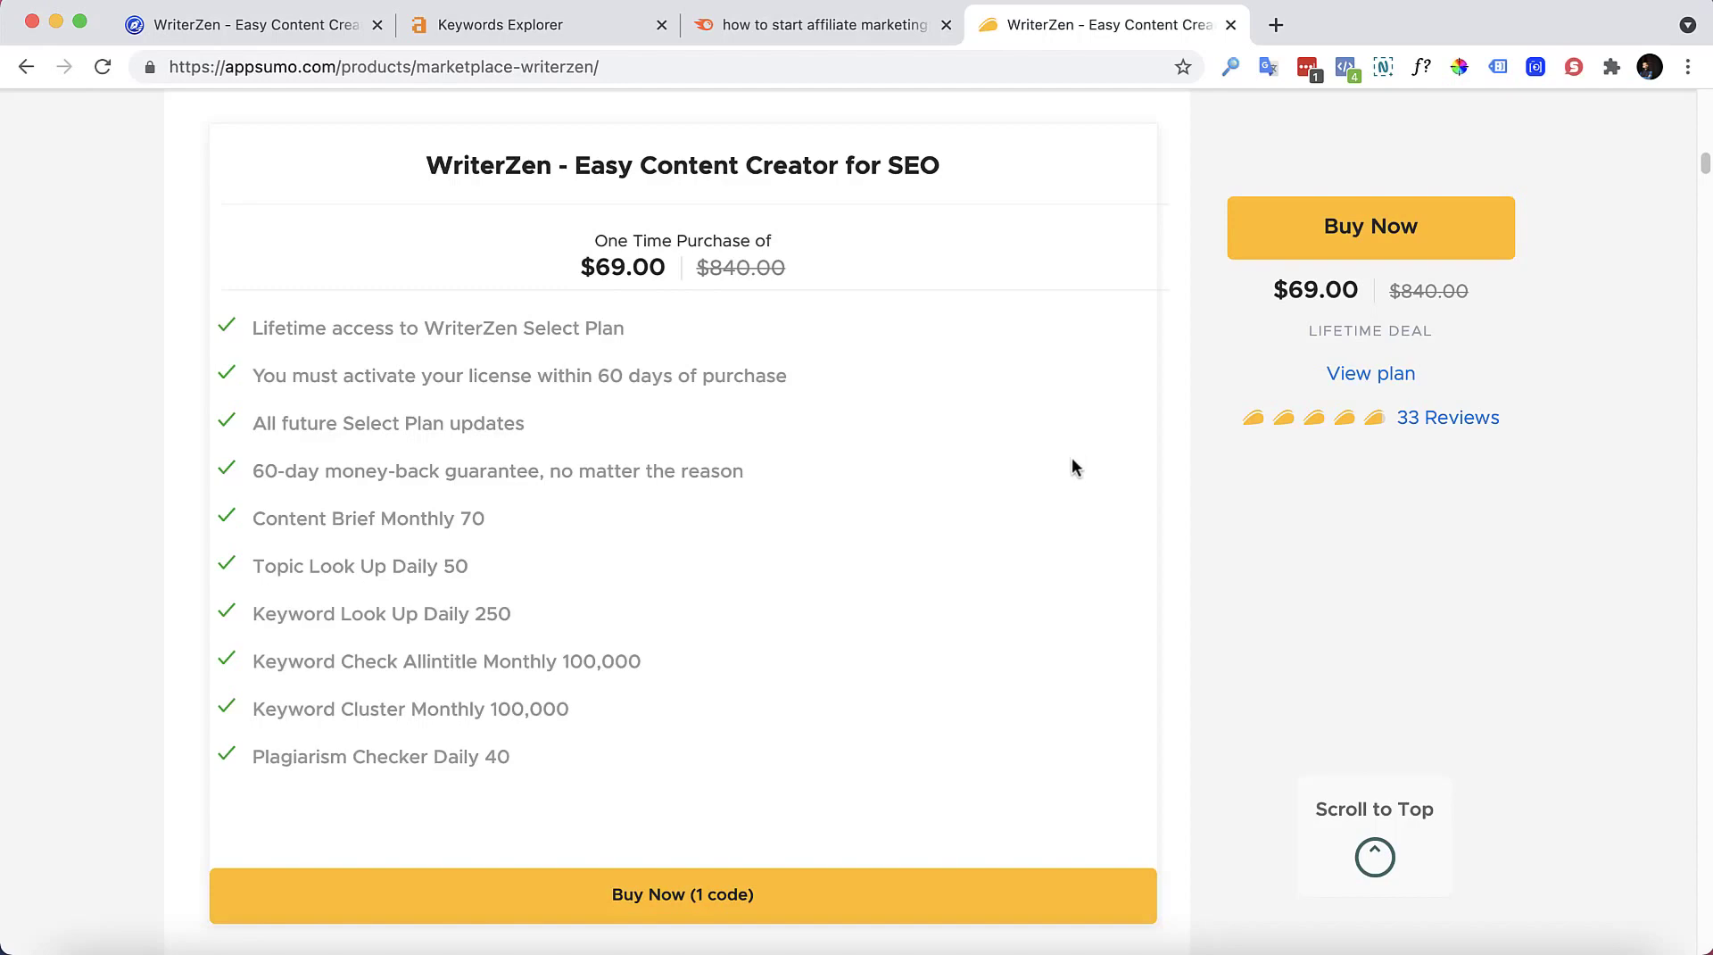
# Step: Return to the deal terms and examine the money-back guarantee line
pyautogui.scroll(4, 1072, 465)
pyautogui.scroll(1, 1063, 492)
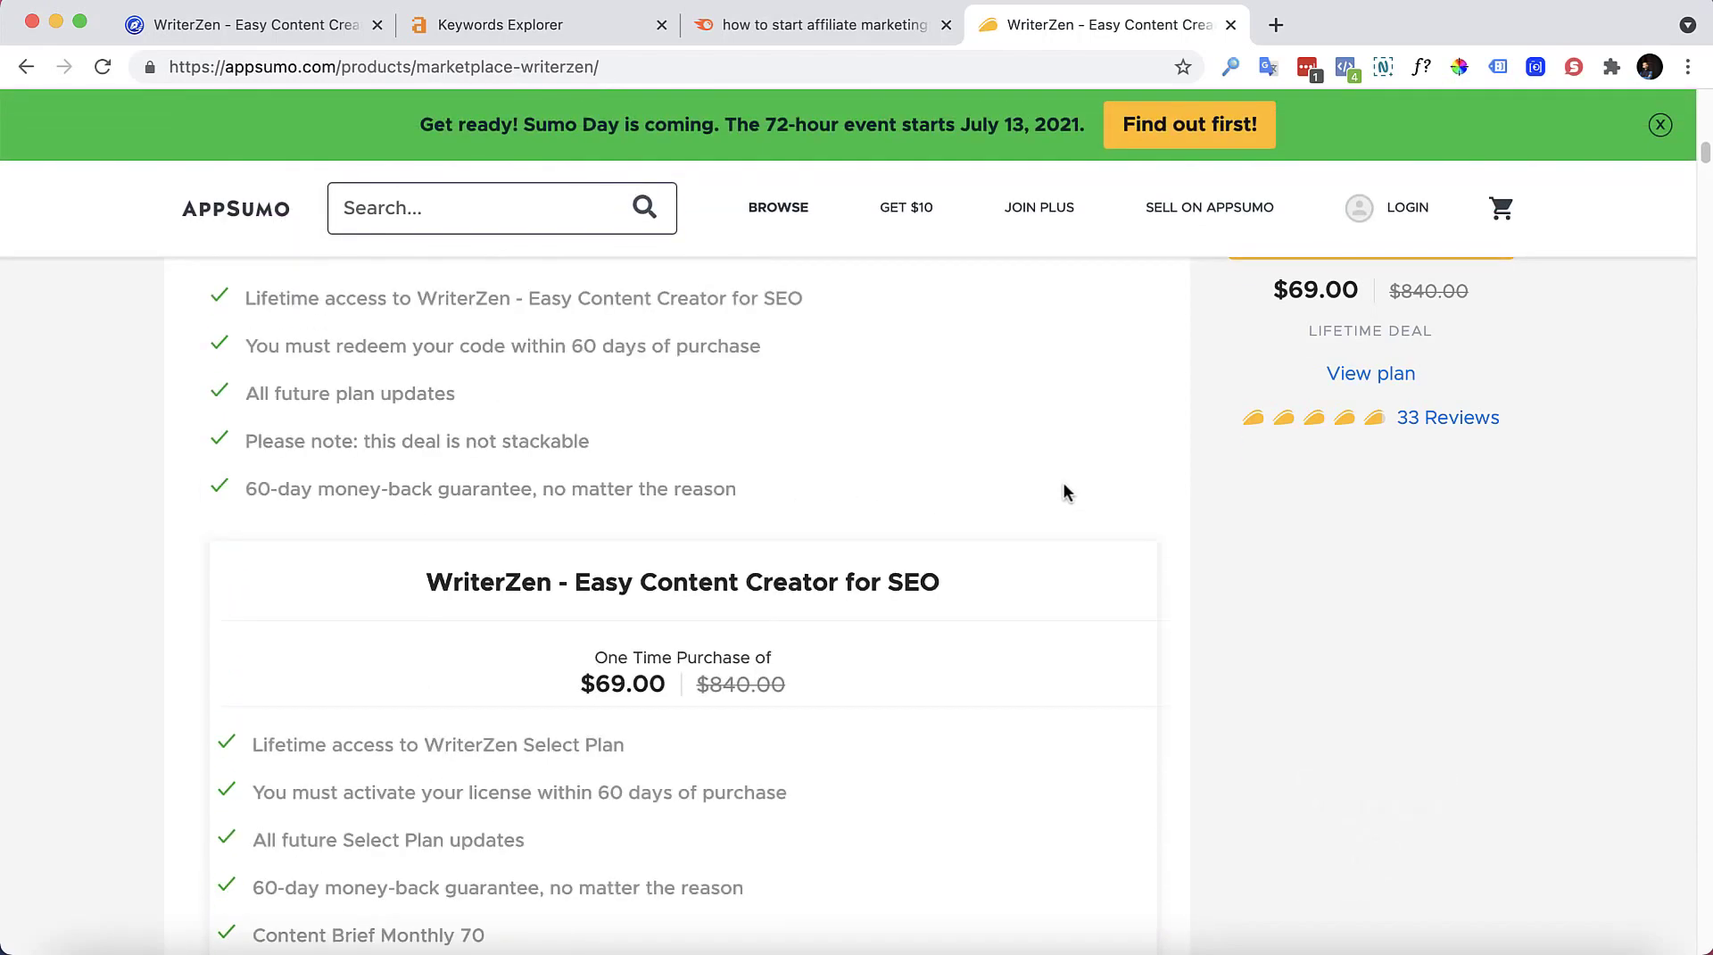
pyautogui.scroll(1, 1064, 491)
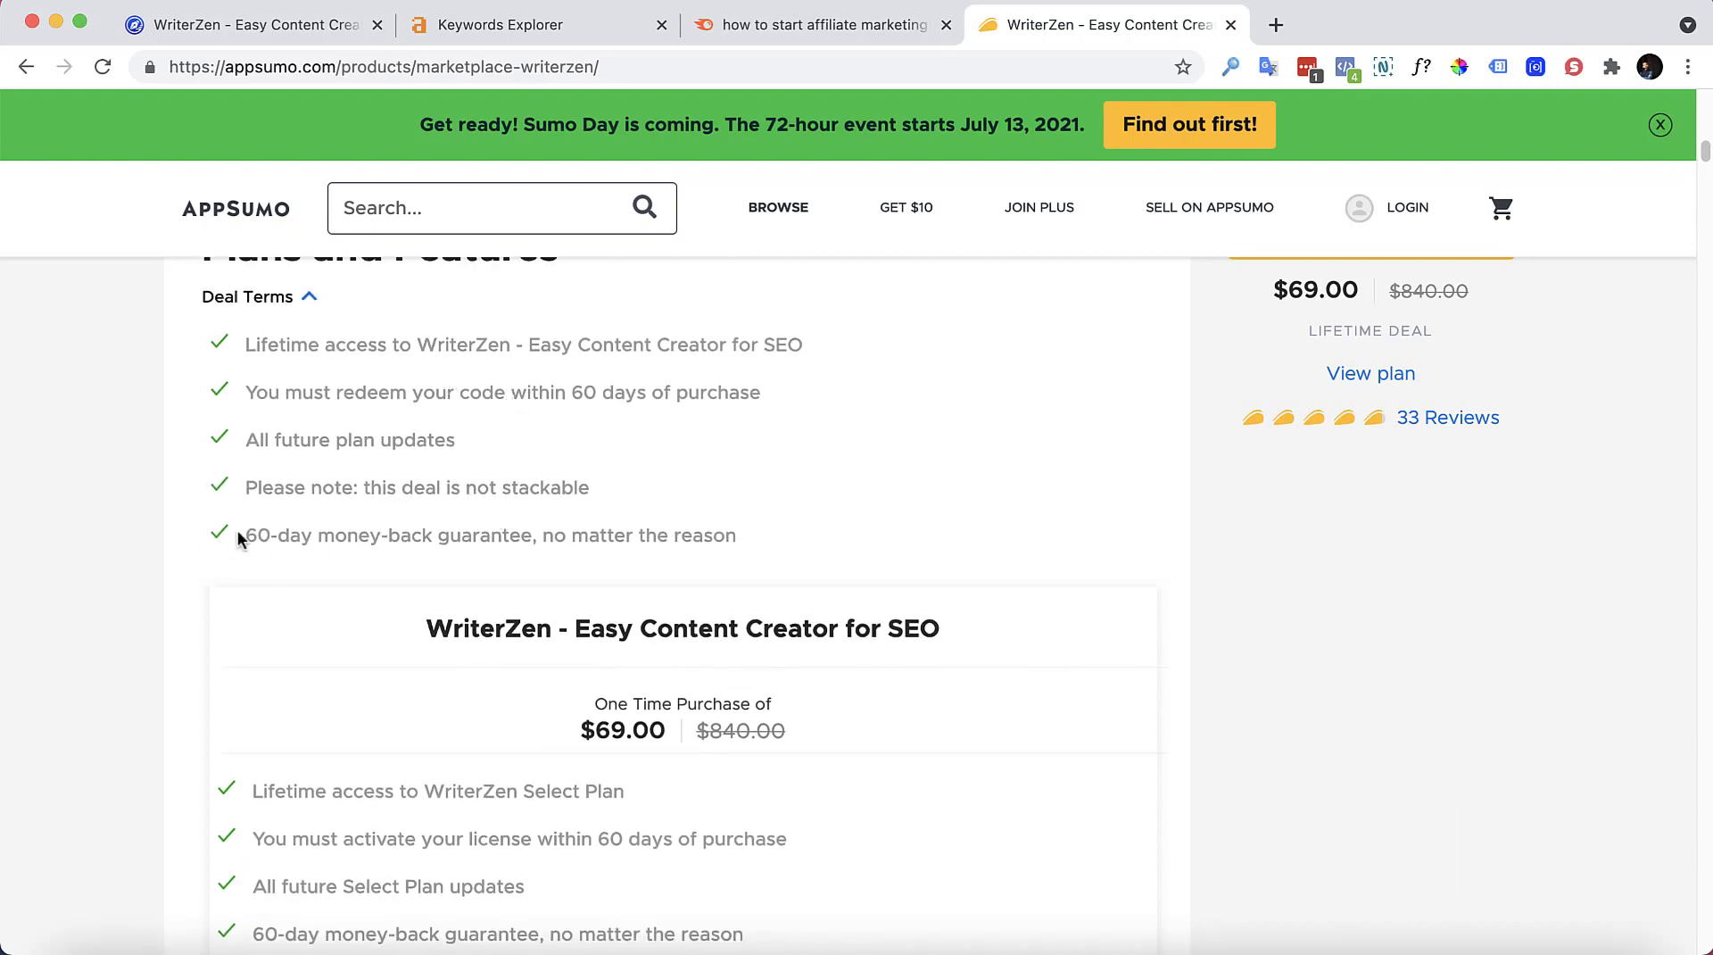
pyautogui.moveTo(243, 535); pyautogui.dragTo(754, 544)
pyautogui.click(605, 535)
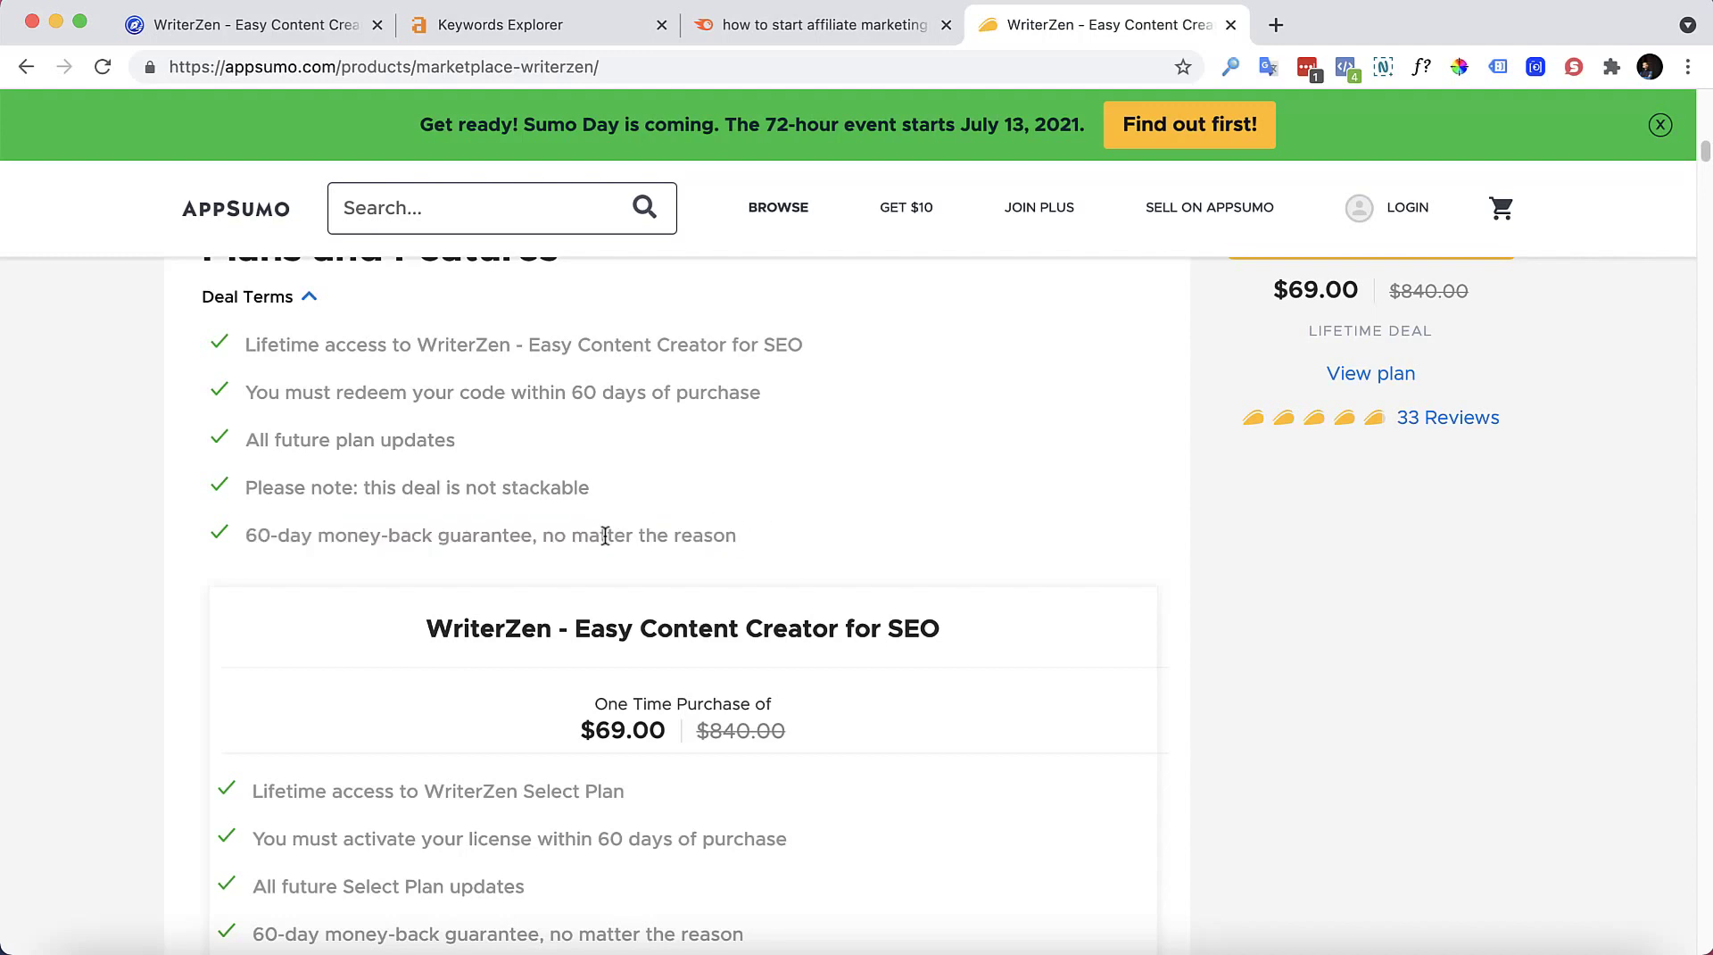